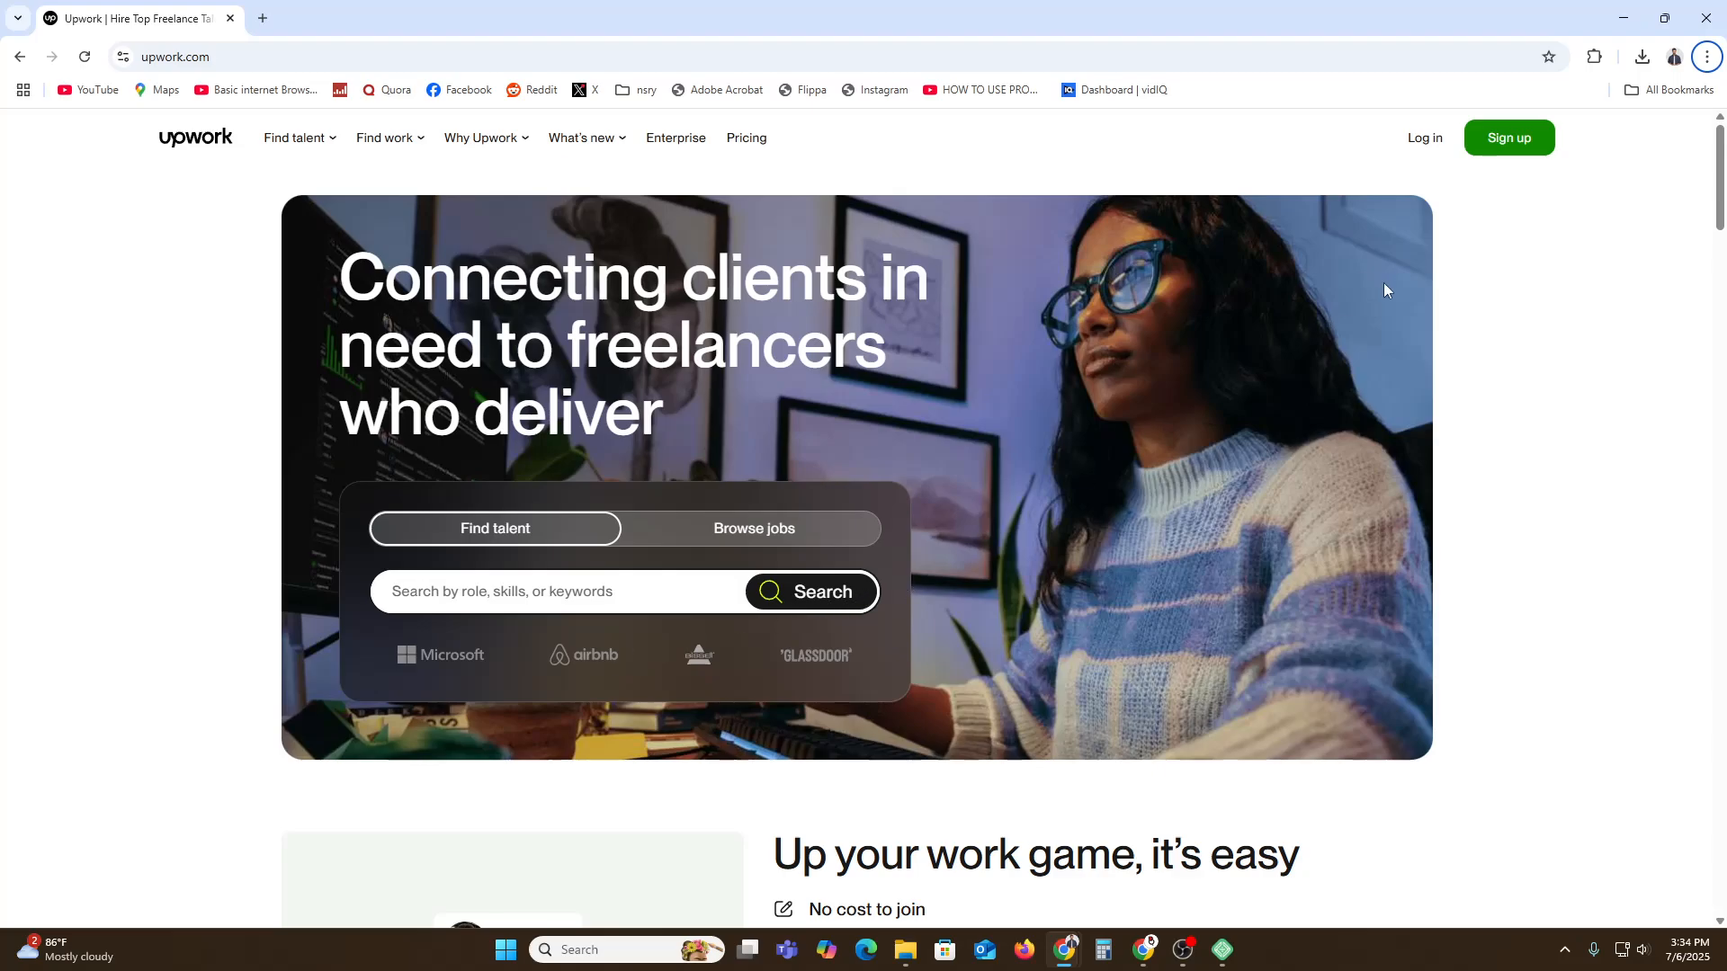
Click Sign up on the Upwork homepage to begin creating a new account.
left_click(1492, 152)
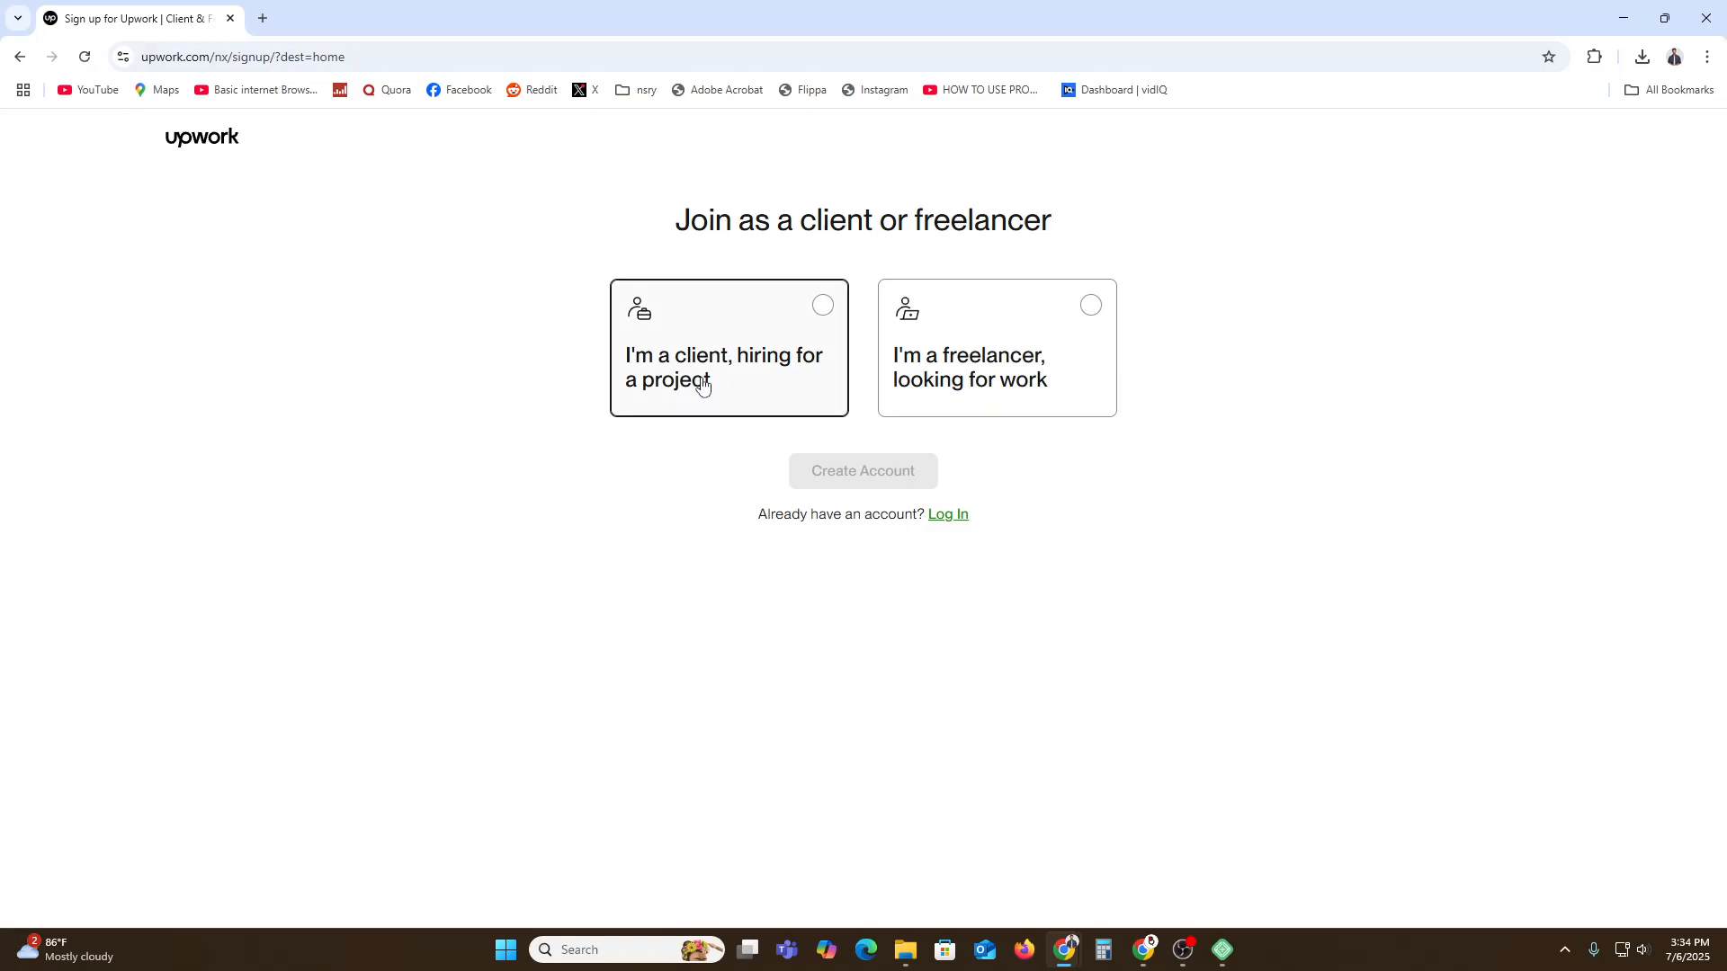
Join as a freelancer looking for work and enter your first and last name.
left_click(1021, 357)
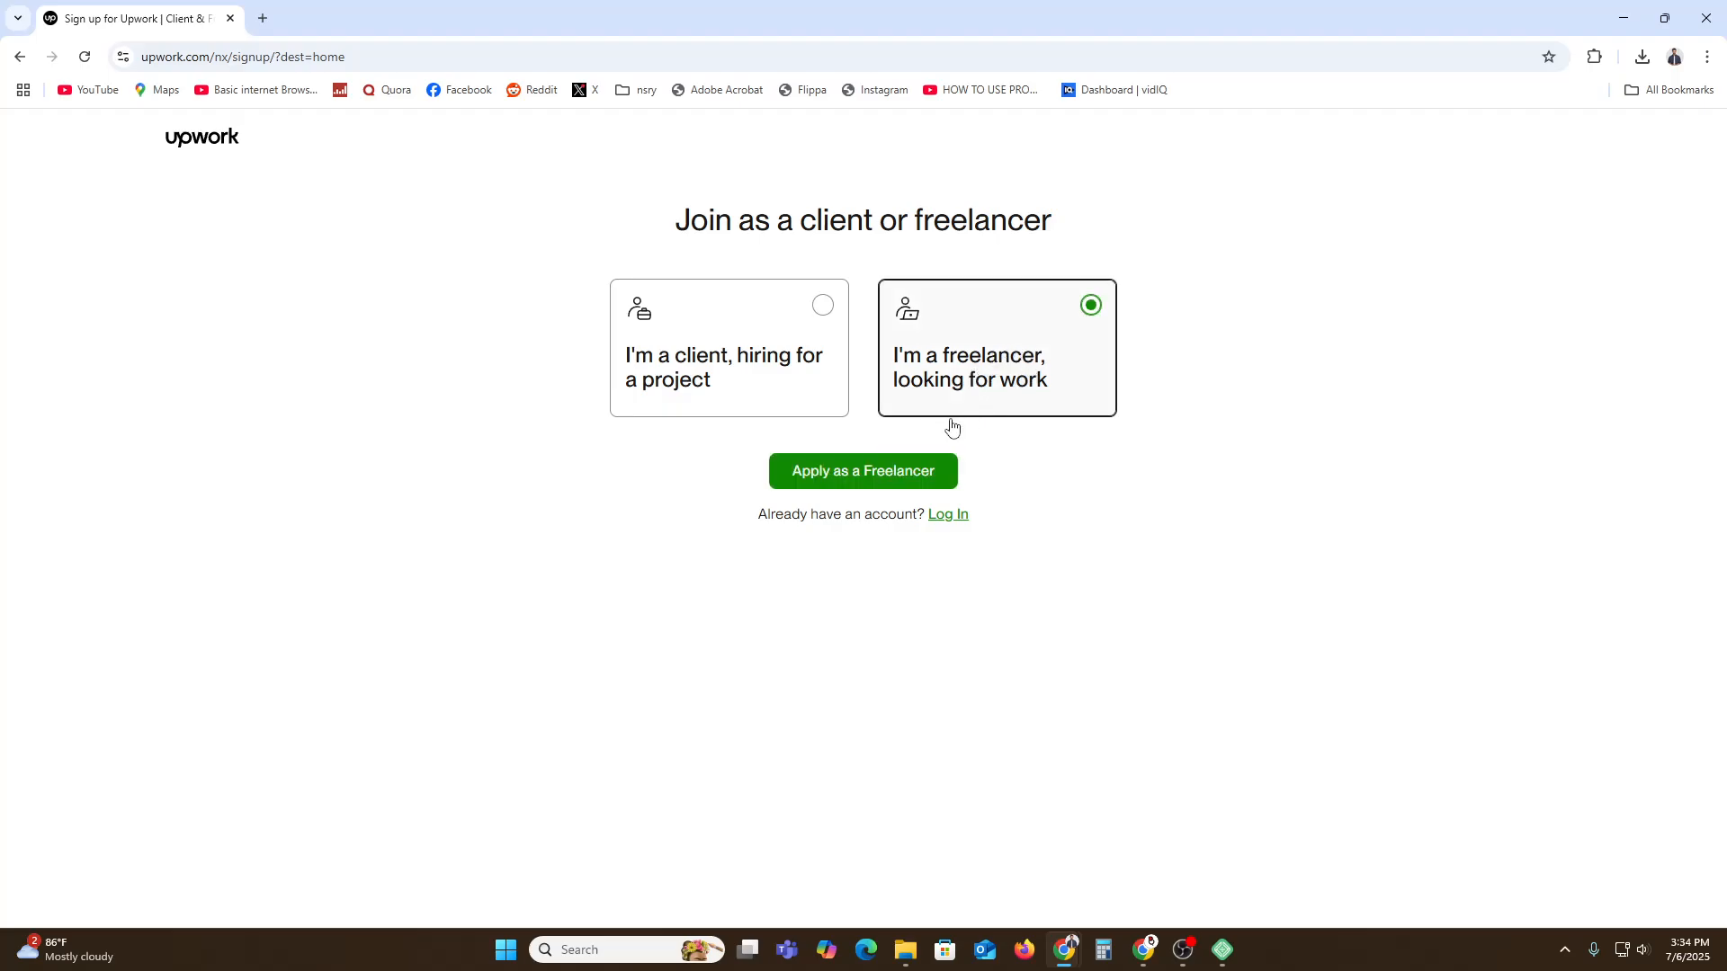
left_click(877, 479)
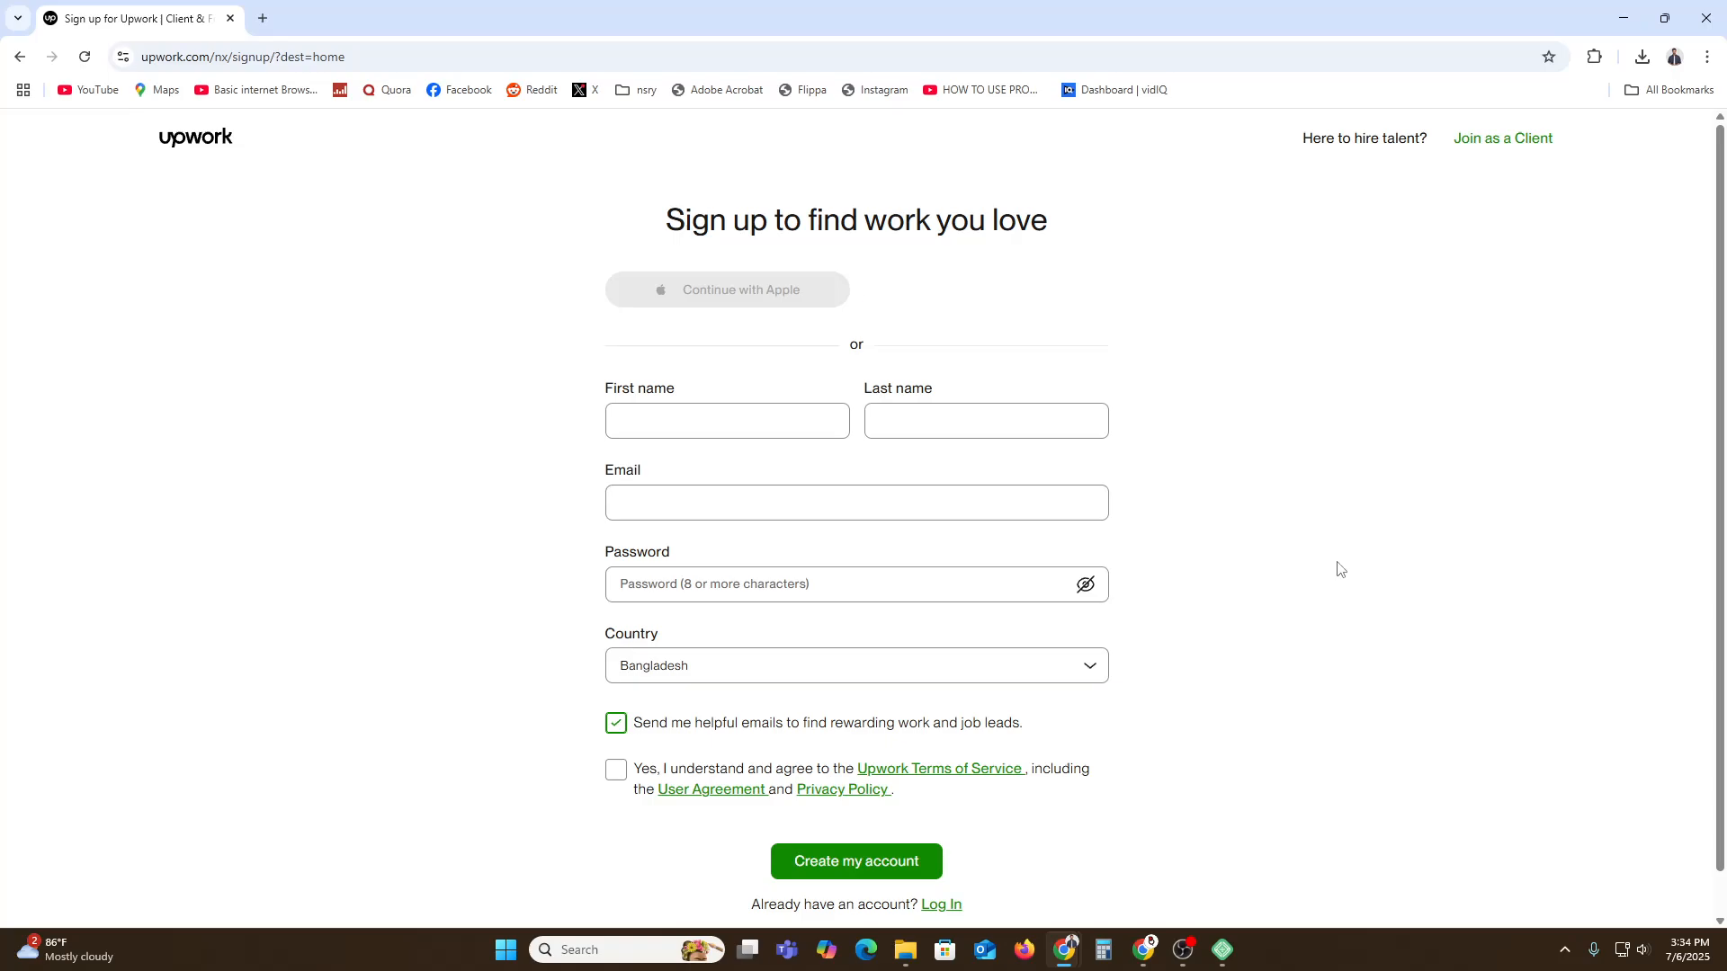
left_click(728, 406)
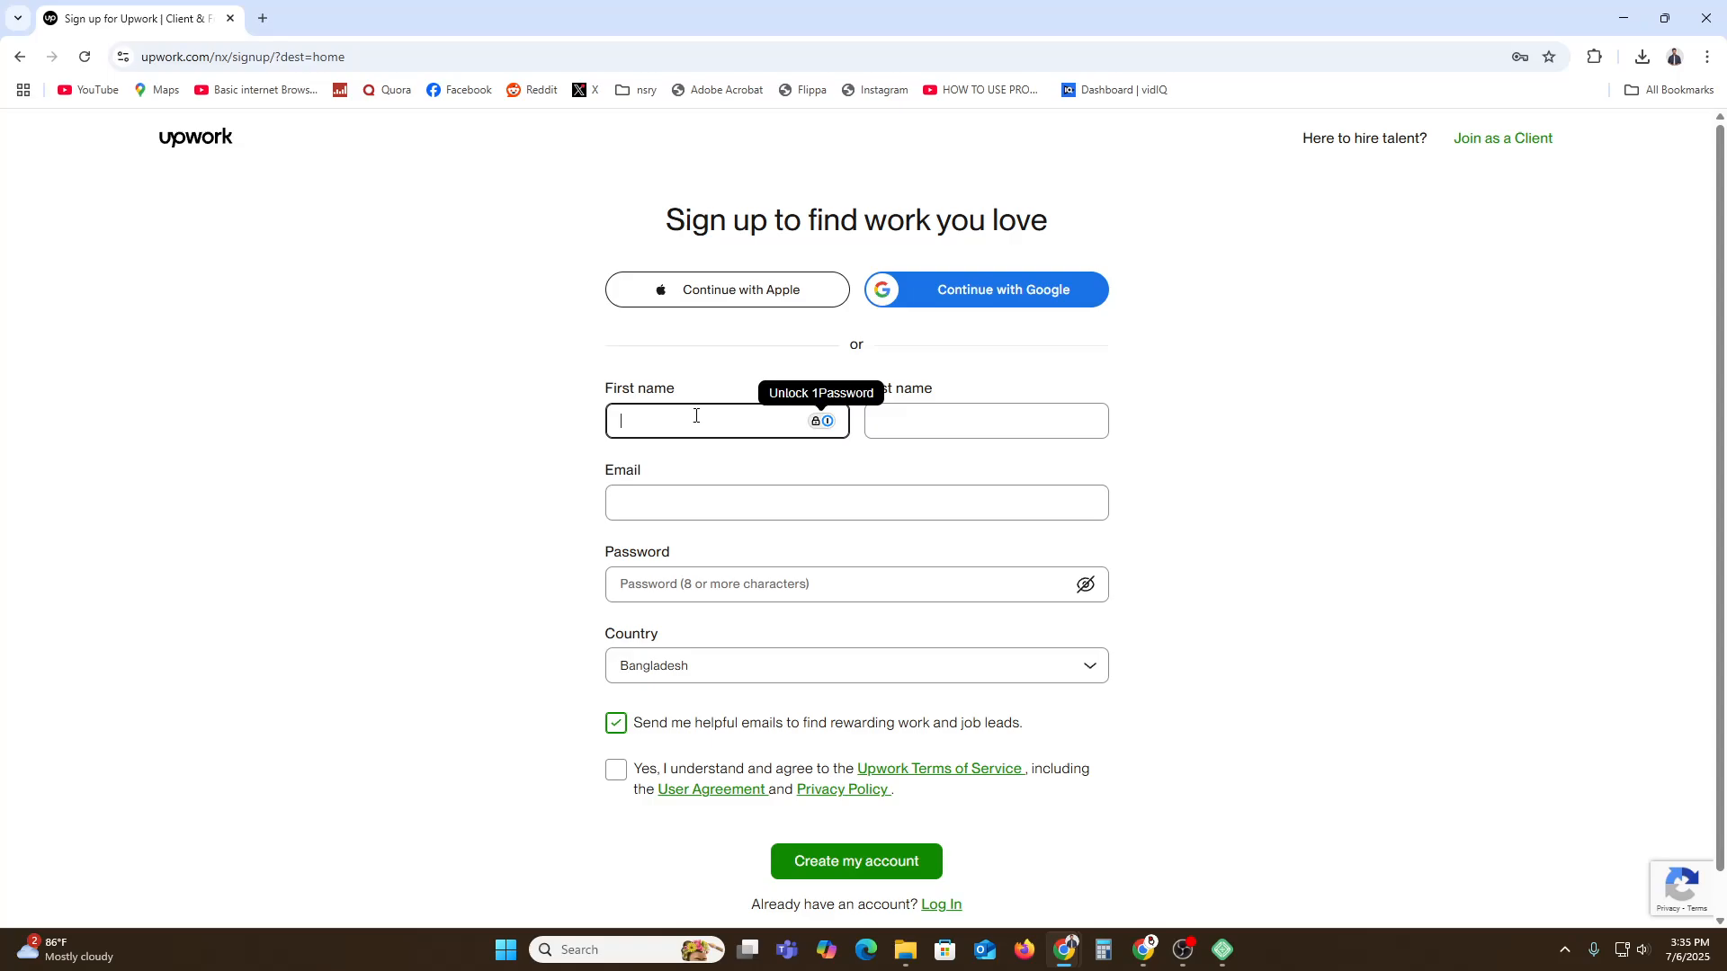
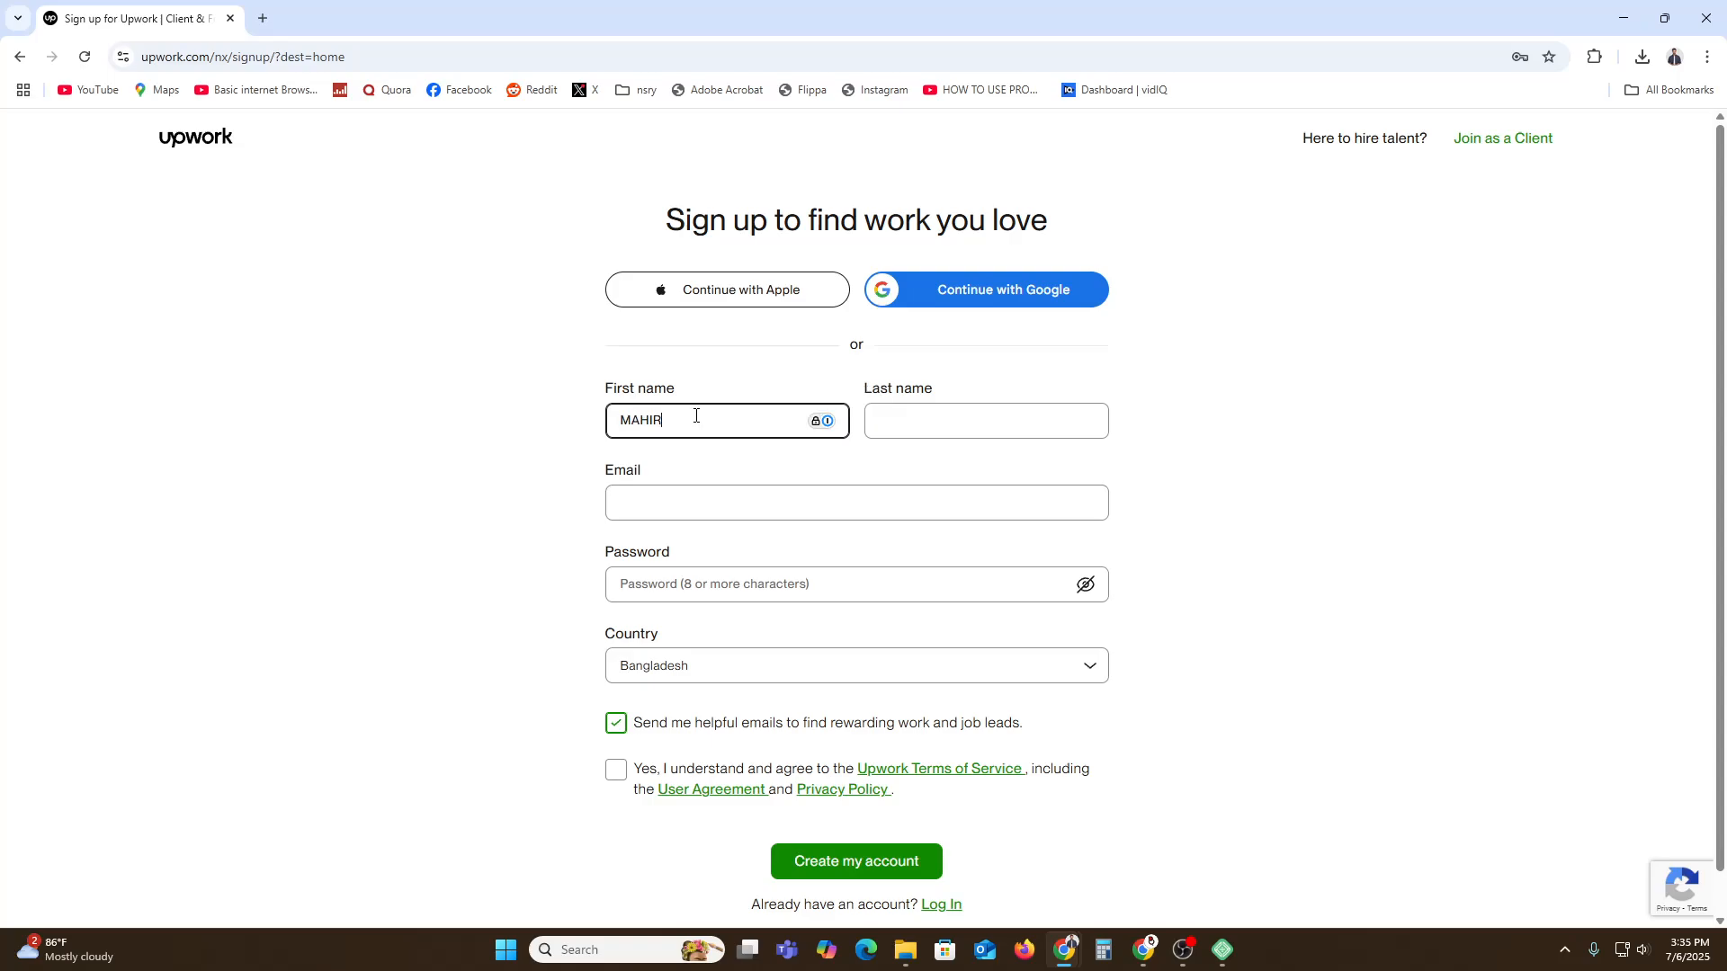
left_click(942, 429)
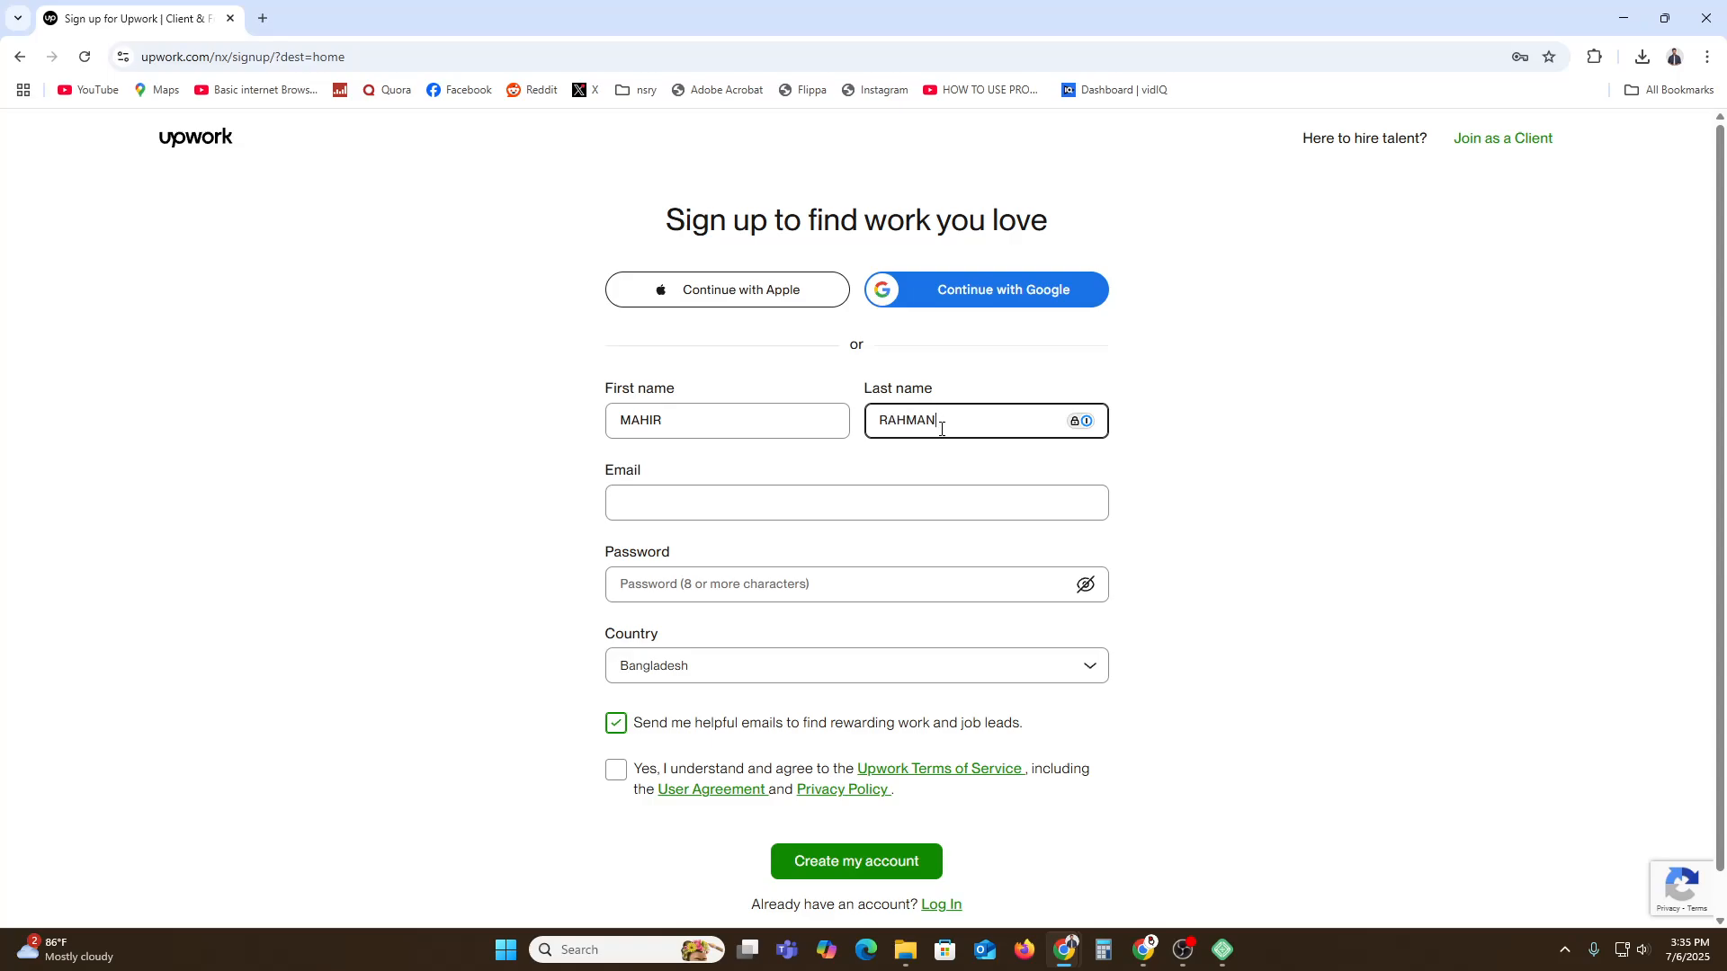
left_click(1269, 516)
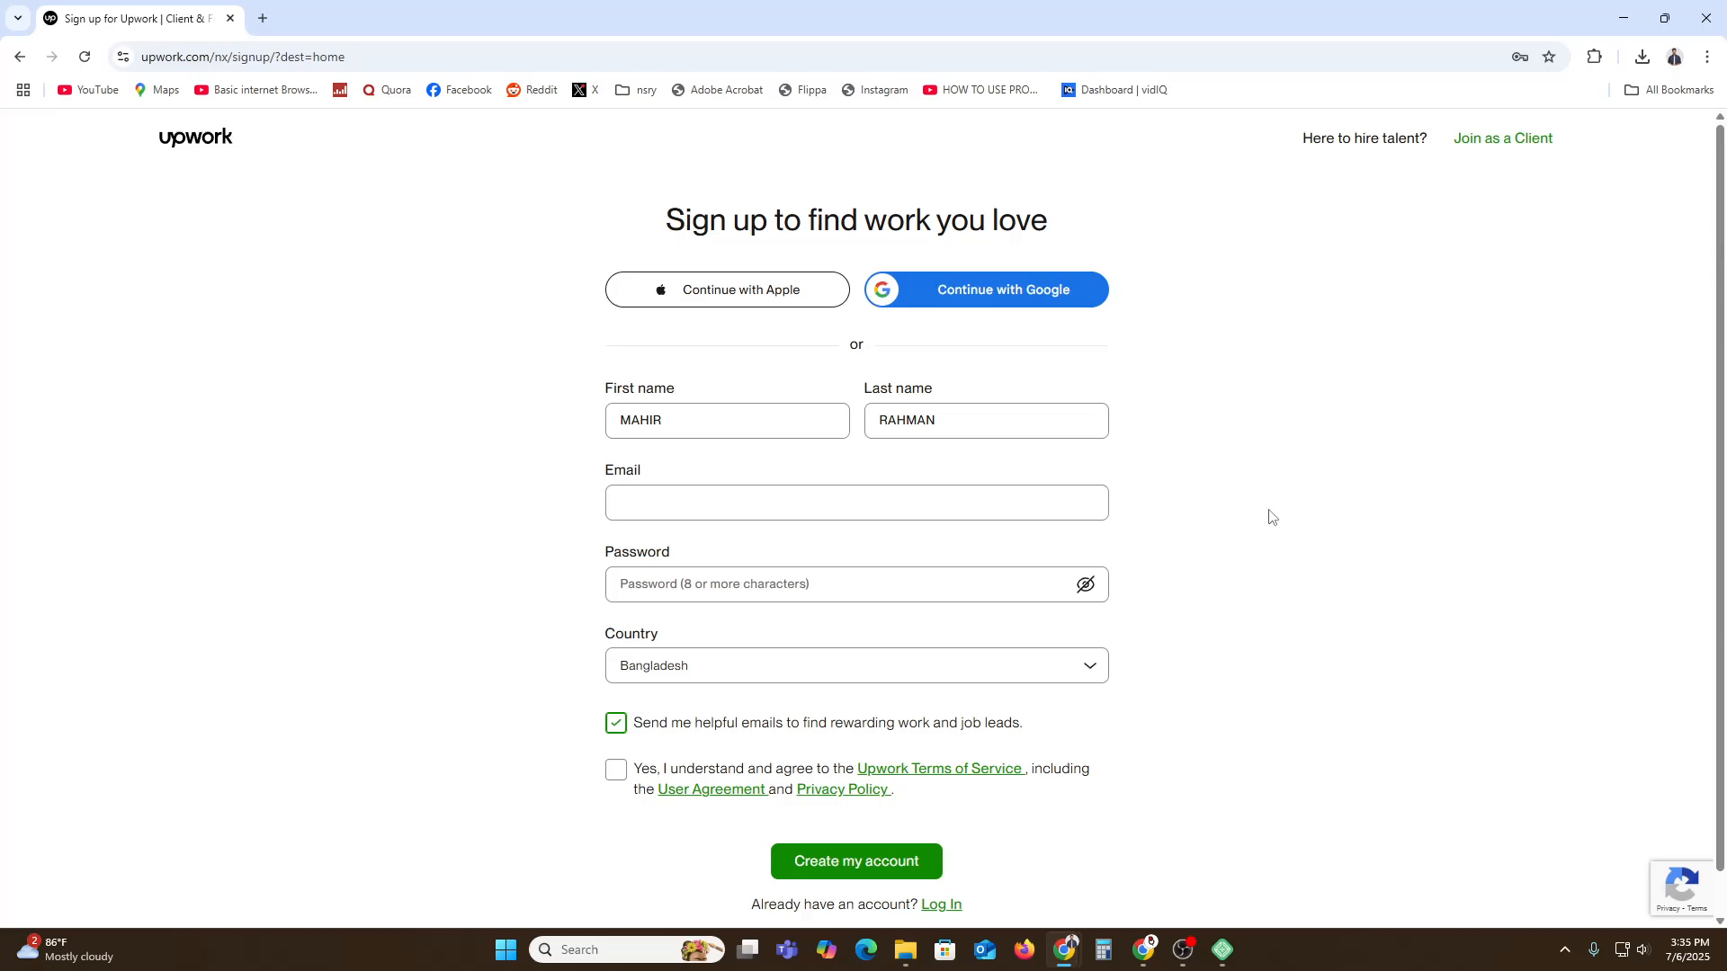
left_click(1025, 950)
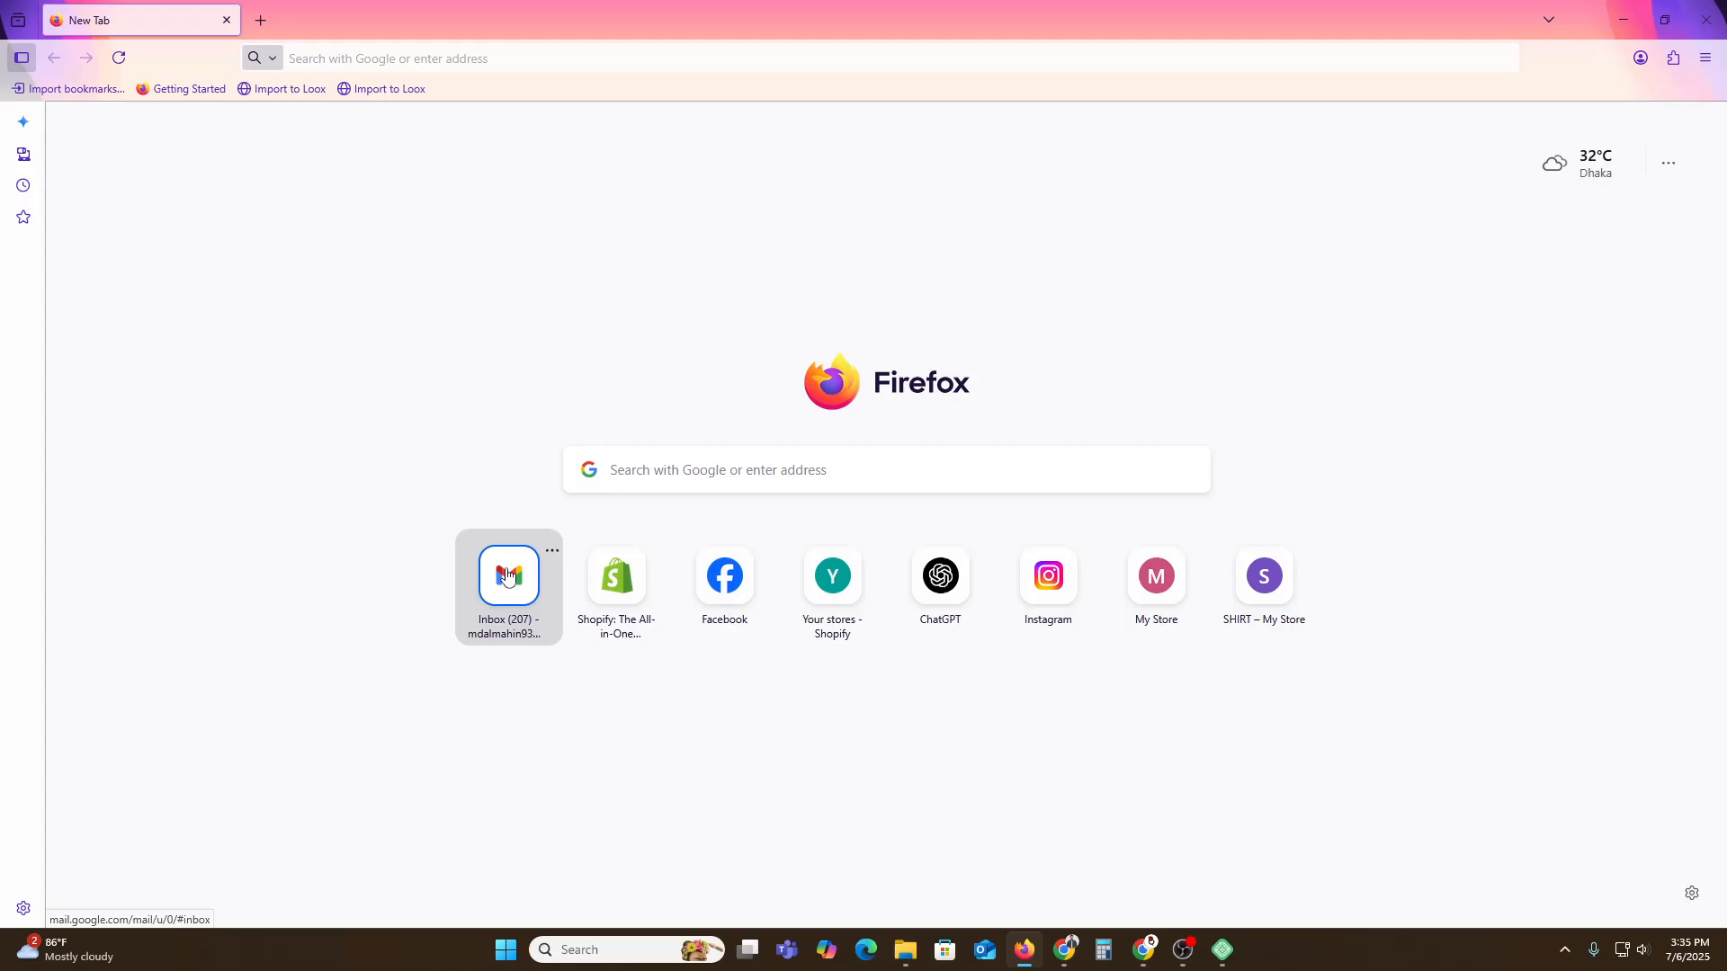
Copy the account's e-mail address from the Gmail account panel.
left_click(506, 577)
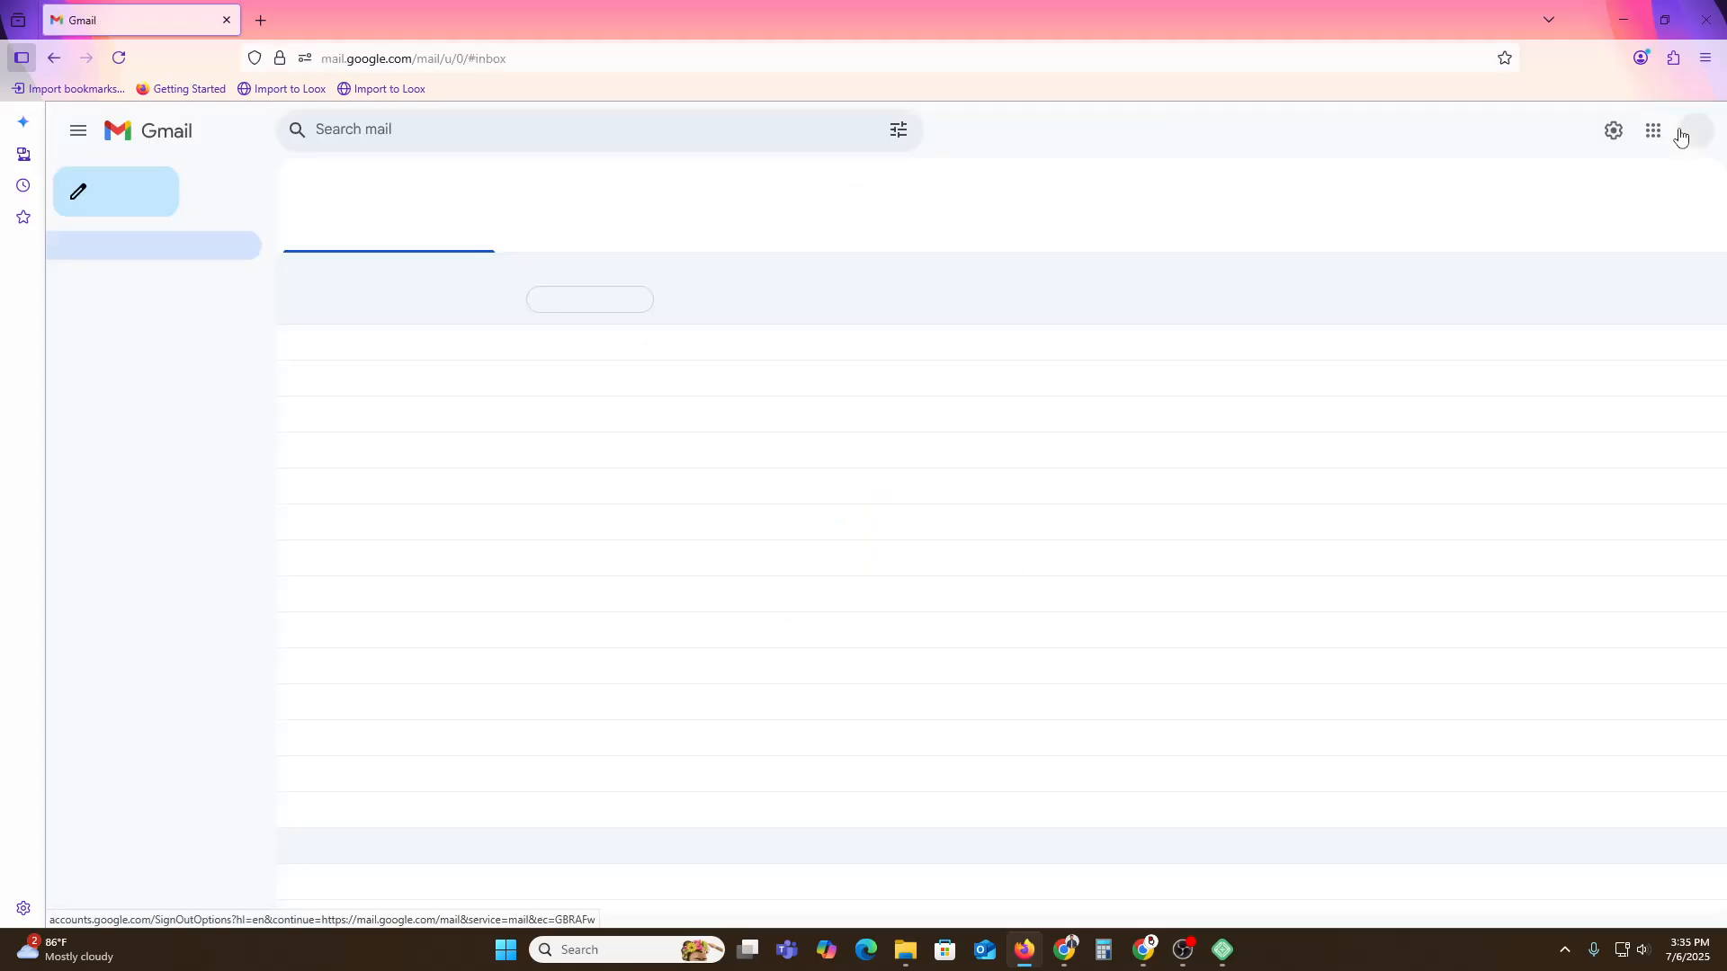
left_click(1680, 135)
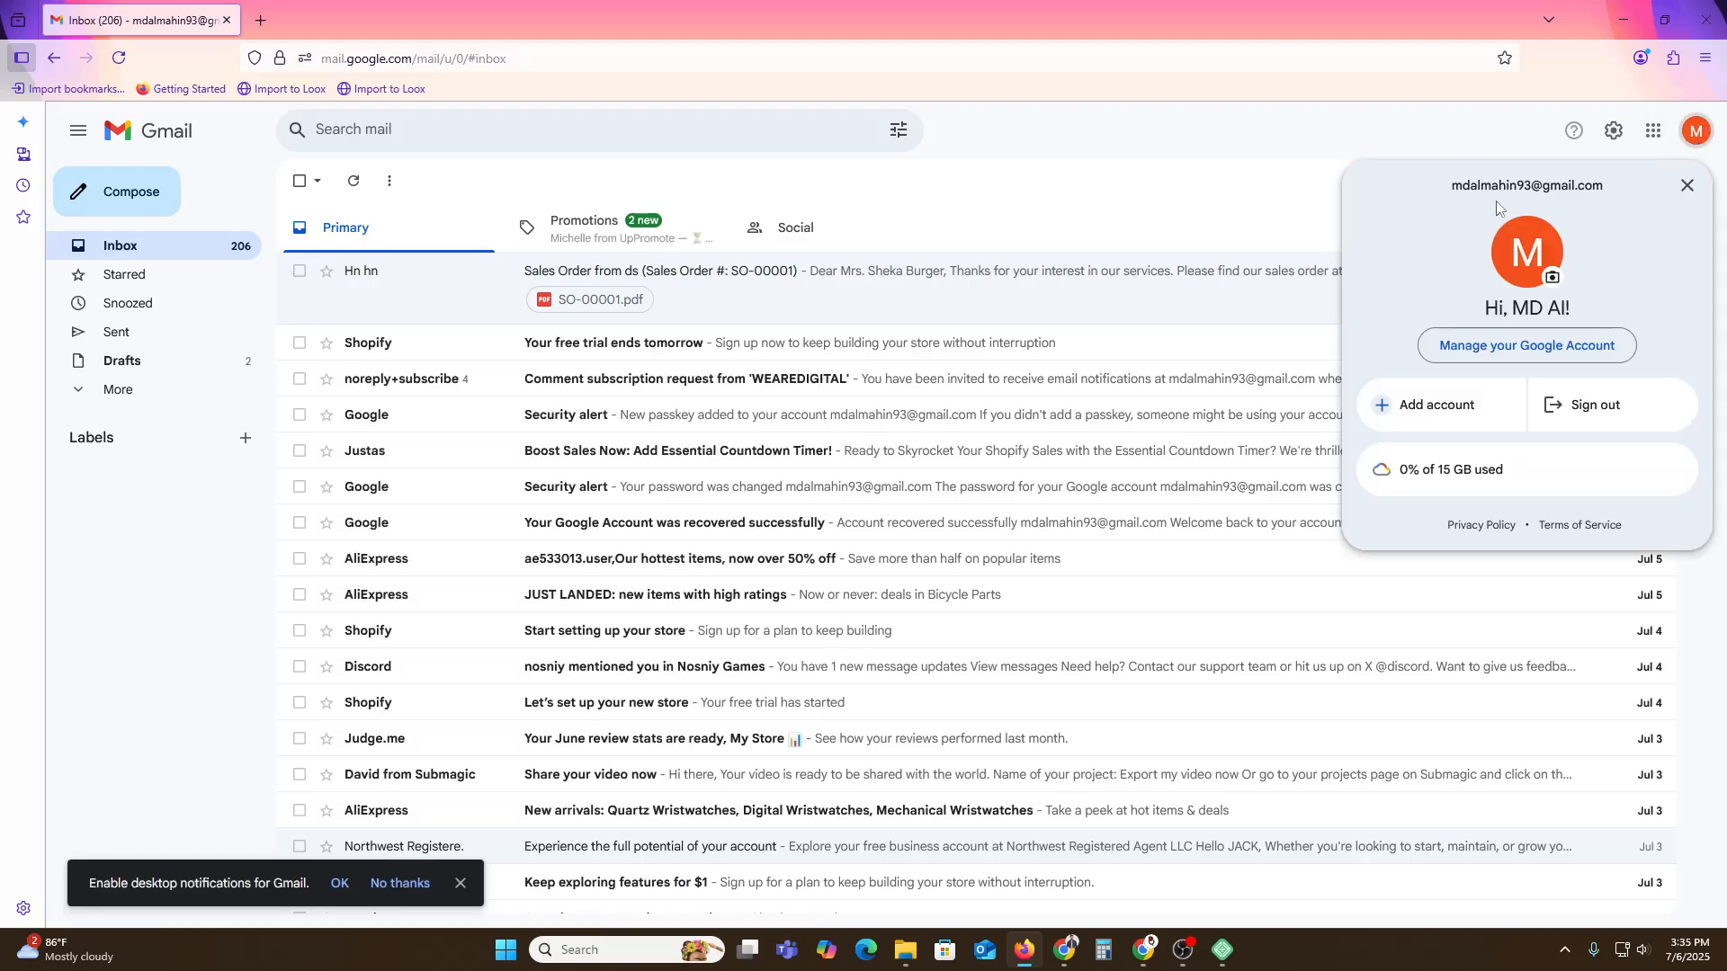
left_click_drag(1450, 186, 1603, 185)
key("ctrl+c")
key("alt+Tab")
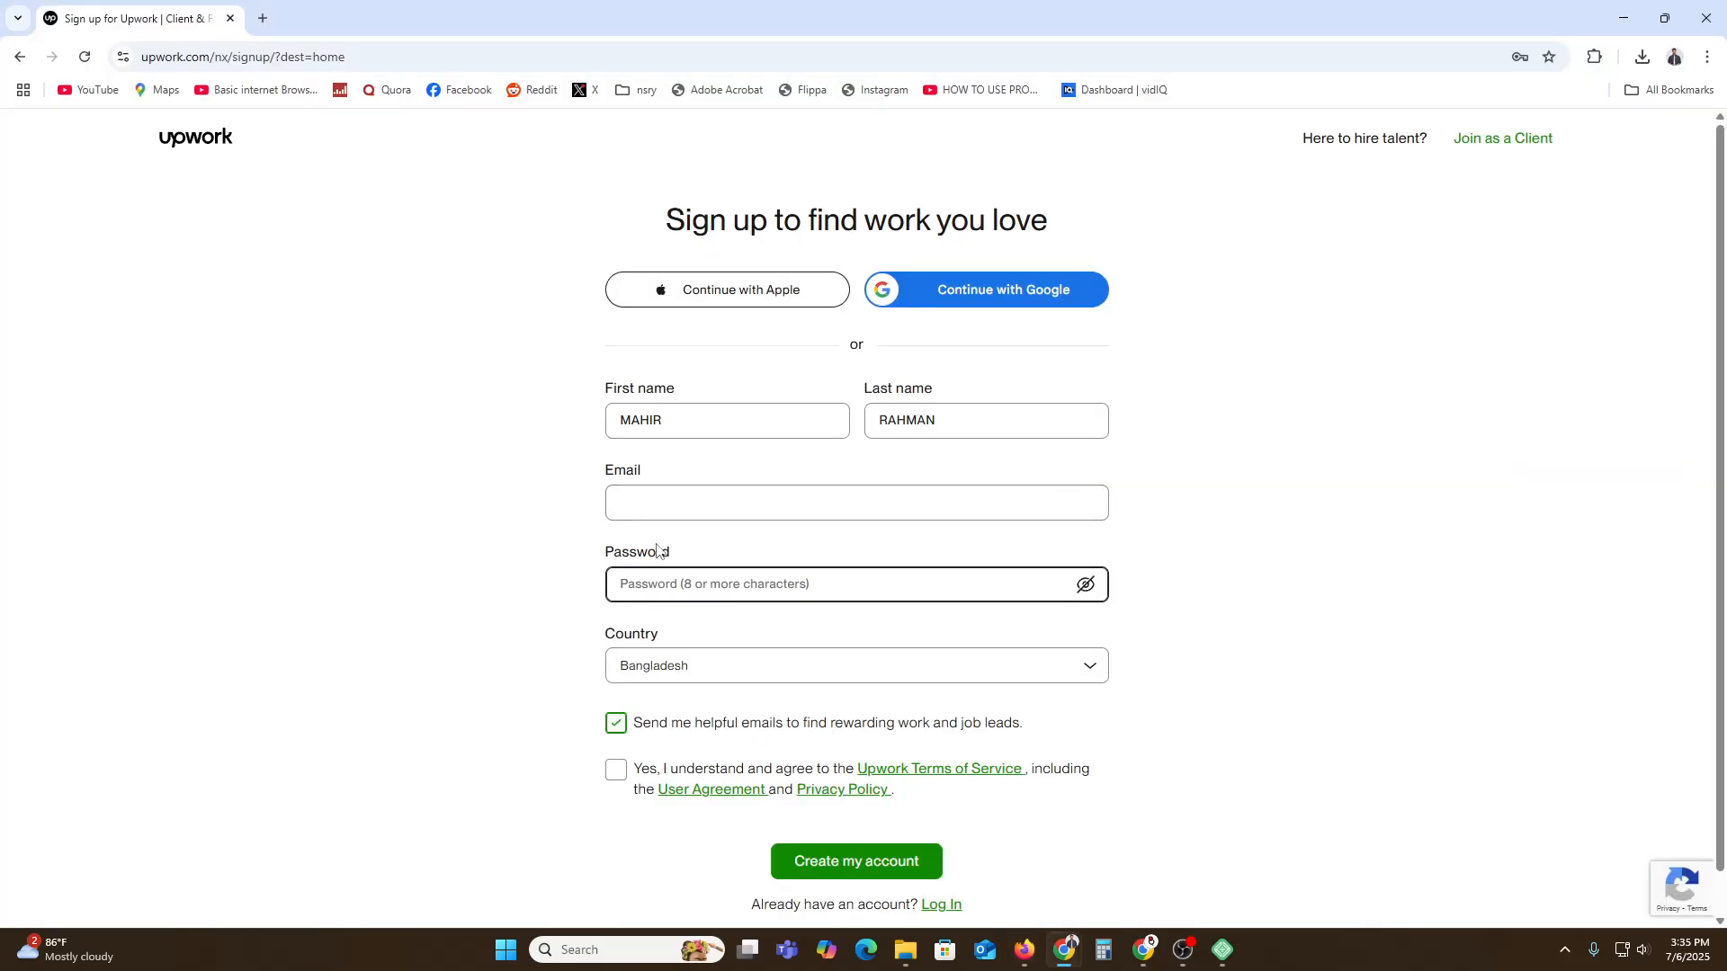
Paste the e-mail address and enter a password on the sign-up form.
left_click(678, 501)
key("ctrl+v")
left_click(1342, 540)
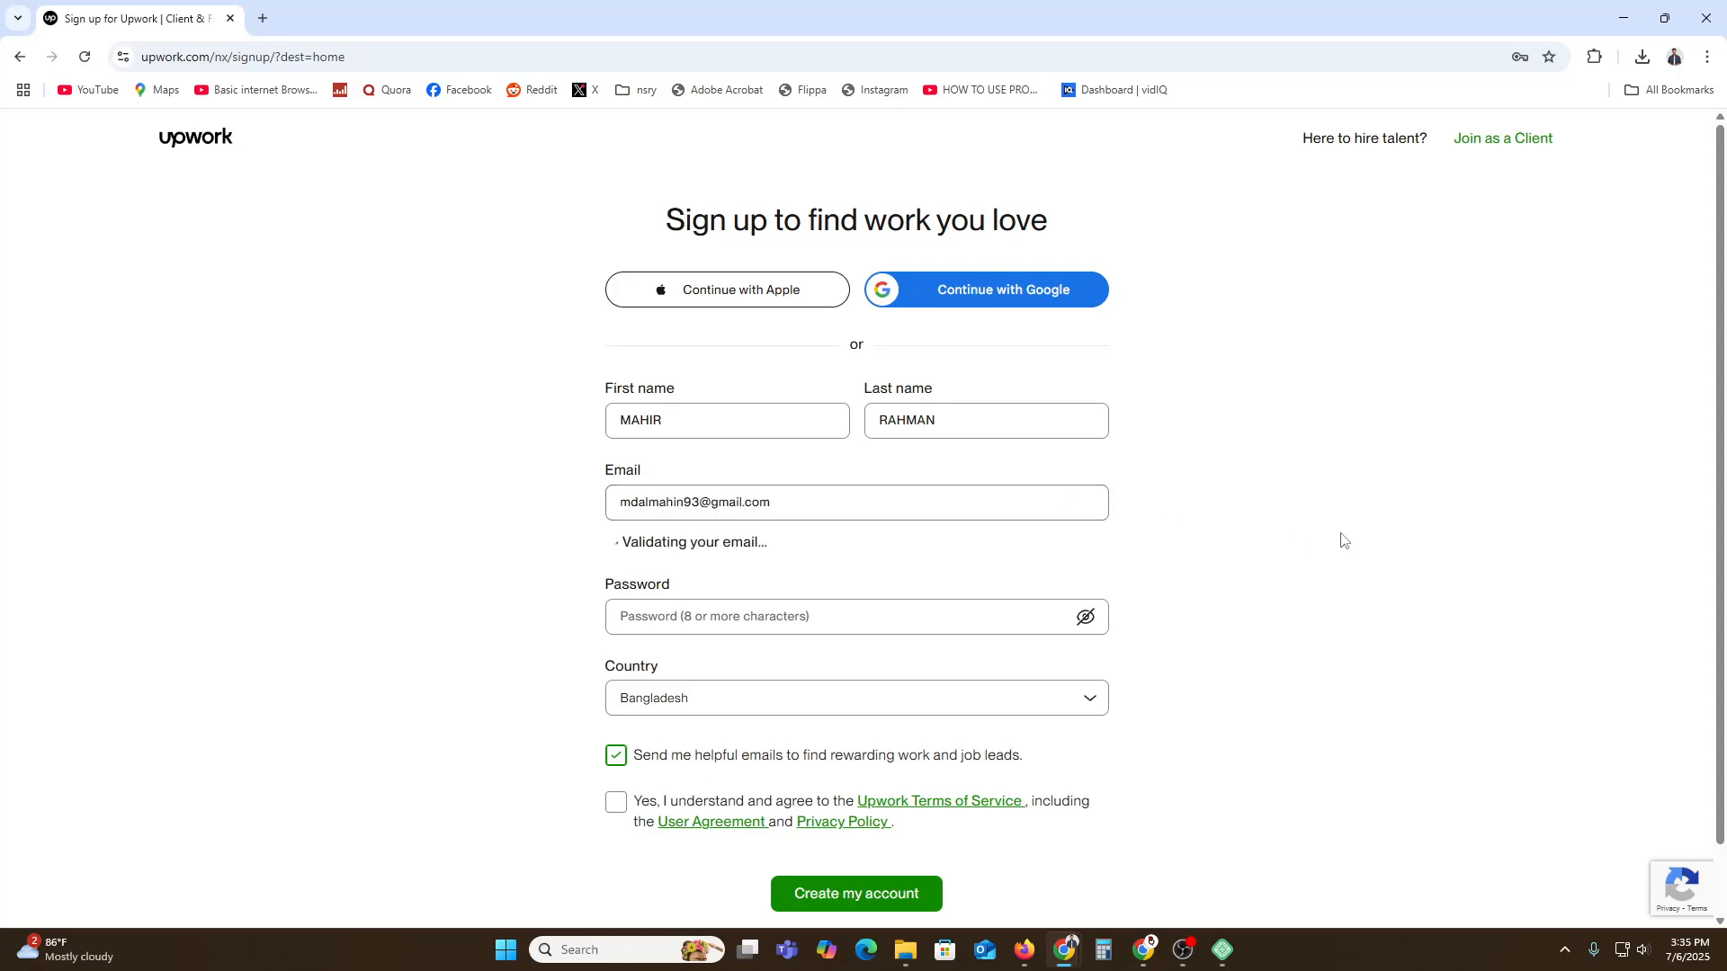
left_click(676, 585)
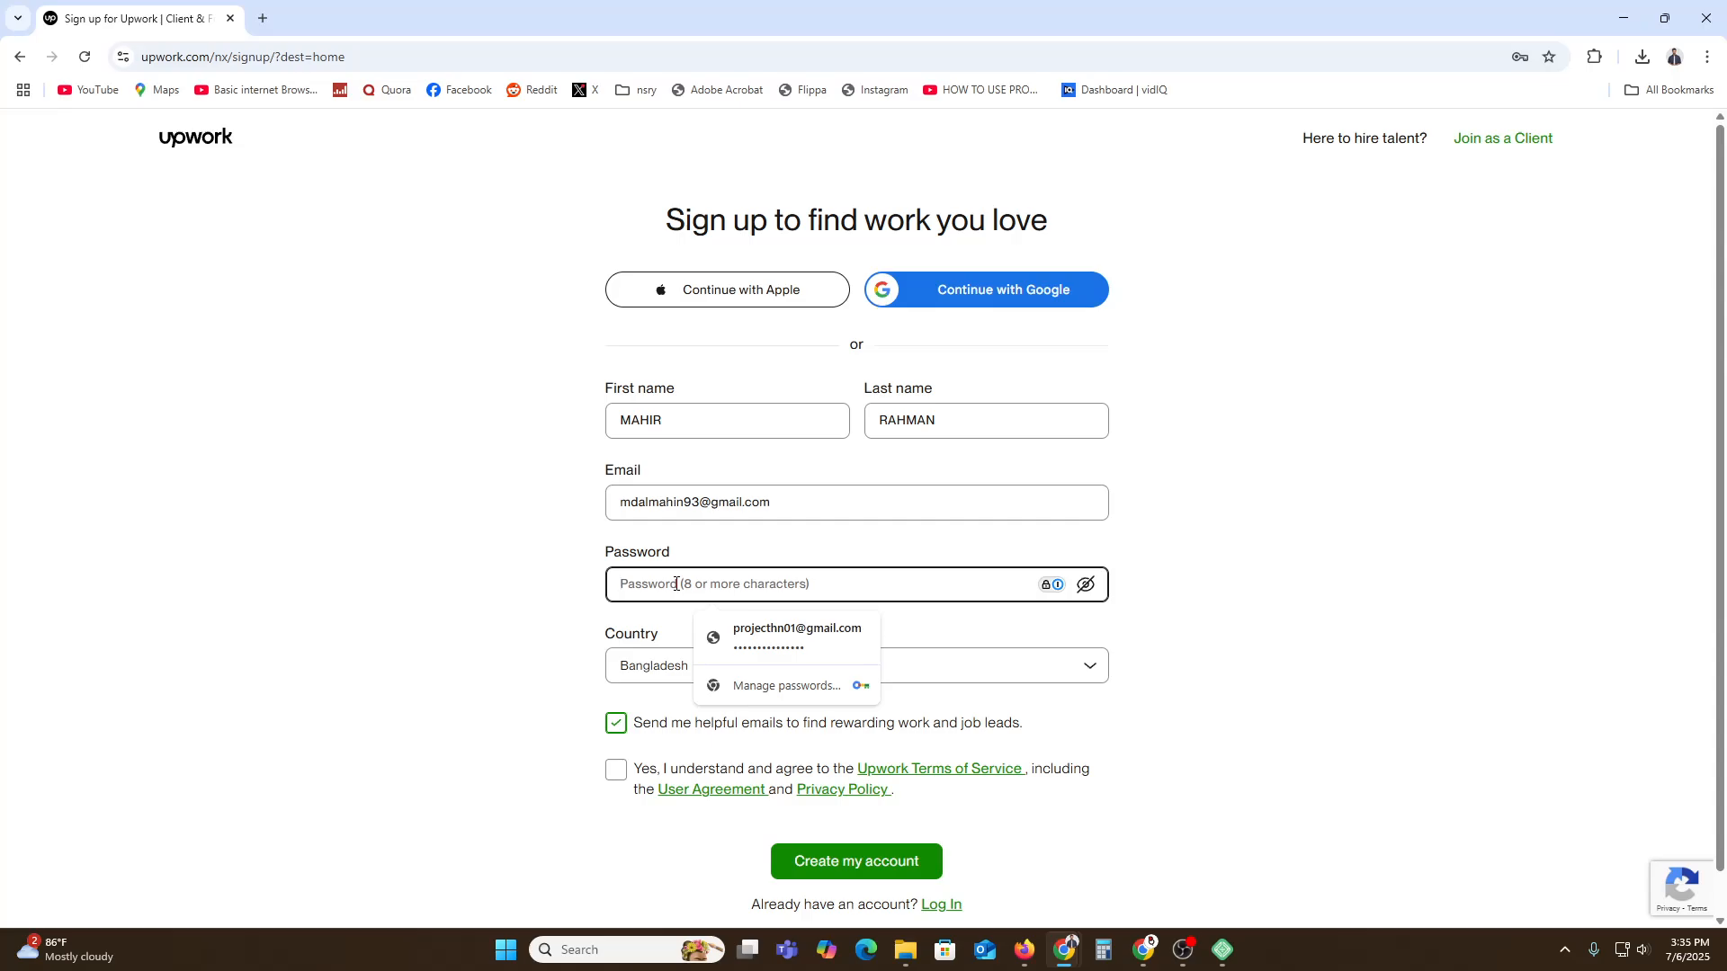
type("********")
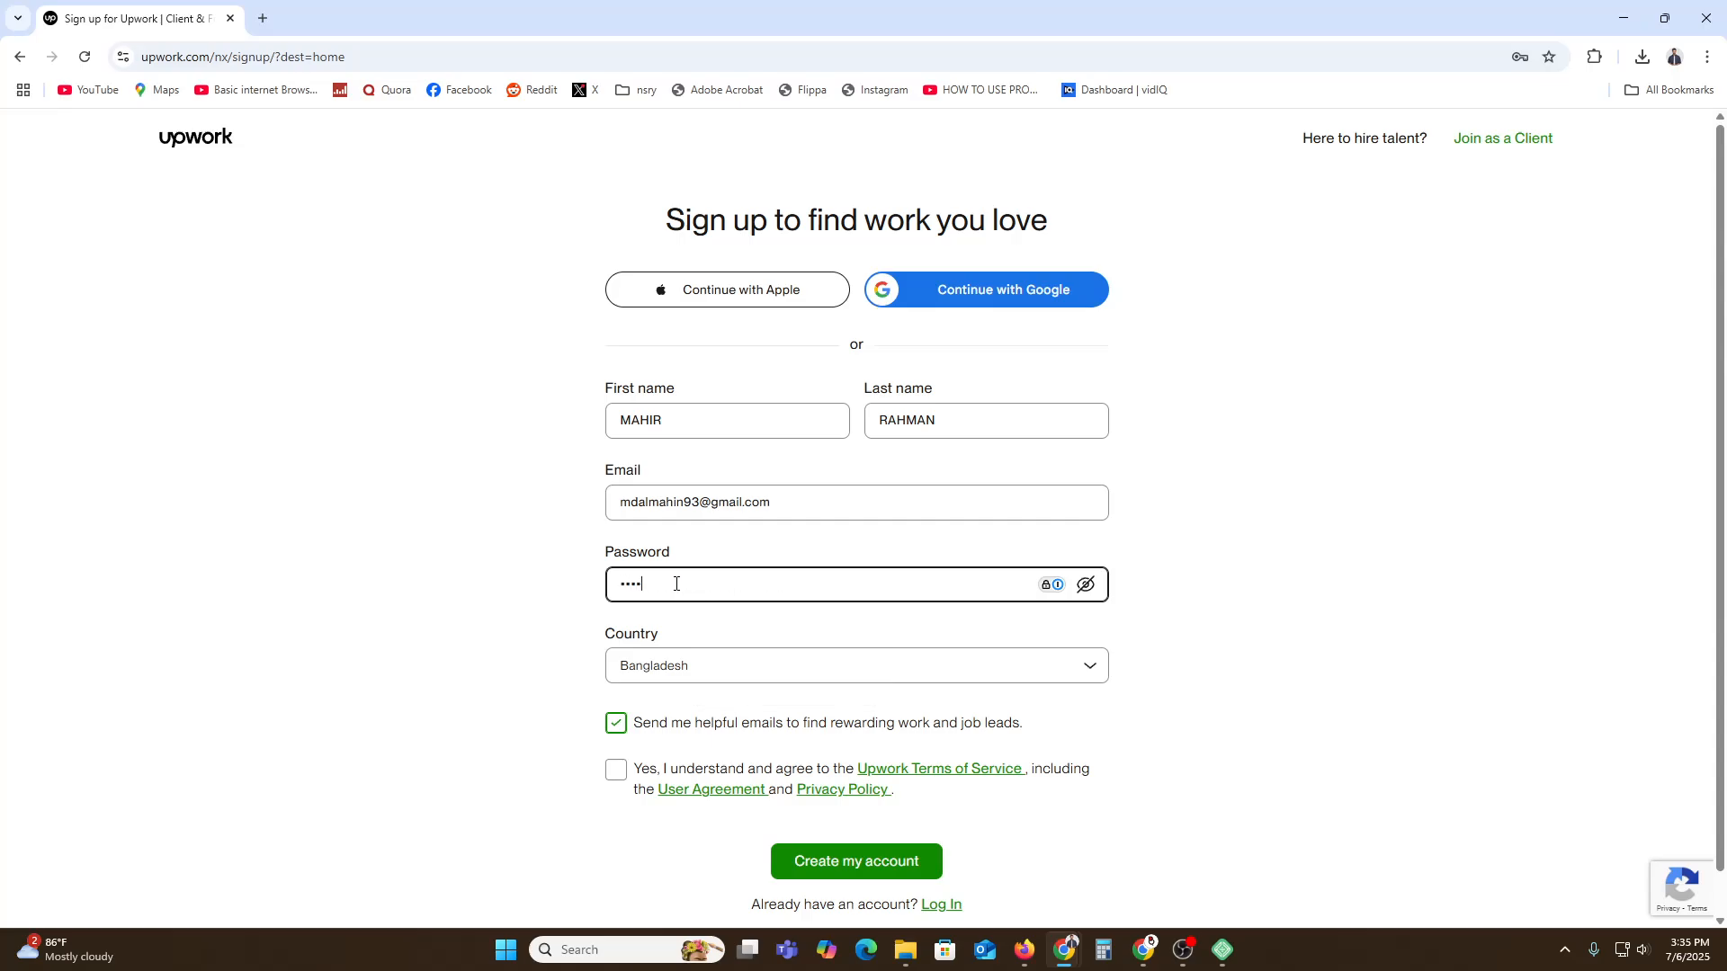
type("*****")
Agree to the Terms of Service, retype the password, and create the freelancer account.
left_click(621, 770)
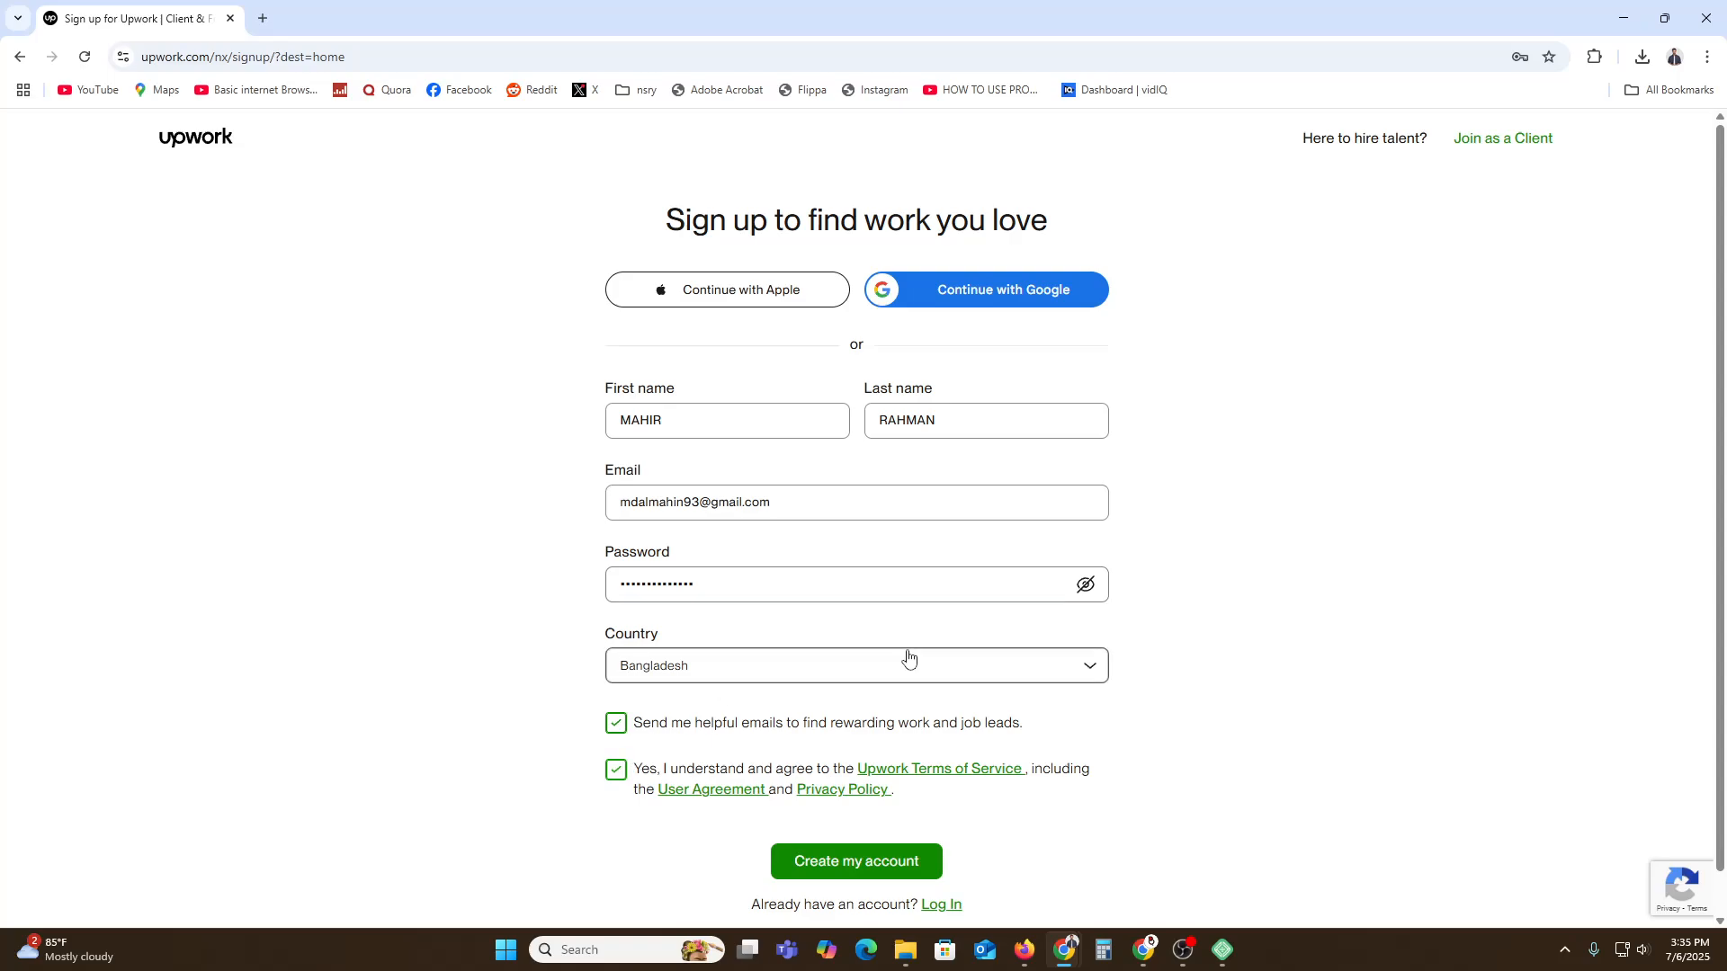
double_click(683, 601)
key("BackSpace")
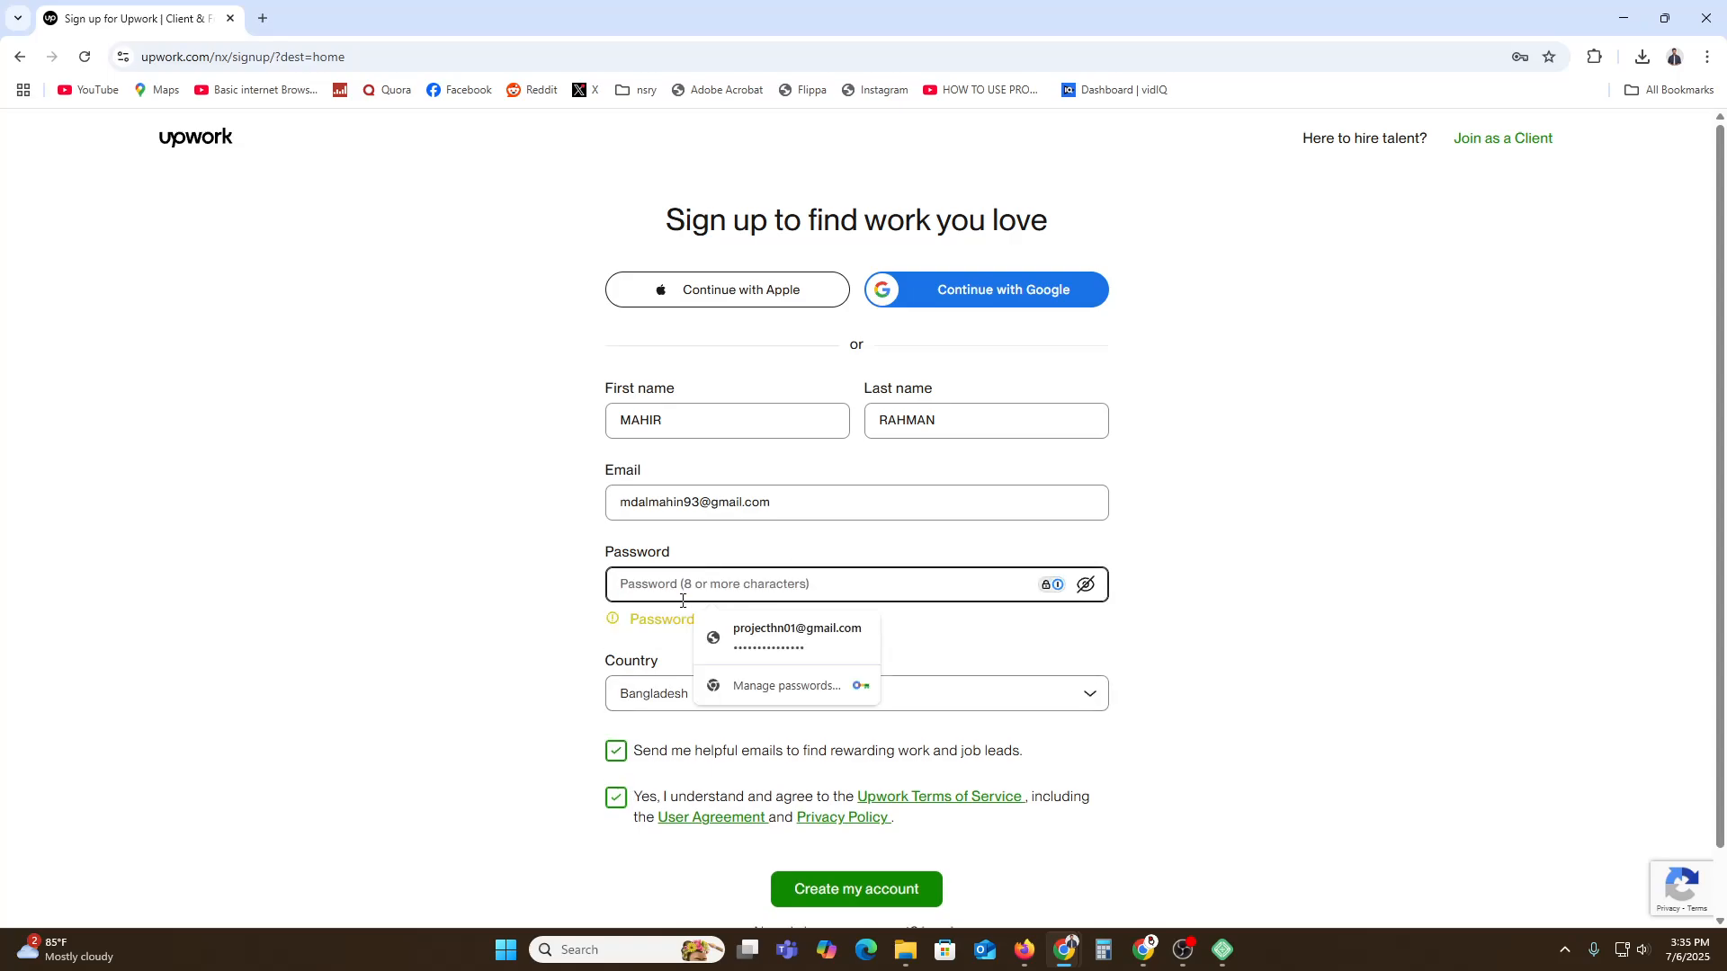
type("***")
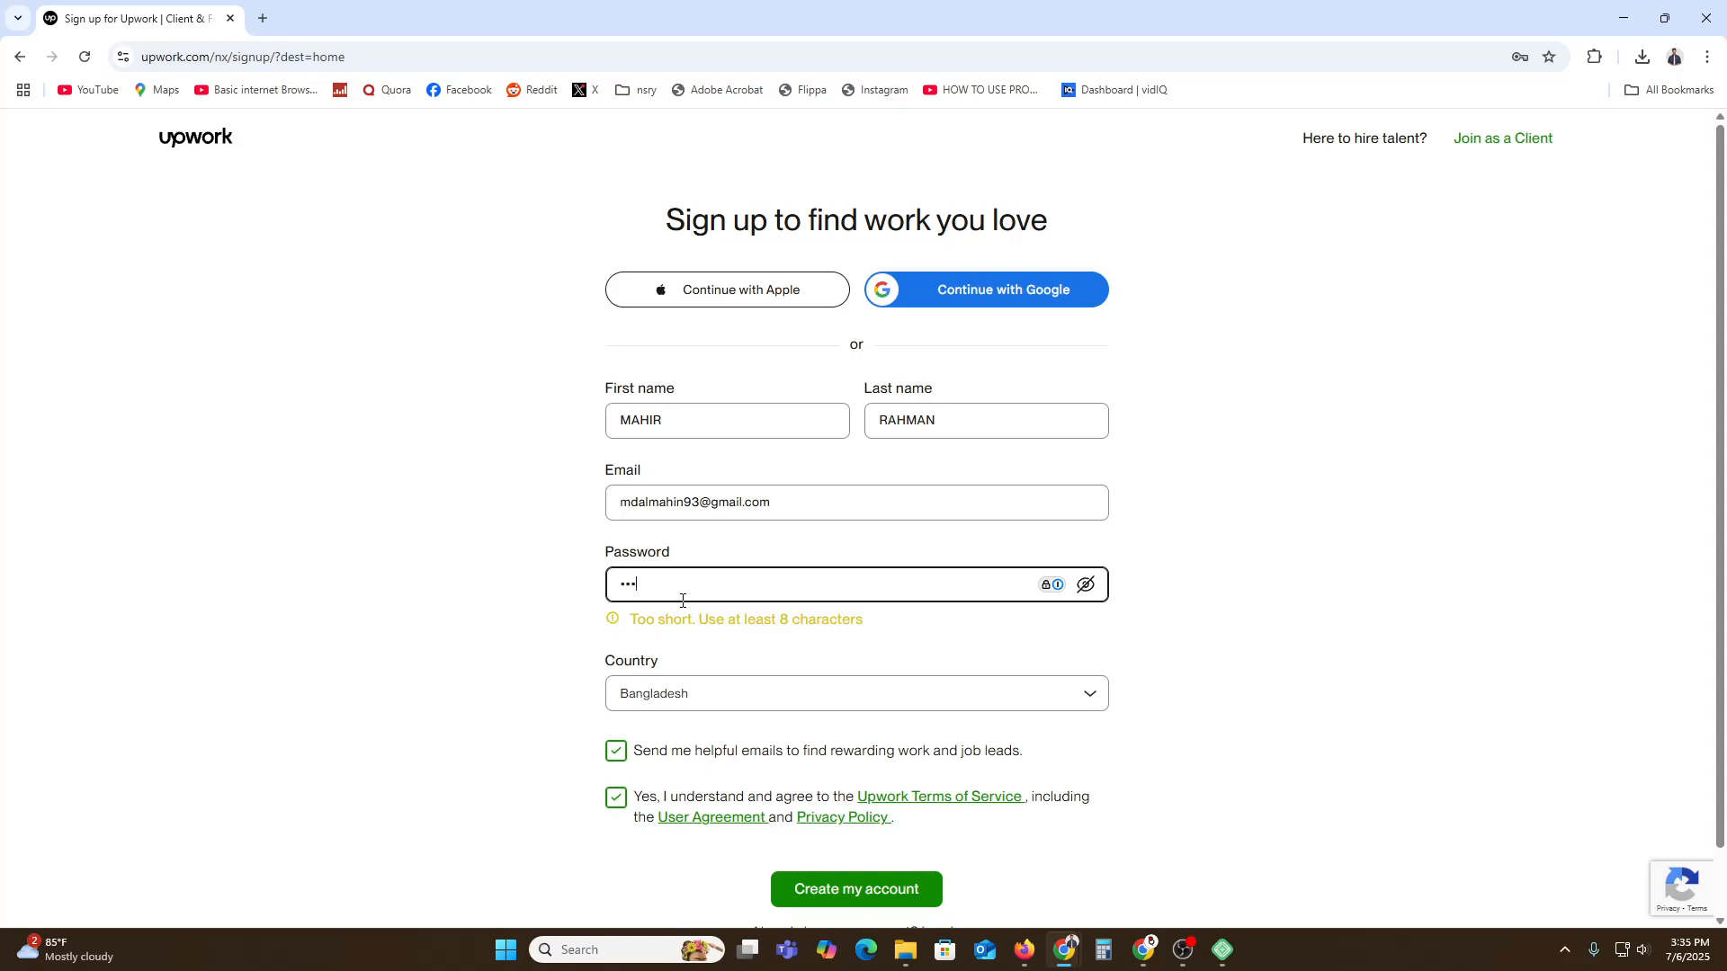
type("*****")
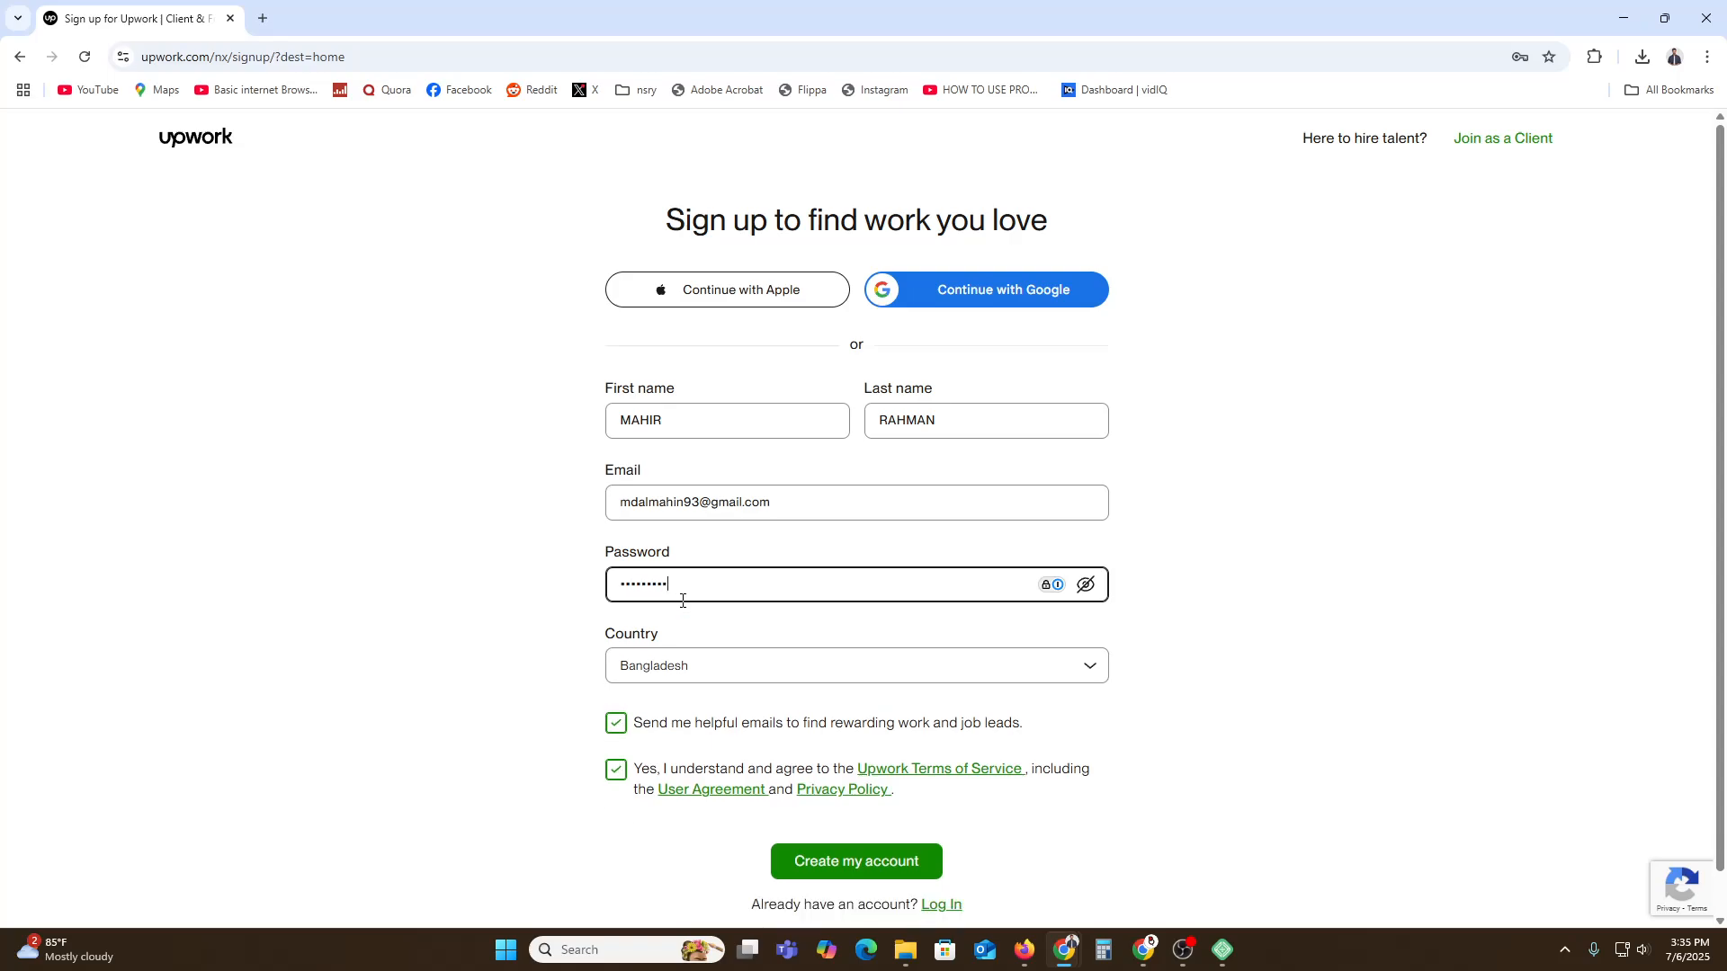
type("****")
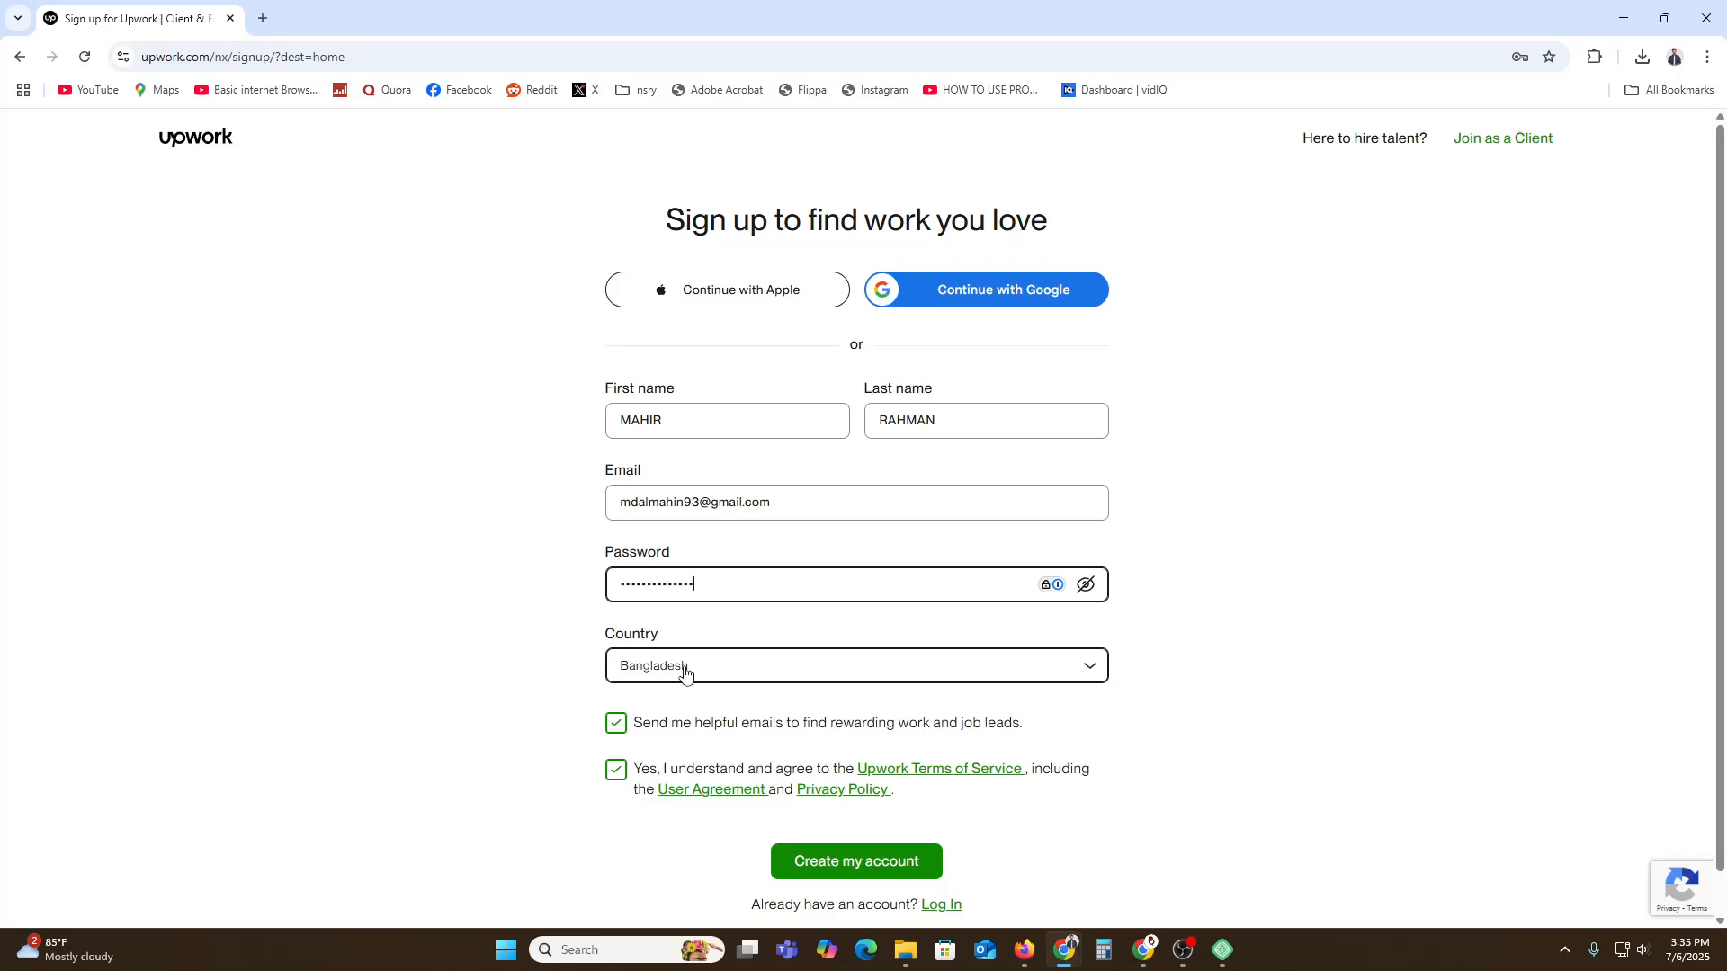
scroll(702, 746, "down", 1)
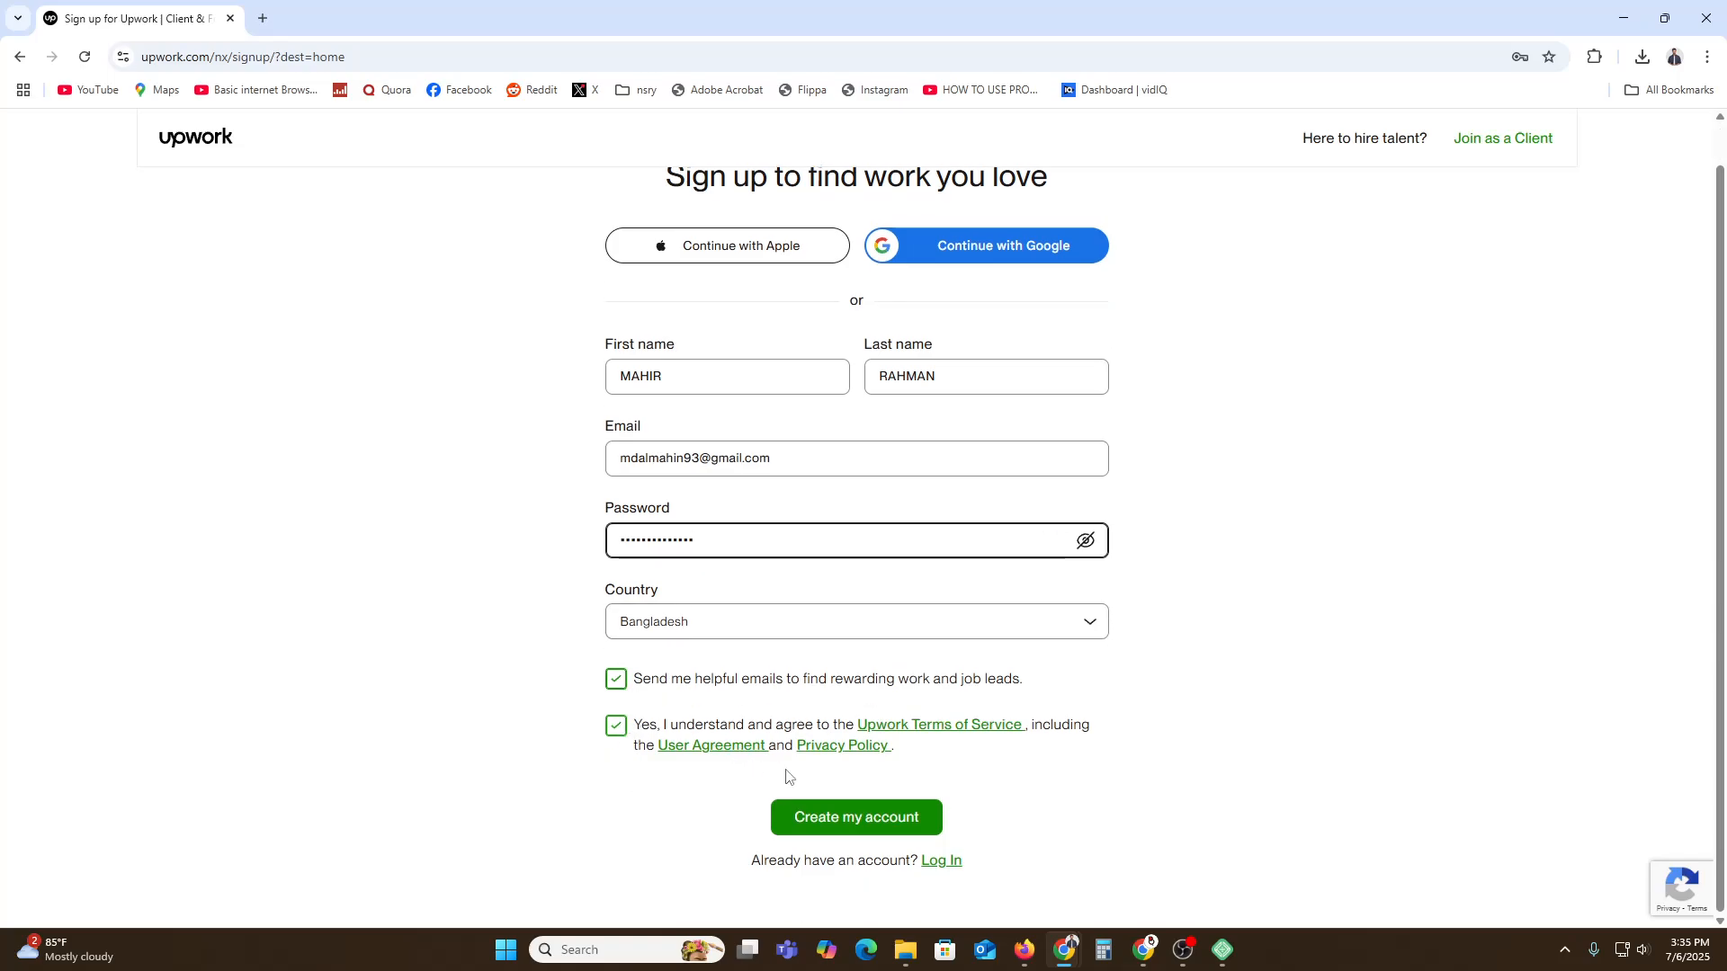
left_click(846, 823)
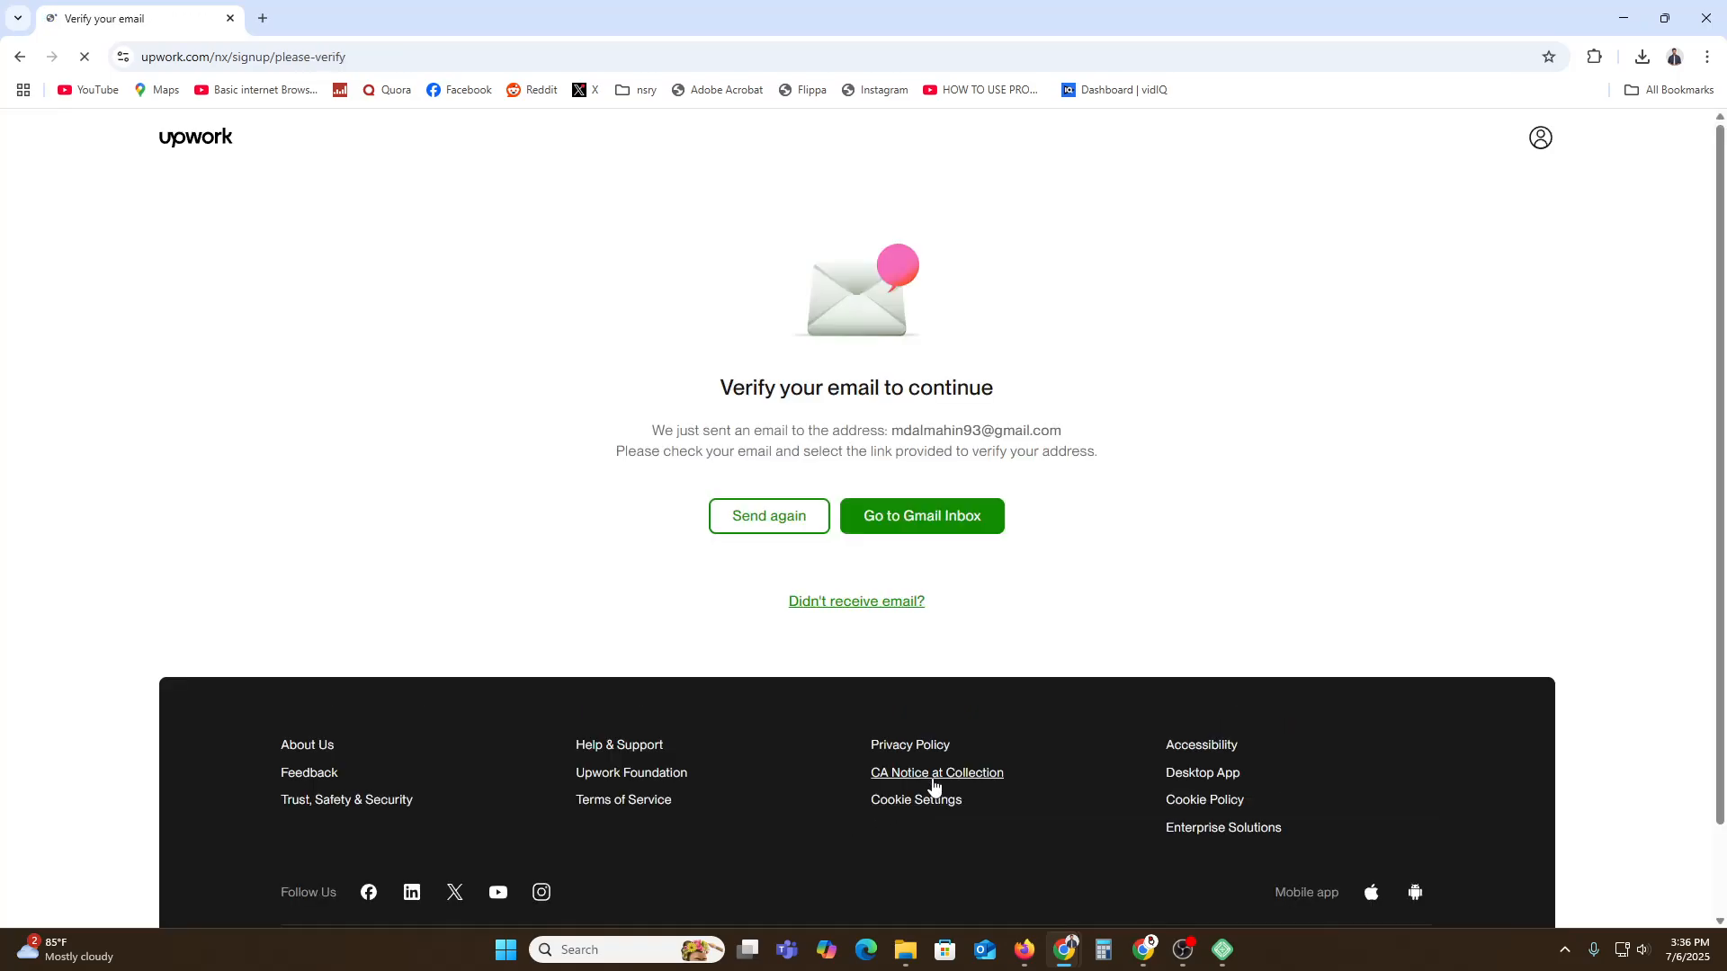
Open Upwork's 'Verify your email address' message in Gmail and follow its Verify Email link.
left_click(1025, 950)
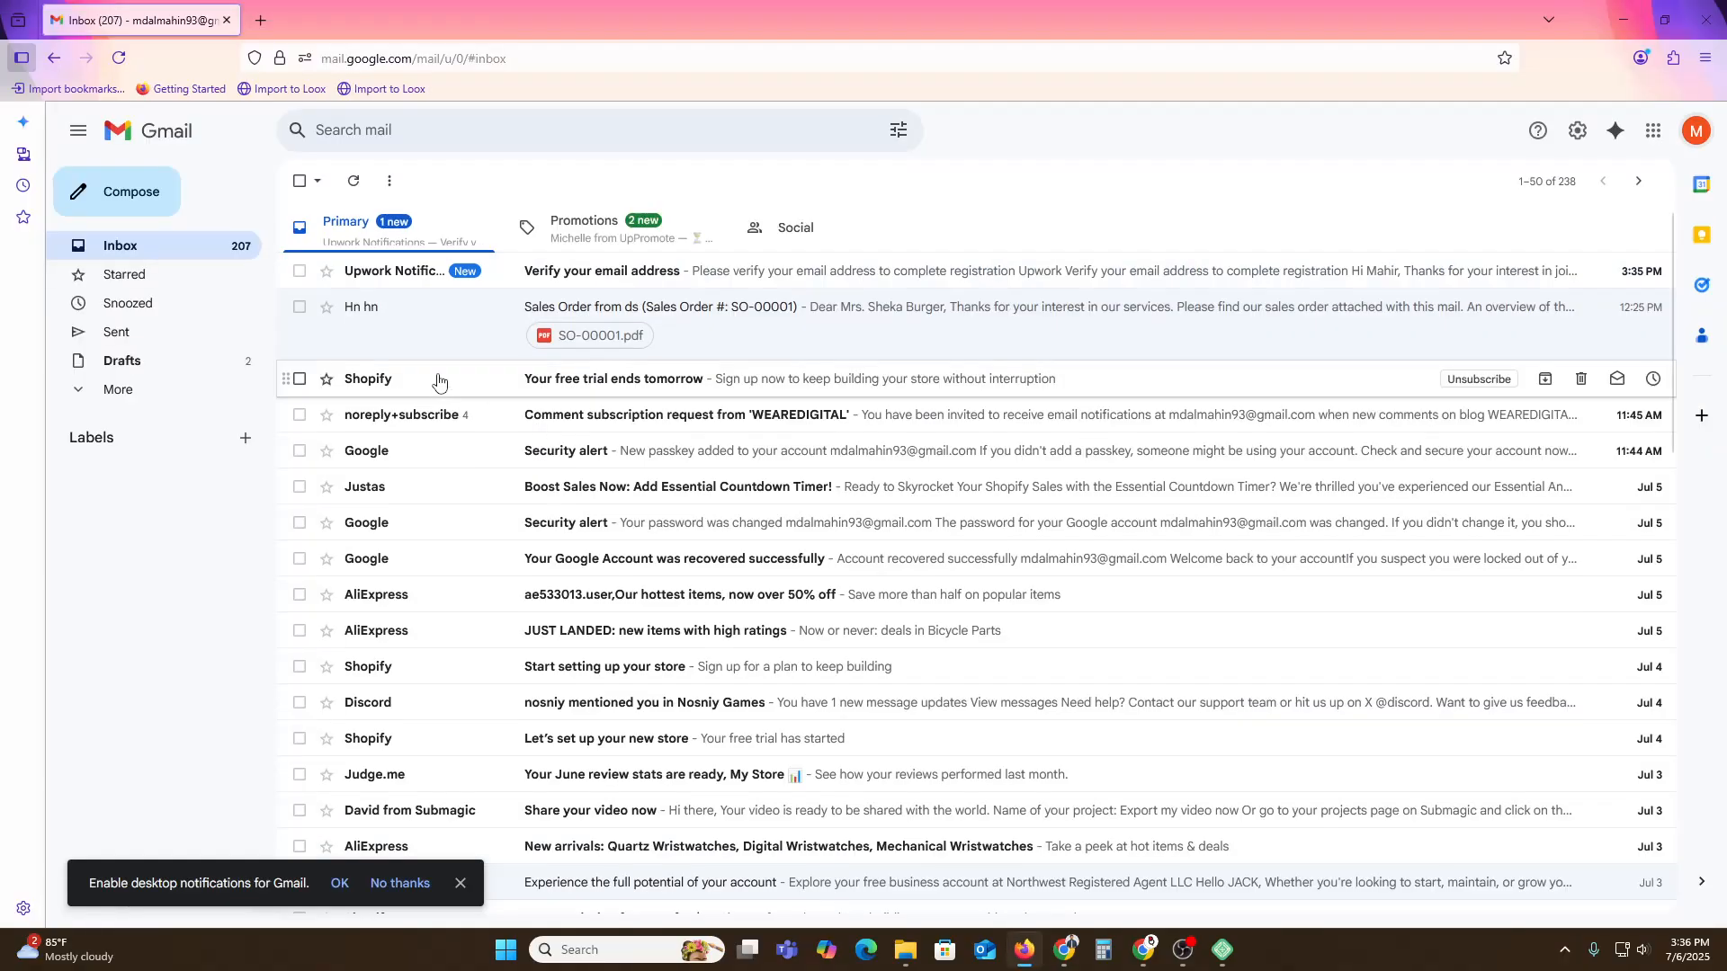
left_click(393, 280)
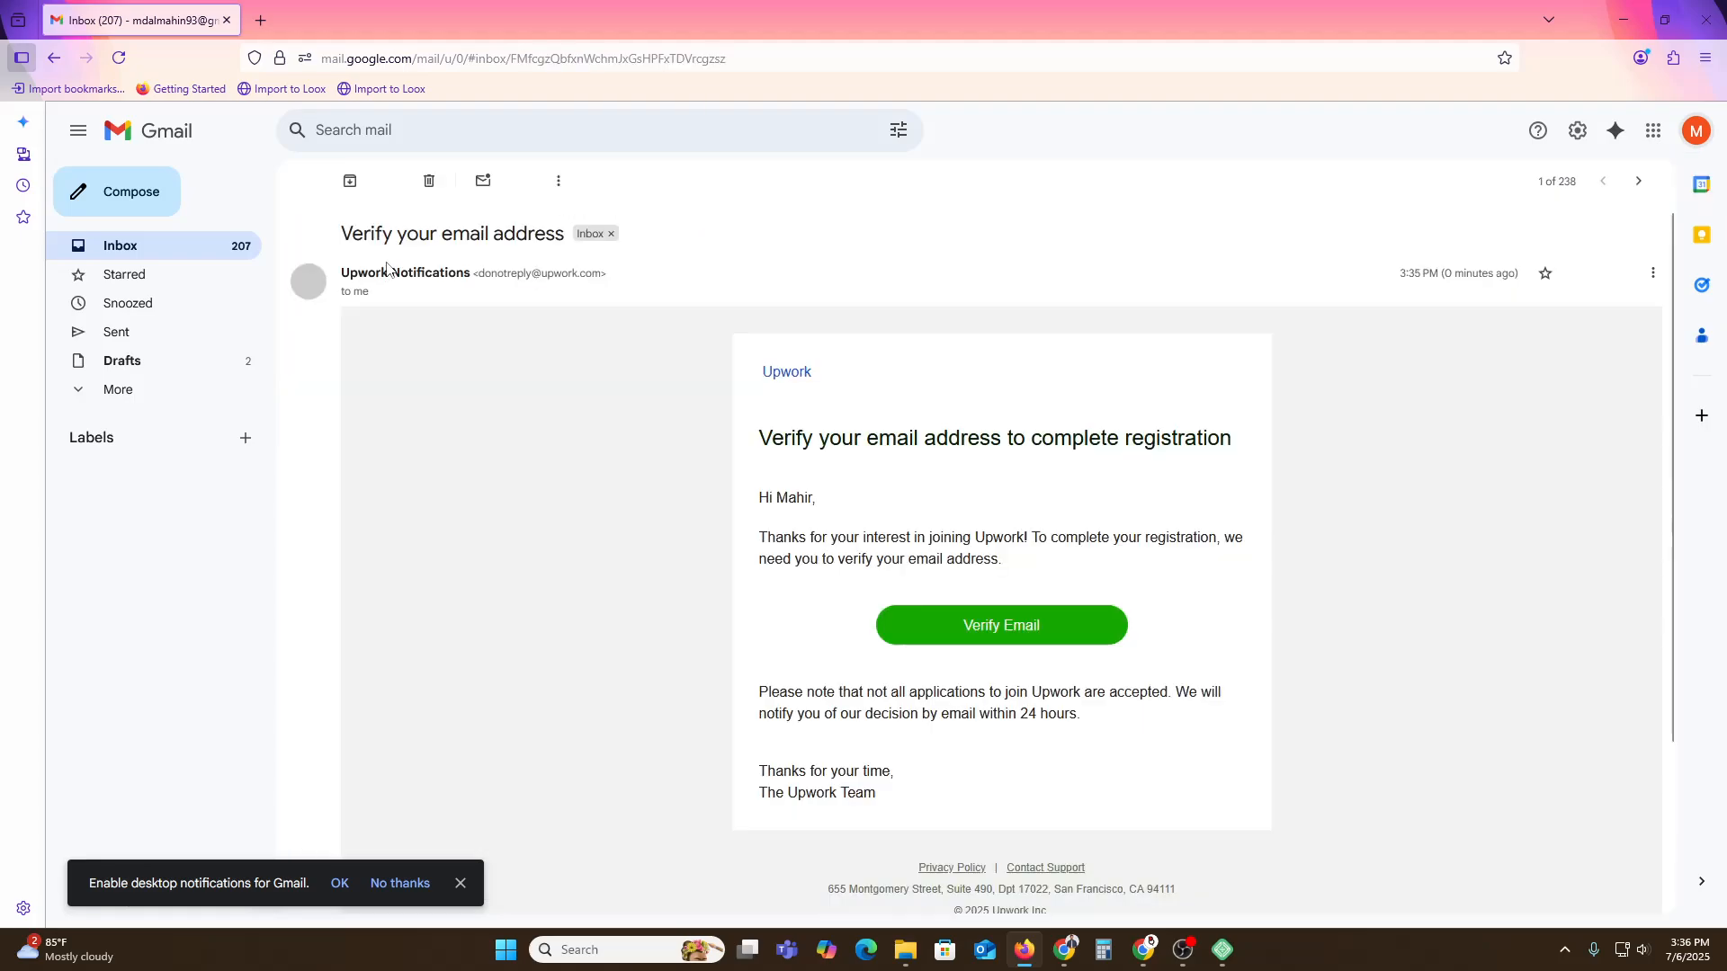
left_click(971, 632)
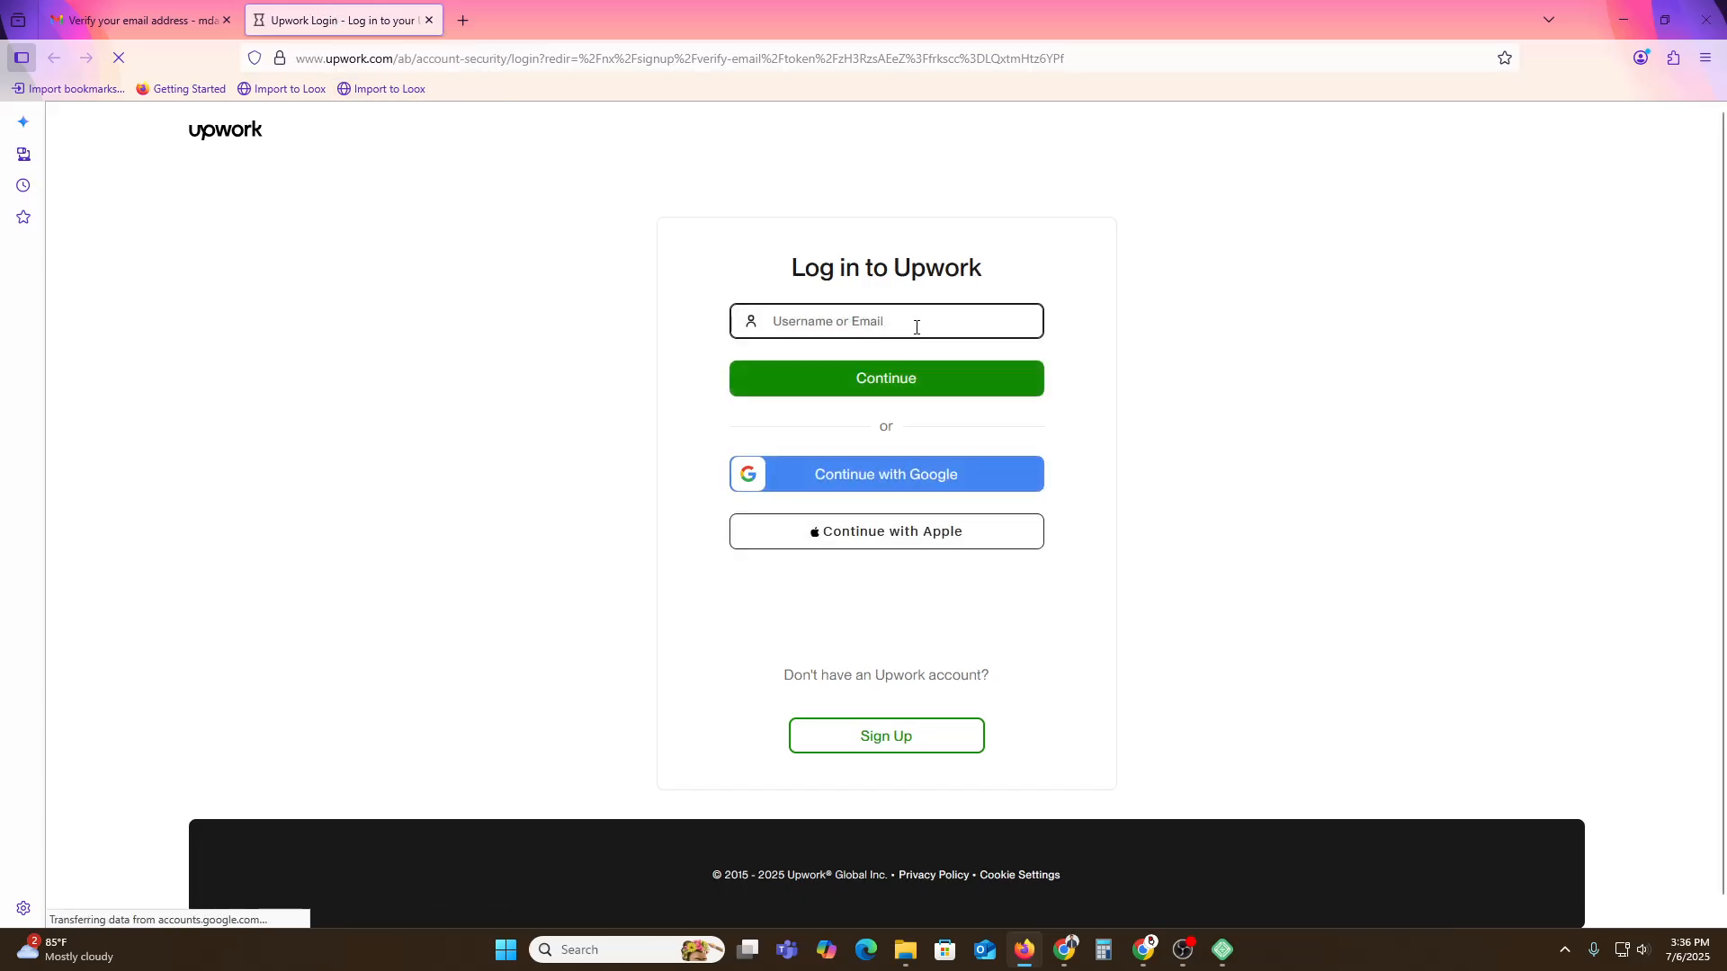
Copy the account's e-mail from Gmail and paste it into the Upwork login field.
left_click(176, 13)
left_click(1696, 130)
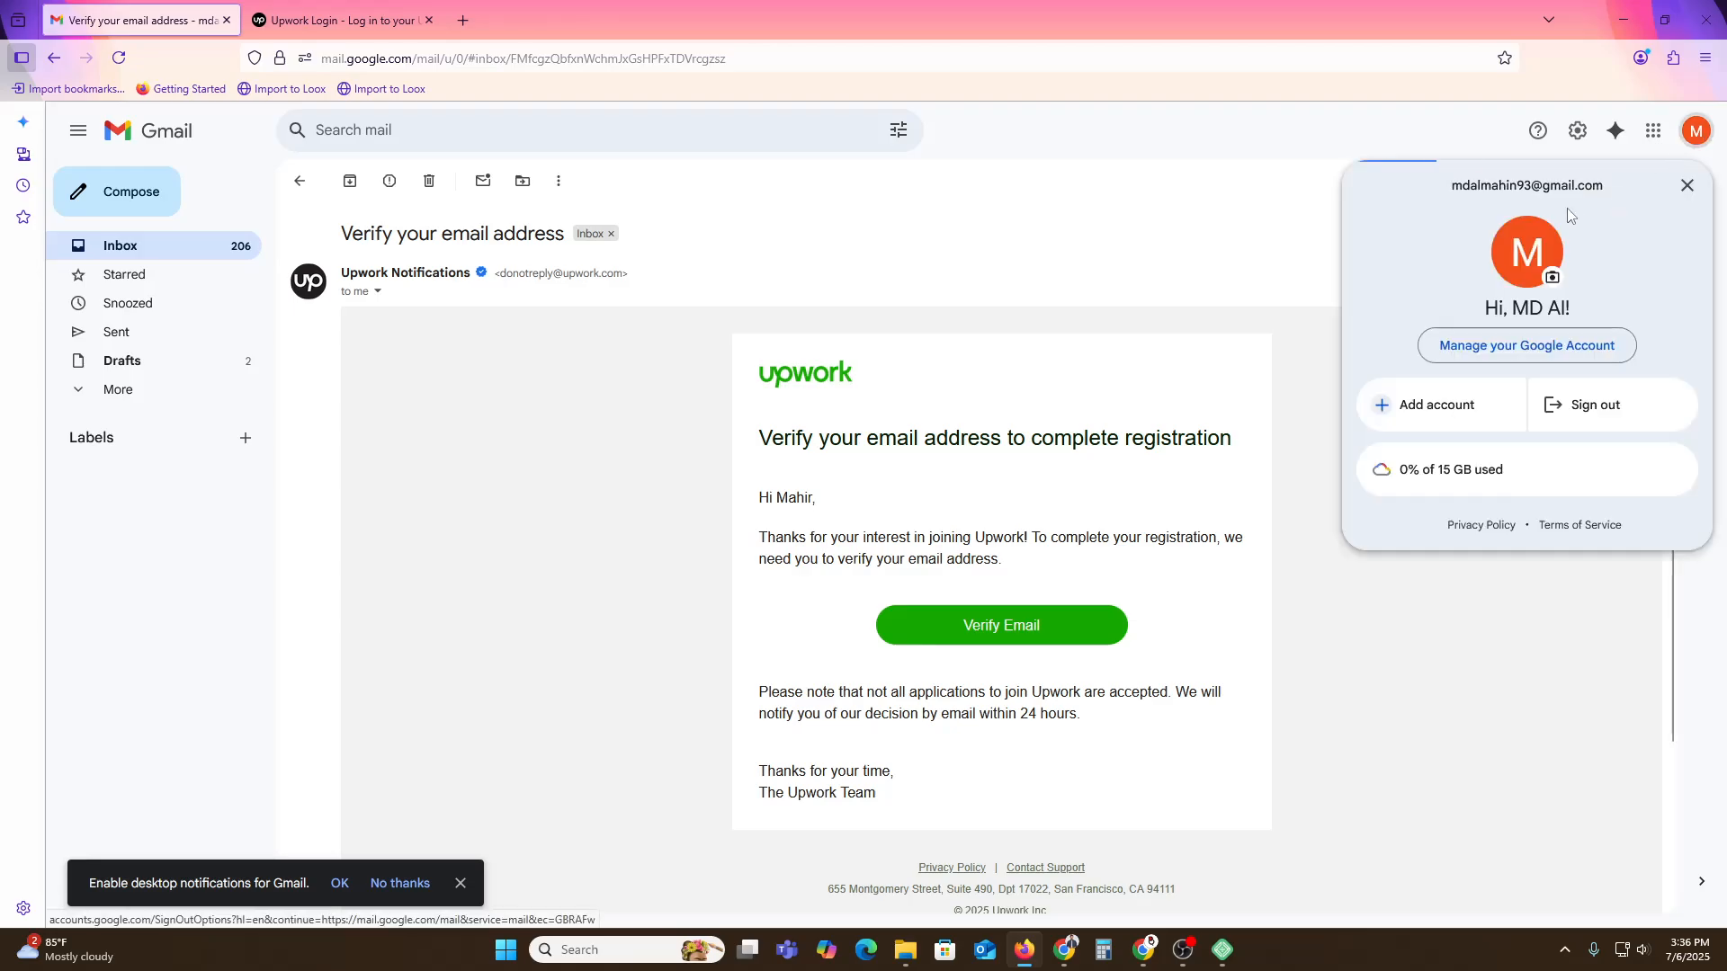
triple_click(1499, 186)
key("ctrl+c")
left_click(341, 19)
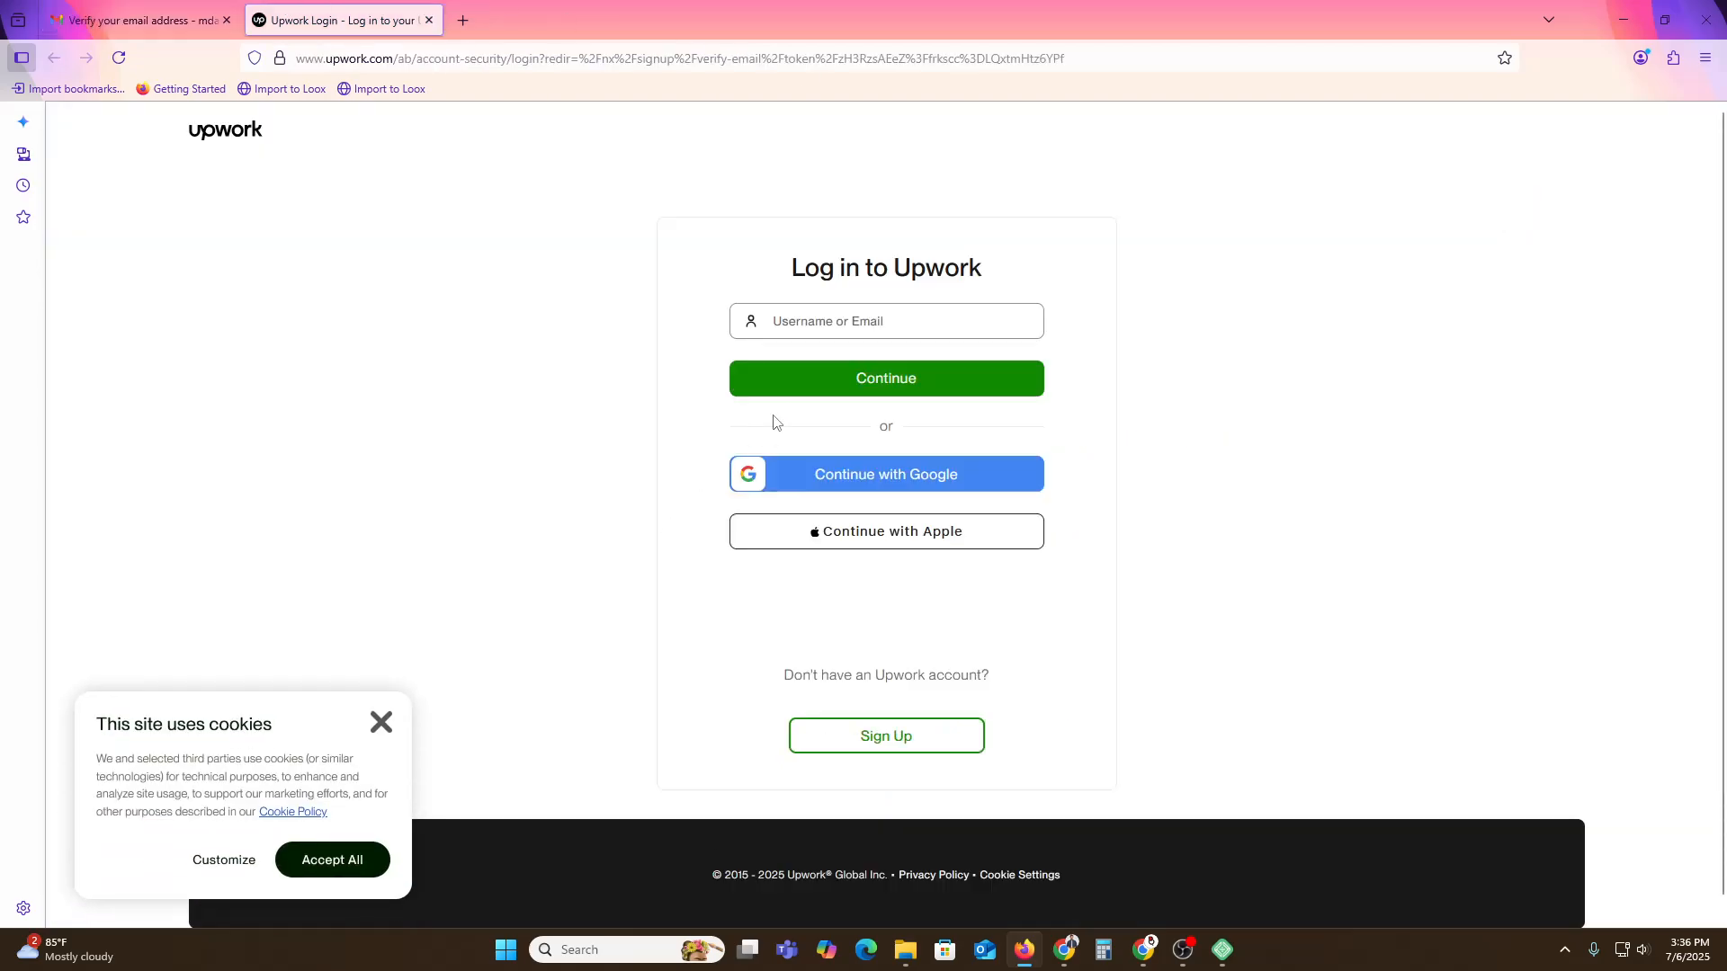
left_click(855, 321)
key("ctrl+v")
Enter the password with 'Keep me logged in' checked and submit; verification fails.
left_click(938, 382)
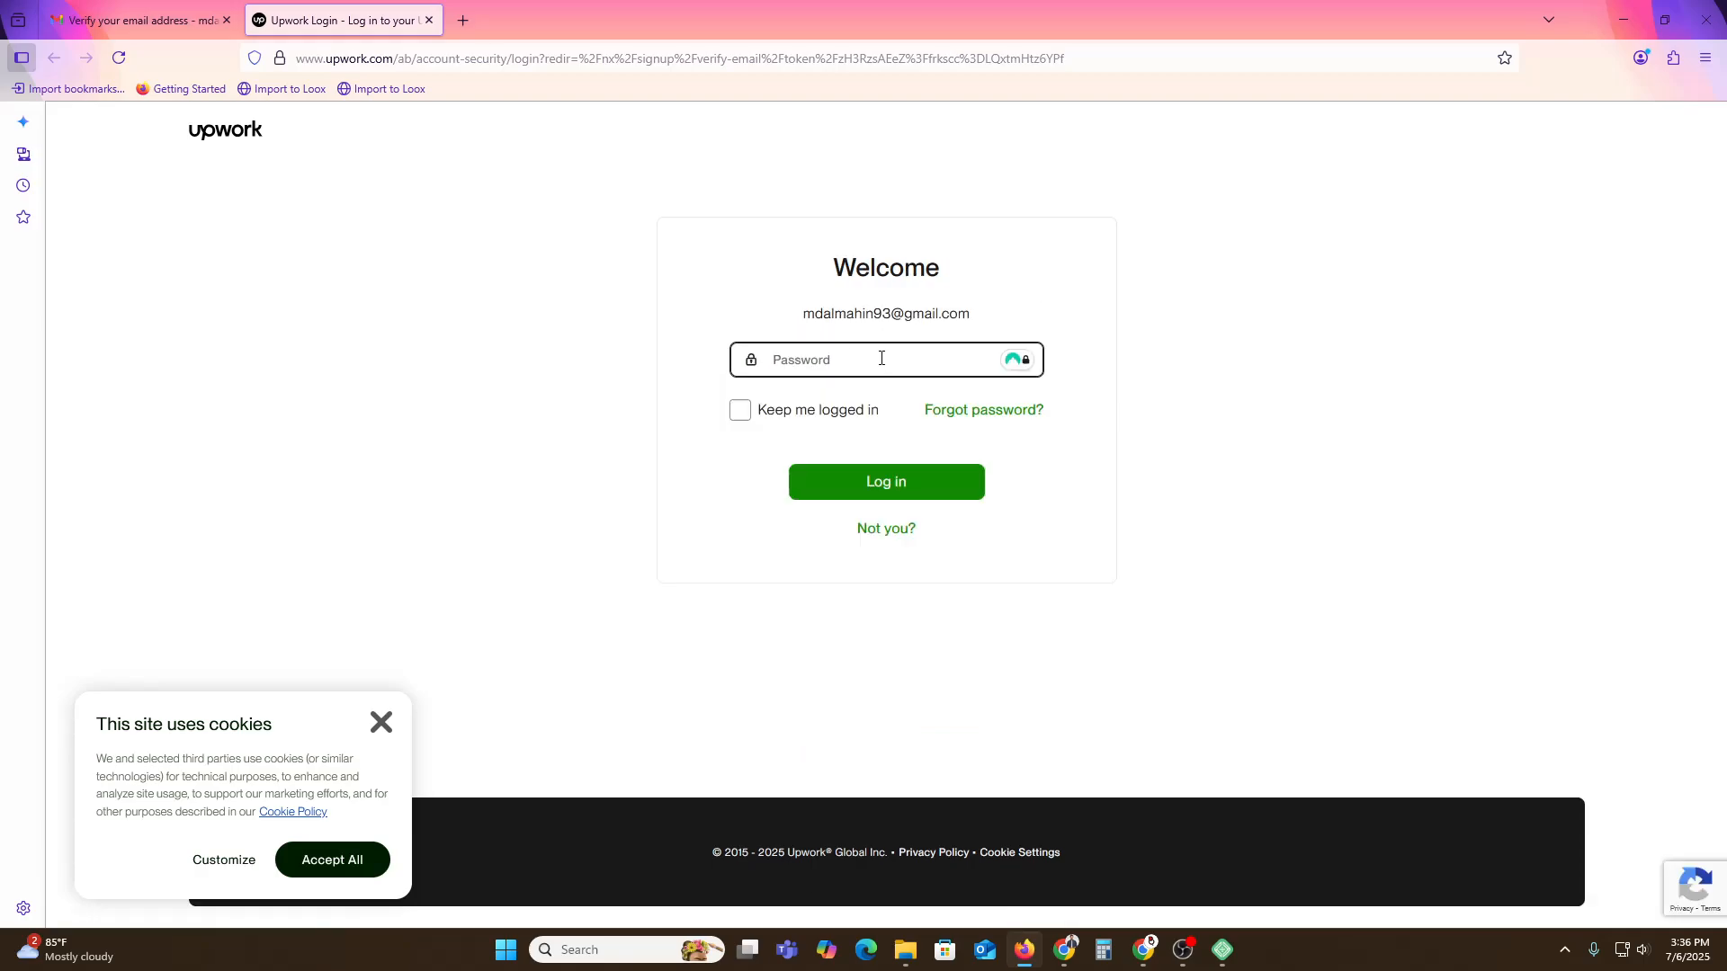
type("***************")
left_click(831, 409)
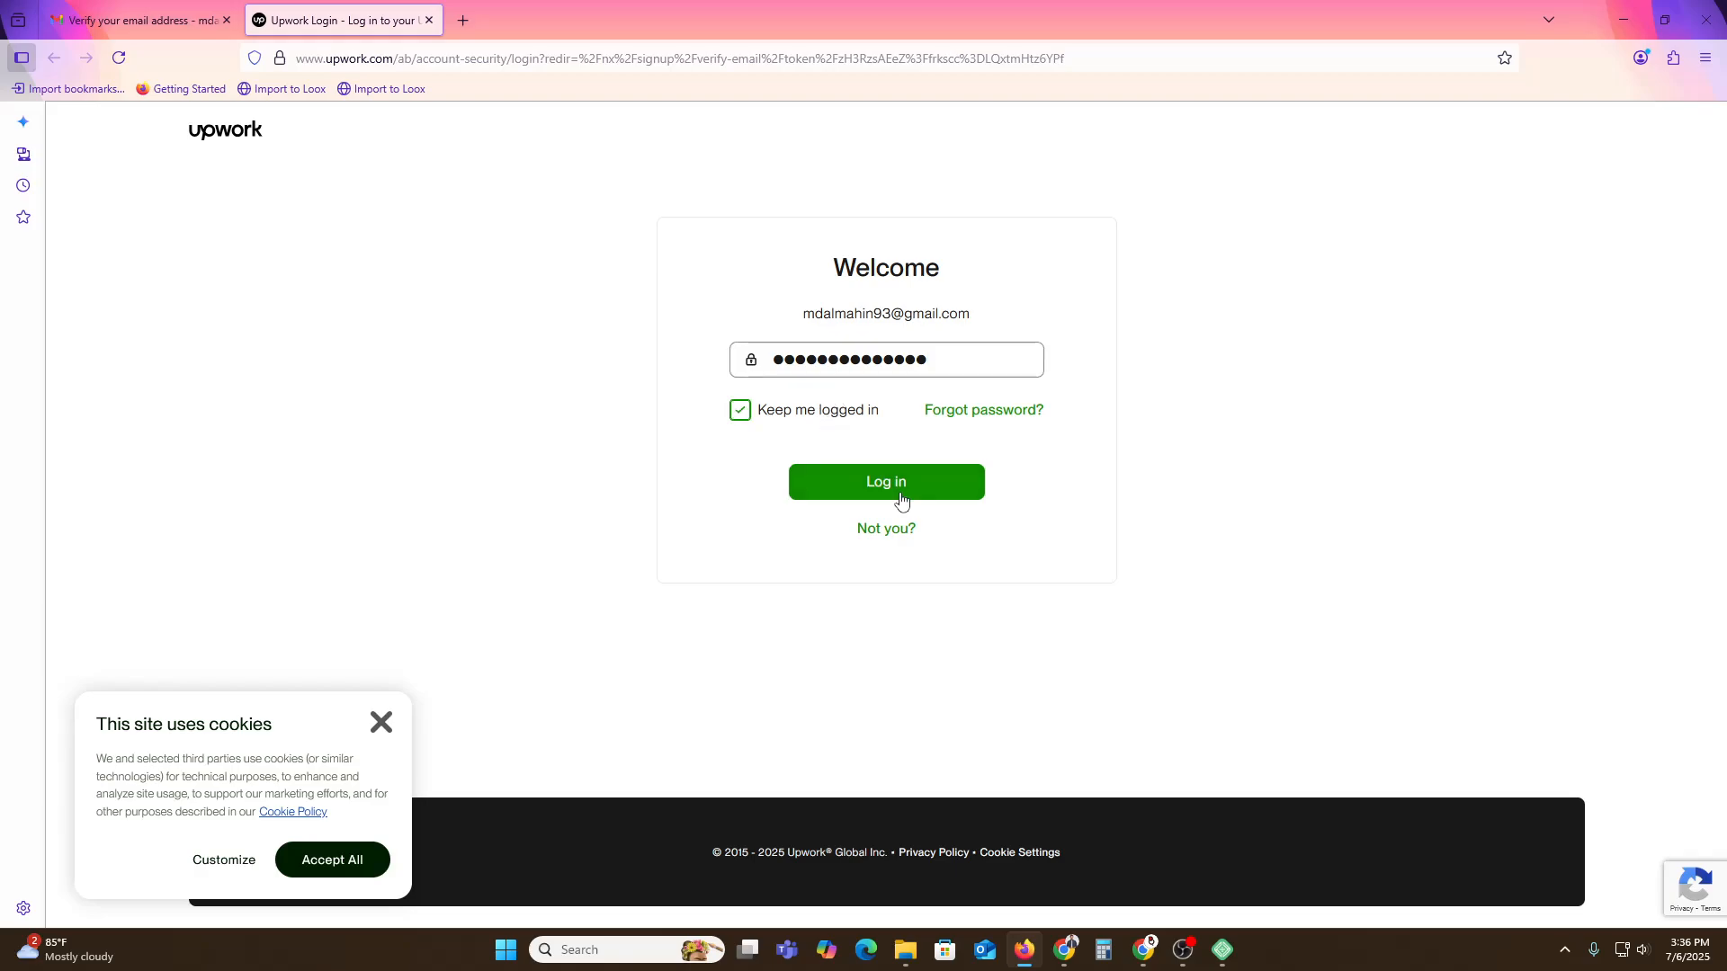
left_click(899, 495)
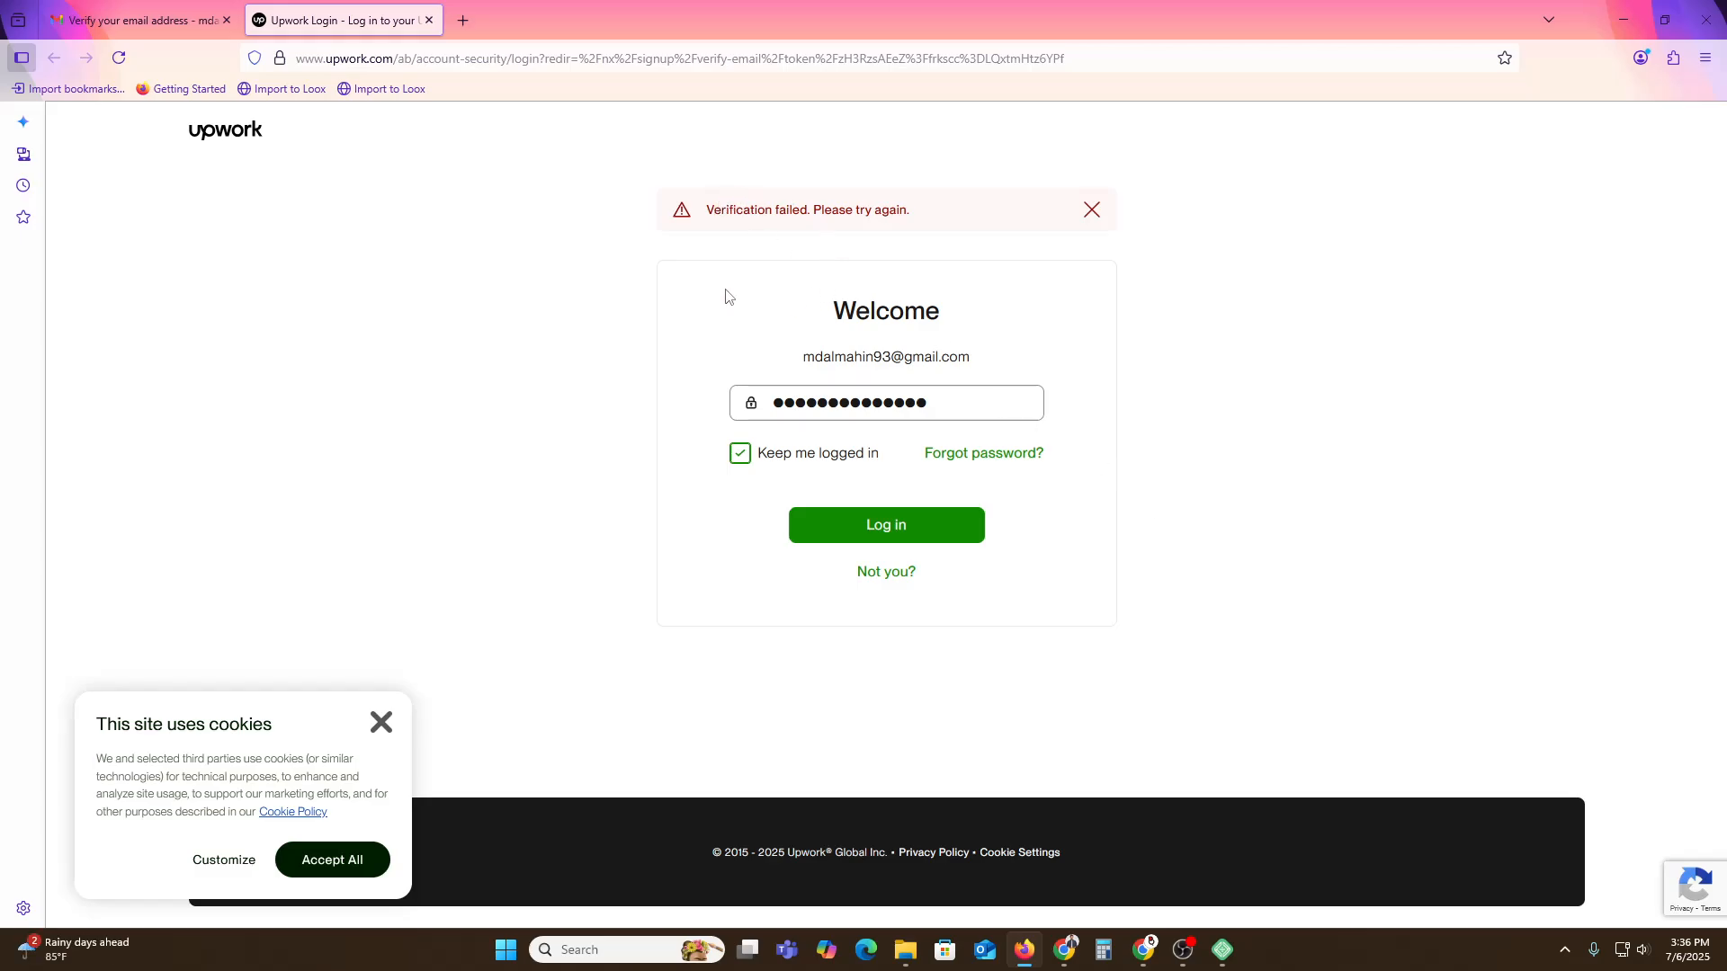
left_click(148, 20)
Copy the Verify Email link and load it in a new Chrome tab.
right_click(1026, 634)
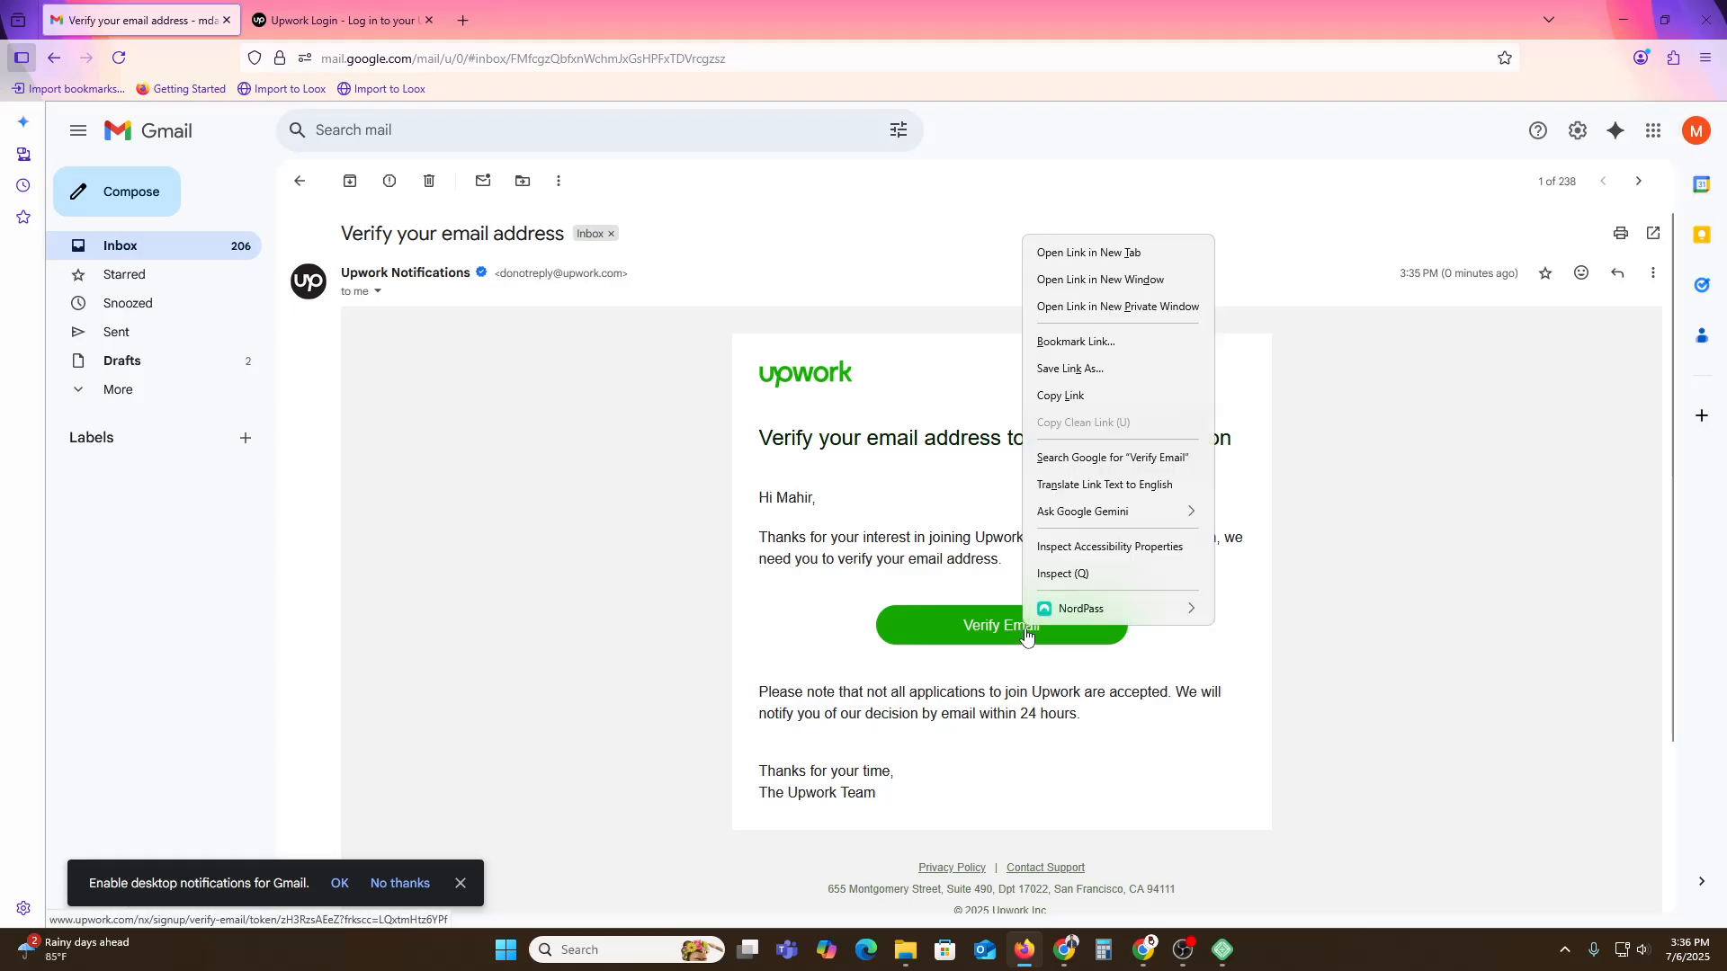
left_click(1066, 396)
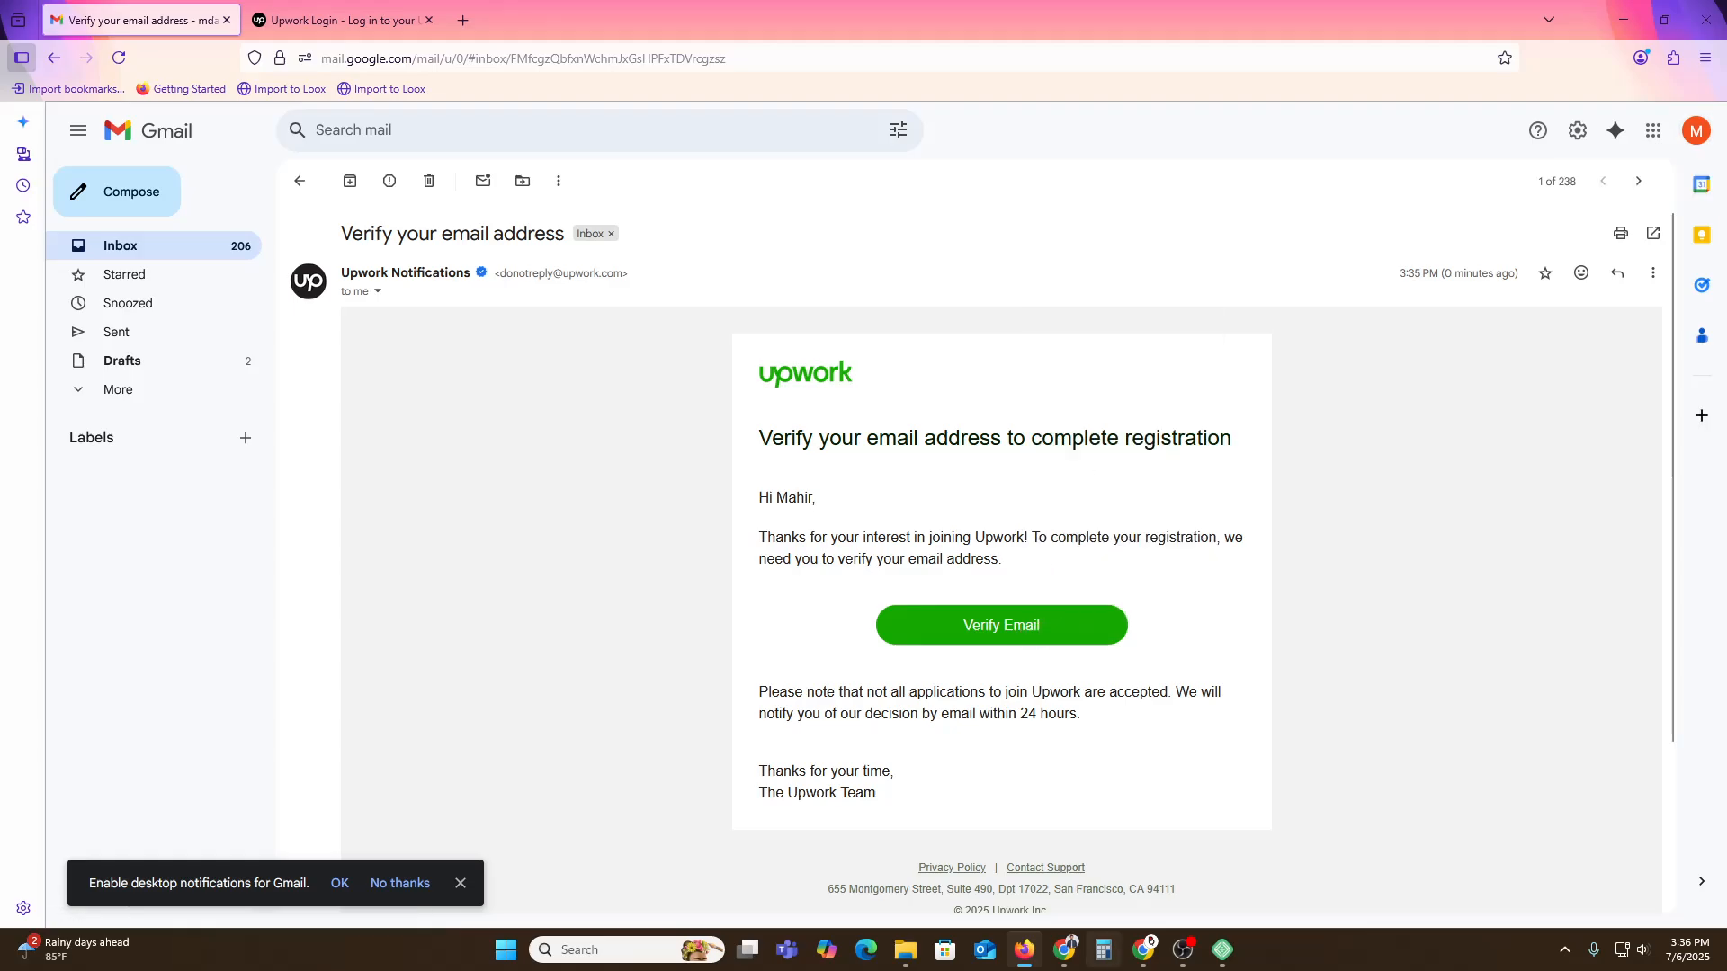
mouse_move(1065, 950)
left_click(1160, 850)
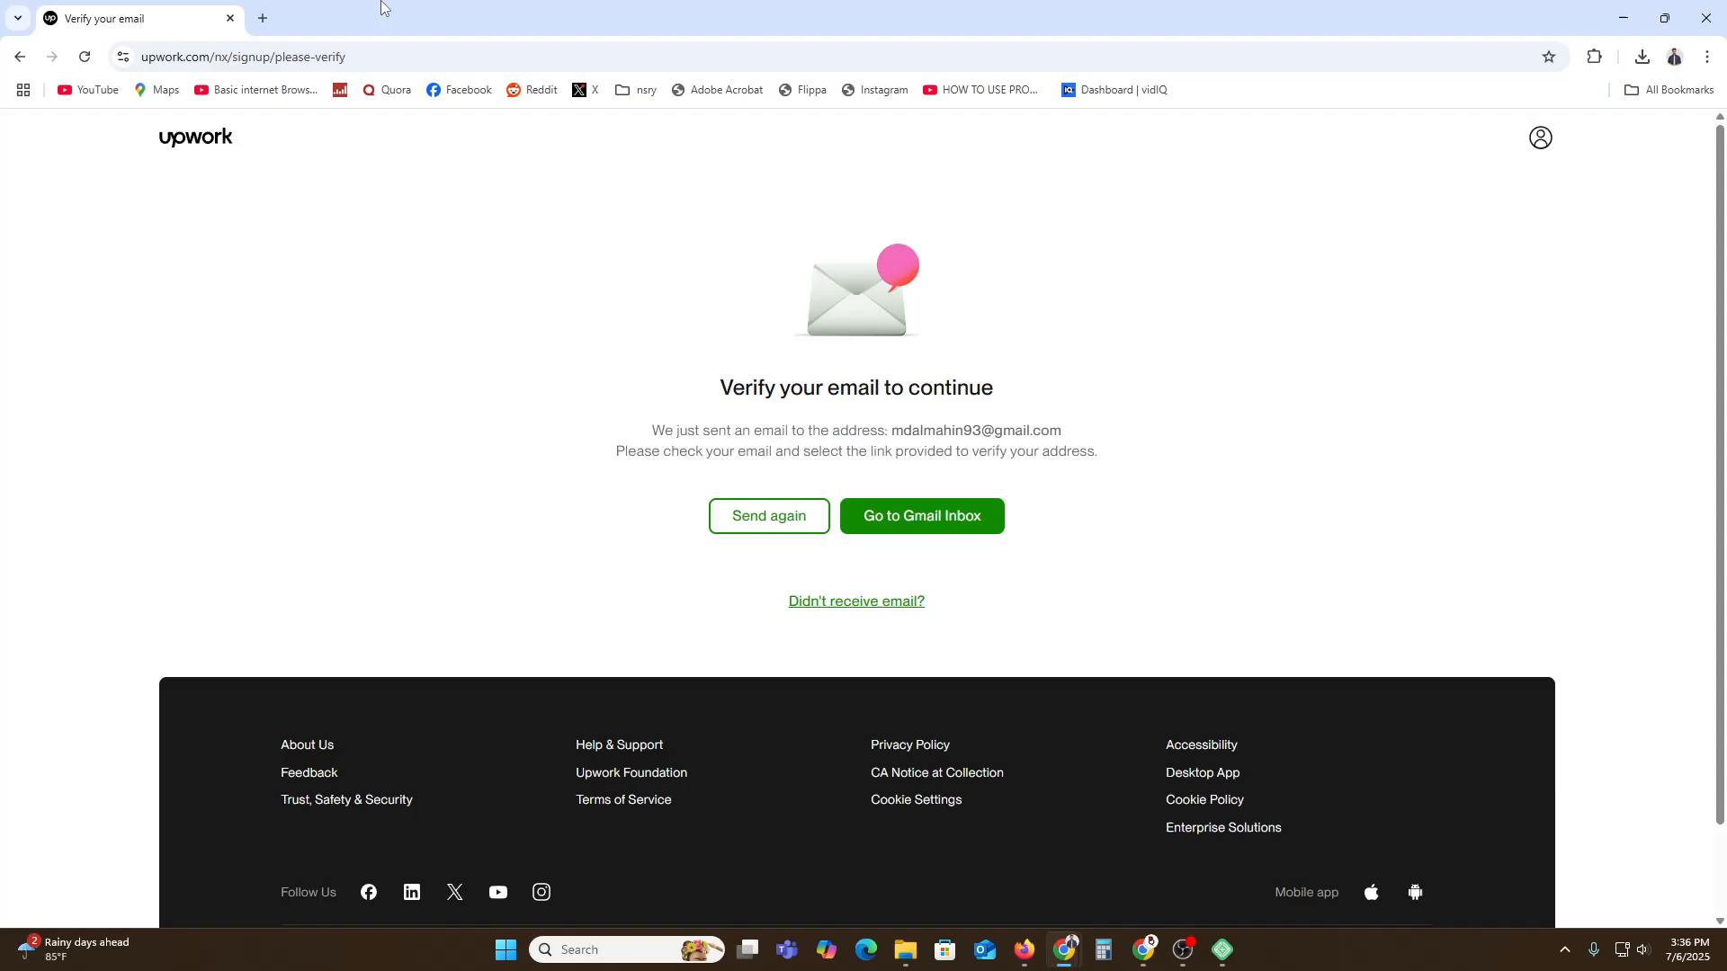
left_click(263, 18)
key("Return")
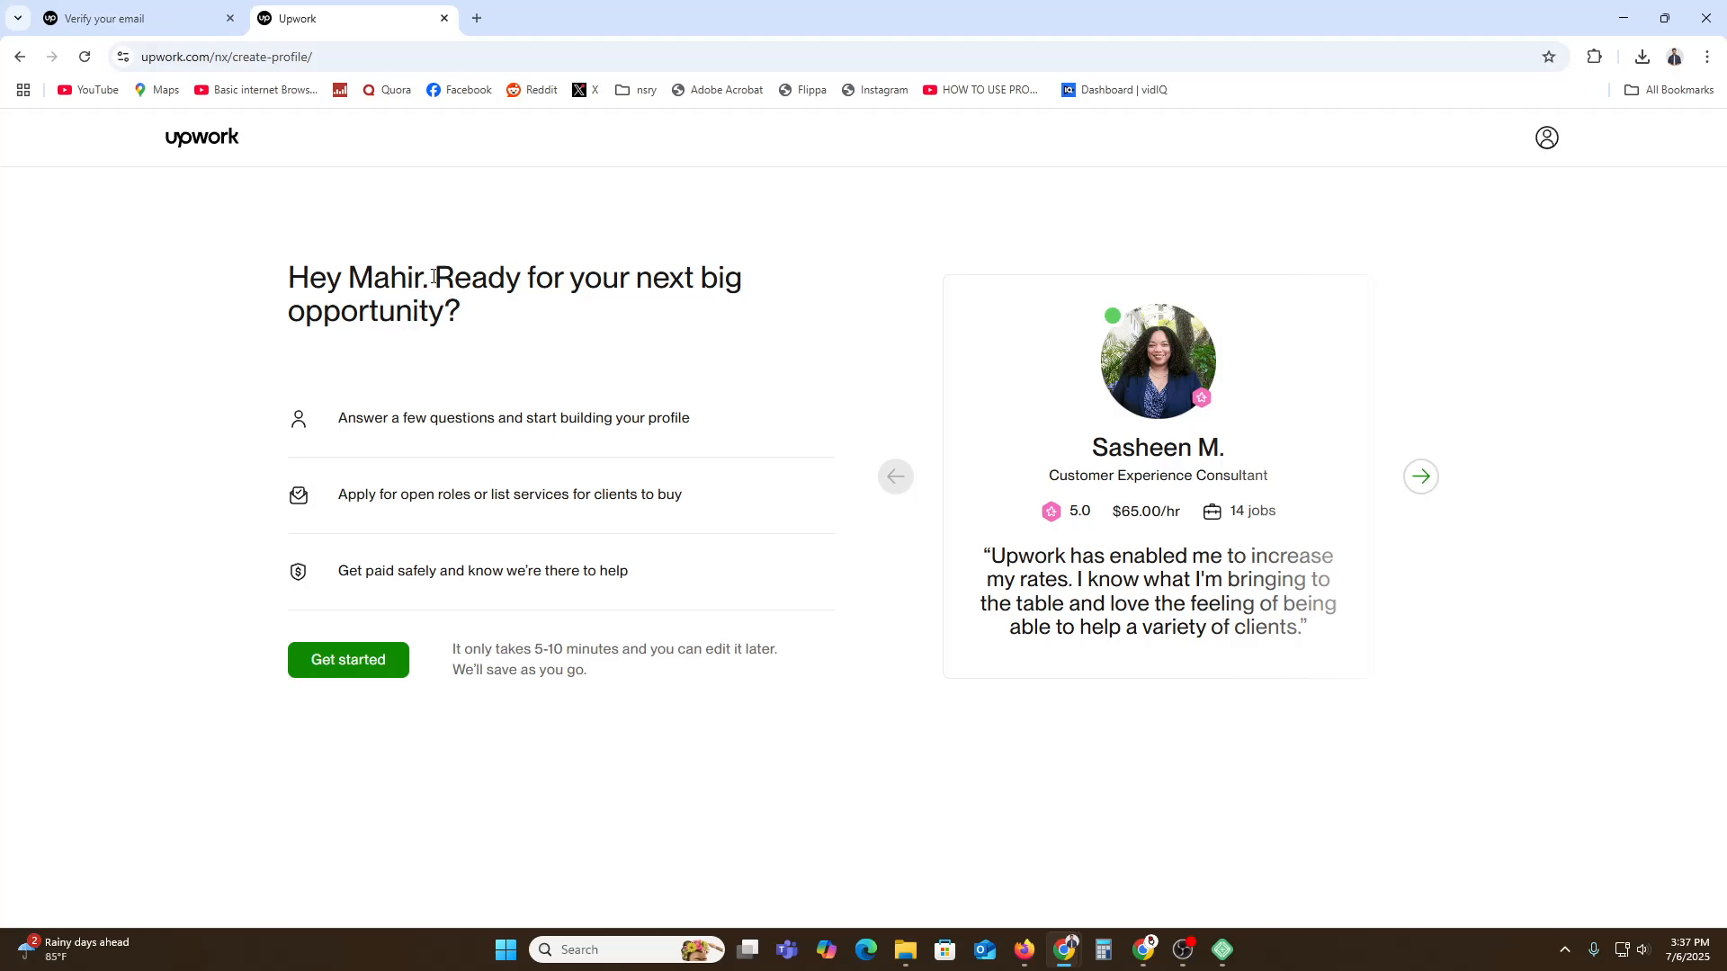
left_click_drag(435, 283, 745, 286)
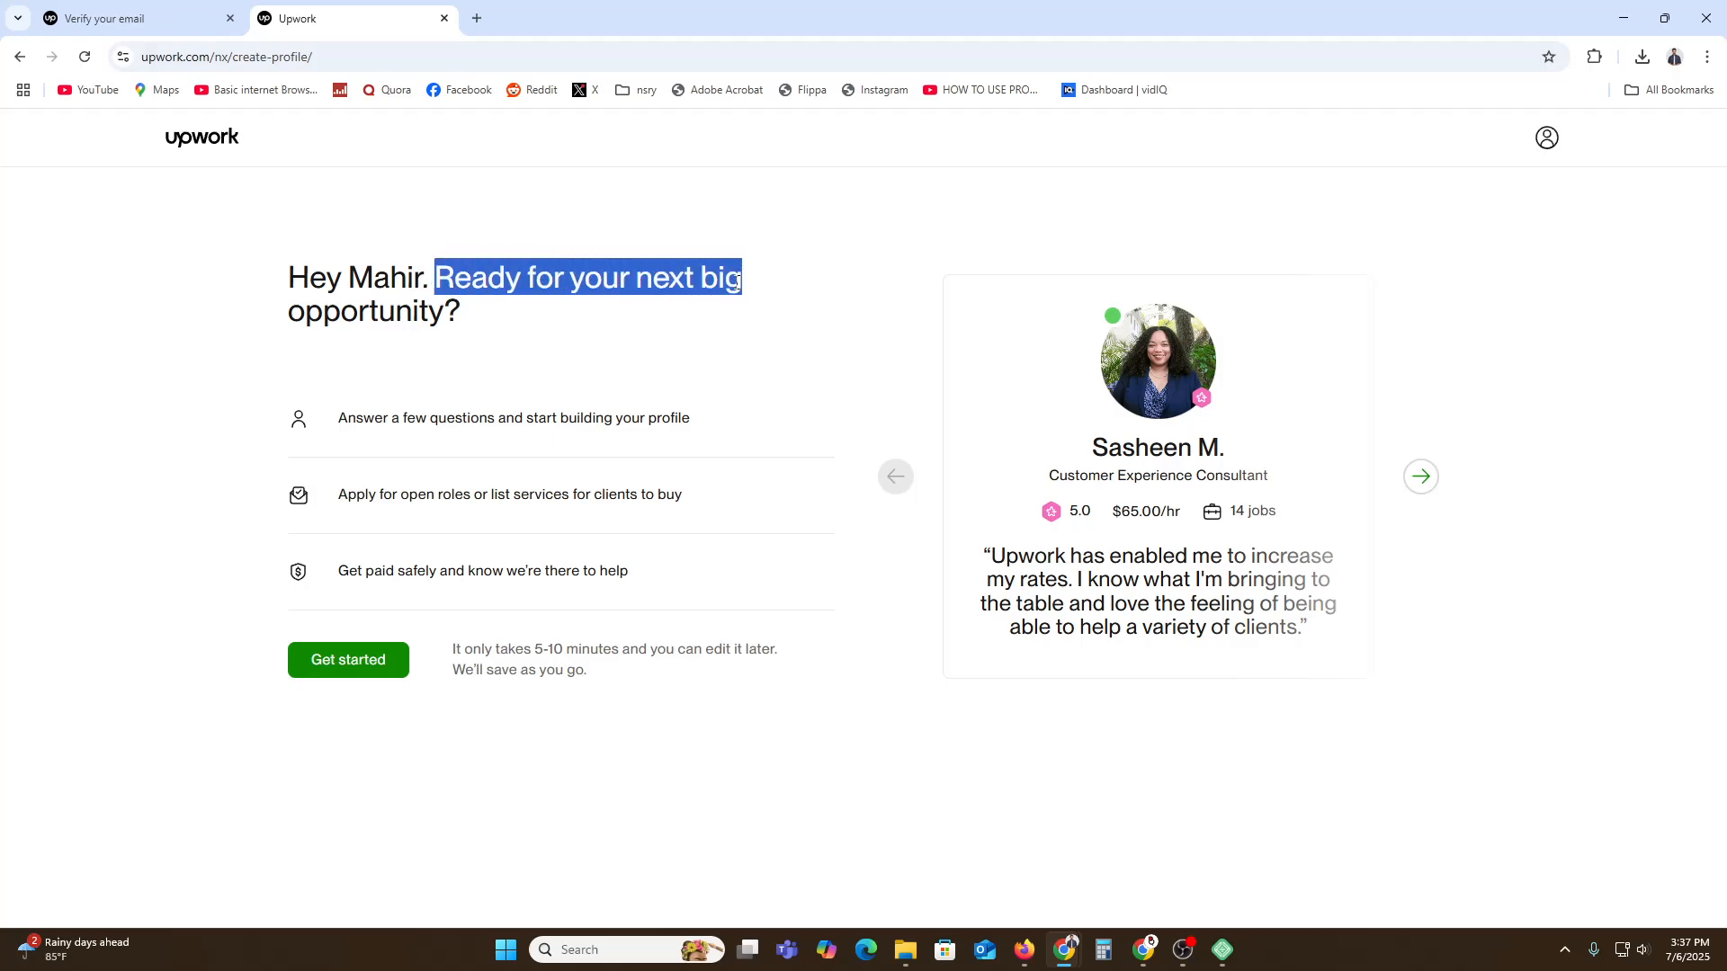
left_click(508, 353)
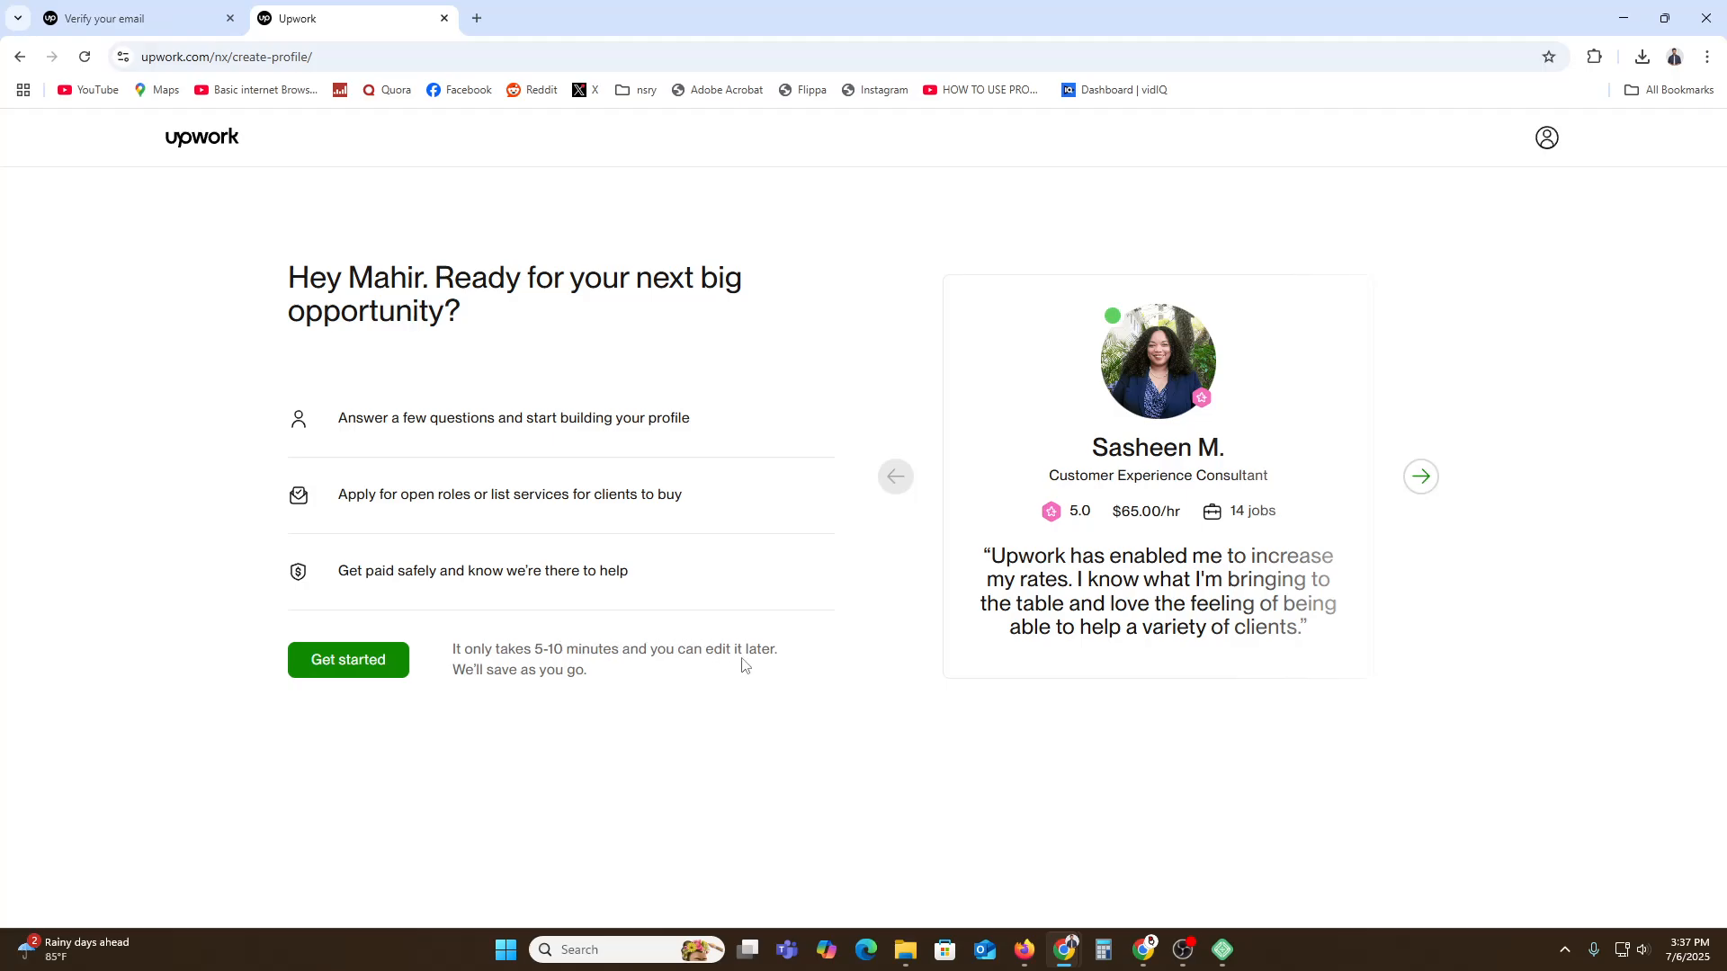
Start the intro questions, answering 'I am brand new' and 'To get experience'.
left_click(368, 671)
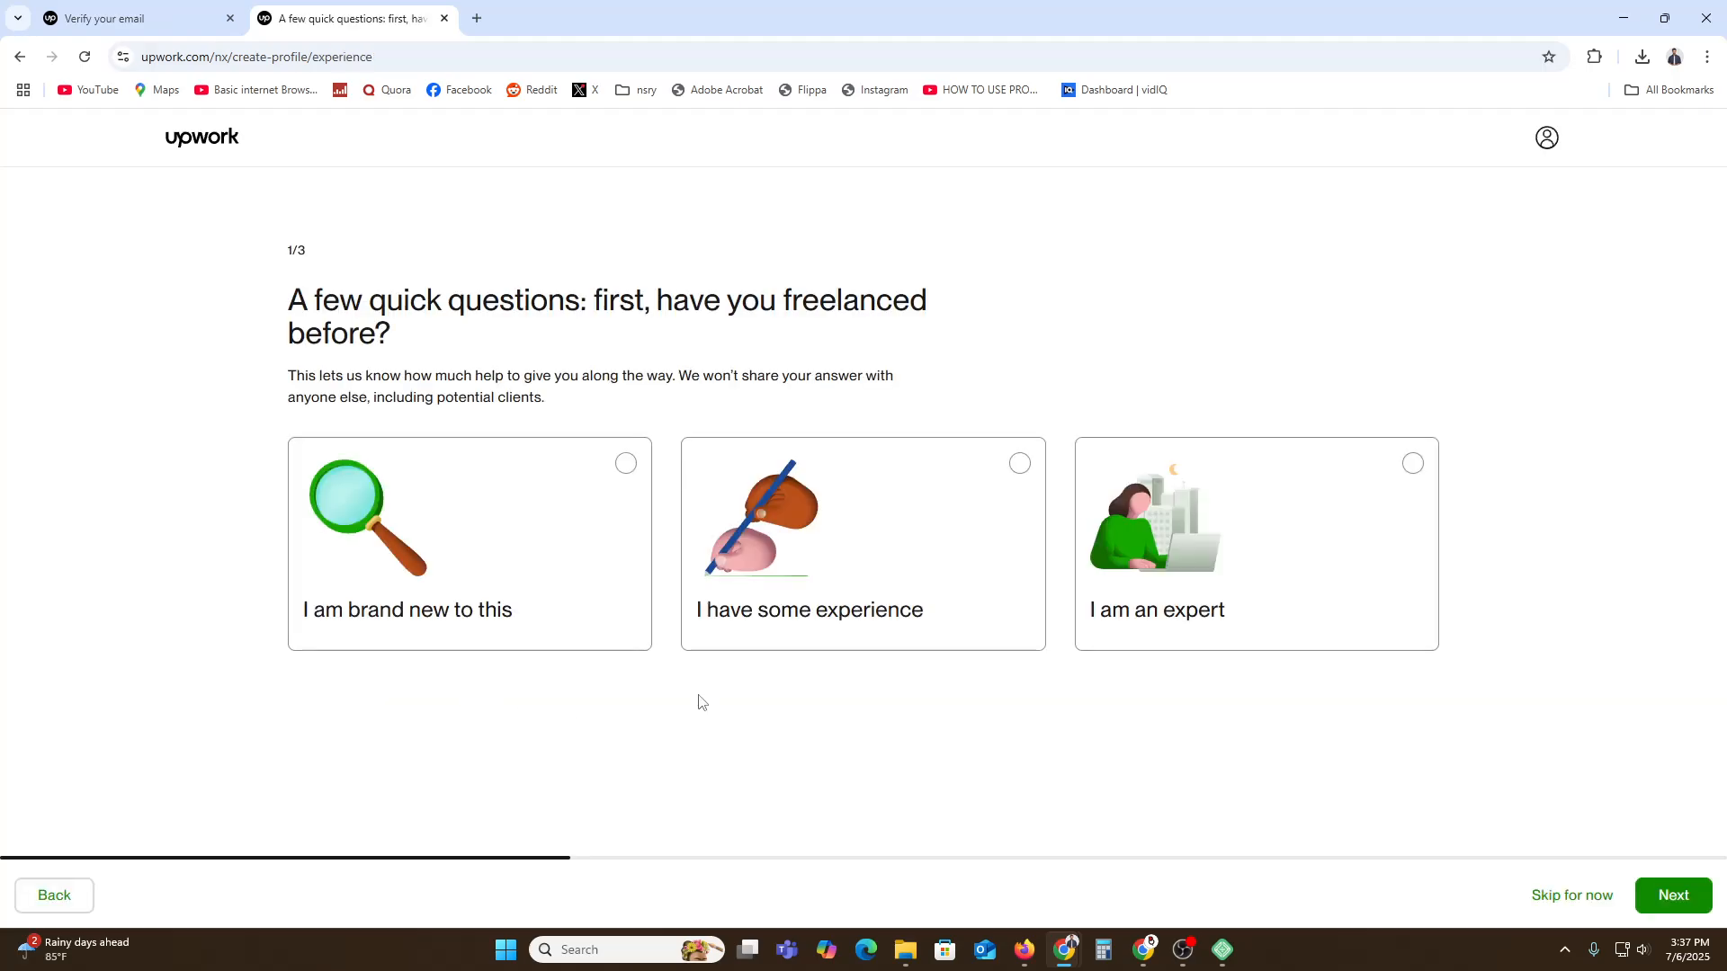
left_click(508, 548)
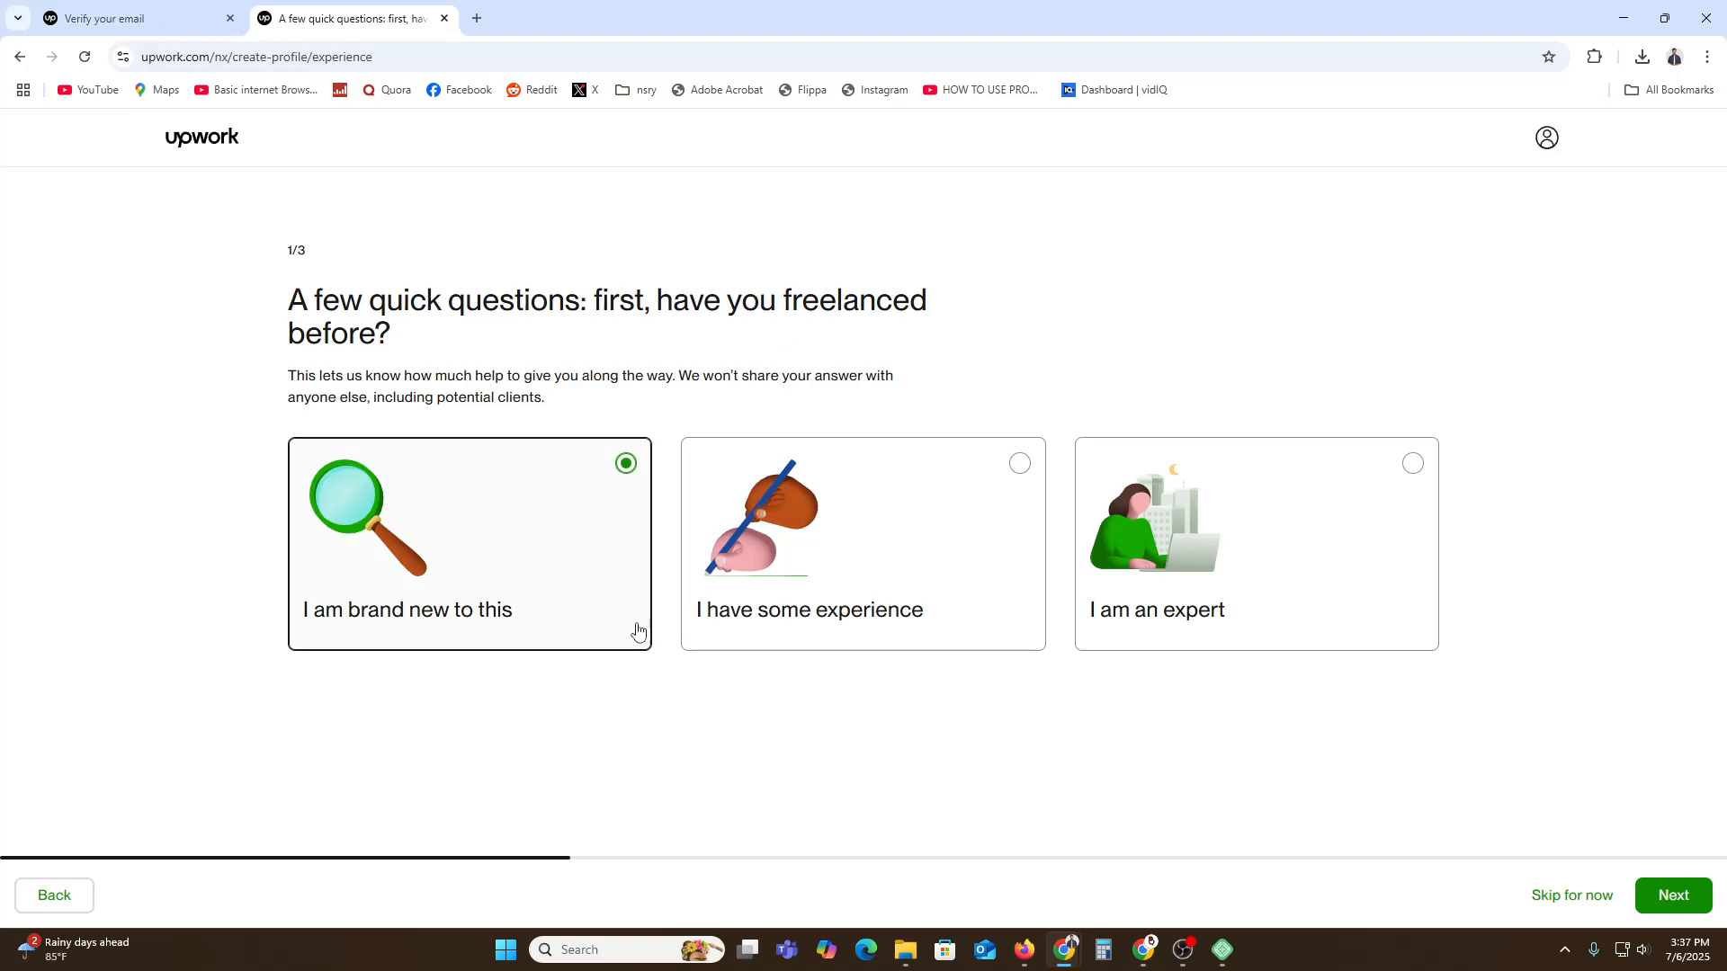
left_click(1668, 897)
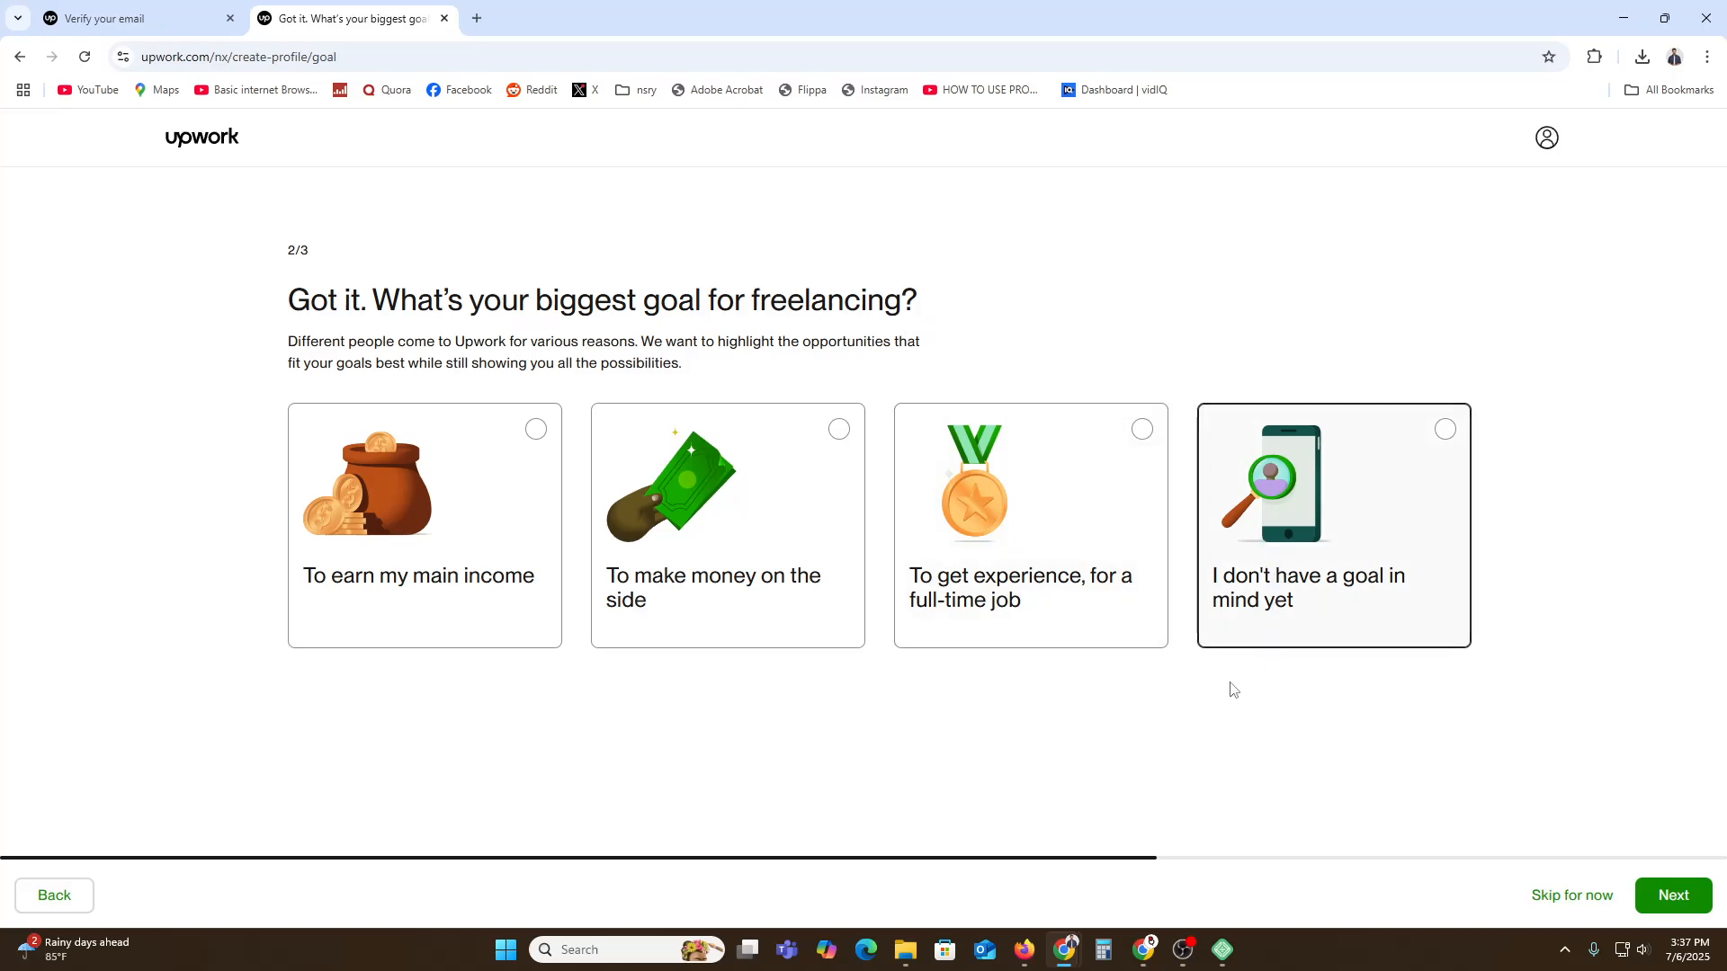
left_click(1039, 606)
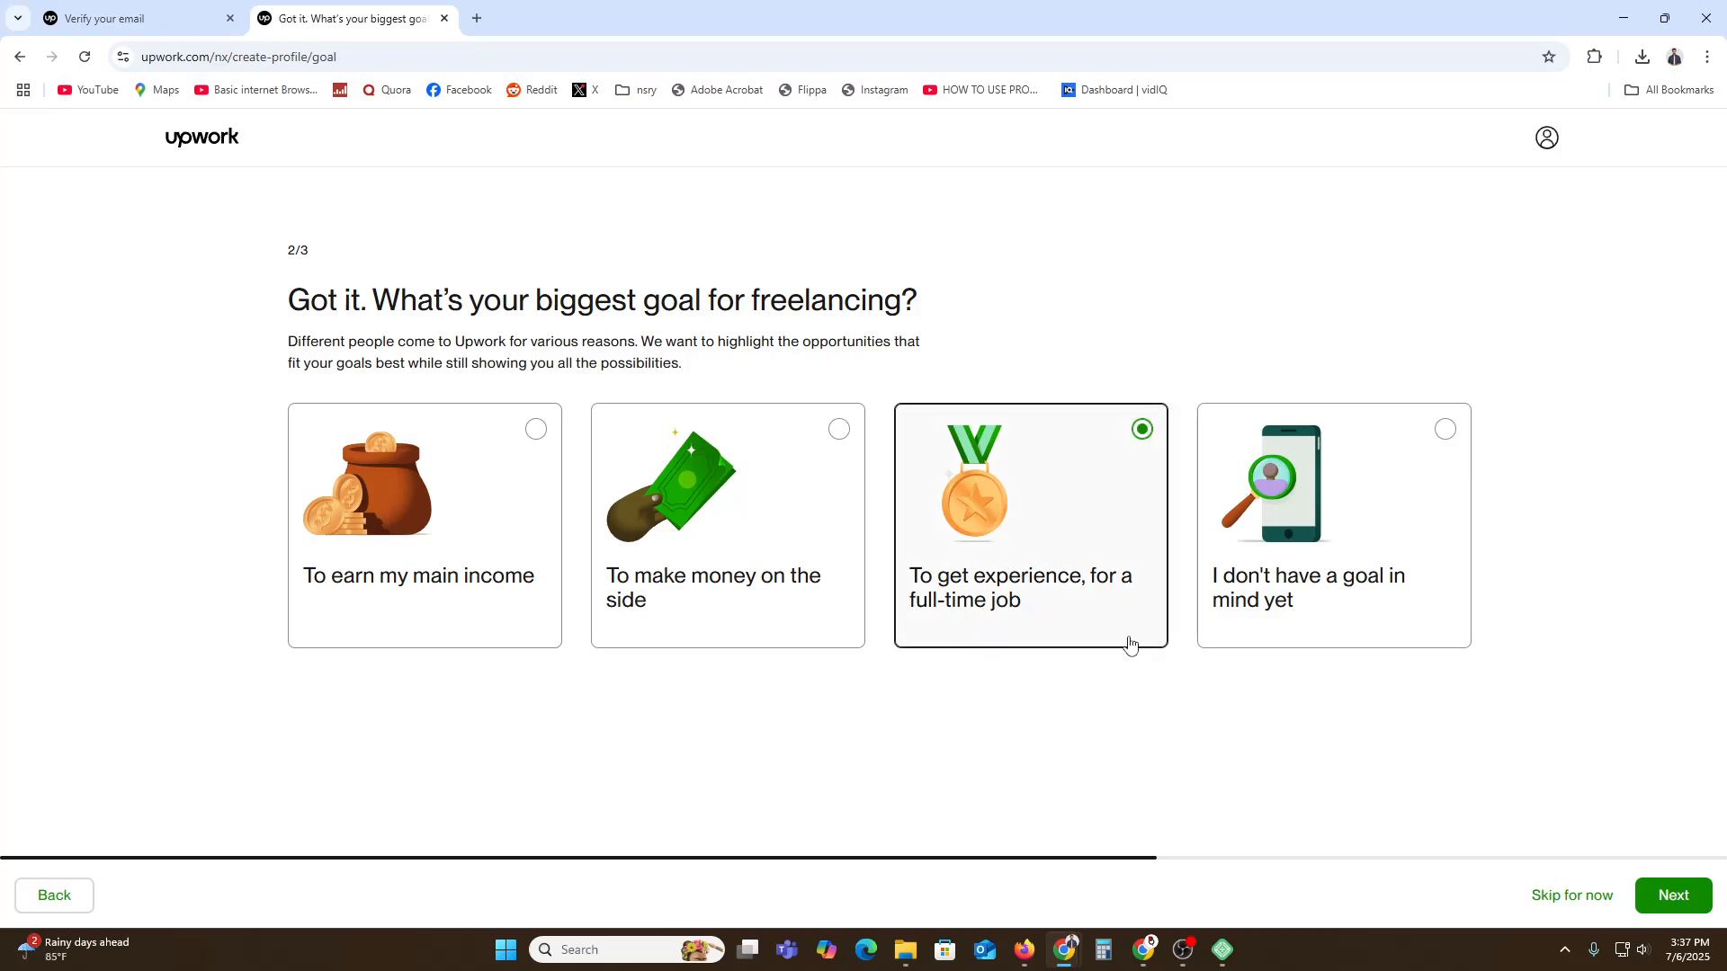
left_click(1675, 895)
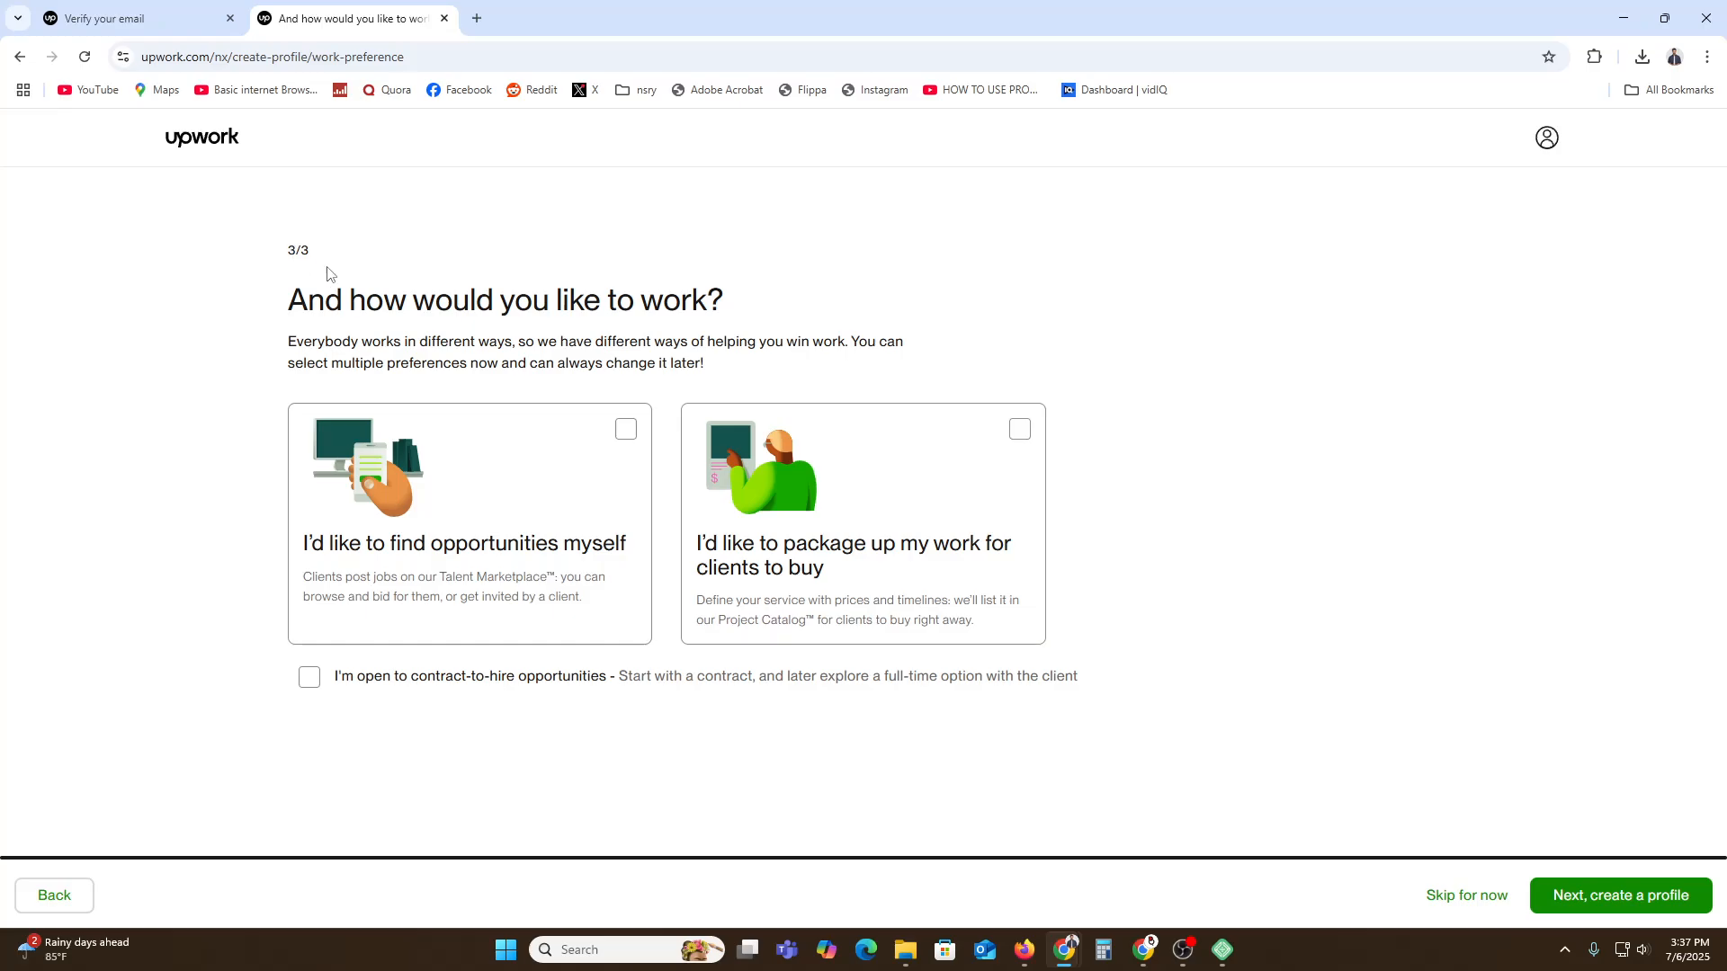
Choose finding opportunities myself and openness to contract-to-hire, then proceed to create the profile.
left_click_drag(365, 300, 656, 290)
left_click(657, 290)
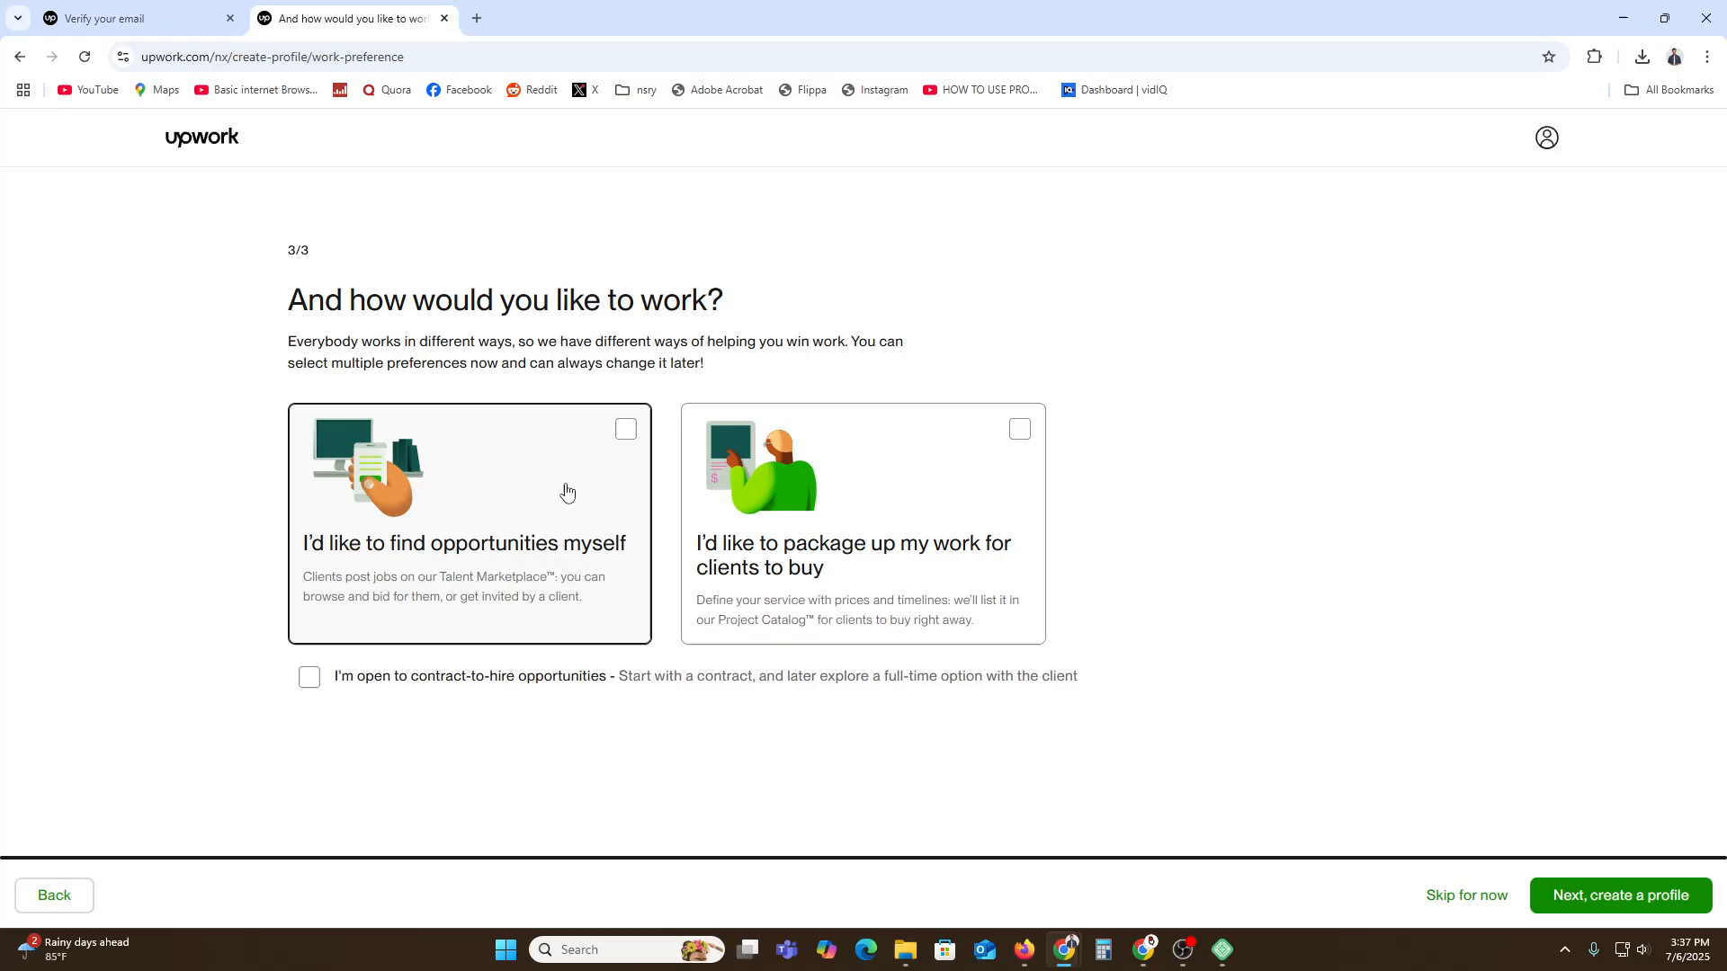
left_click(566, 491)
left_click(420, 688)
left_click(1697, 908)
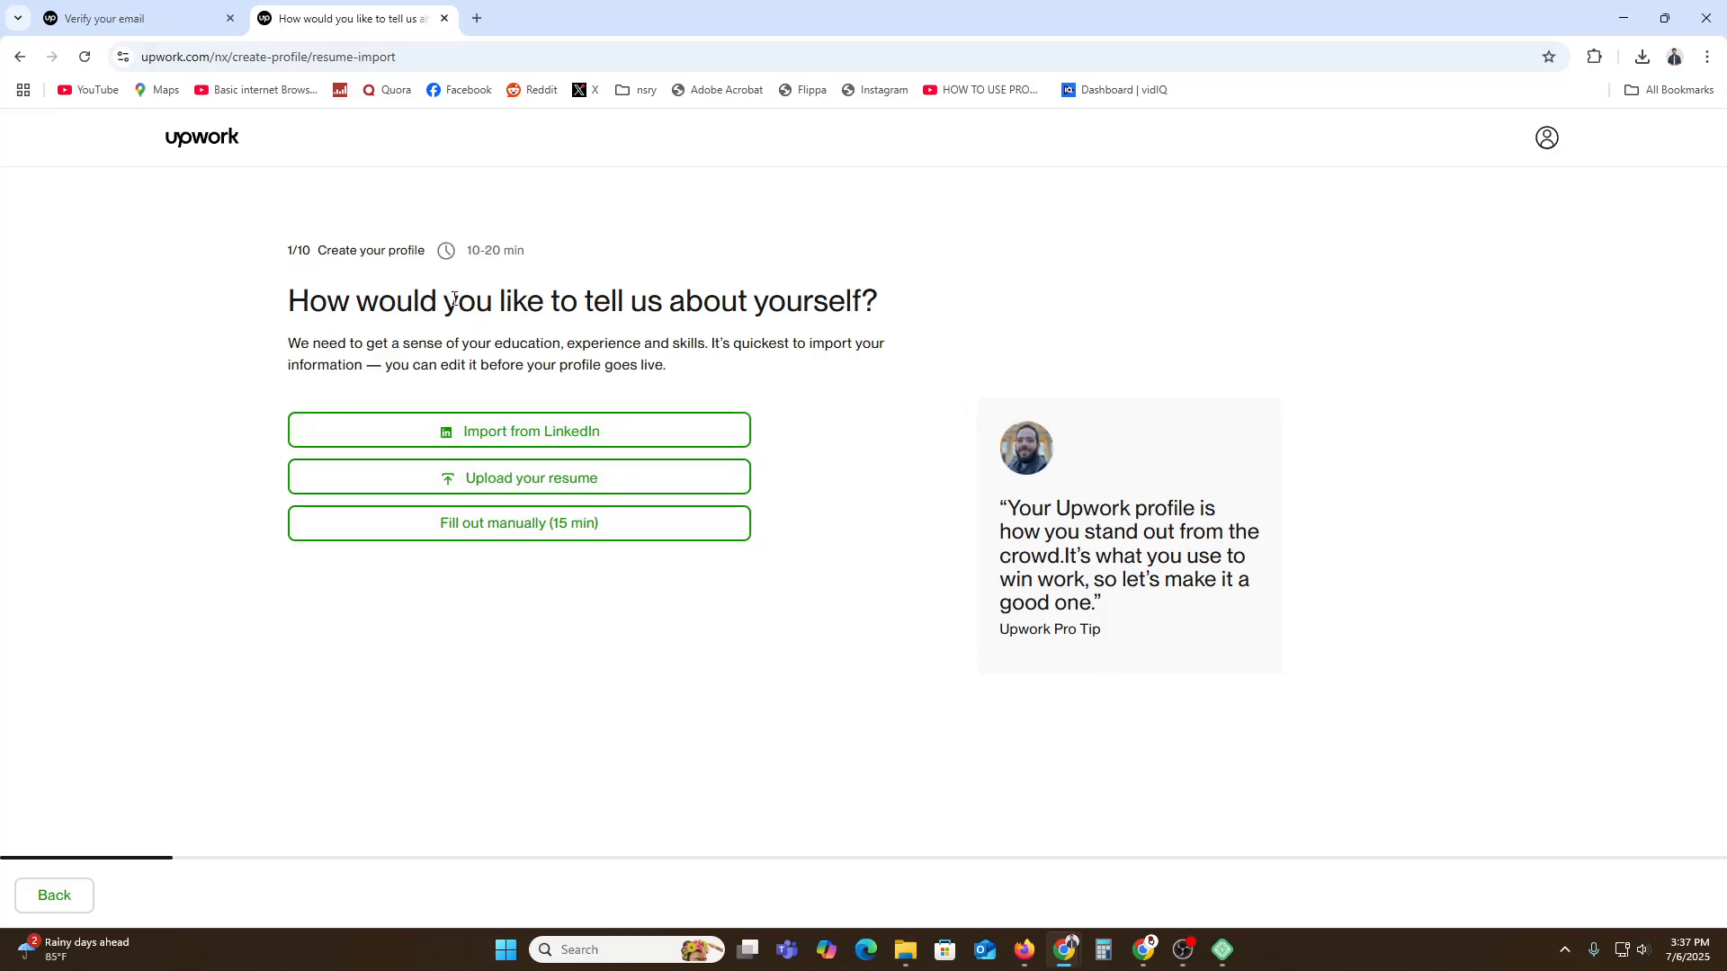
Fill out manually: Web, Mobile & Software Dev category, Web Development specialty and skill.
left_click(513, 538)
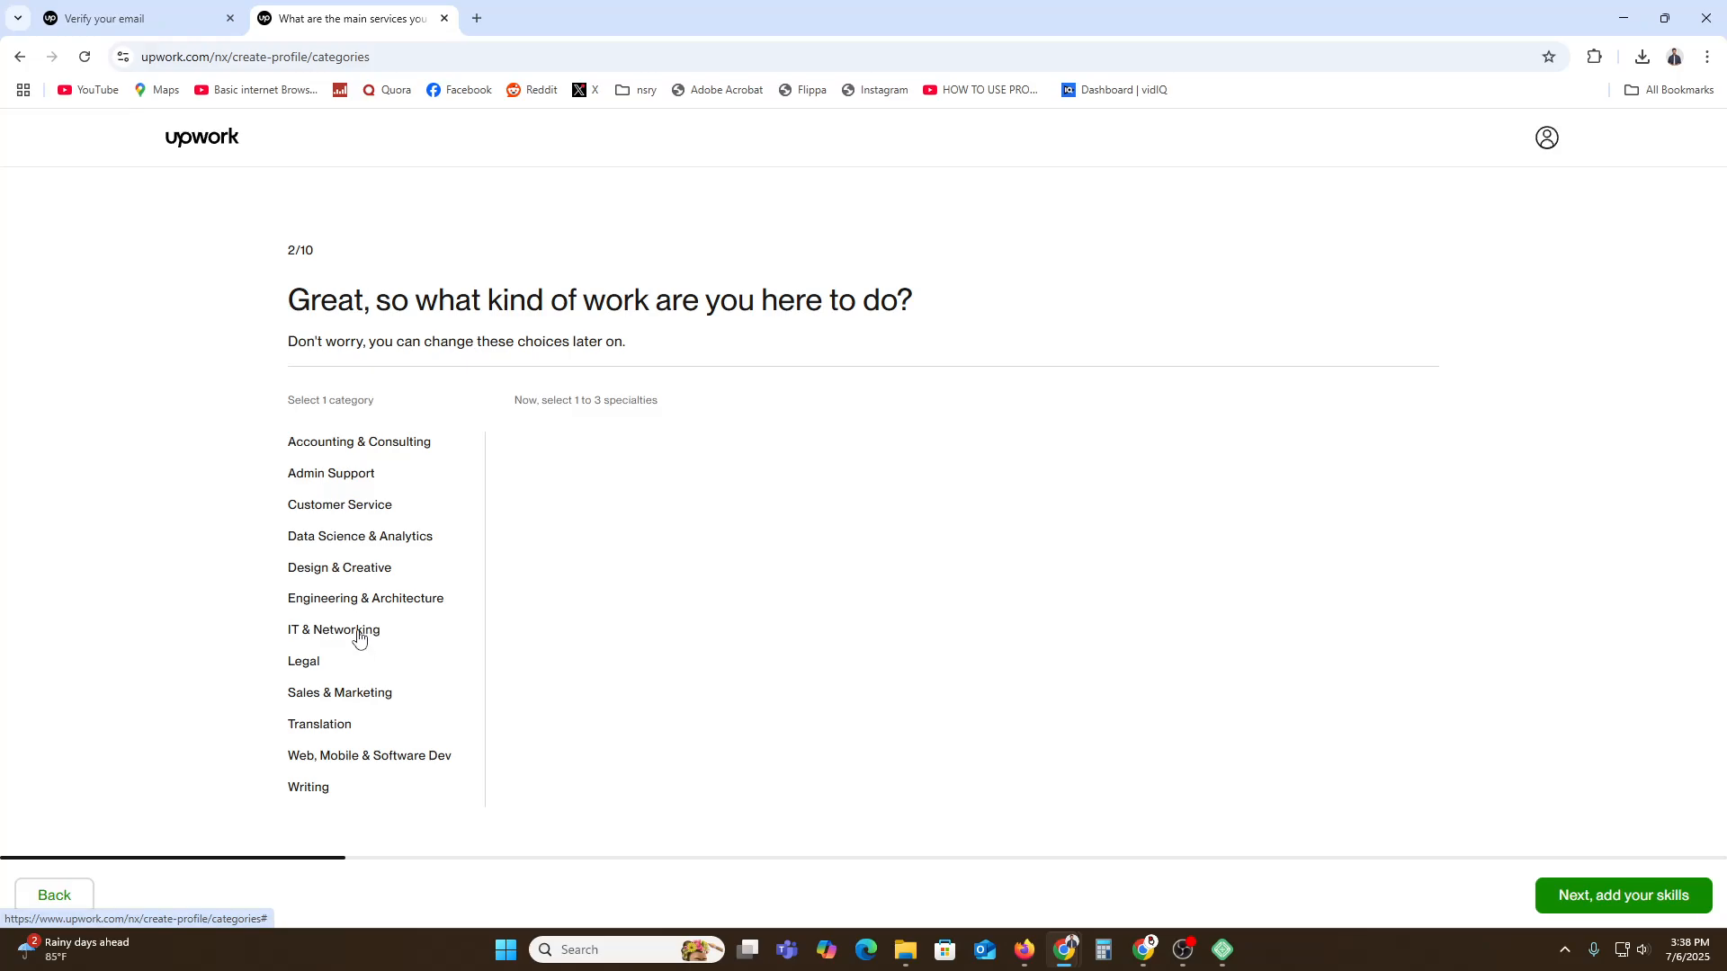
left_click(329, 758)
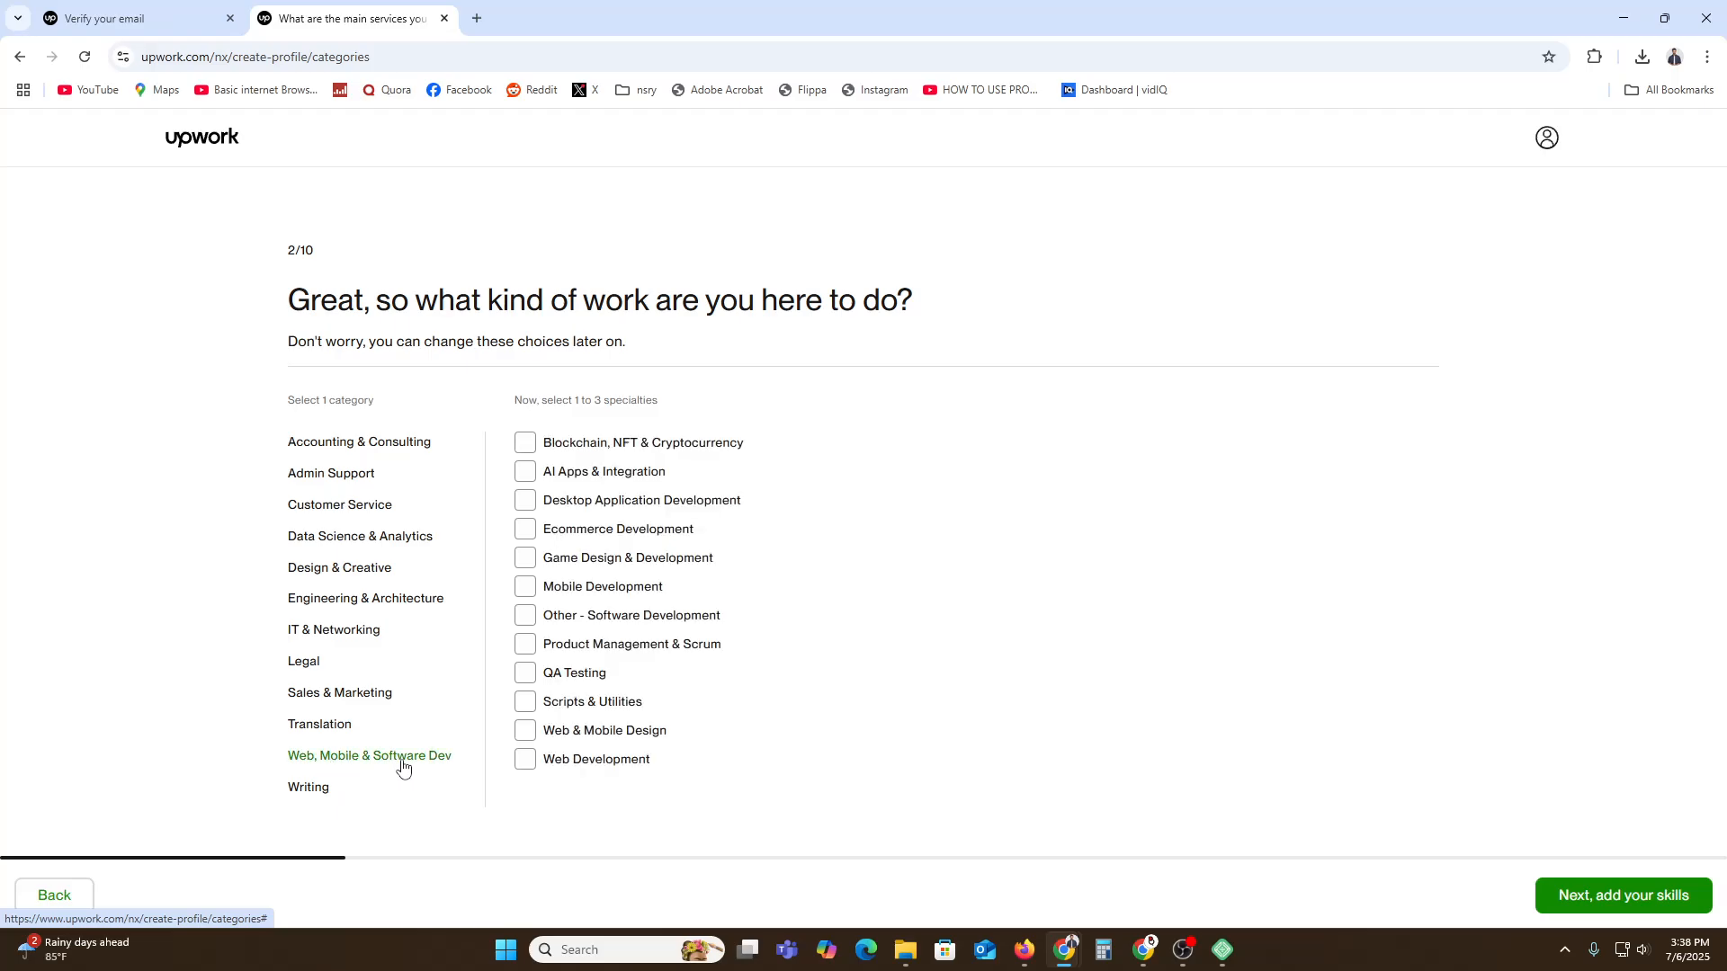
left_click(592, 765)
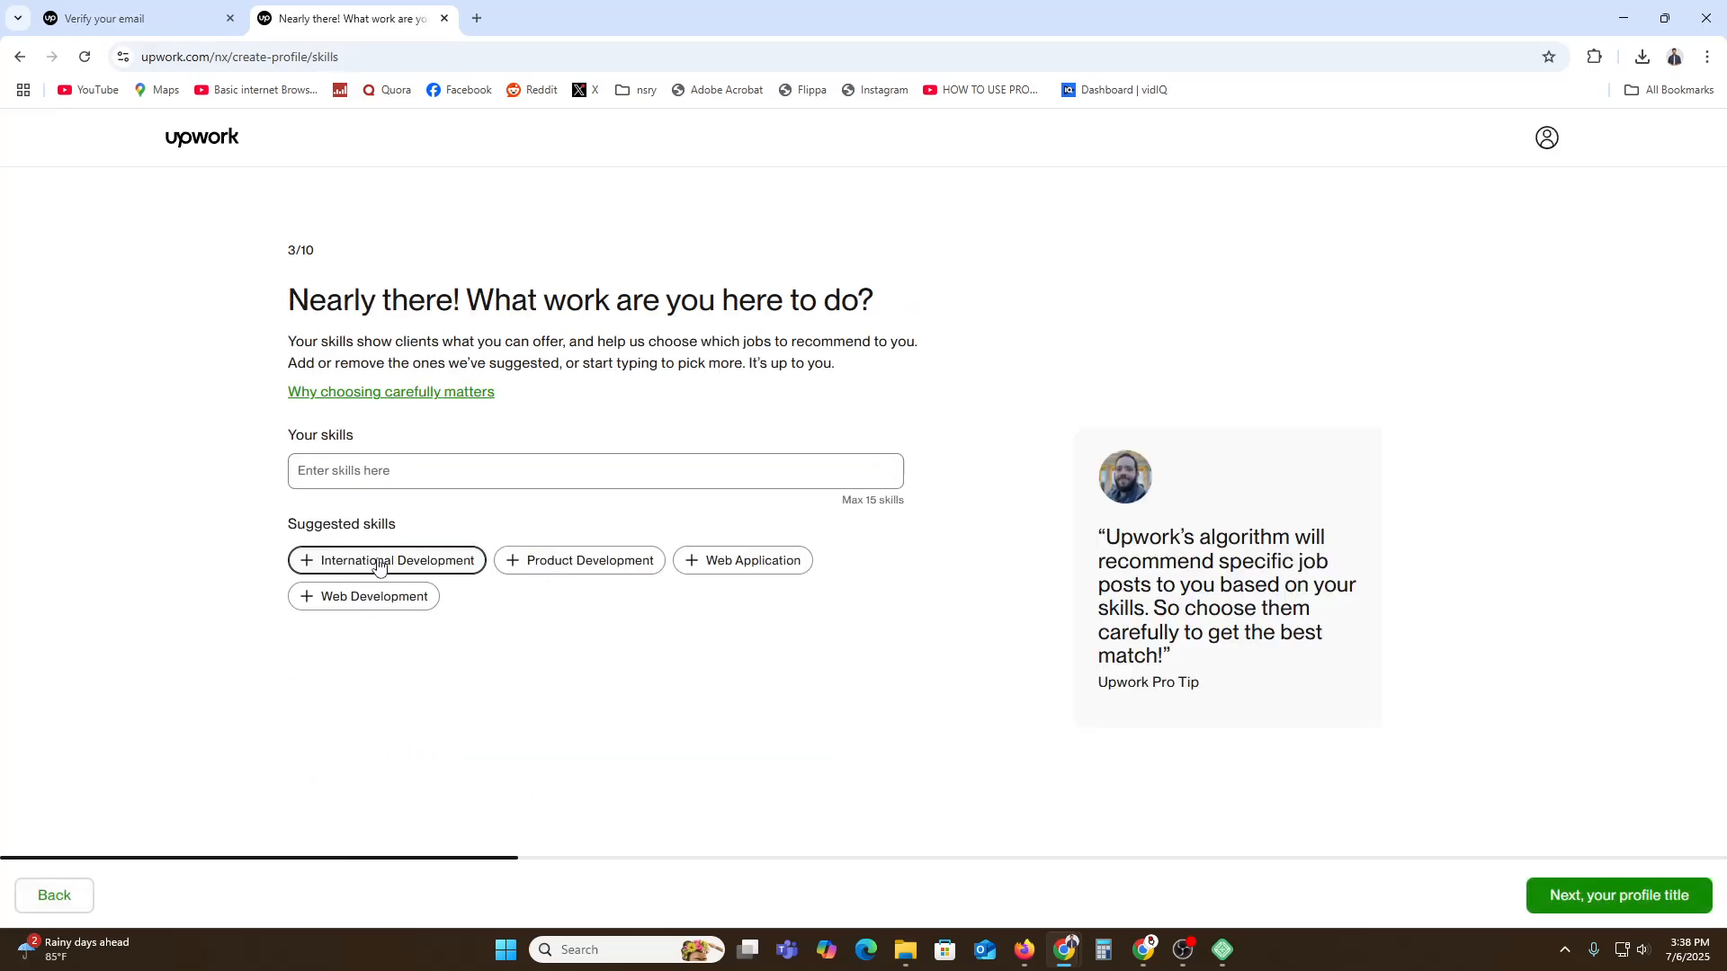
left_click(411, 597)
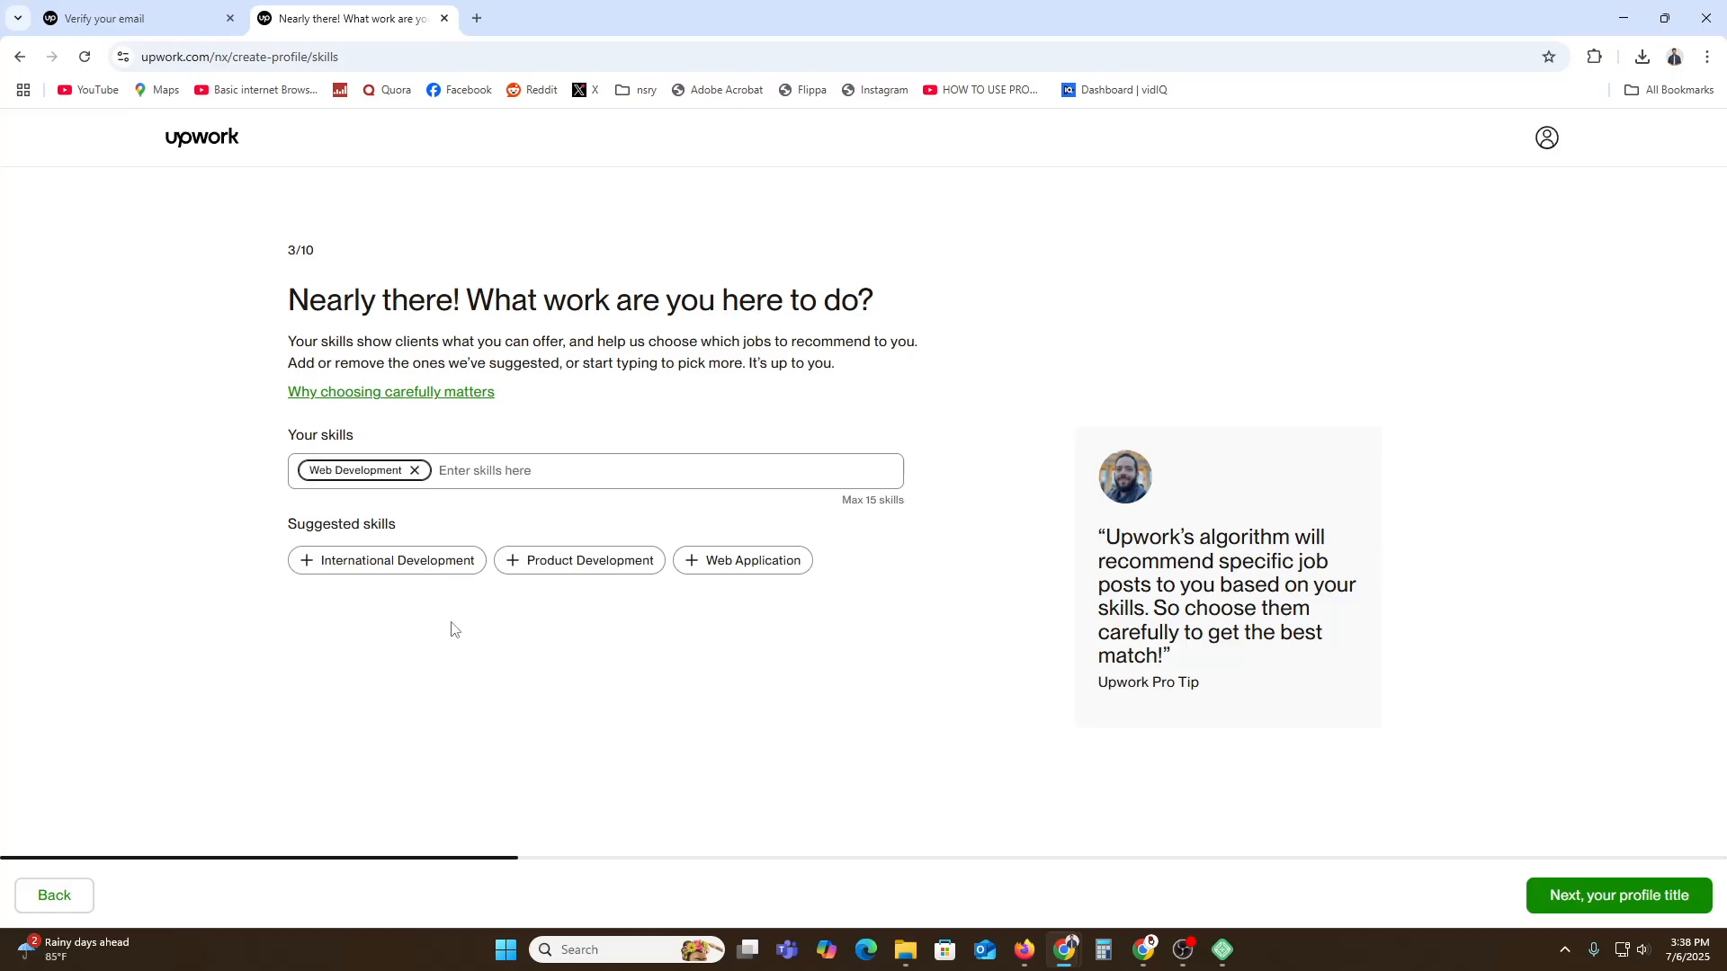
left_click(1615, 898)
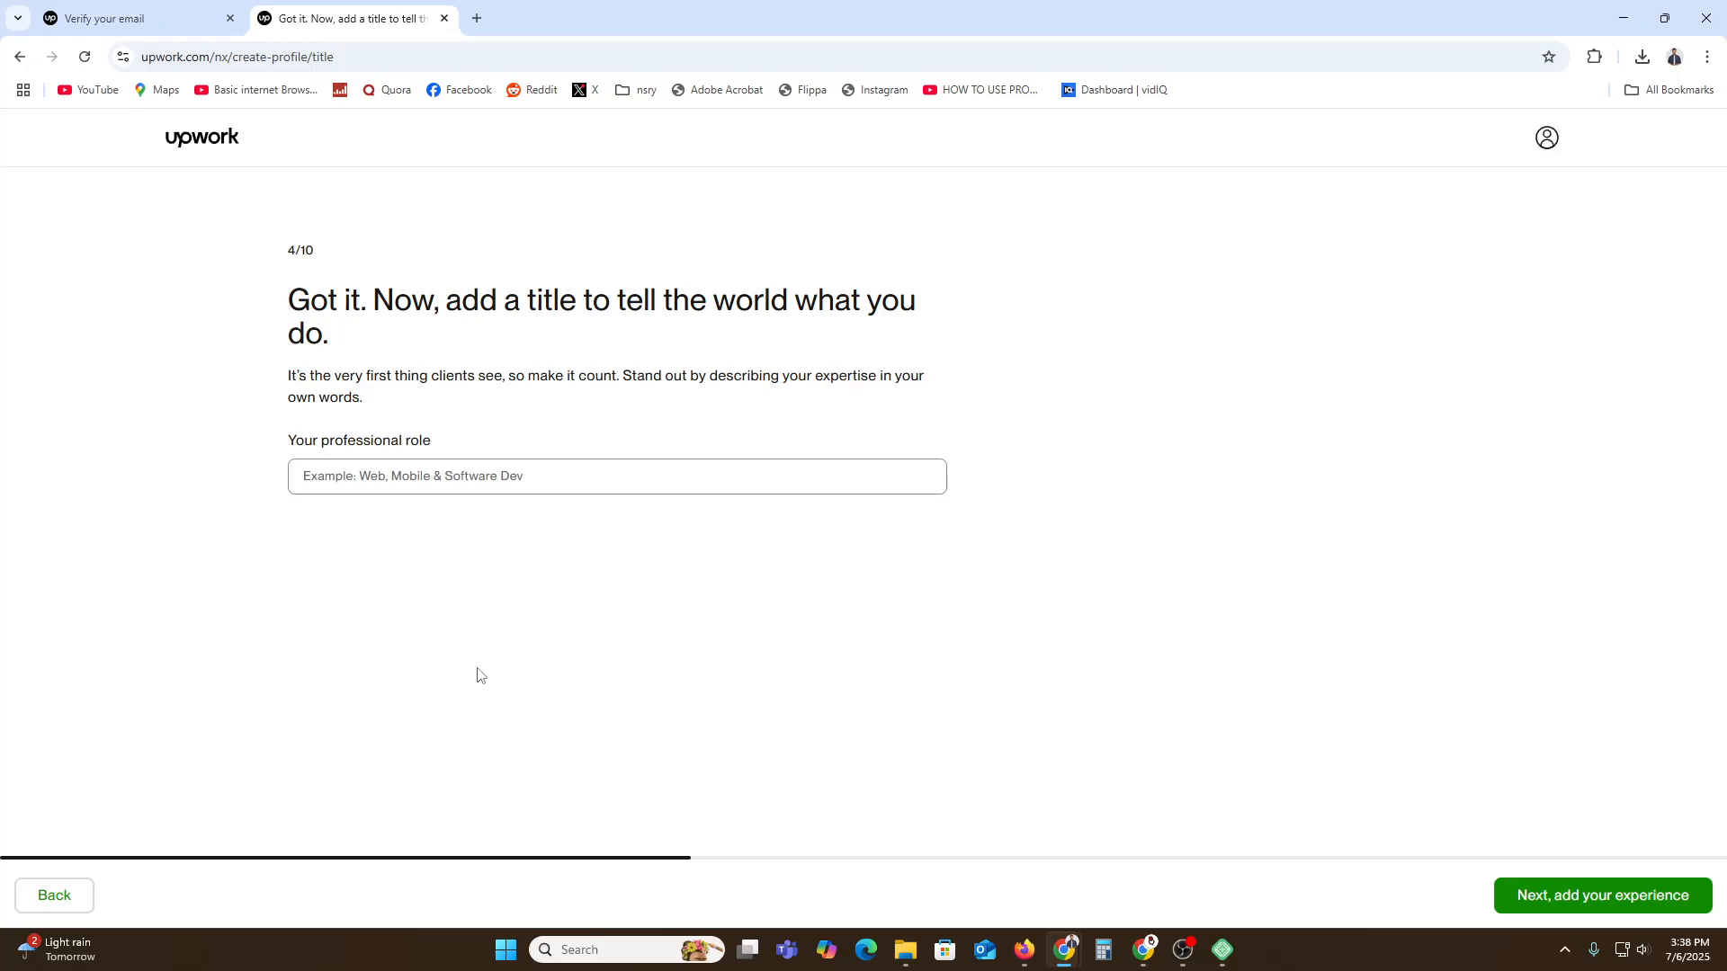
Enter 'wordpress Developer' as the professional role title.
left_click(439, 472)
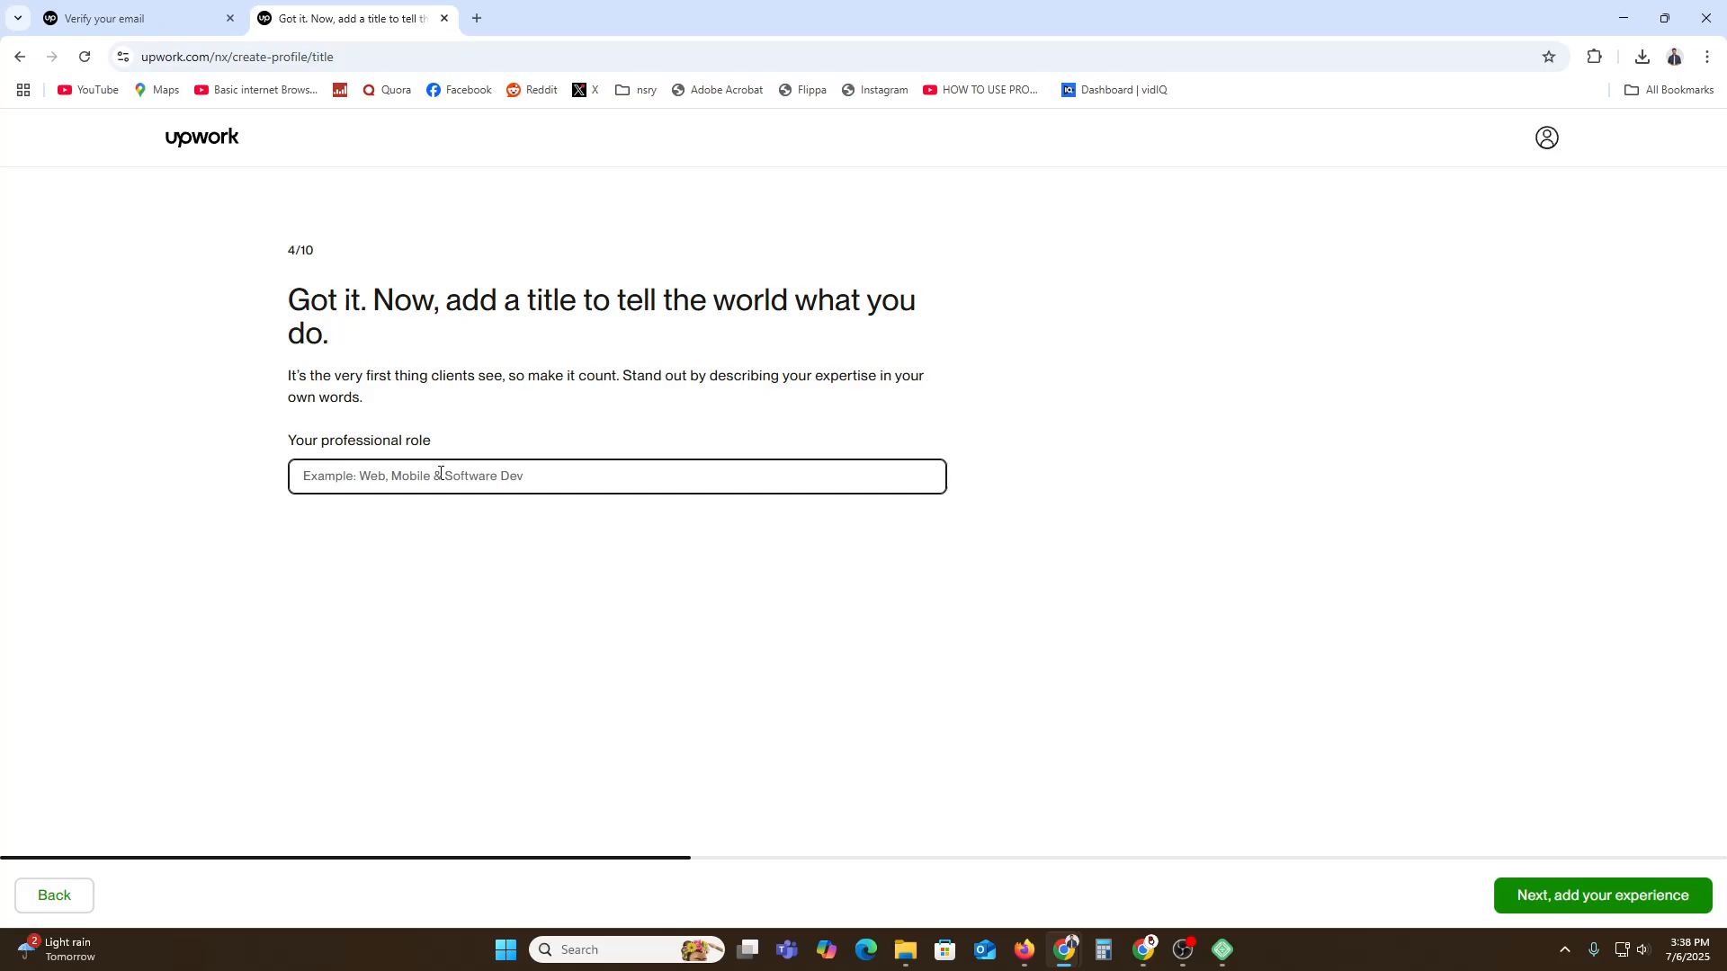
type("w")
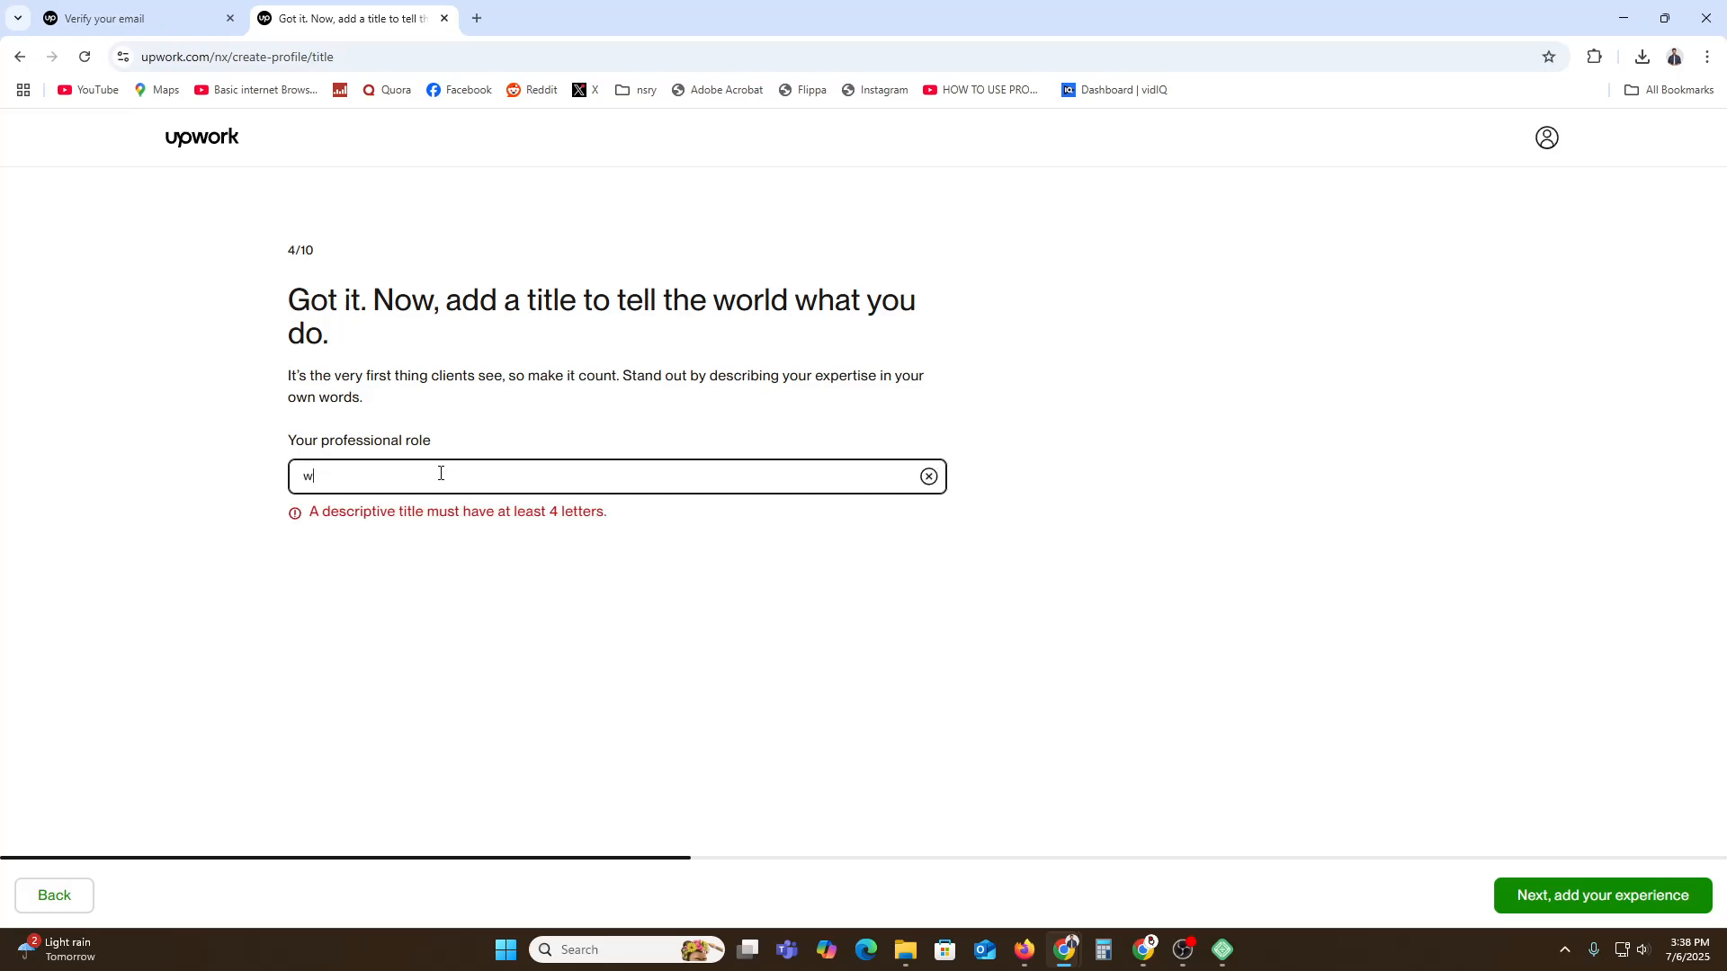
type("ordpre")
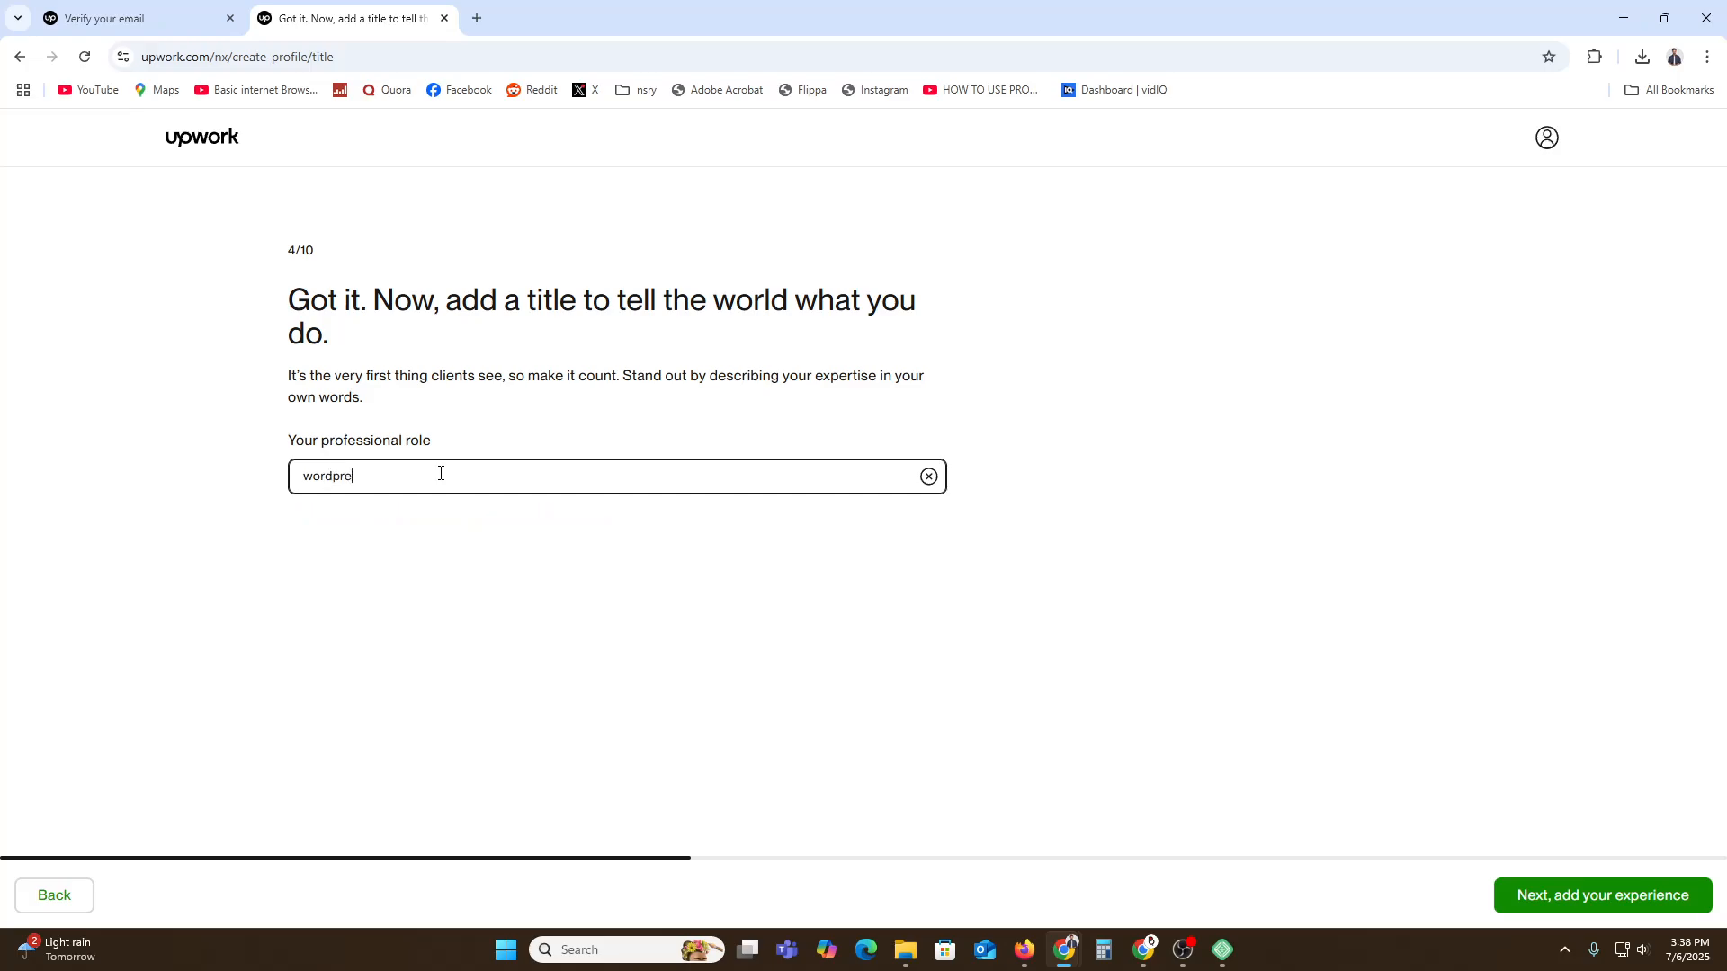
type("ss Developer")
Save the profile title and skip both the work experience and education pages.
left_click(1558, 891)
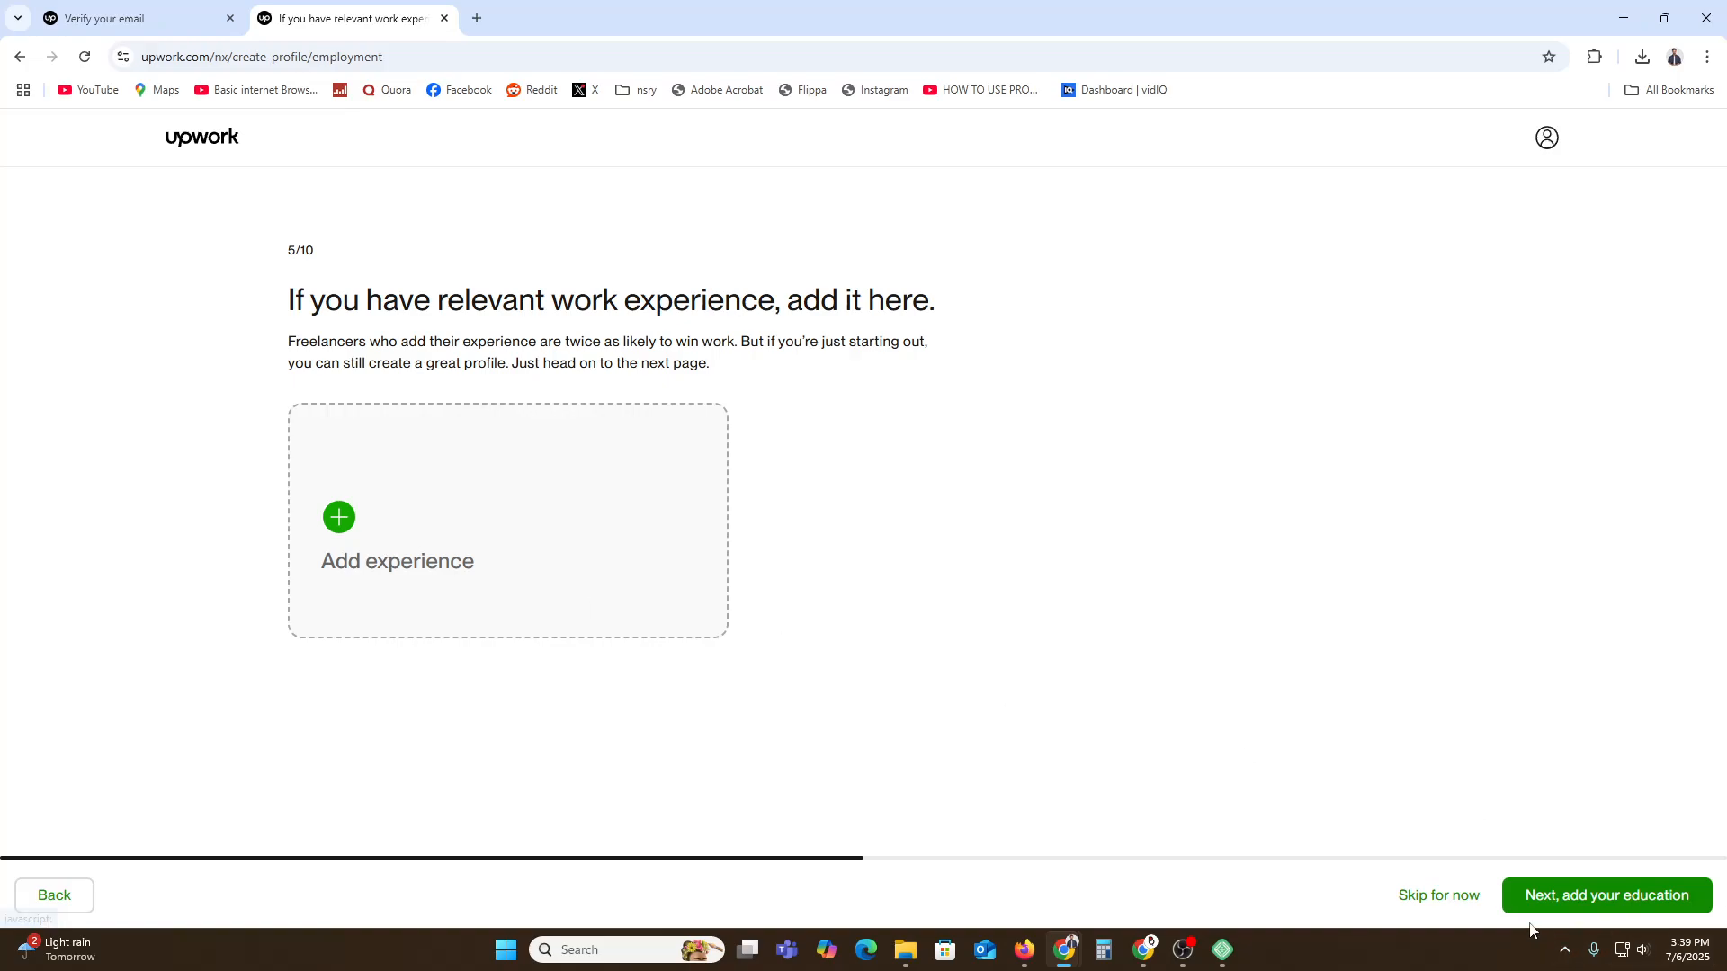
left_click(1419, 899)
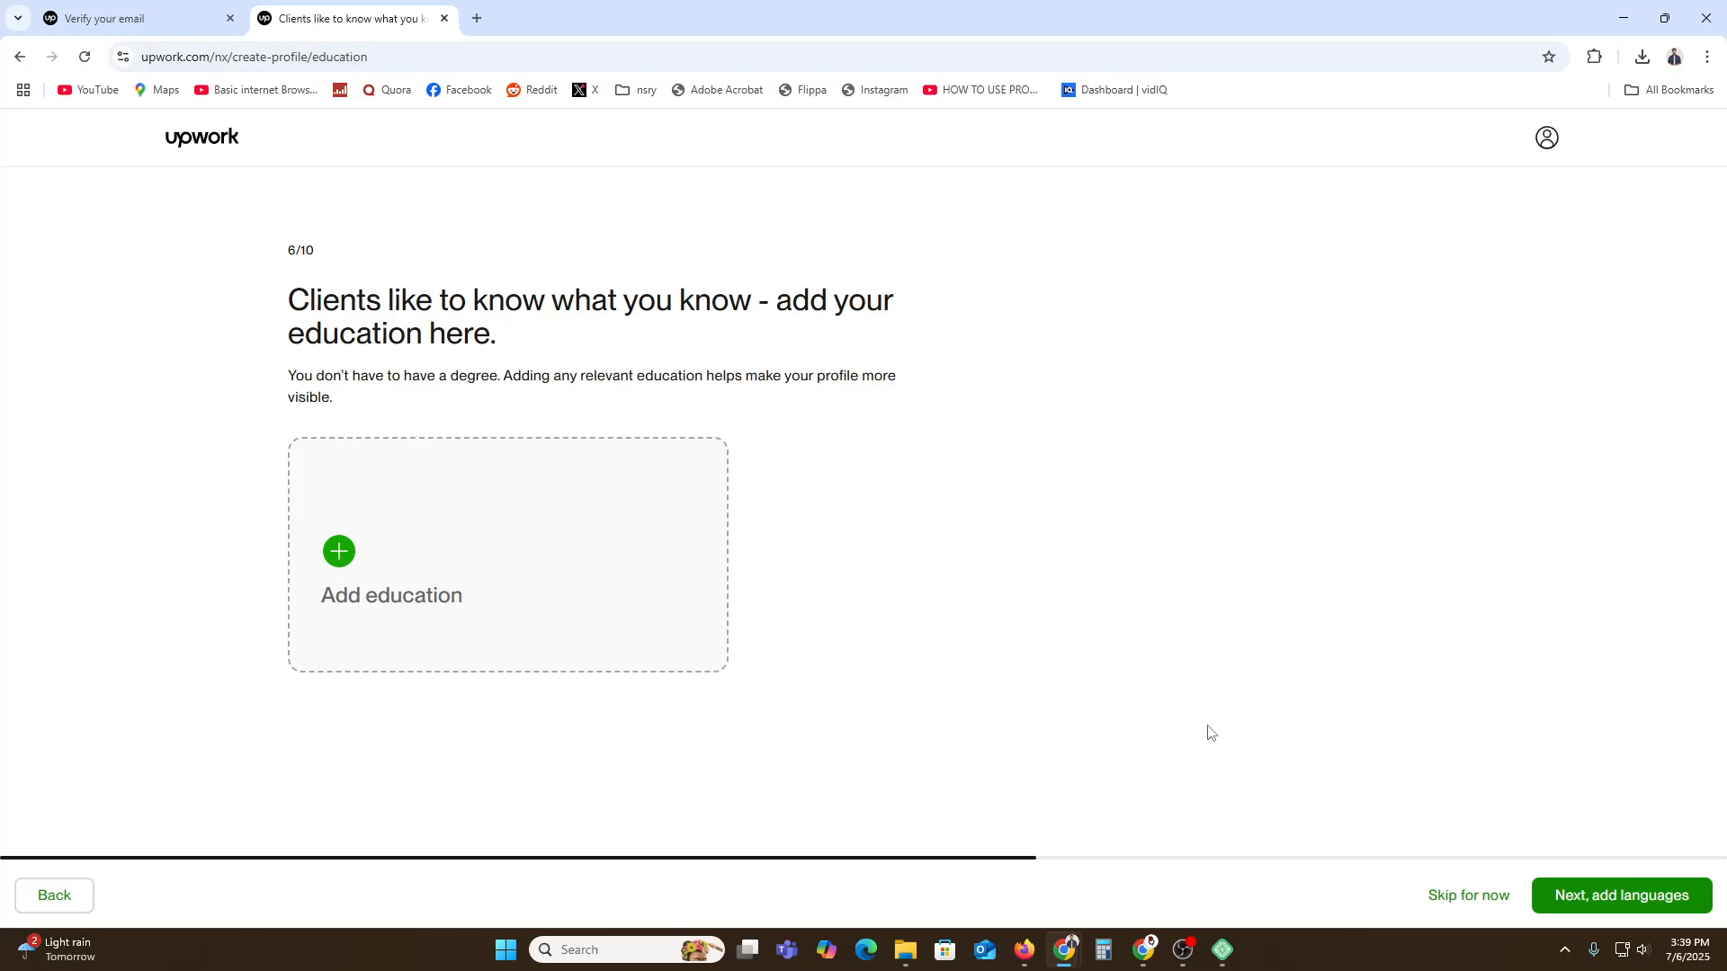
left_click(1440, 905)
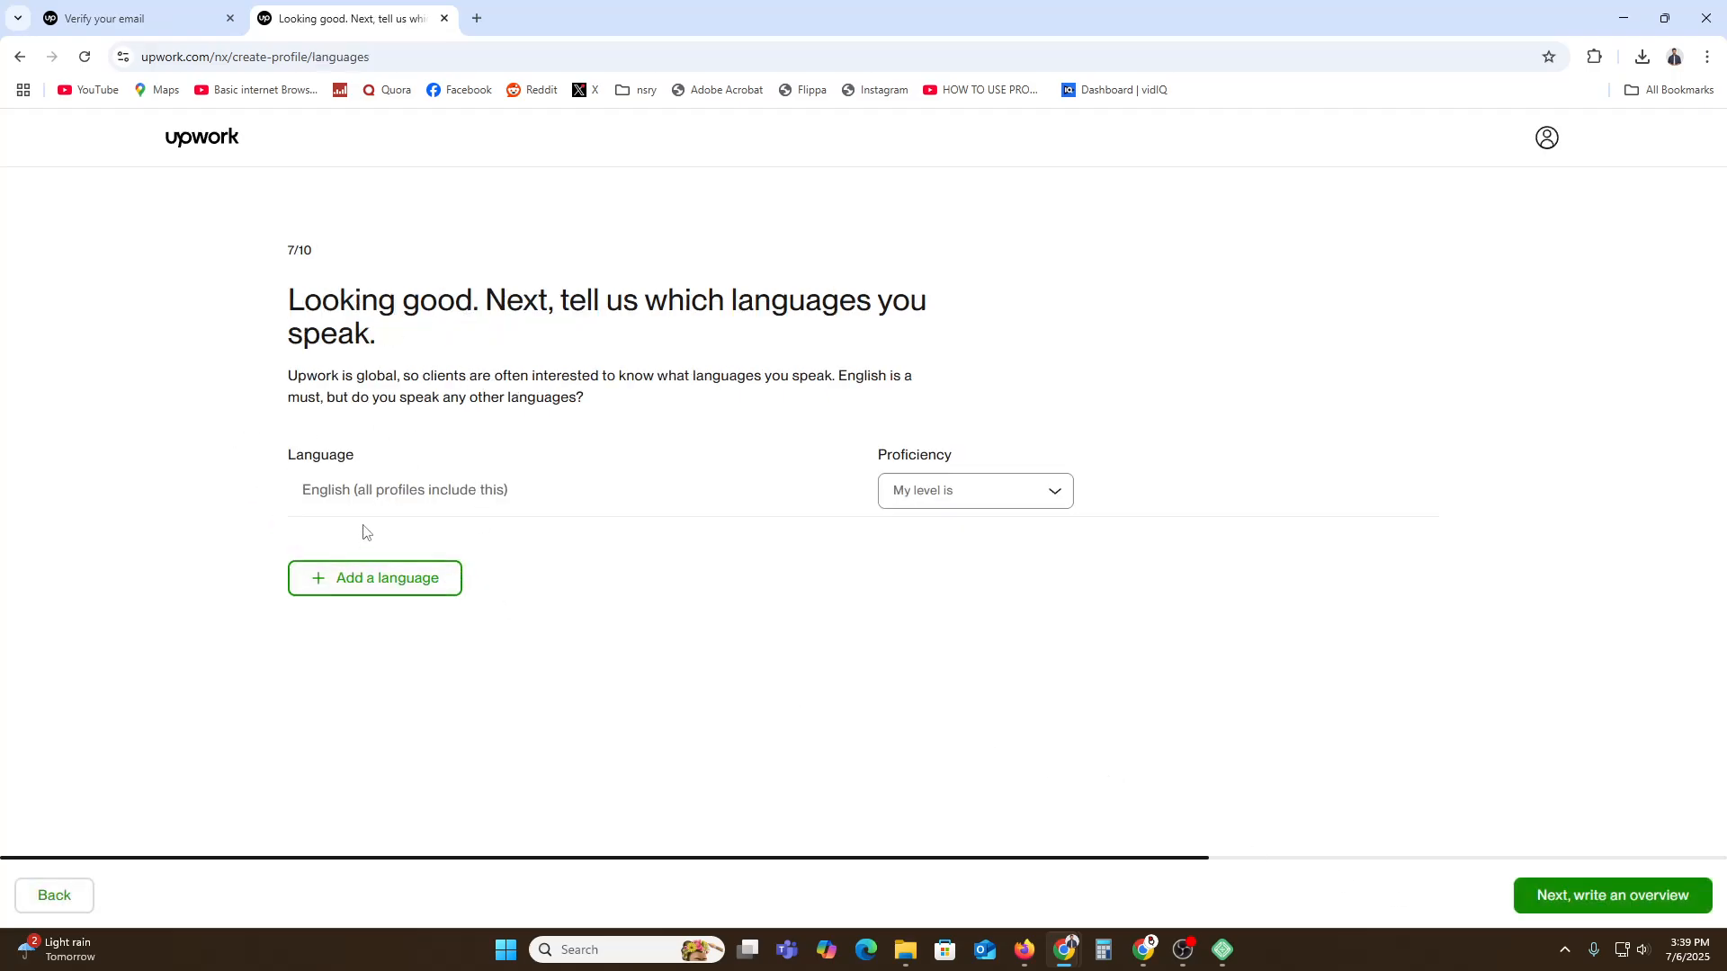
Set English proficiency to Fluent on the languages step.
left_click(983, 502)
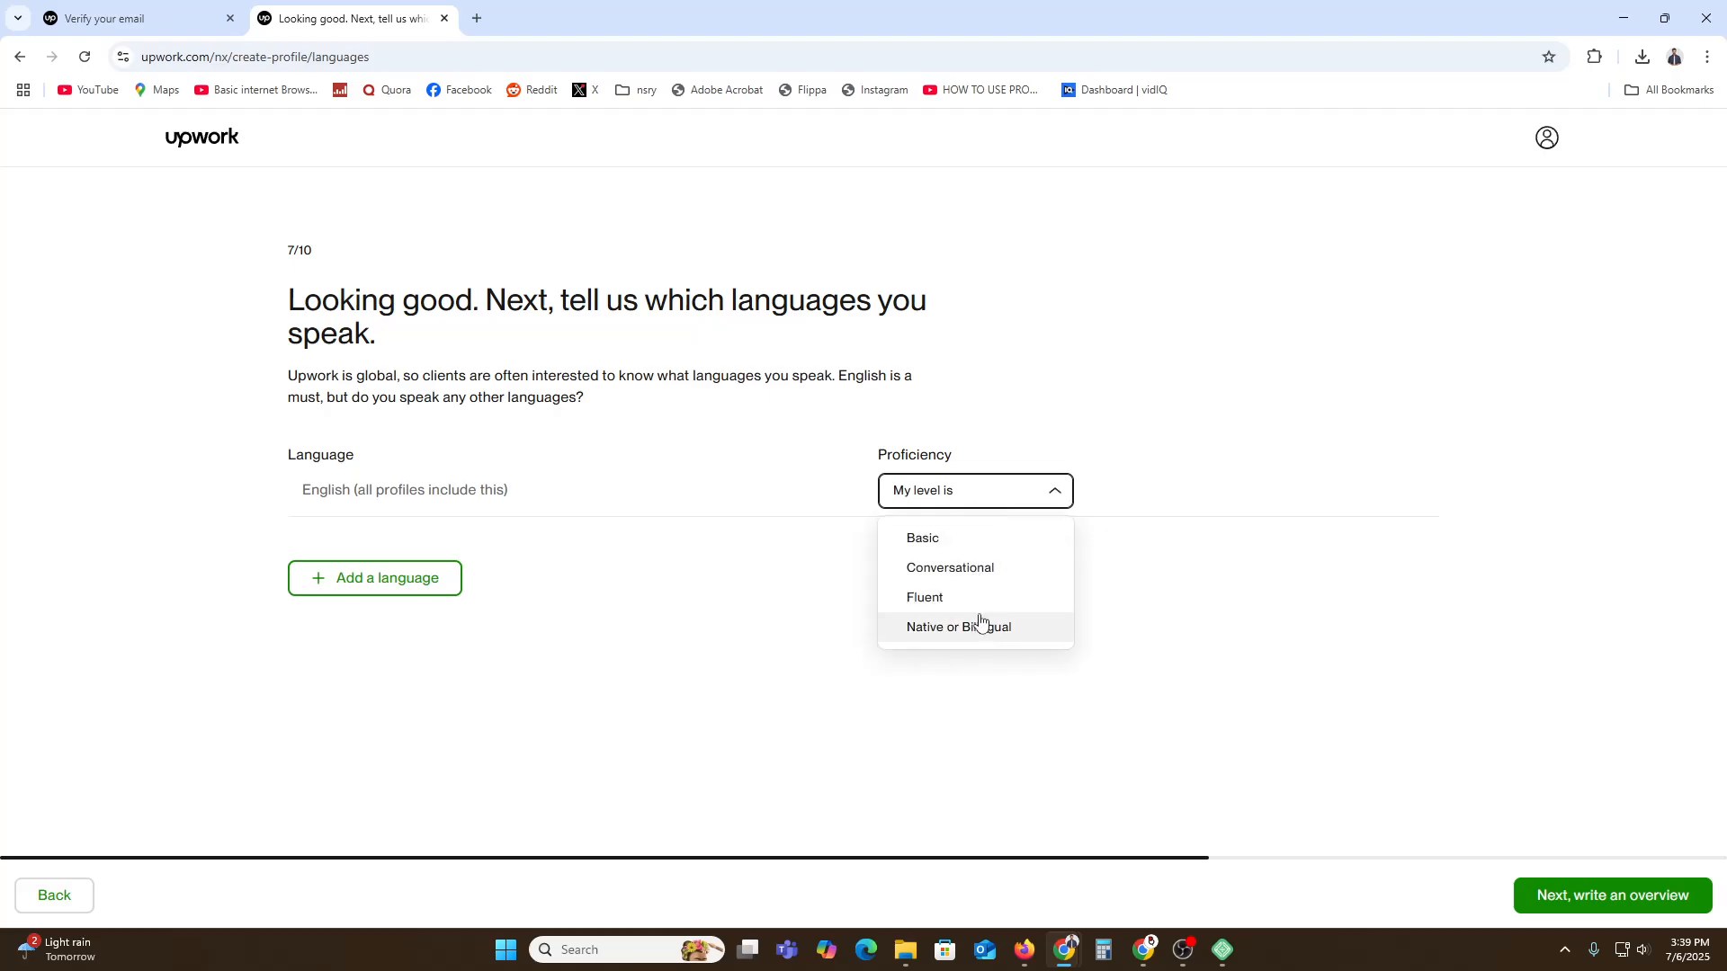
left_click(904, 594)
left_click(1644, 915)
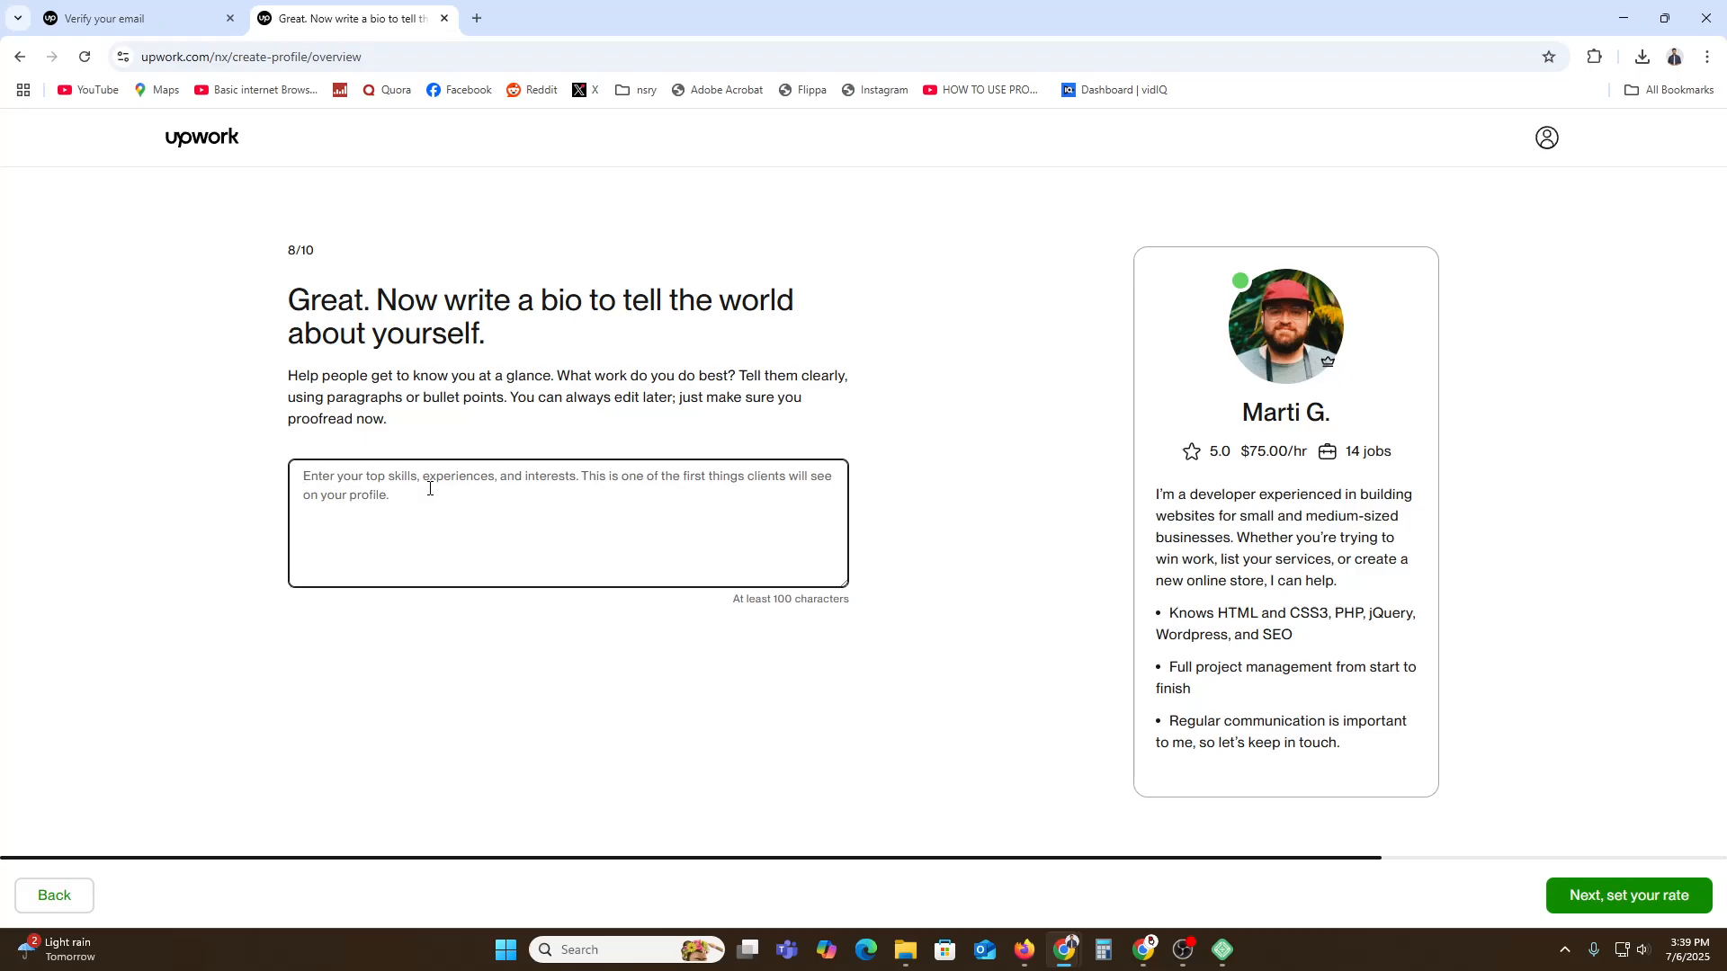
Copy the sample developer bio, including its bullet points, into the bio box.
triple_click(1295, 538)
right_click(1293, 534)
left_click(1148, 539)
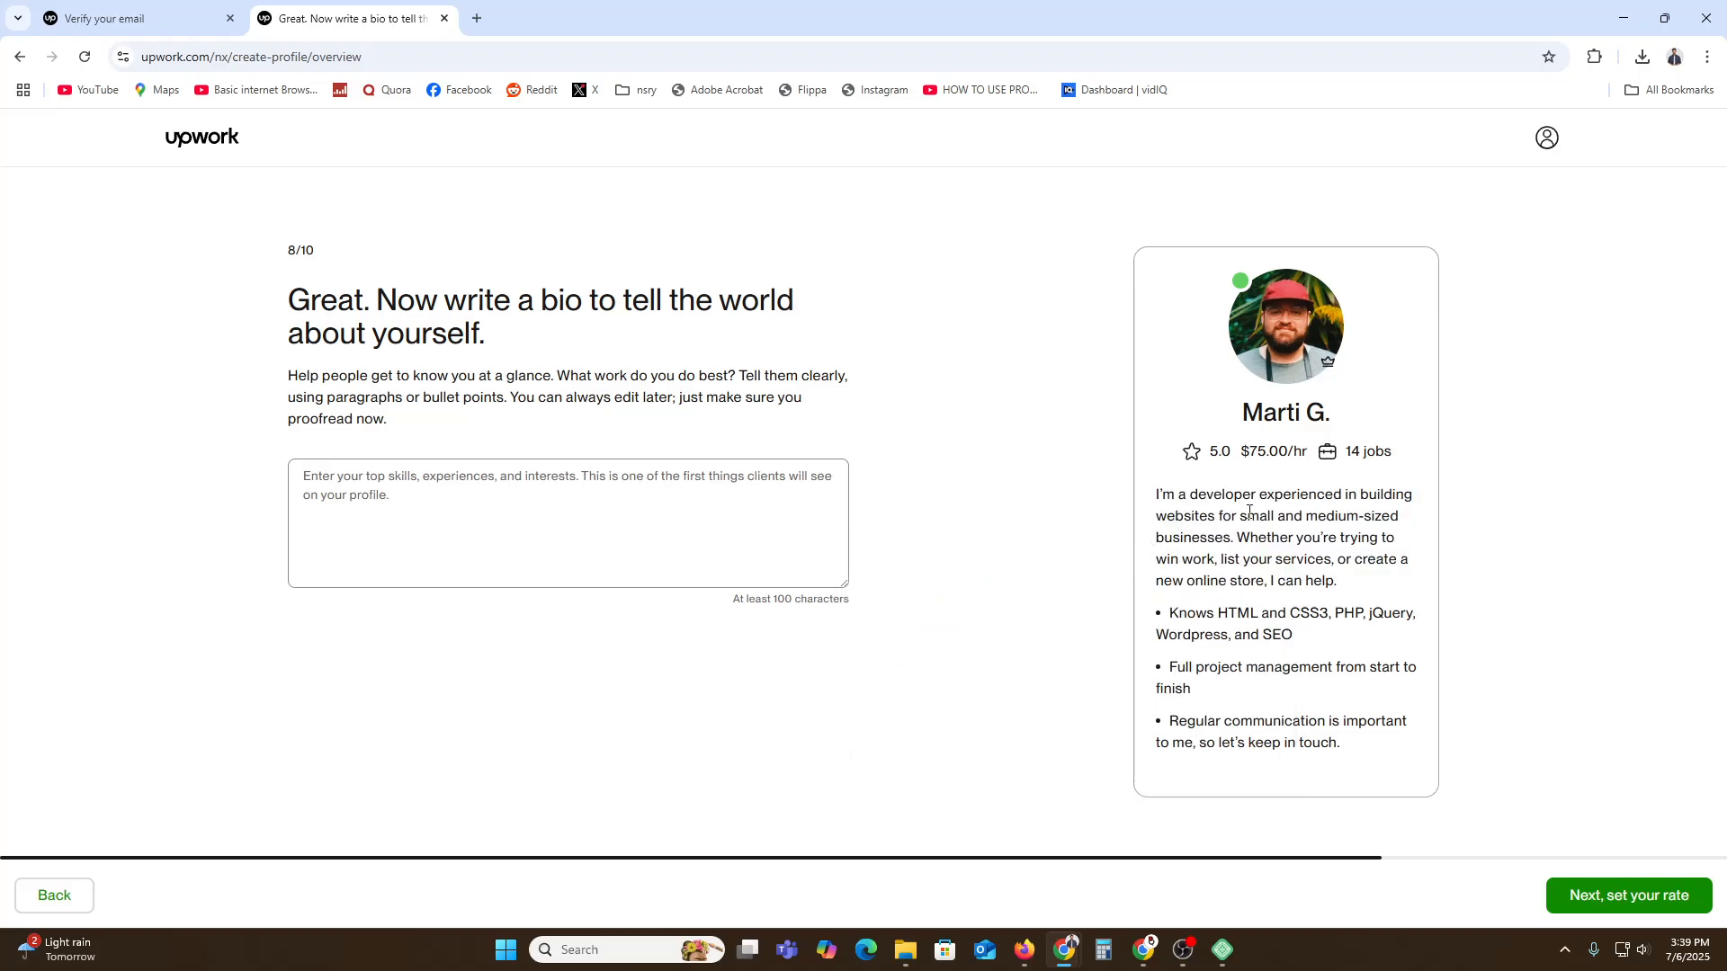
triple_click(1267, 506)
right_click(1263, 506)
left_click(1282, 525)
left_click(653, 526)
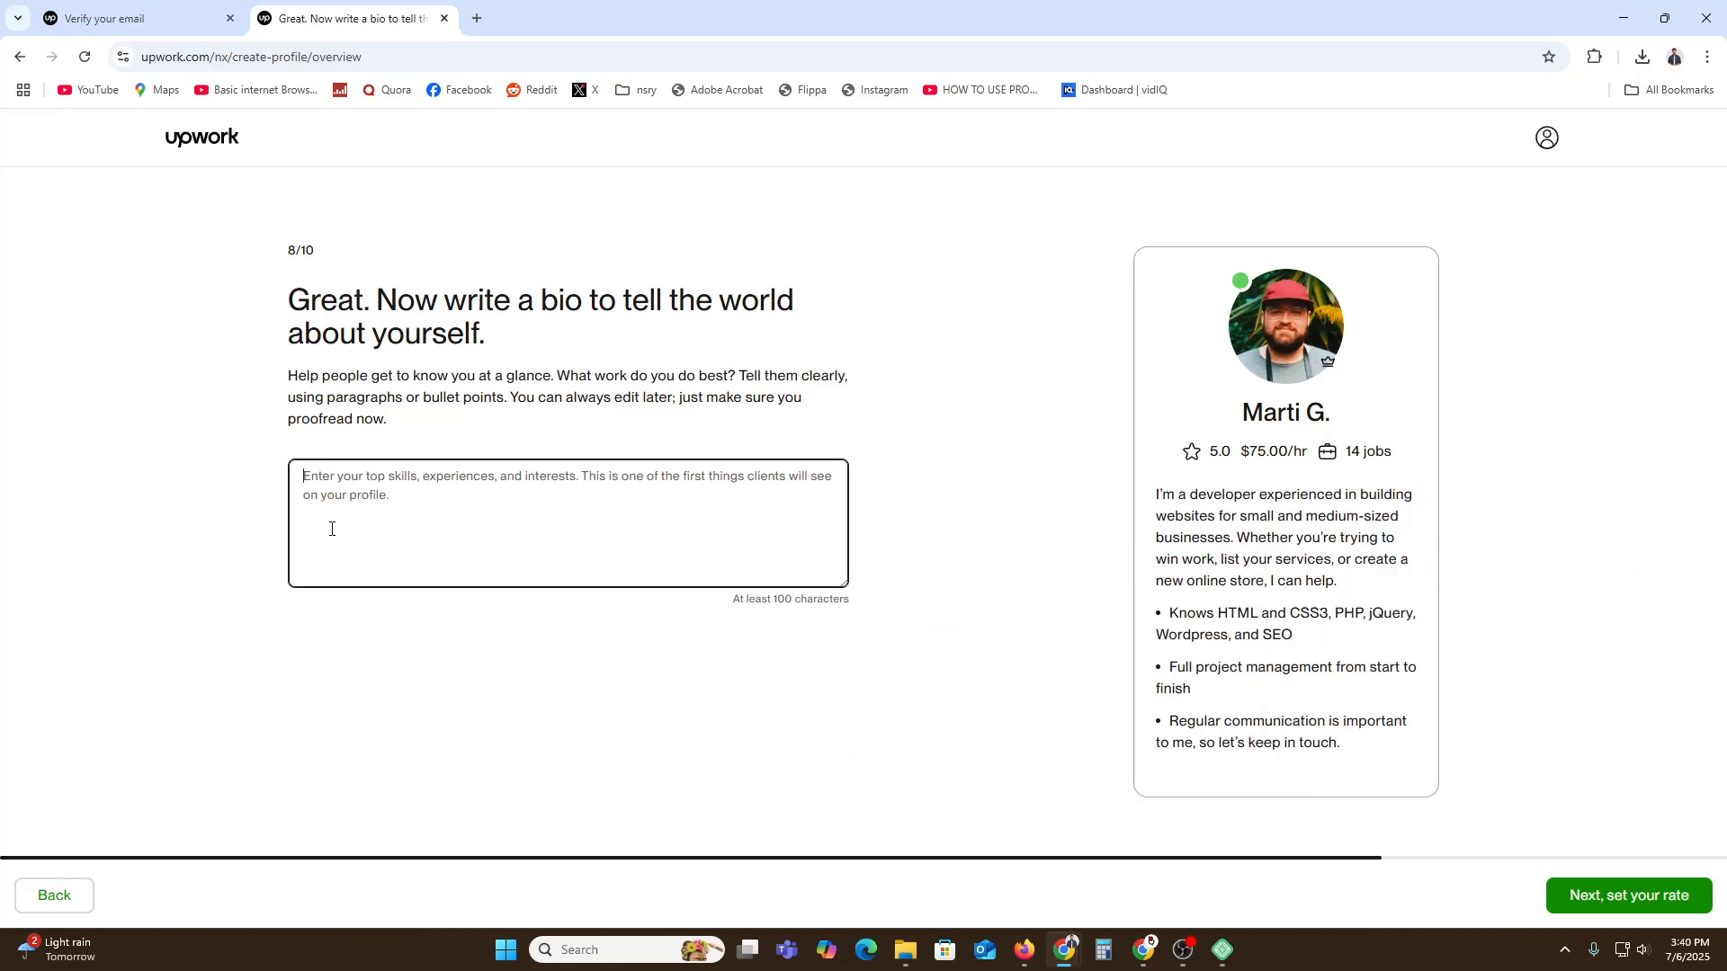
key("ctrl+v")
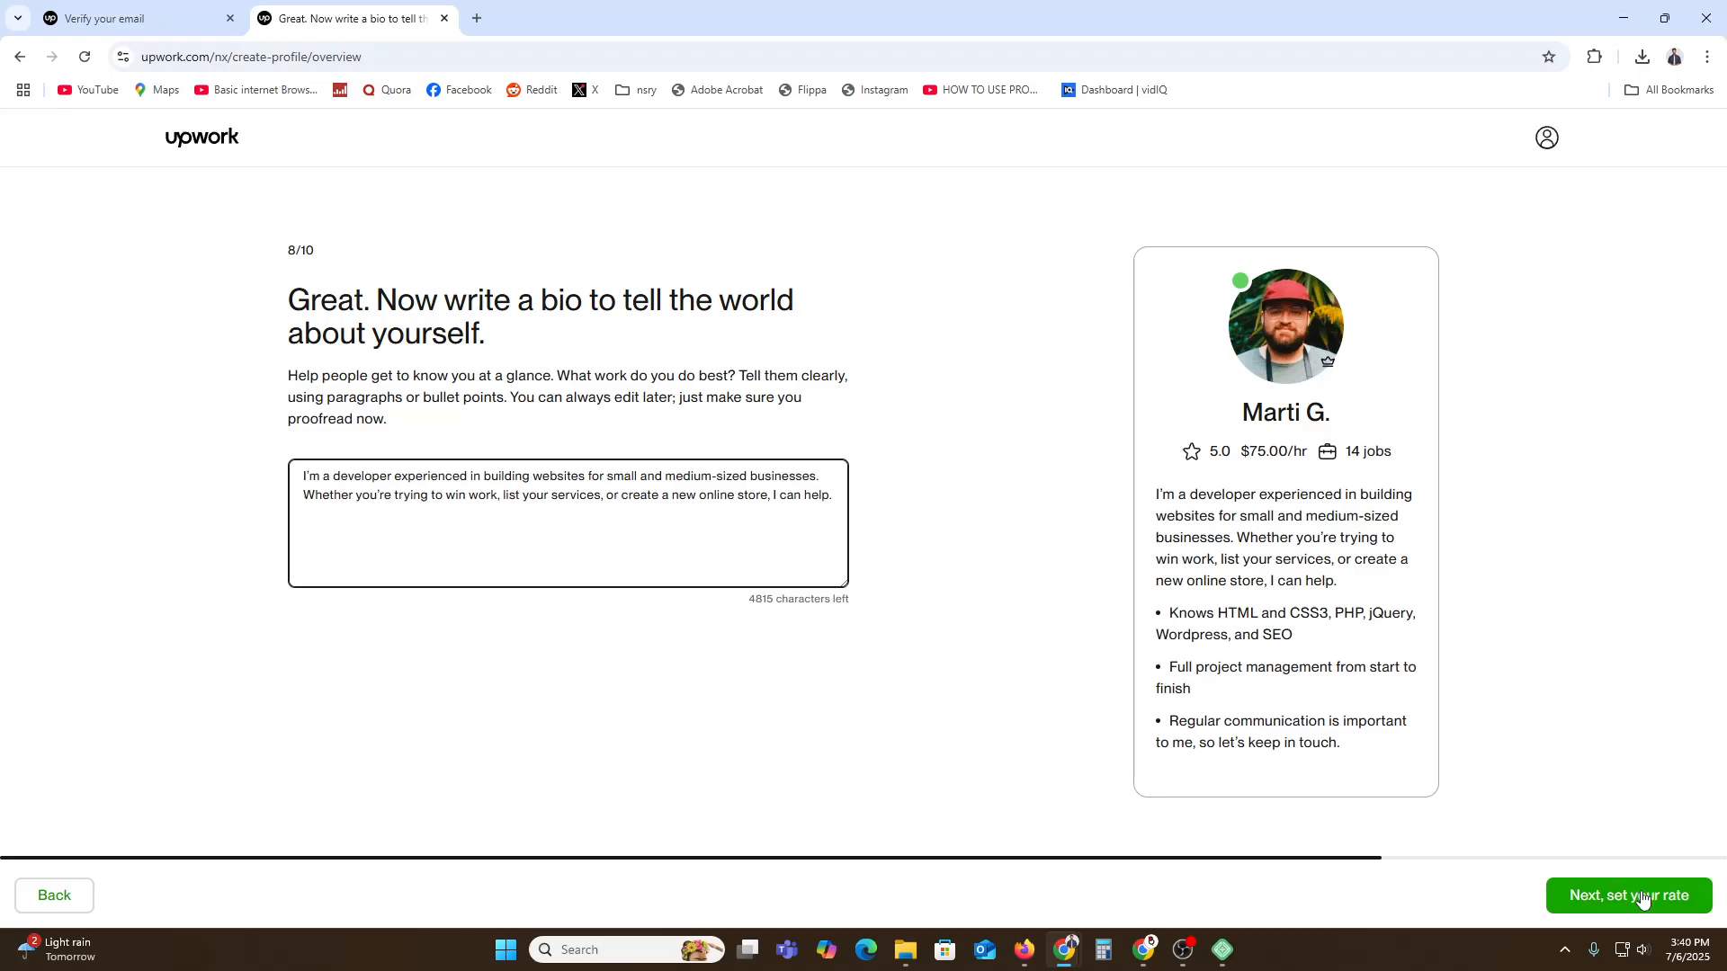
left_click_drag(1343, 746, 1145, 504)
left_click(324, 511)
key("ctrl+a")
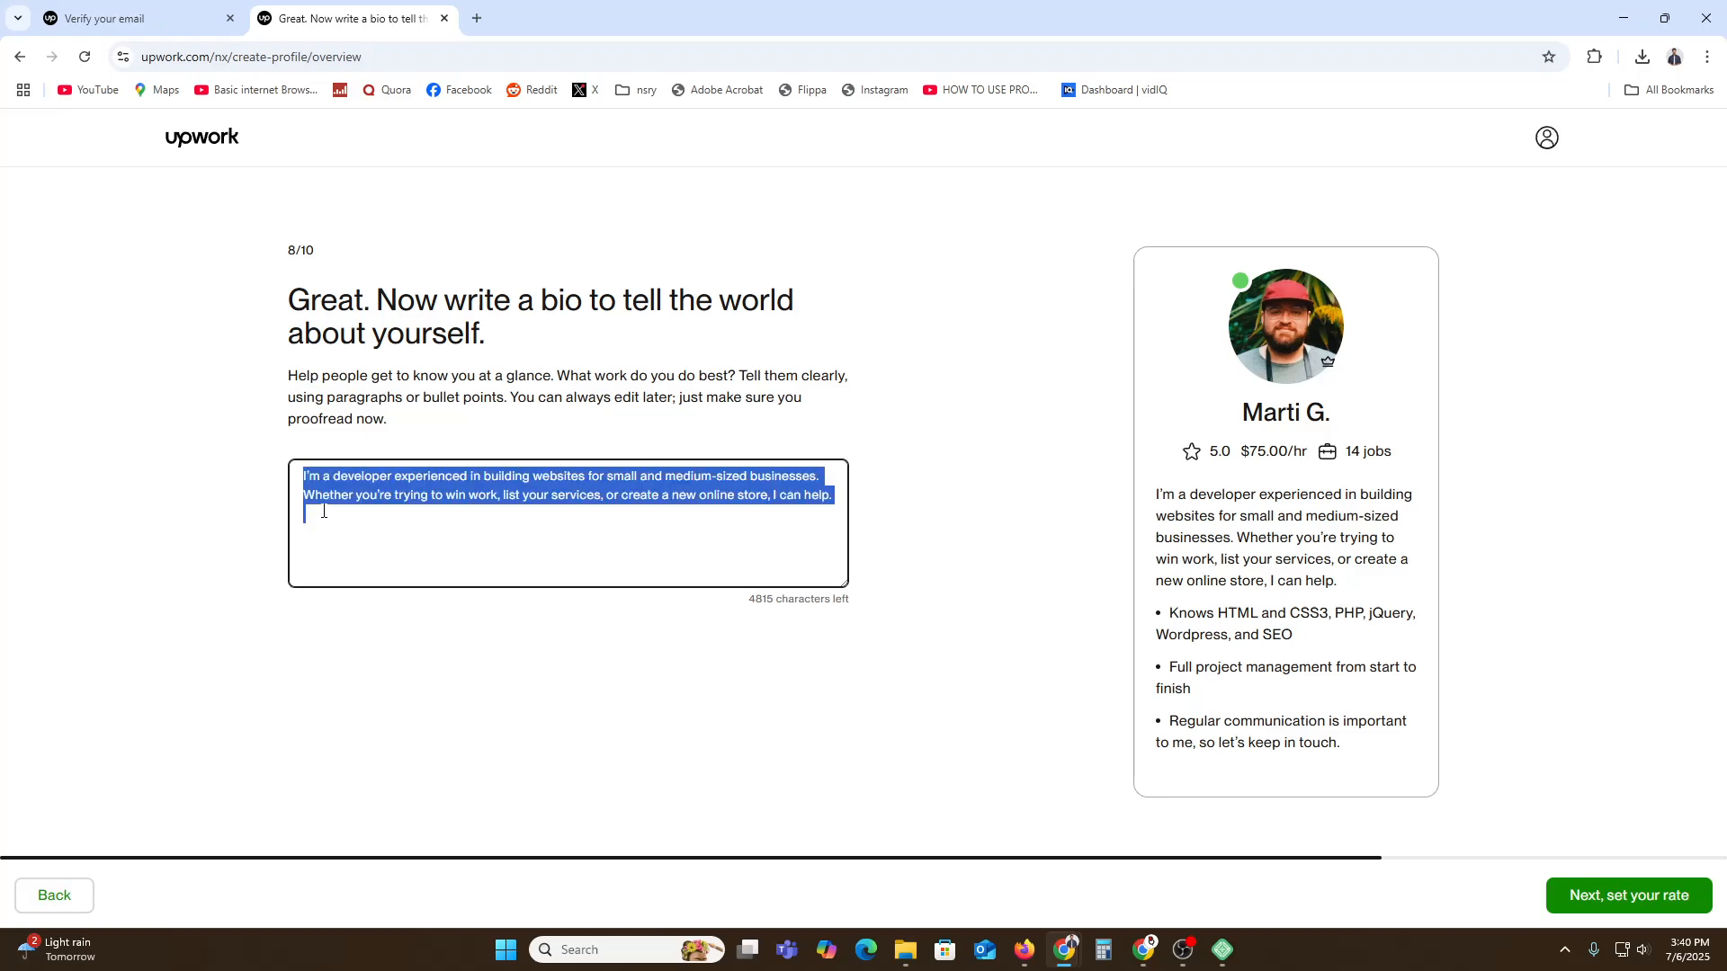
key("ctrl+v")
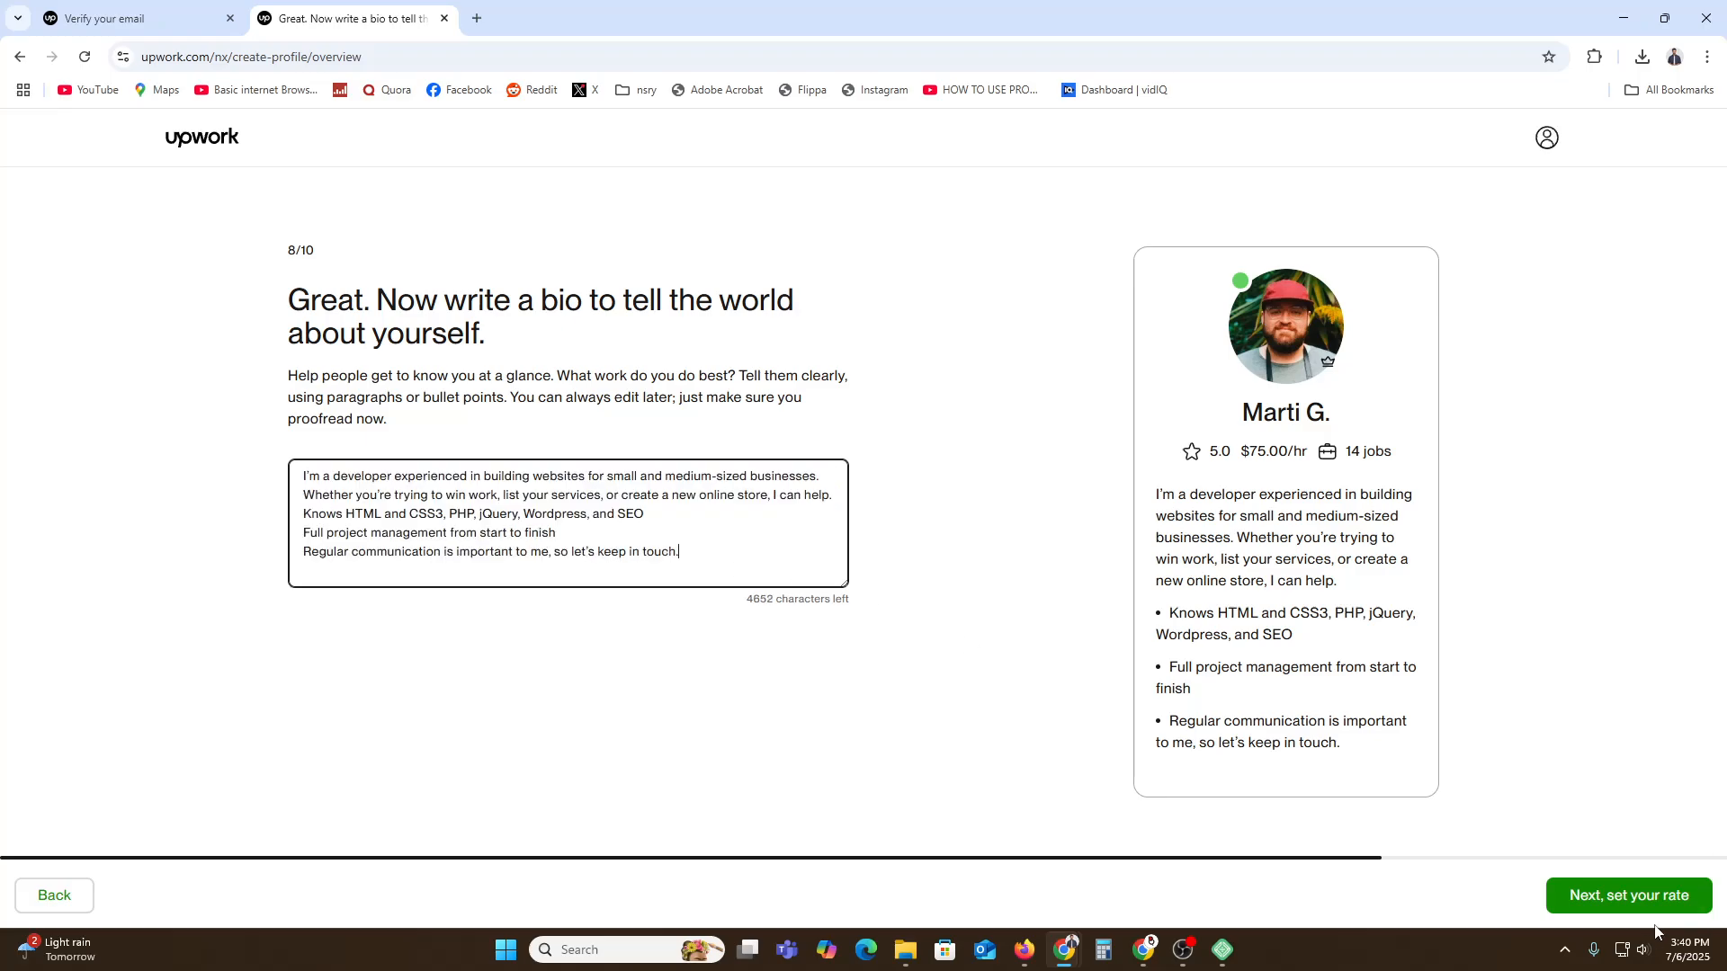
left_click(1628, 896)
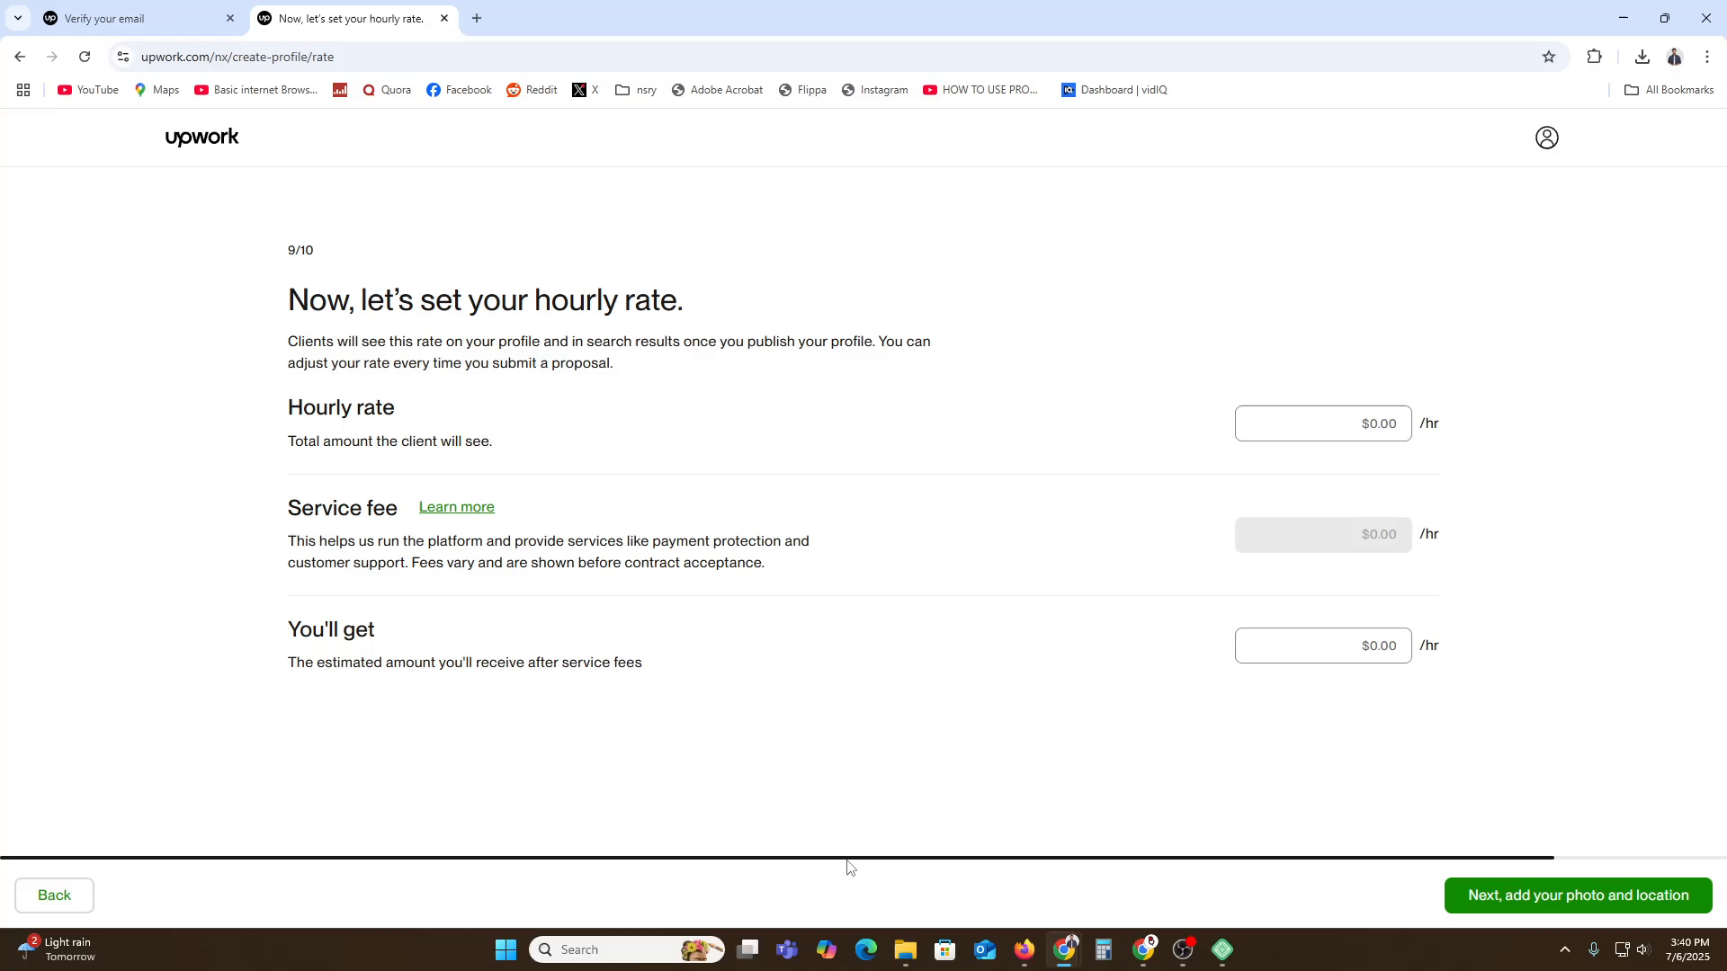
Set the hourly rate to $5.00 and continue.
left_click(1365, 415)
type("5")
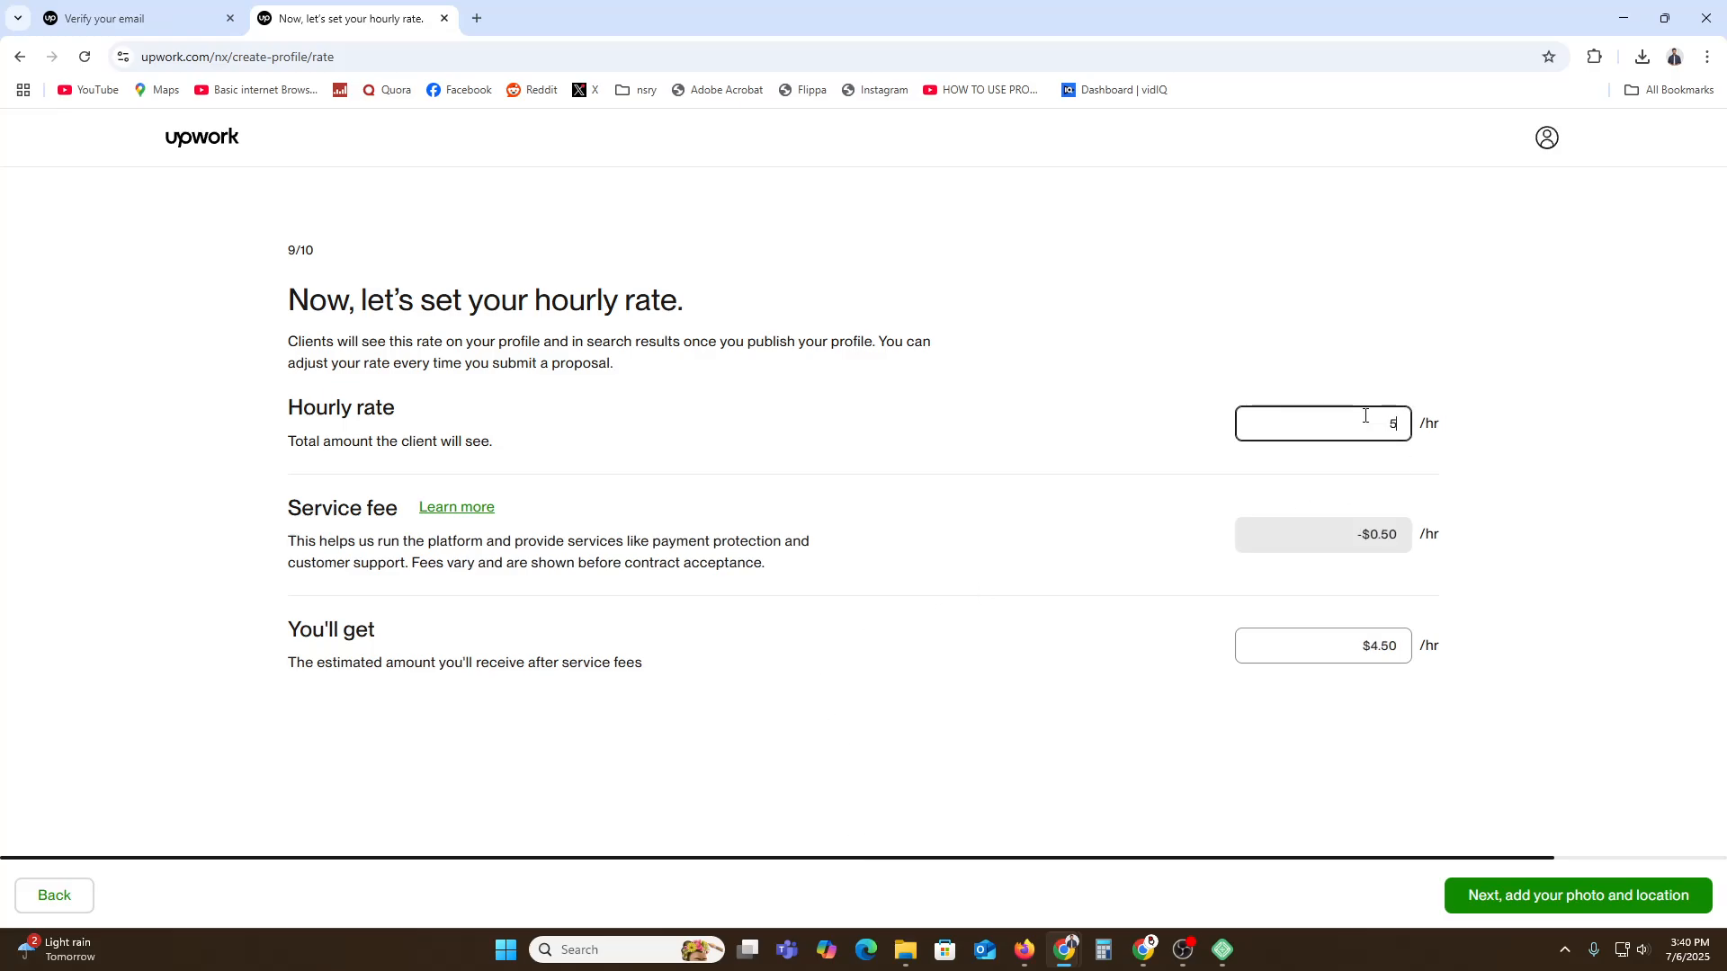
left_click(1043, 760)
left_click(1566, 899)
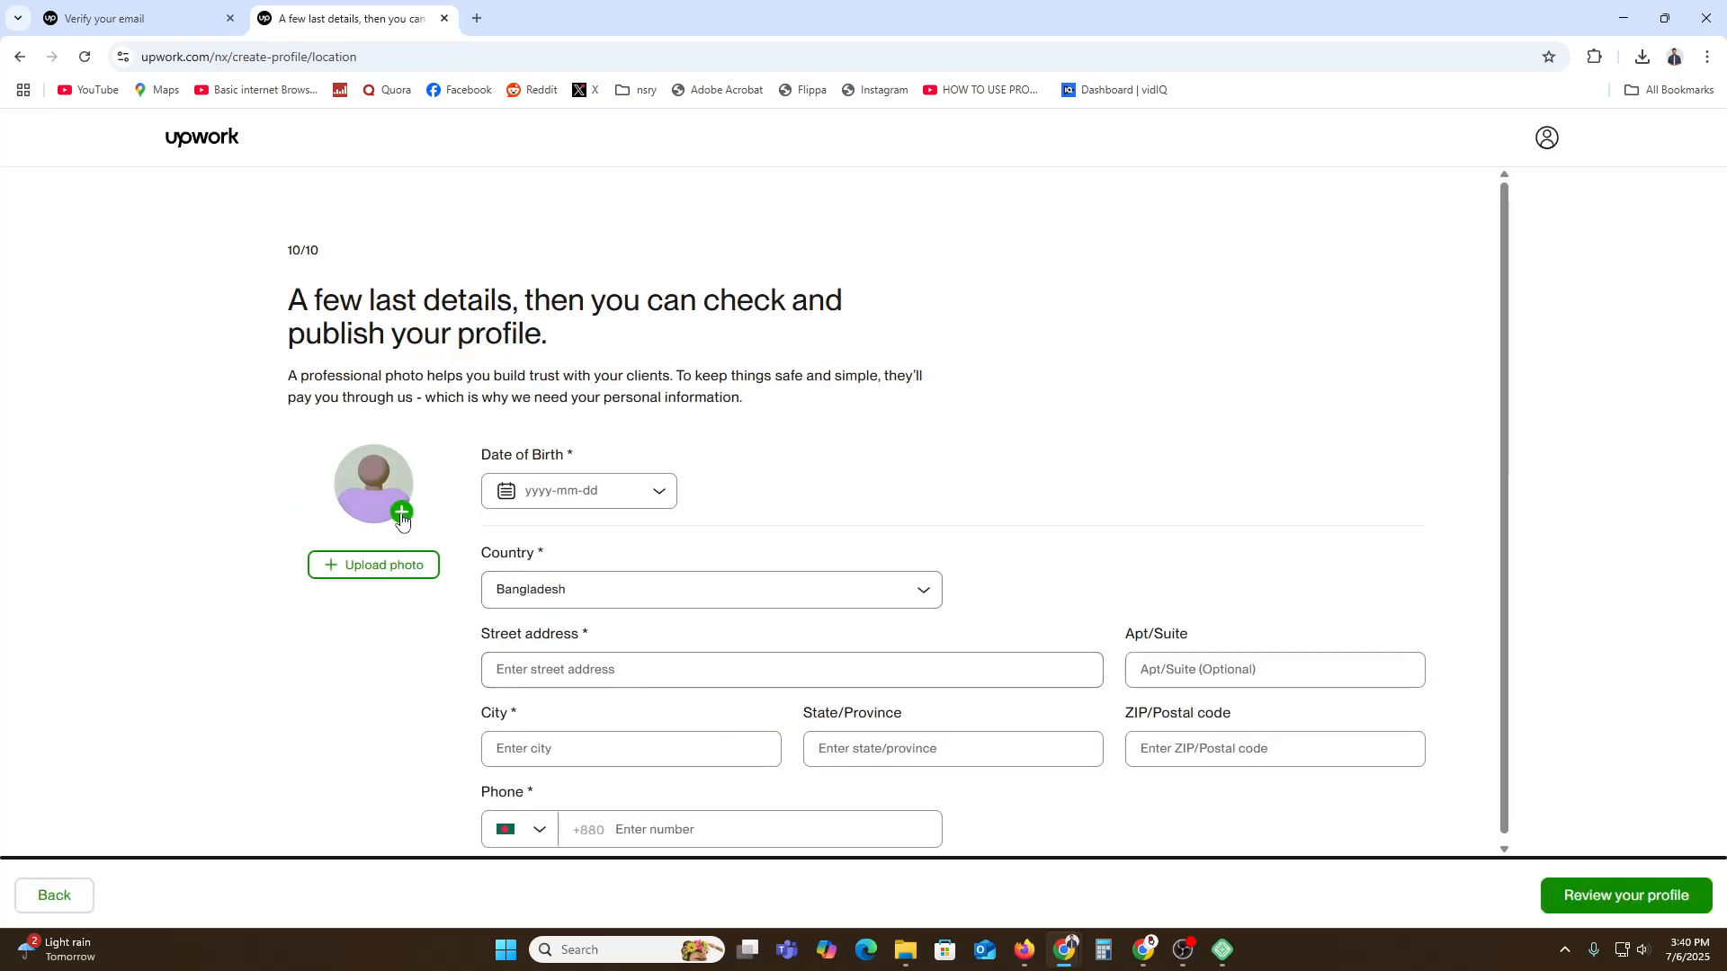
Upload the portrait photo from Downloads, adjust its crop and attach it.
left_click(381, 564)
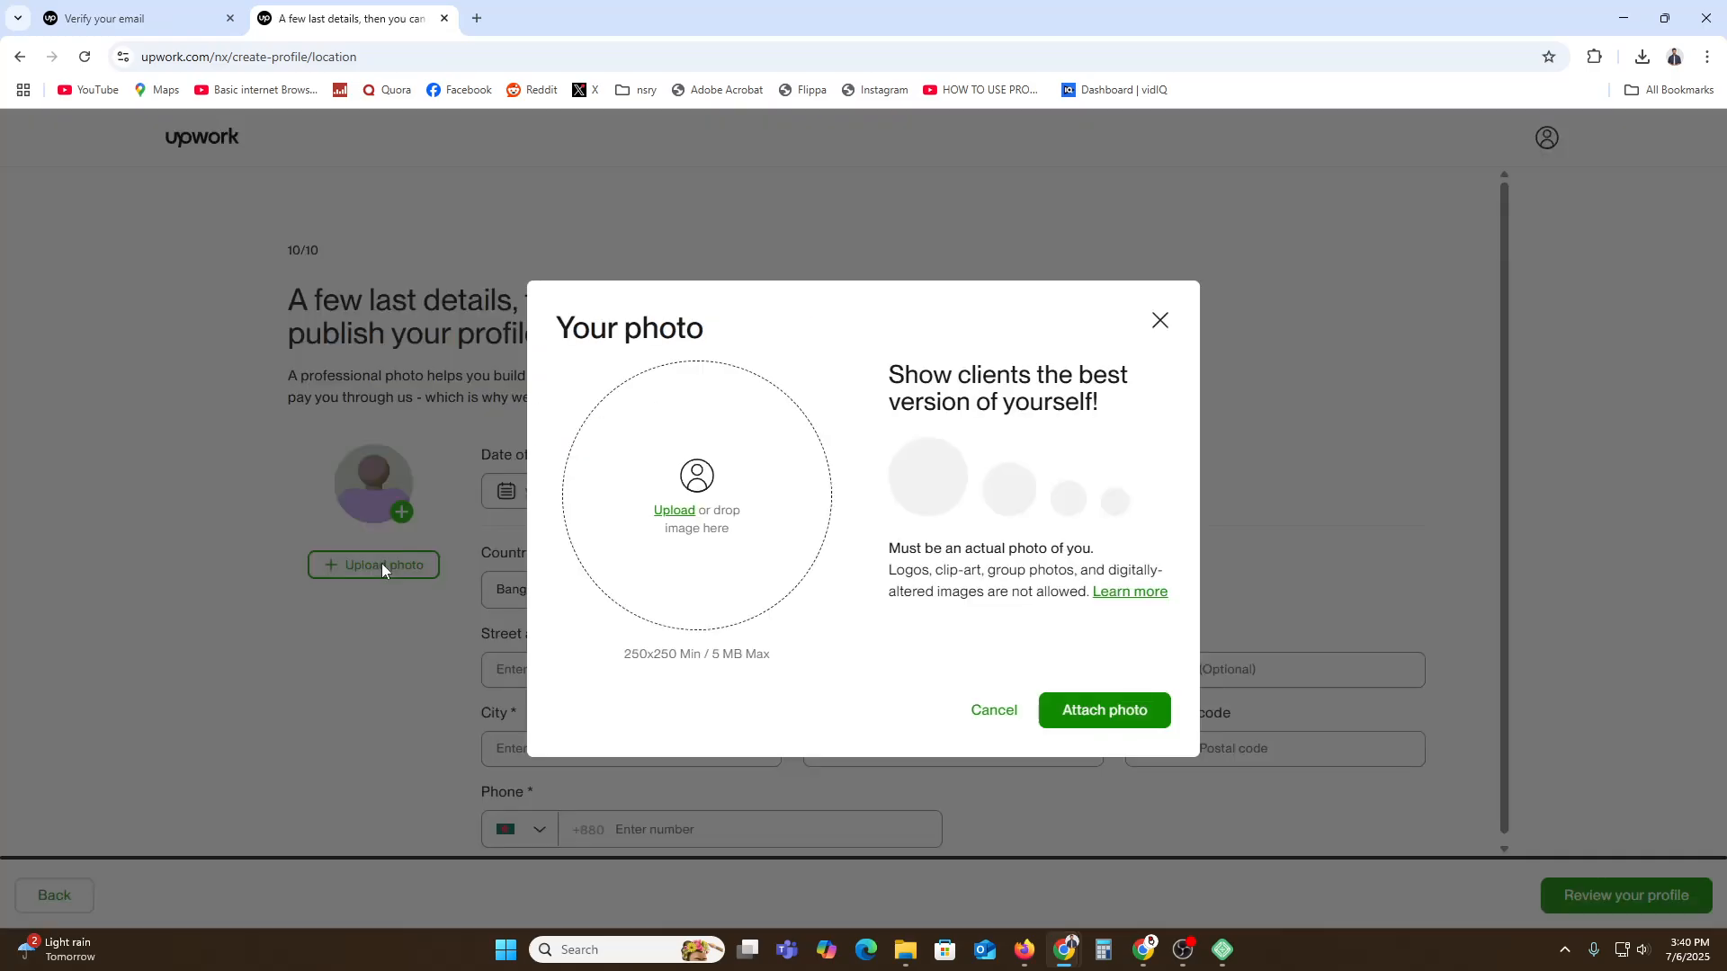
left_click(746, 487)
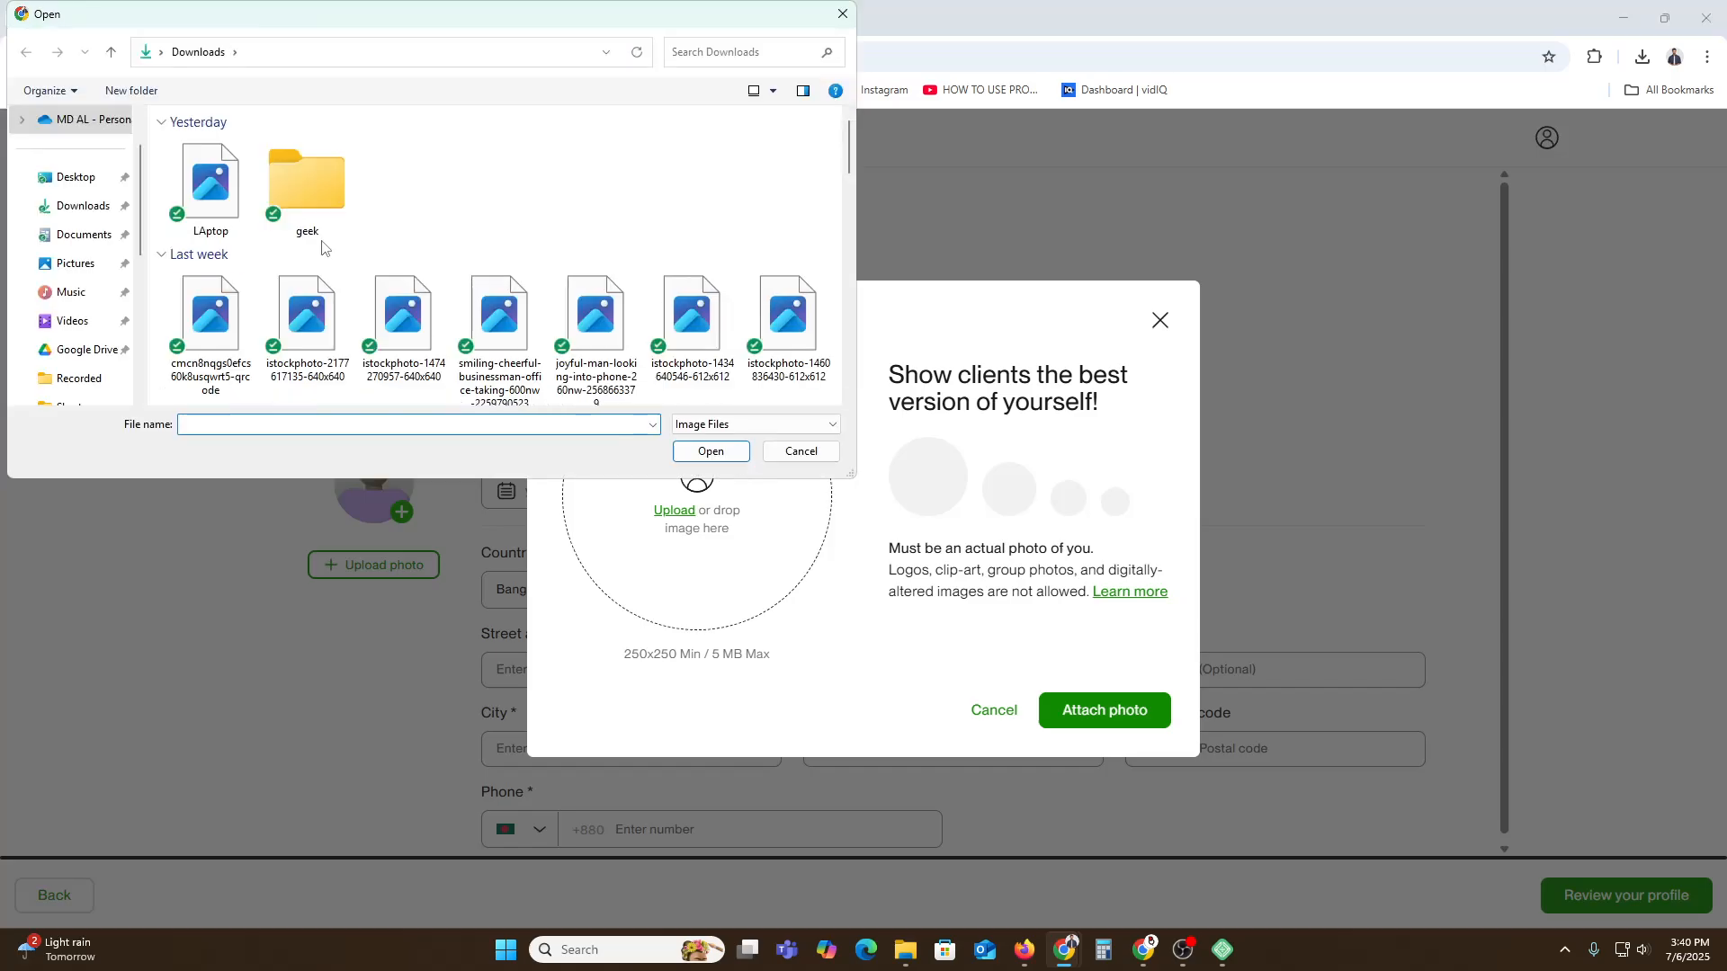
scroll(494, 306, "down", 10)
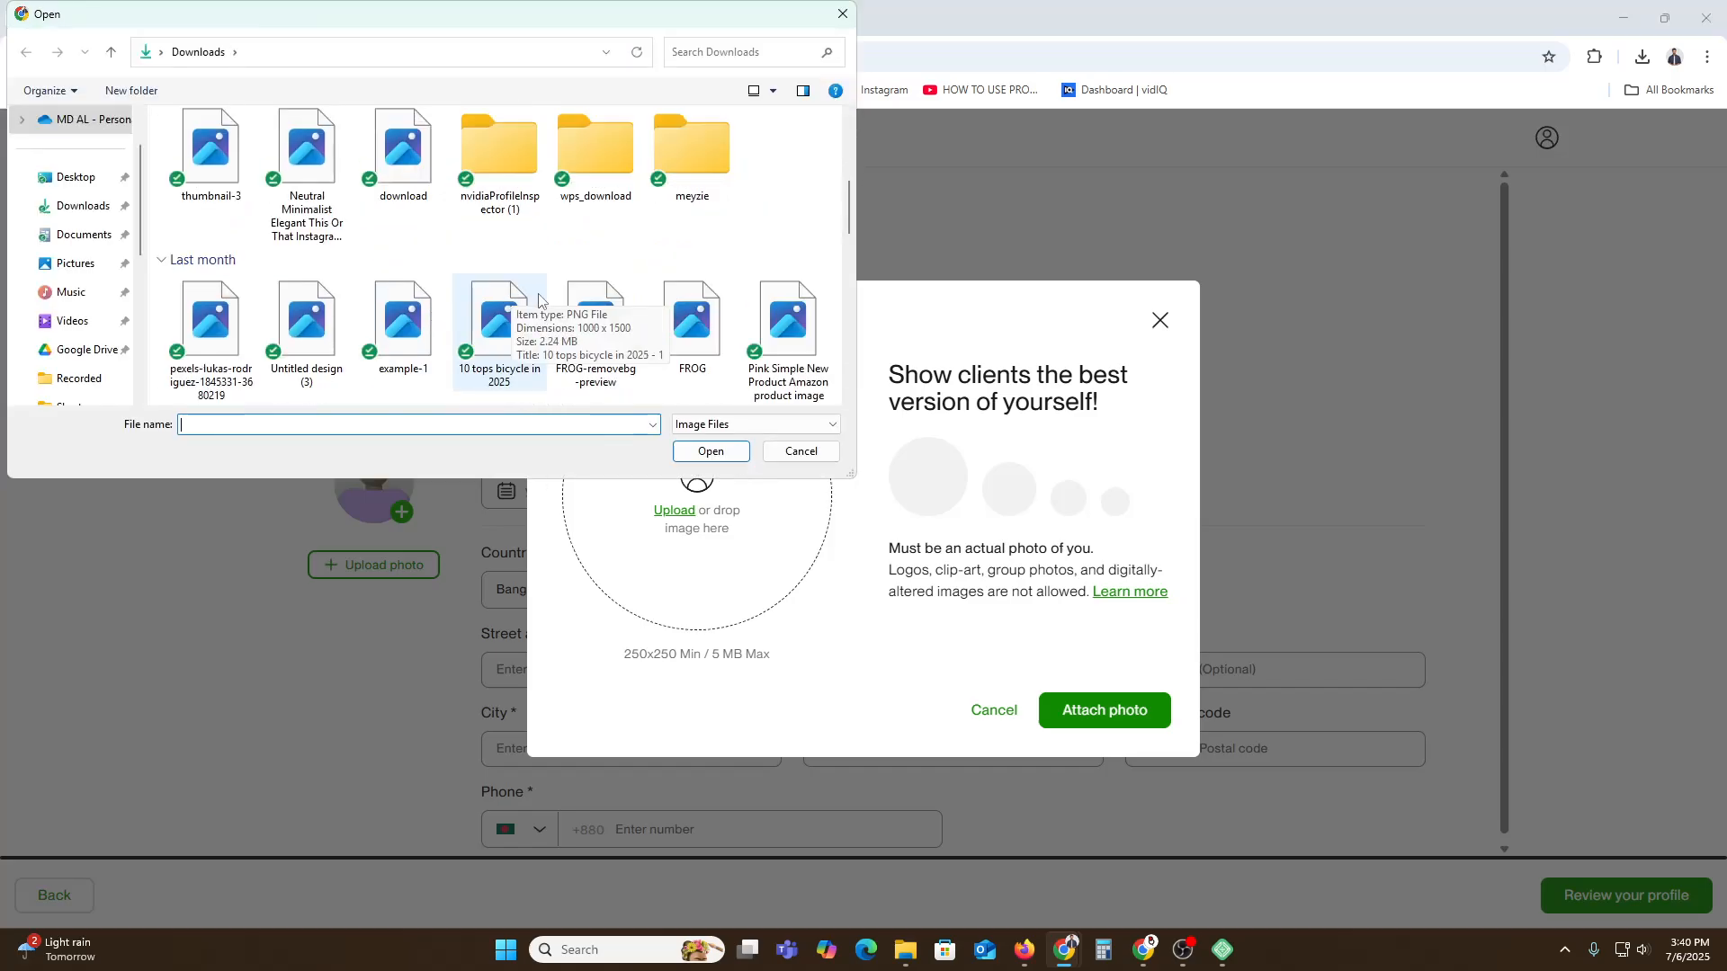
scroll(648, 310, "down", 2)
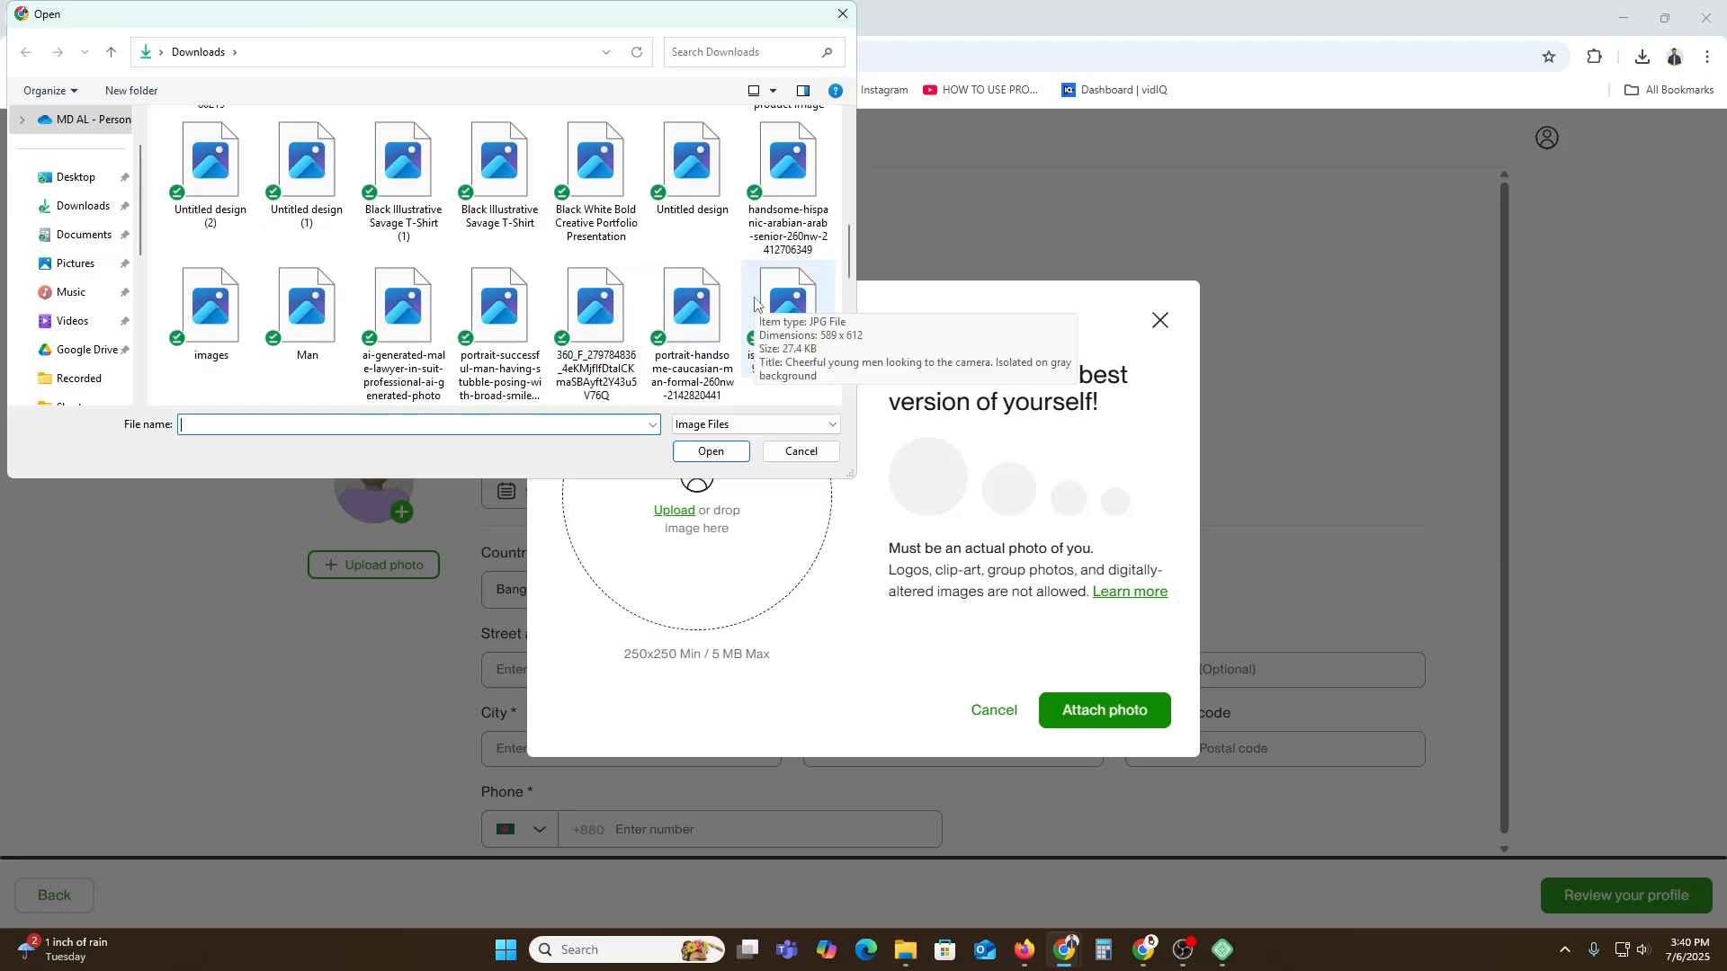
double_click(289, 311)
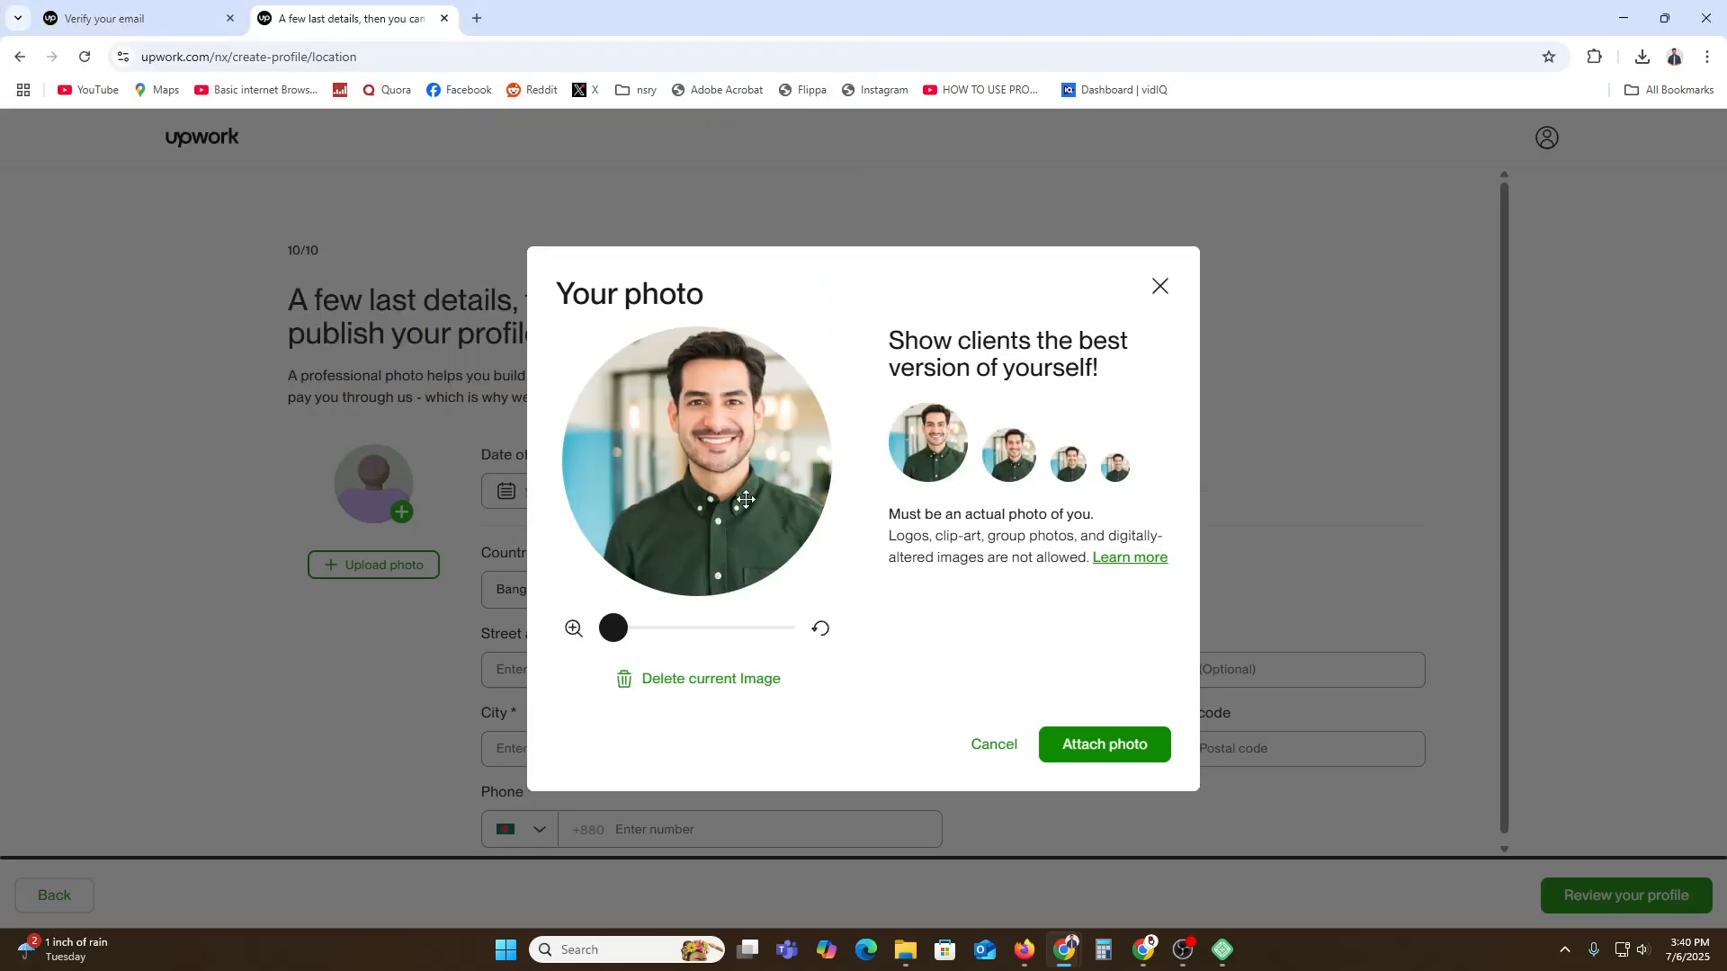
left_click_drag(738, 510, 724, 501)
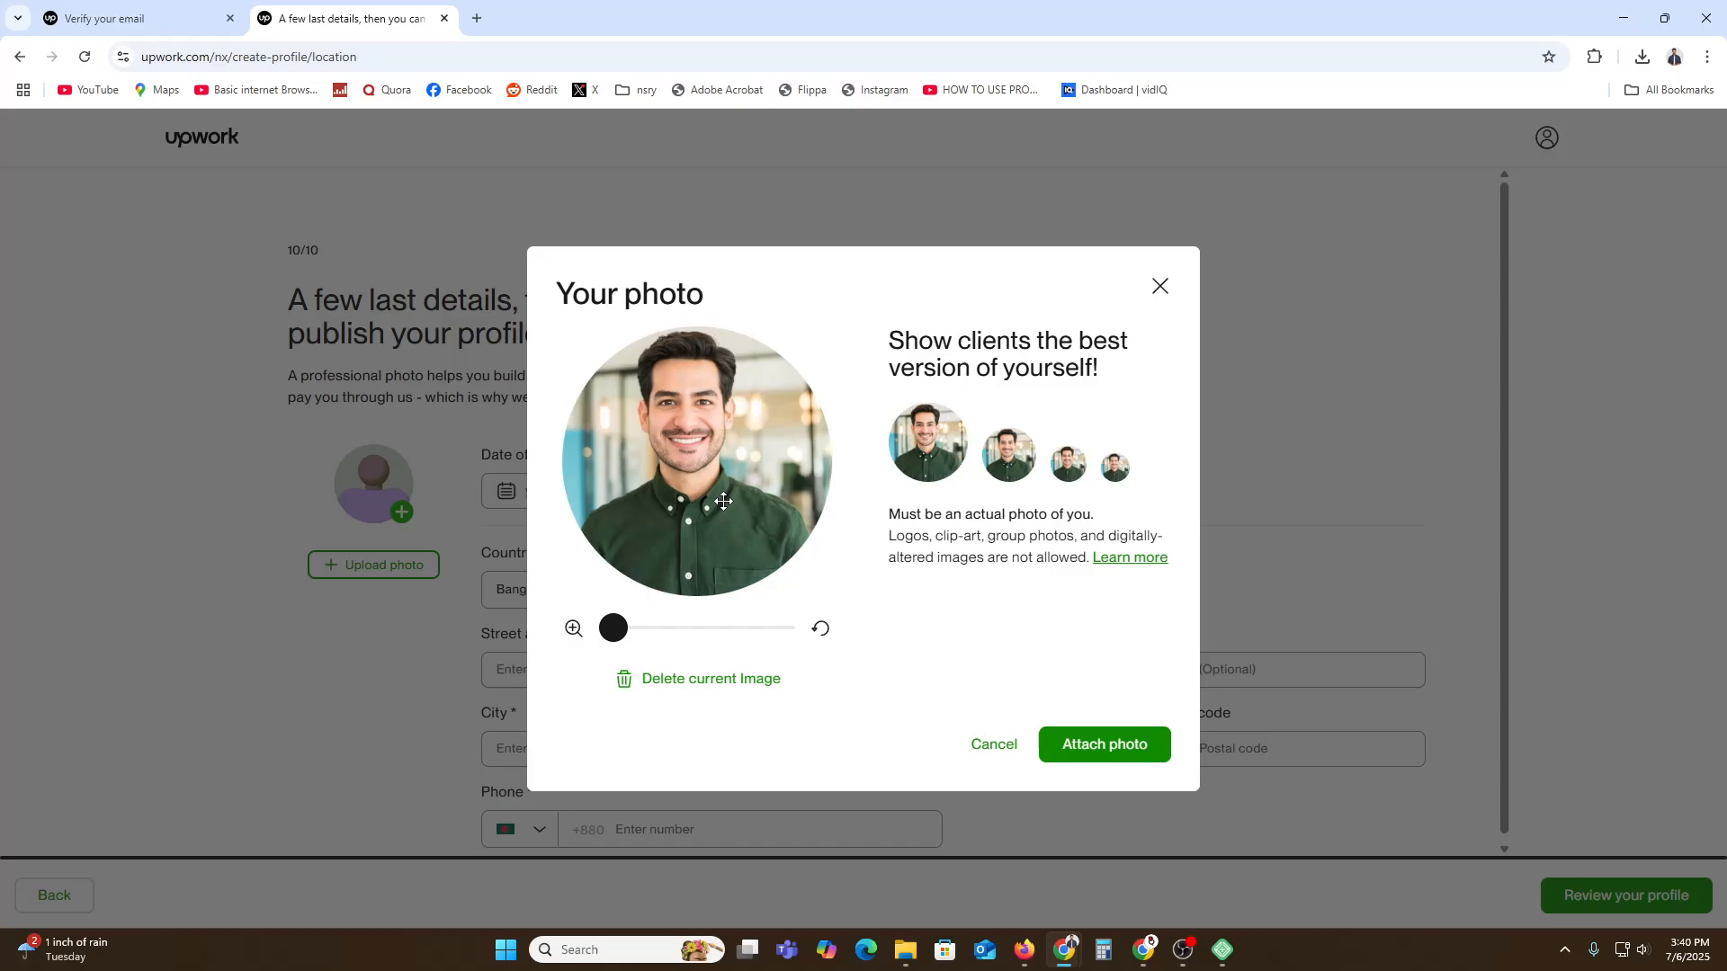
left_click(1143, 747)
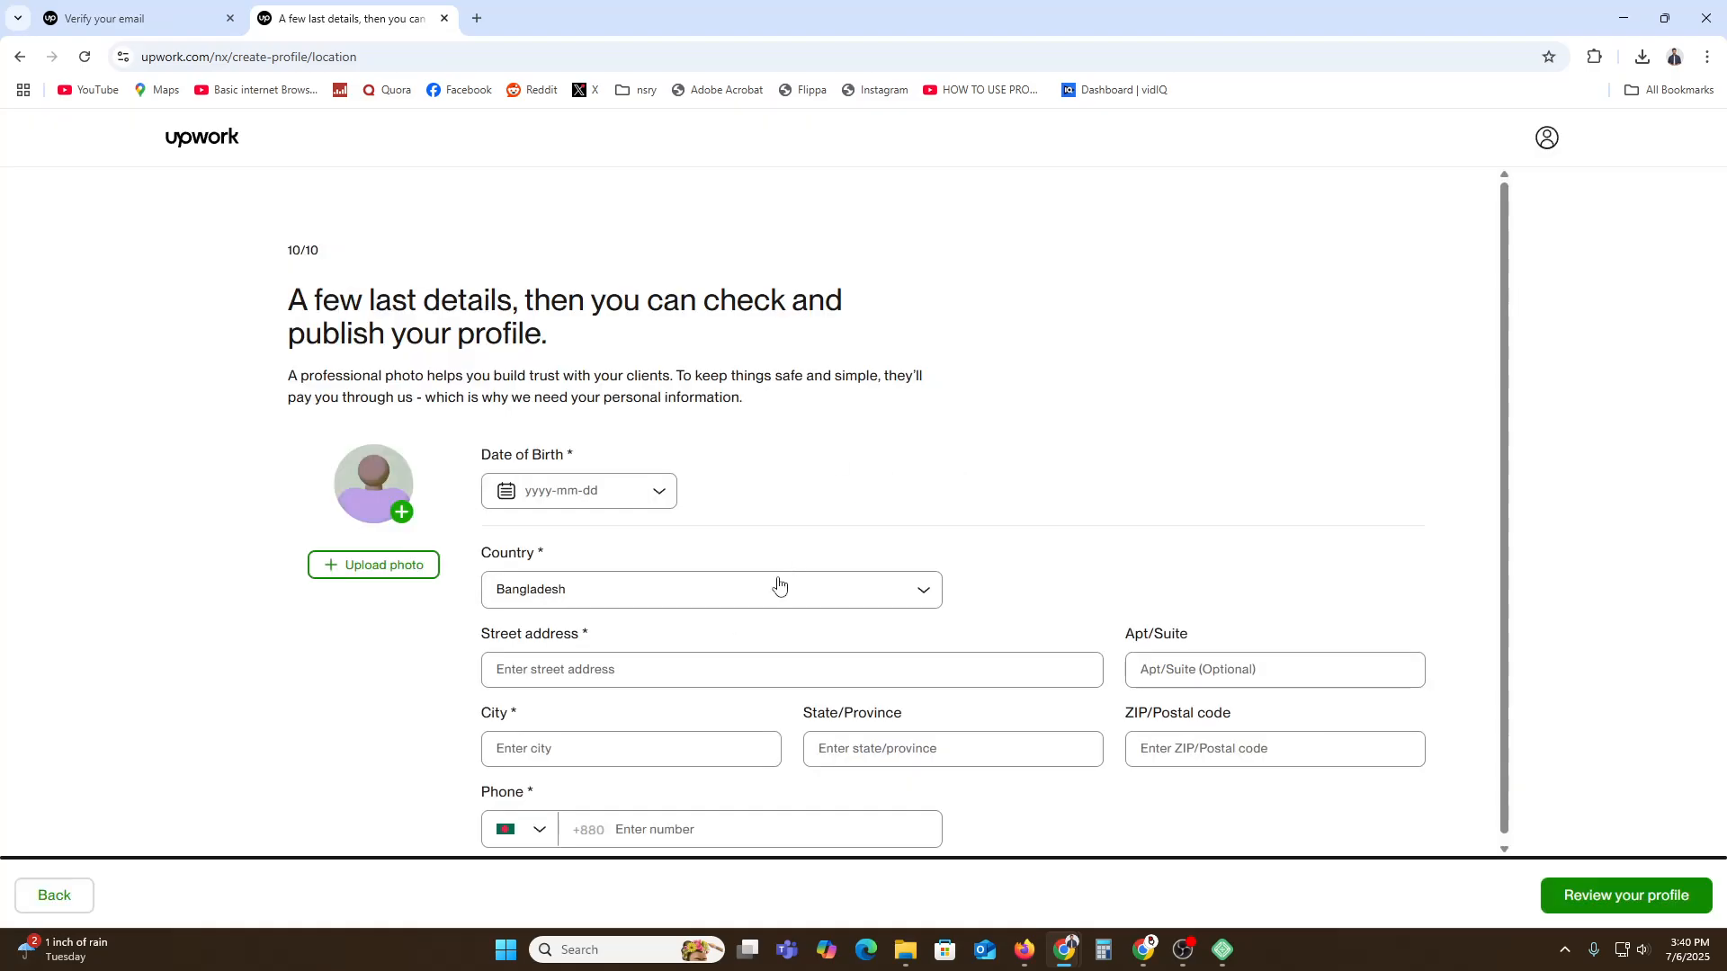
left_click(598, 488)
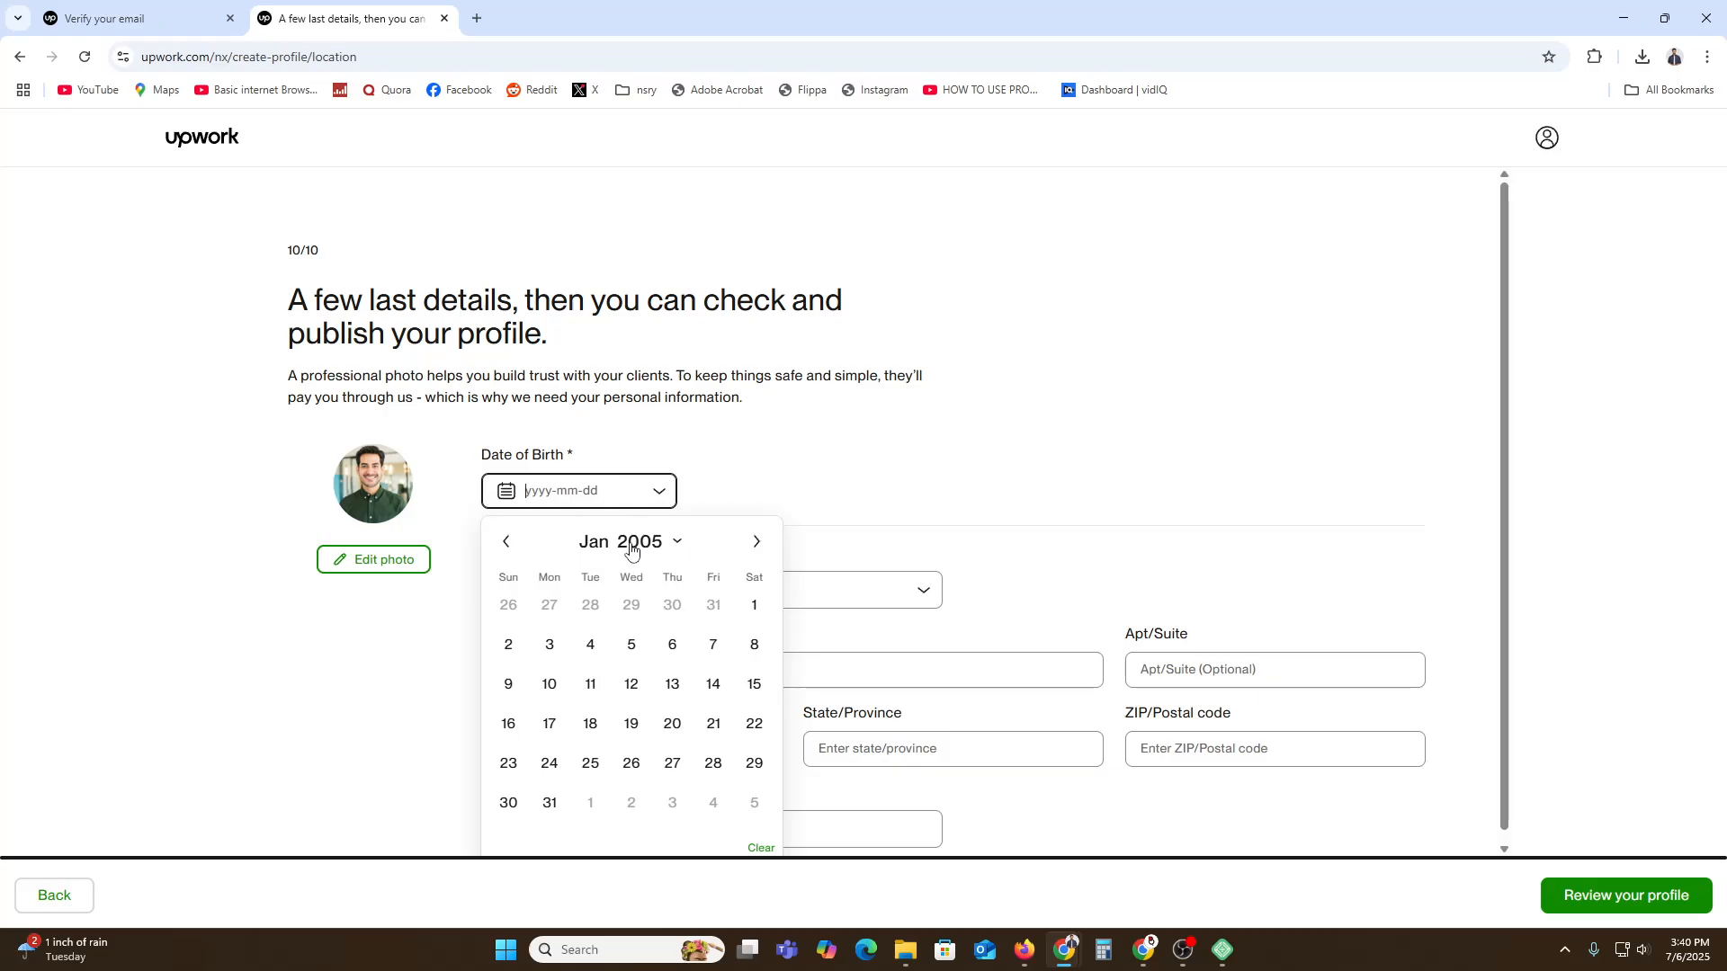
left_click(634, 543)
left_click(676, 718)
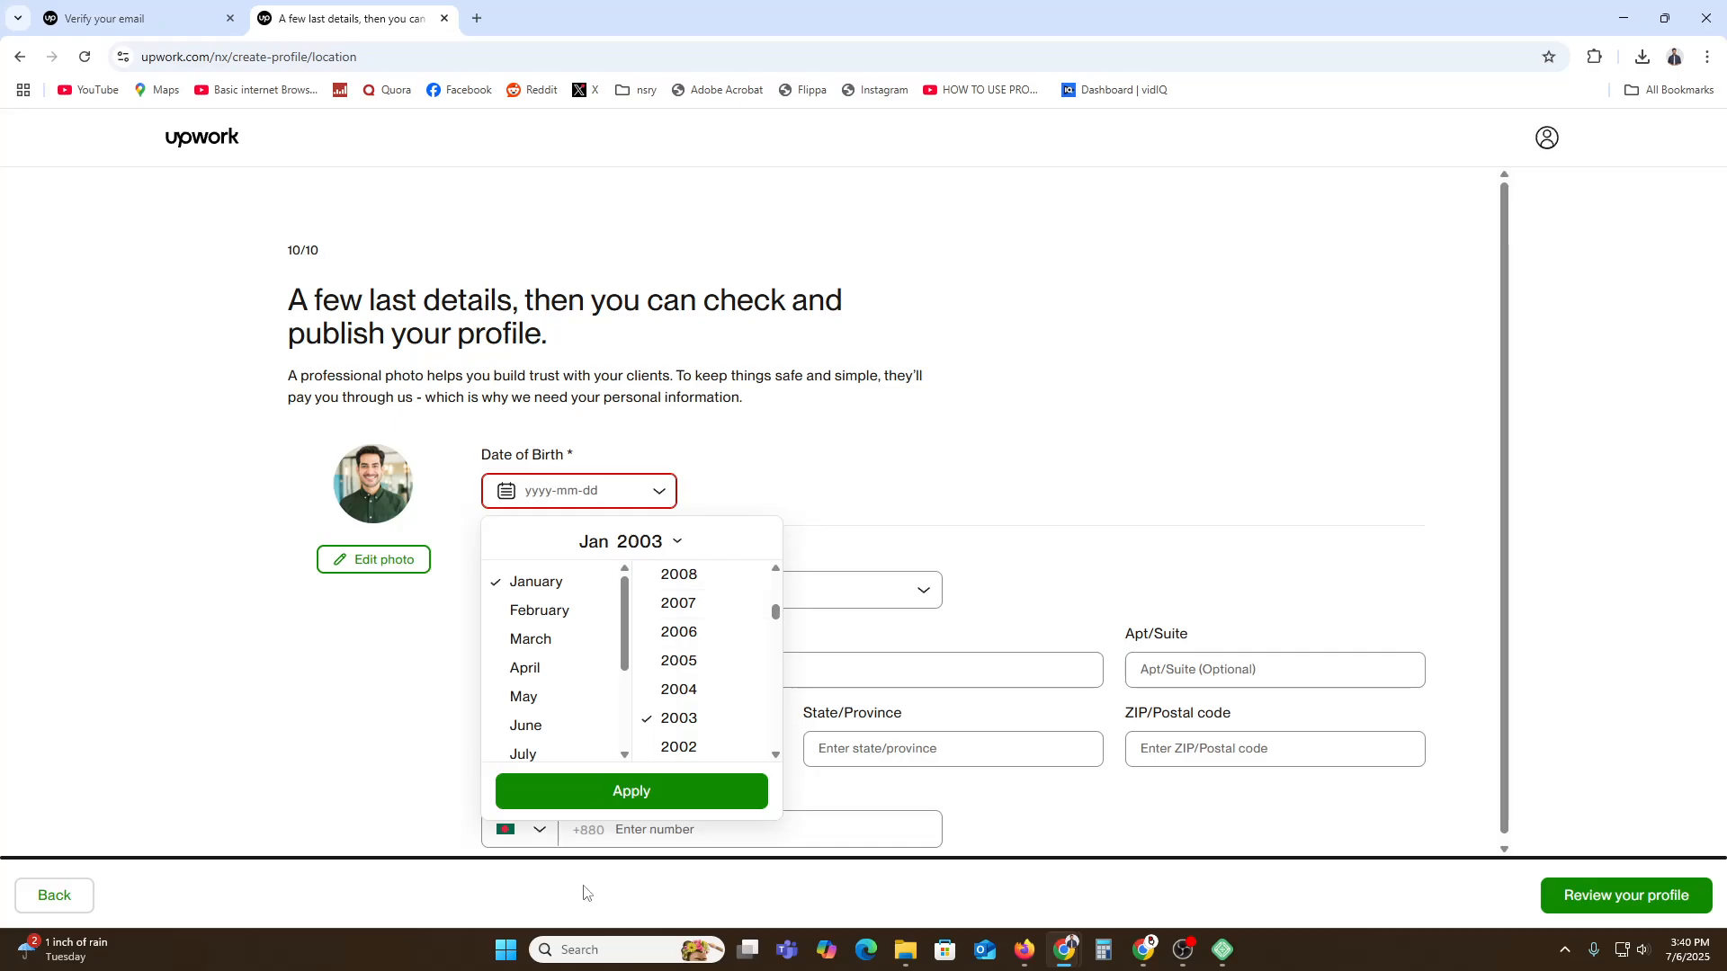
left_click(629, 796)
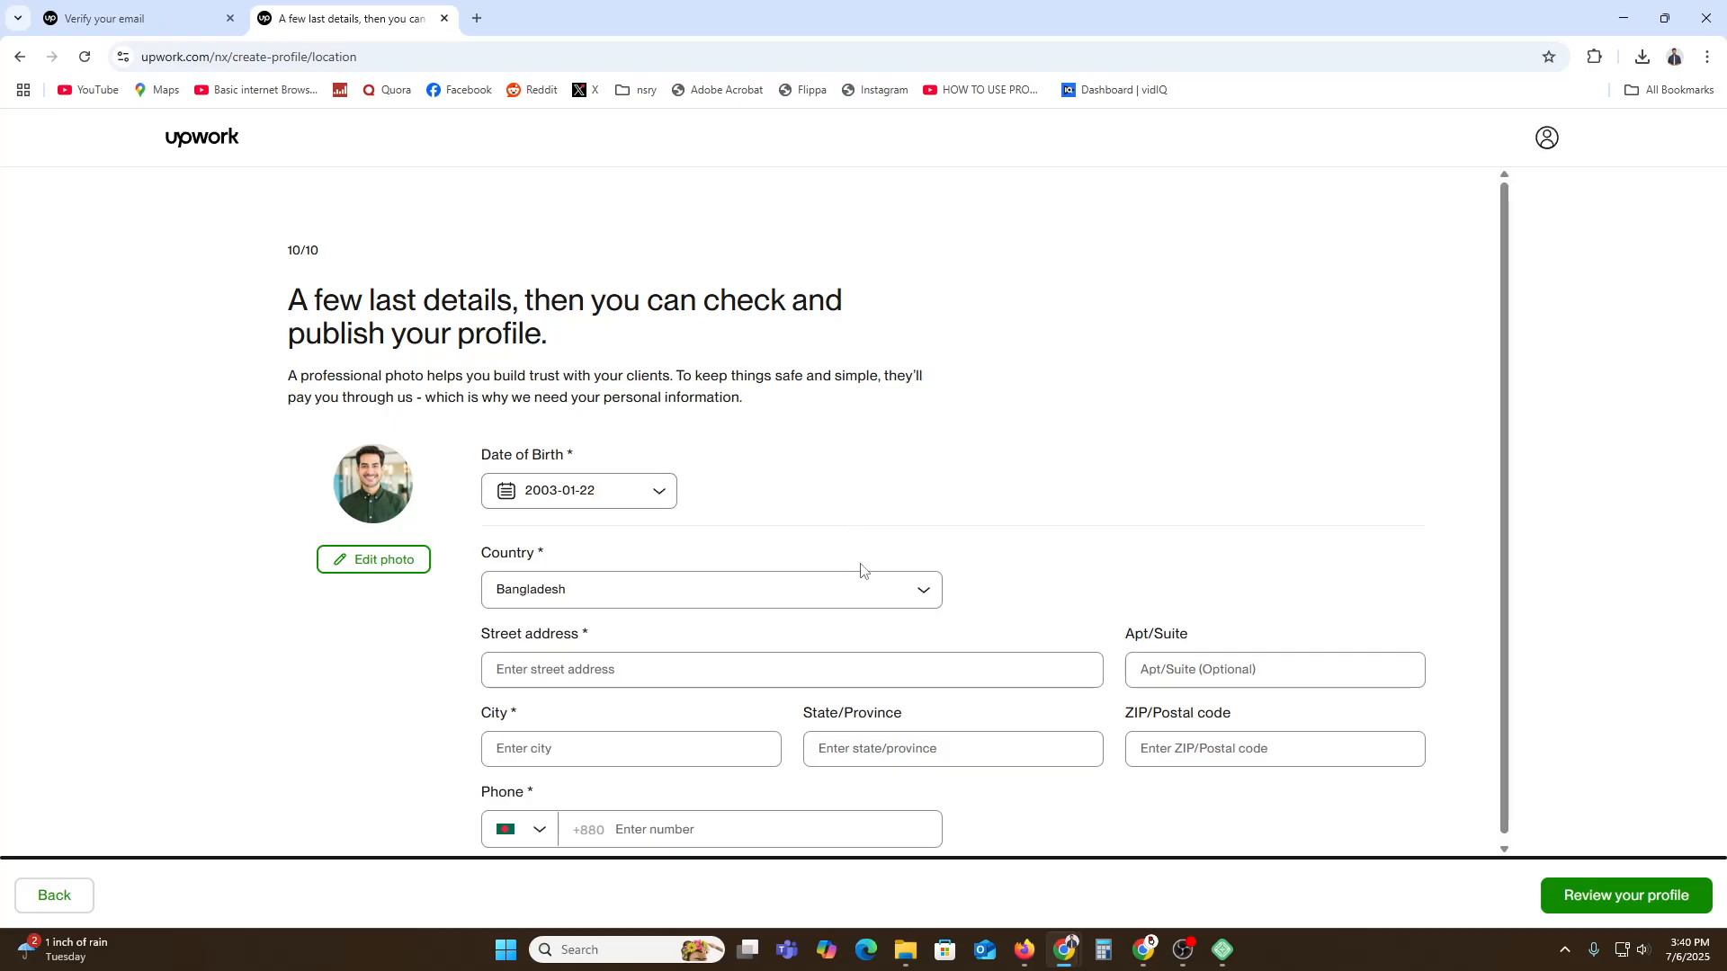
left_click(665, 663)
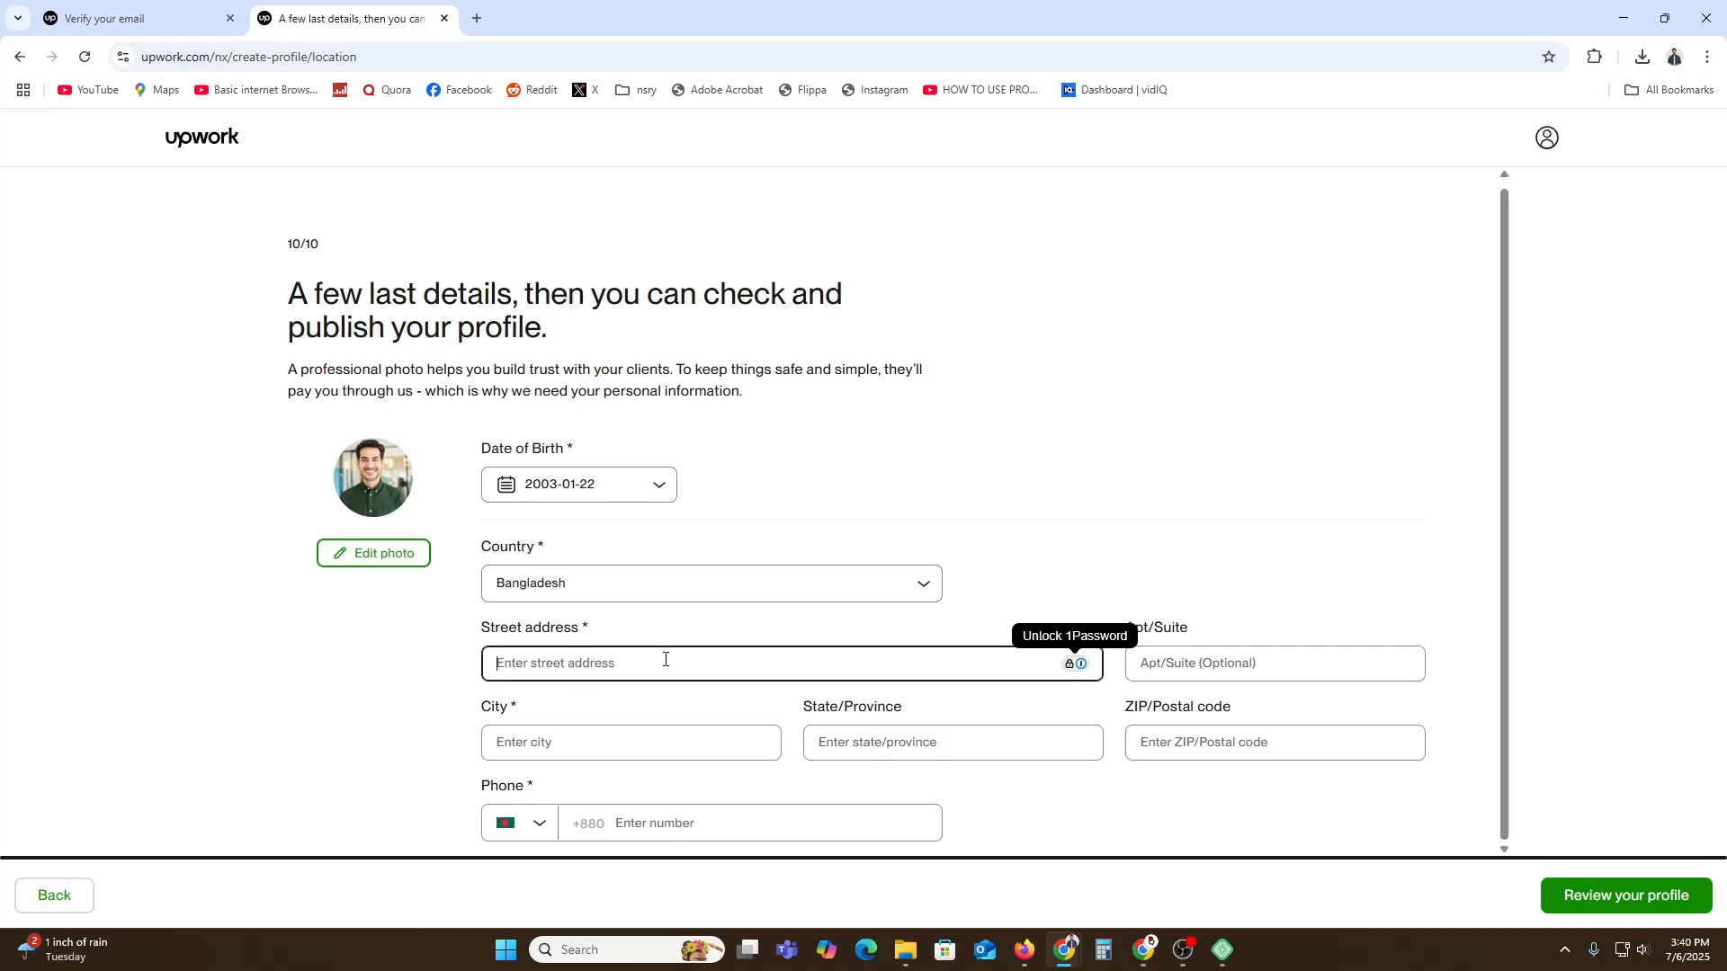
Enter the street address, pick the city from suggestions, fill the state and the phone number.
type("Dhaka")
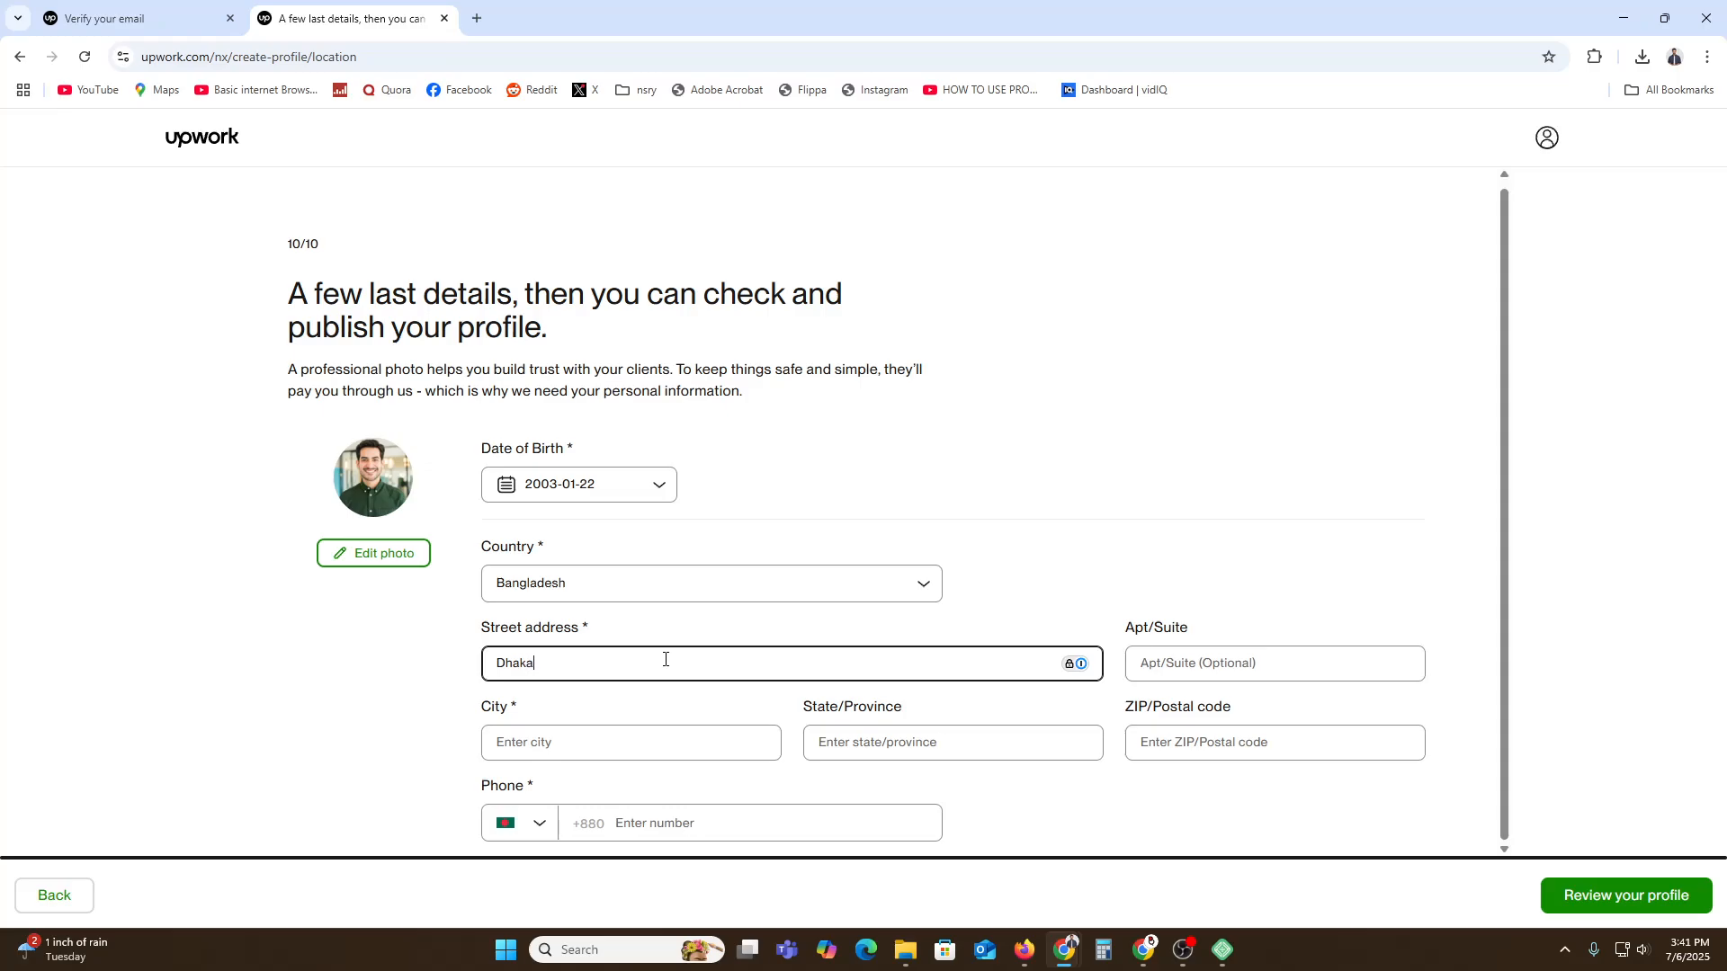
type(", Bangladesh,TElghat")
left_click(543, 743)
type("DHAKA")
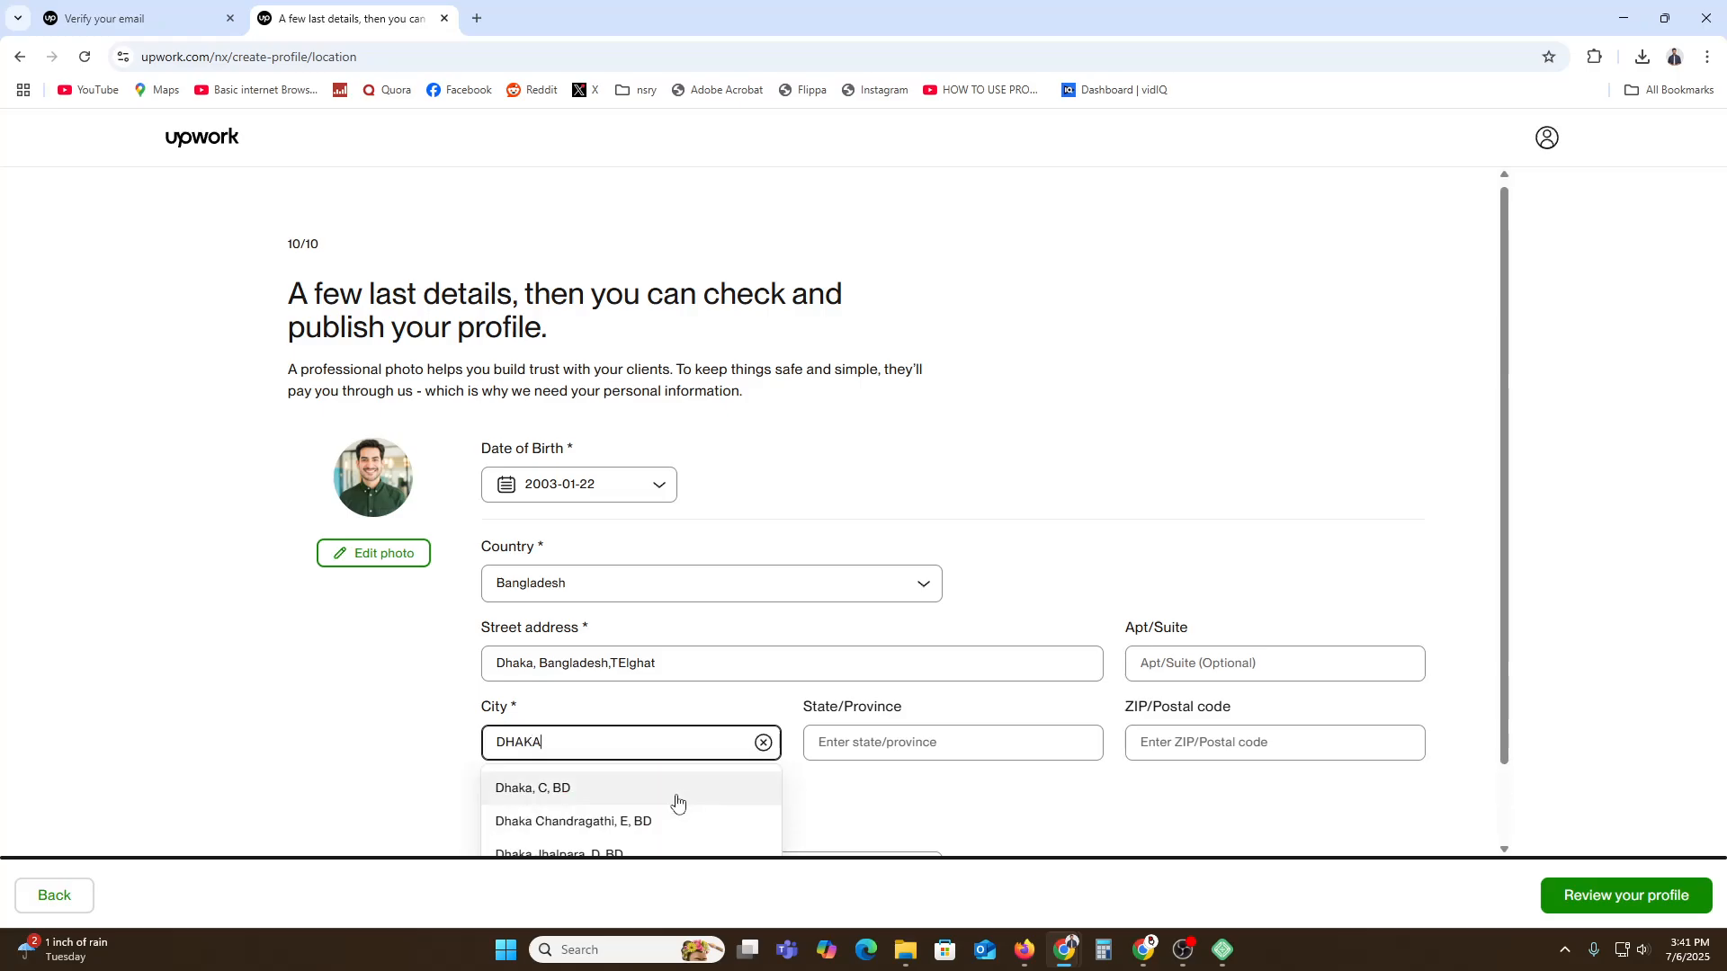
left_click(677, 801)
left_click(925, 741)
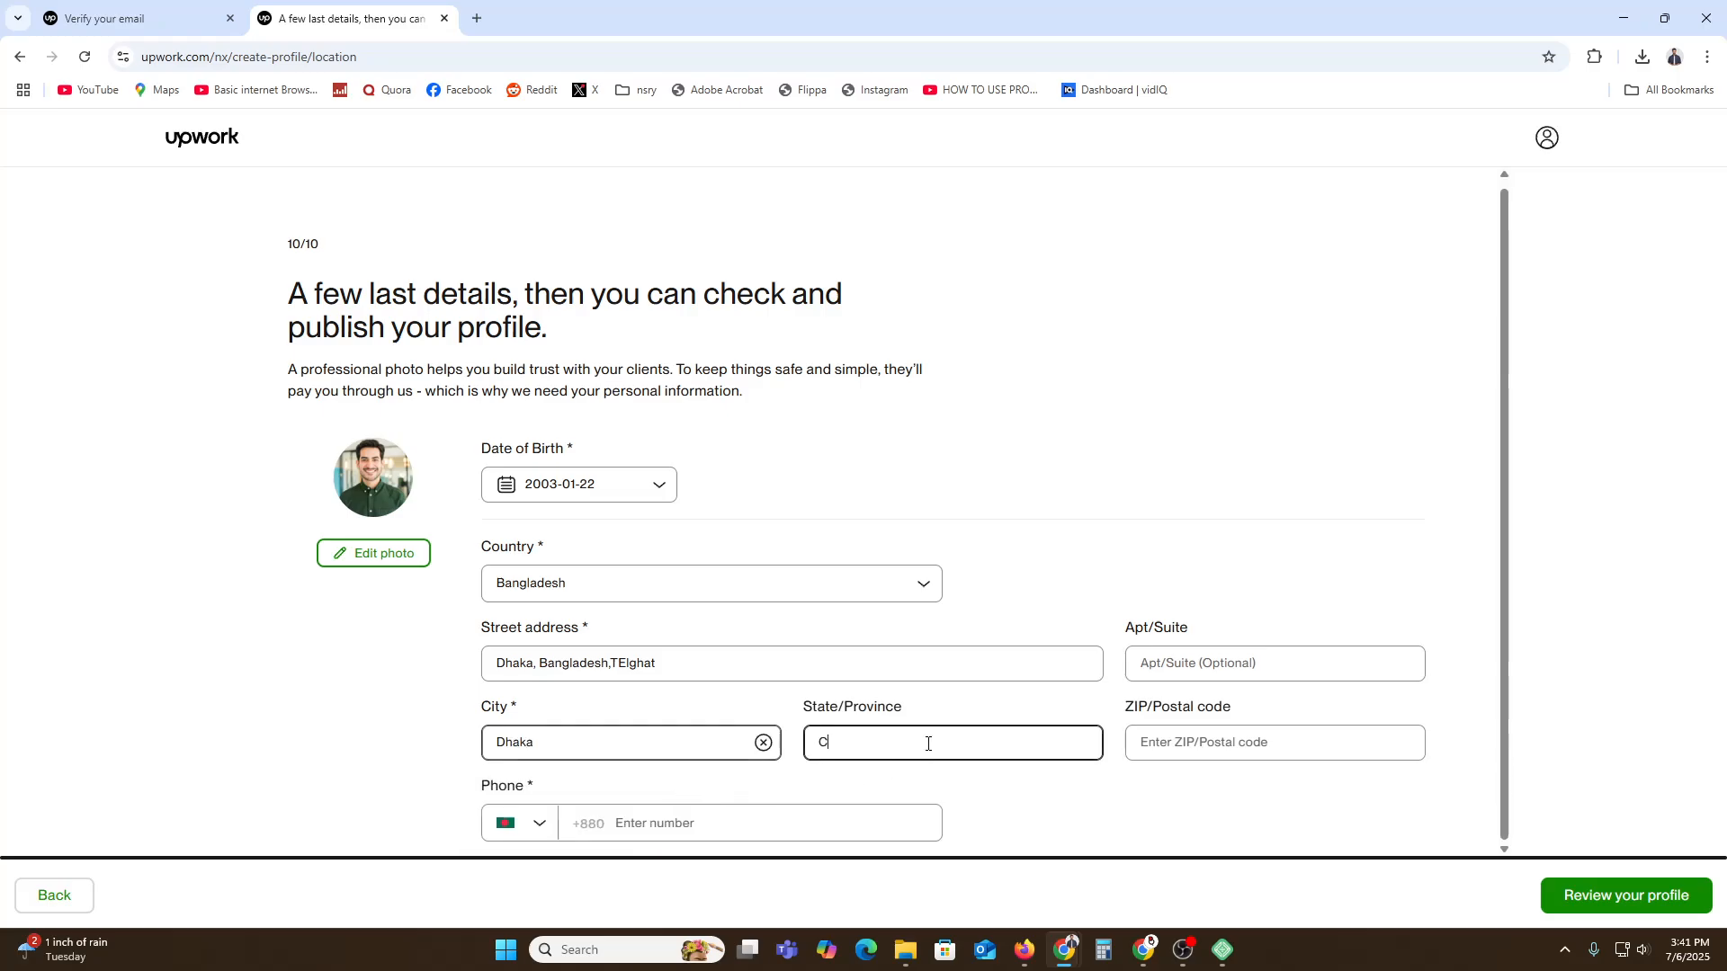
left_click(630, 823)
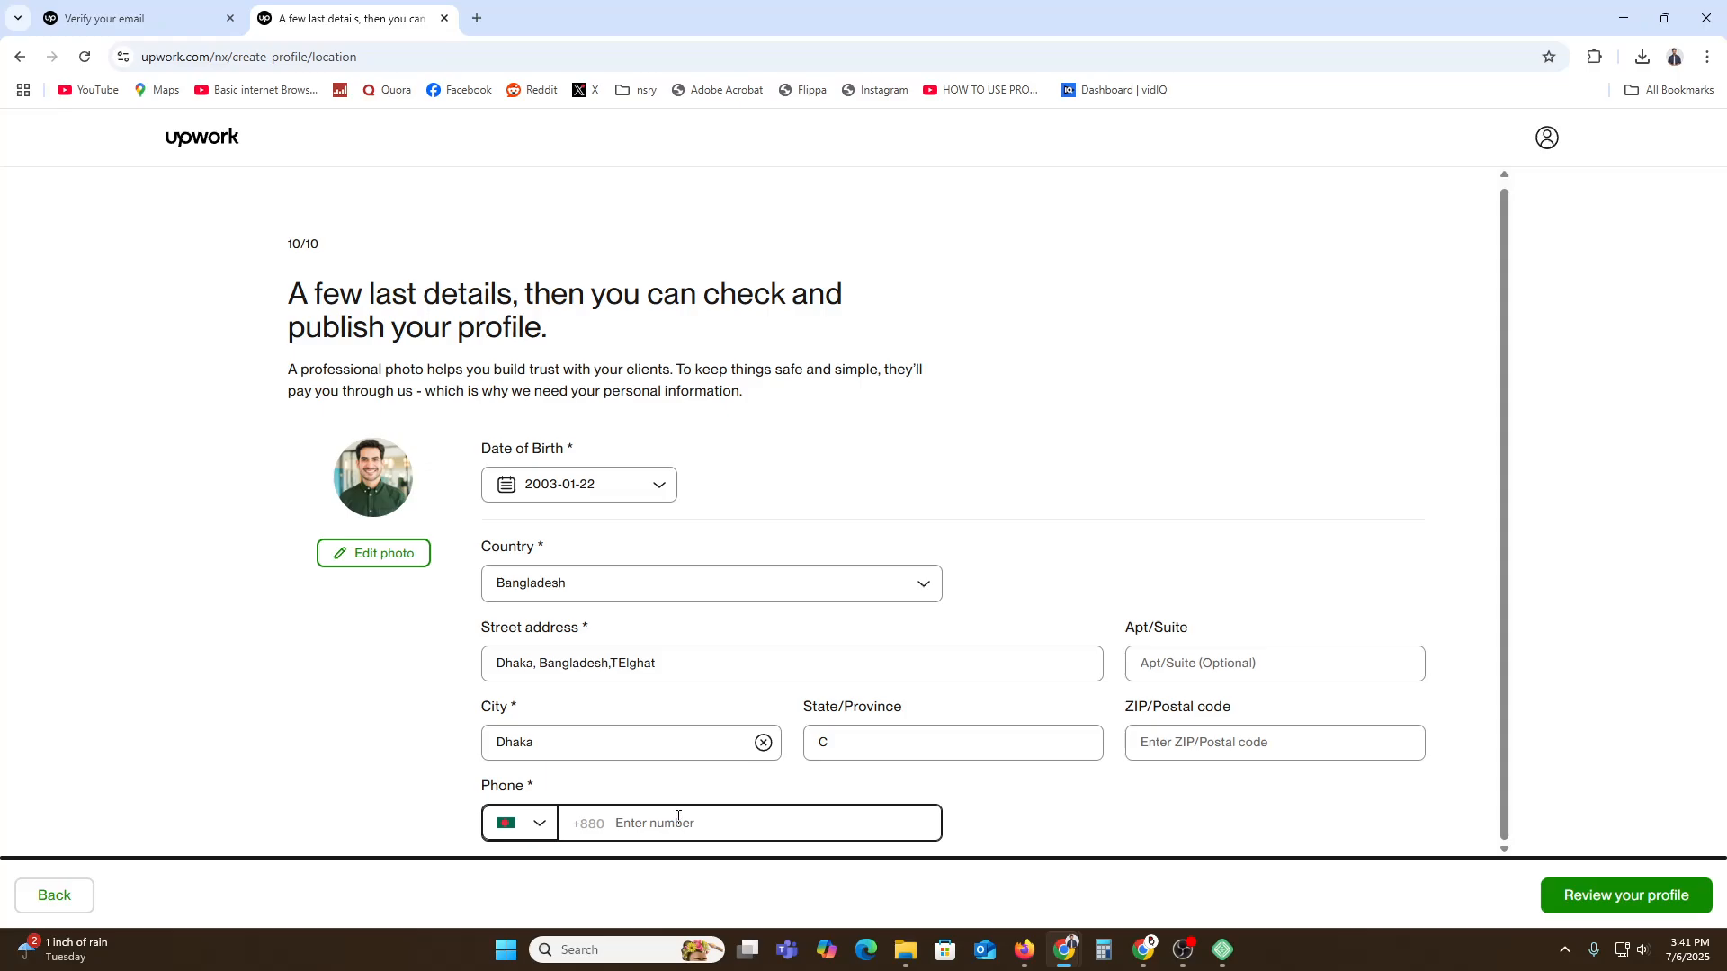
Review and submit the profile, then scroll through the Connects offer page.
left_click(1661, 894)
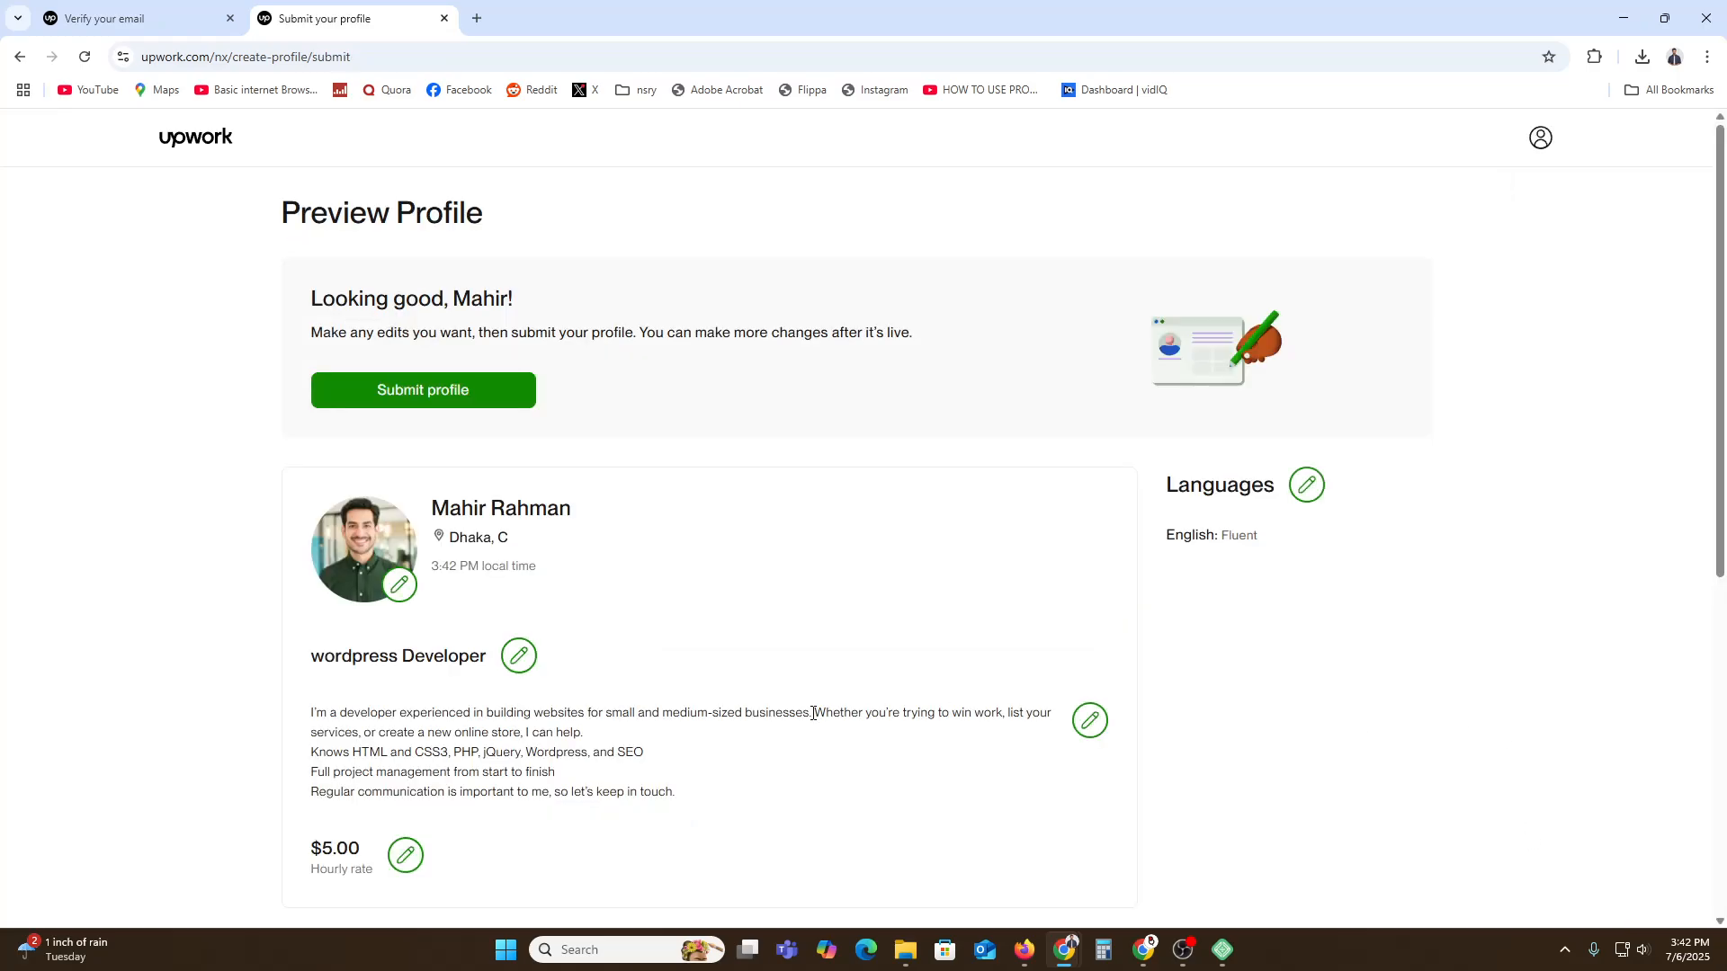
left_click(392, 398)
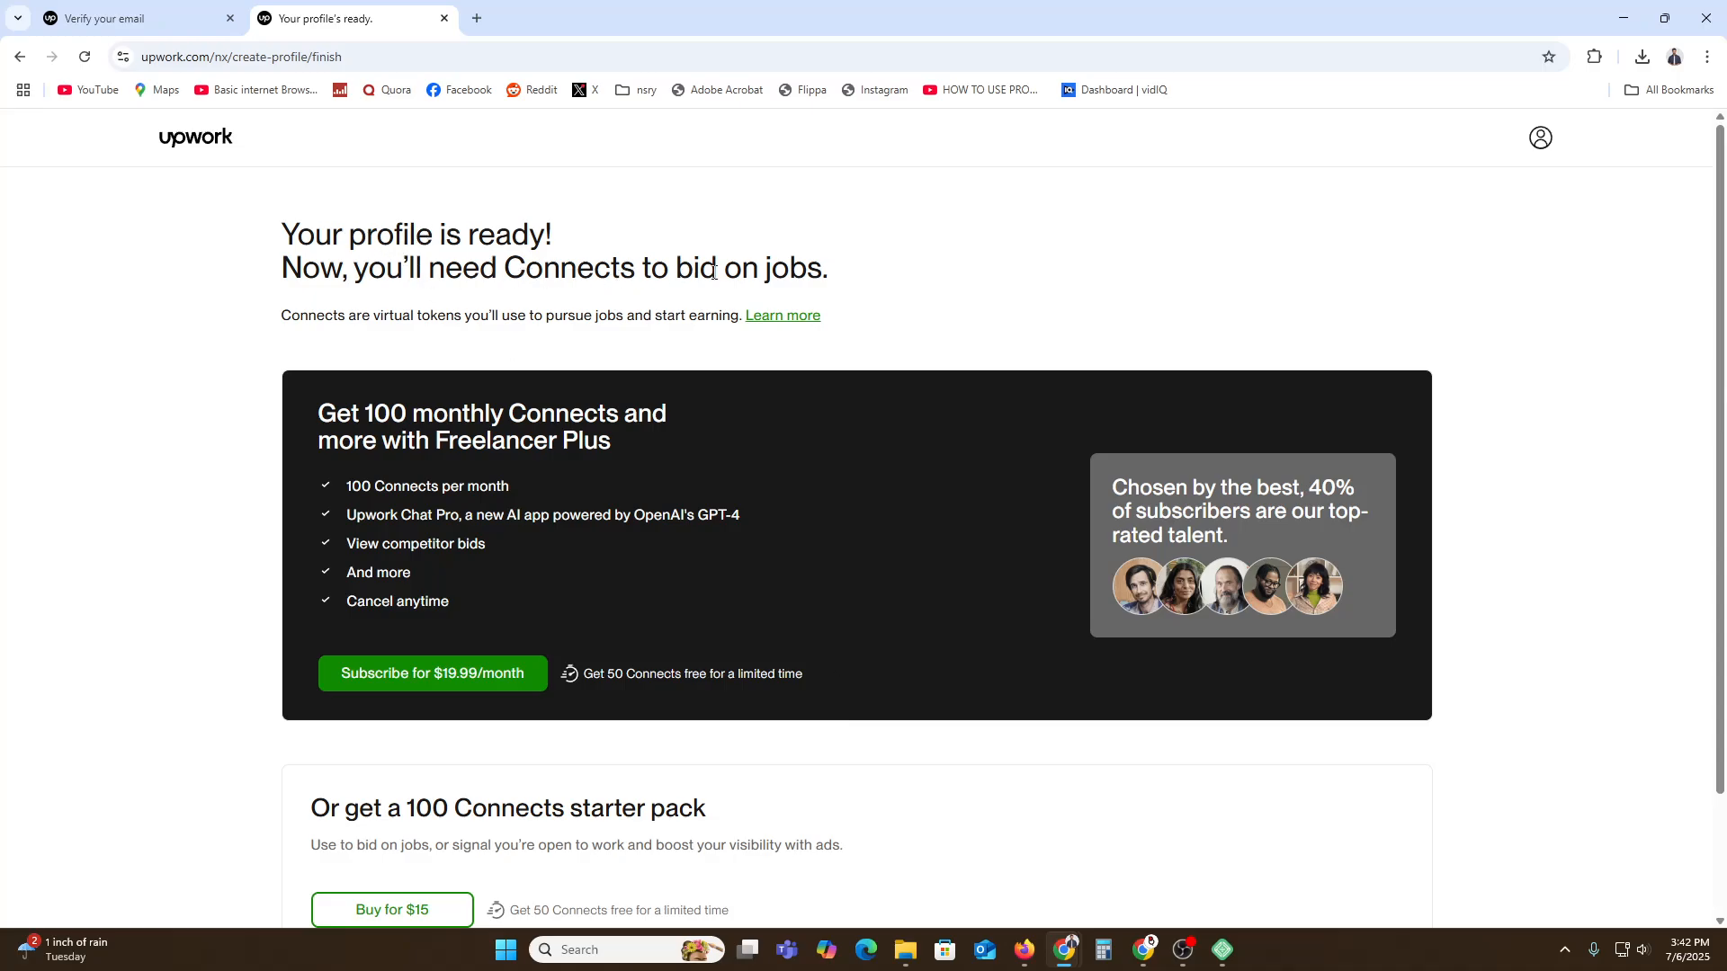
scroll(731, 513, "down", 2)
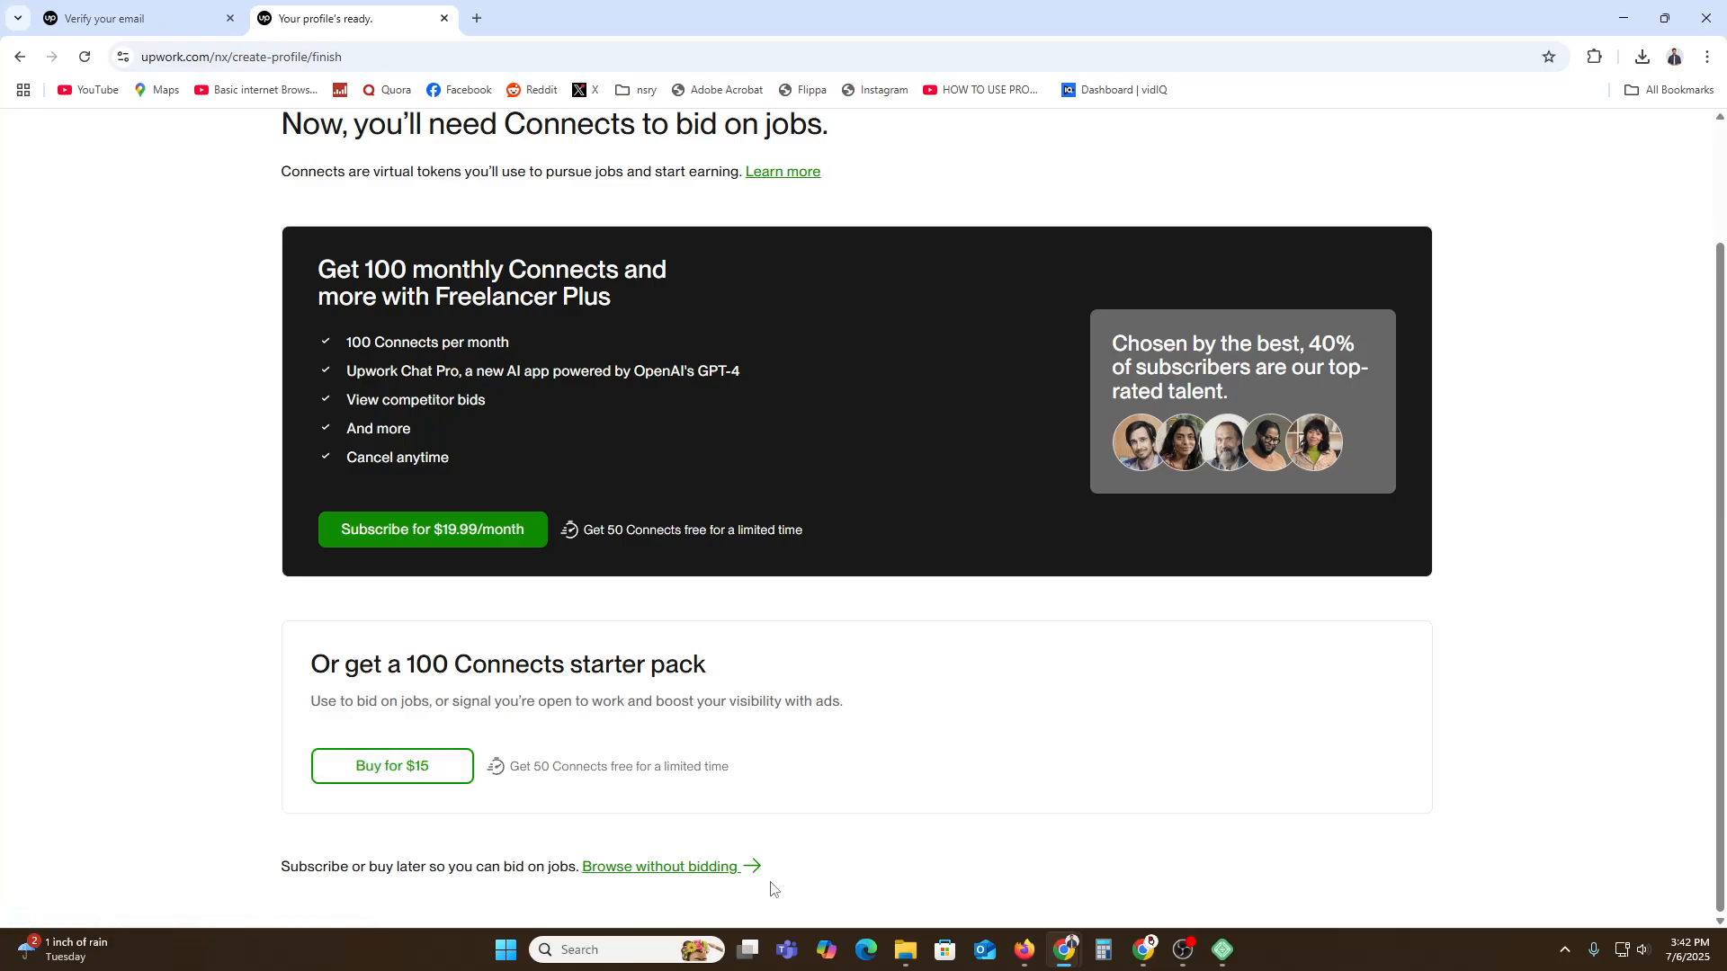
scroll(871, 864, "up", 2)
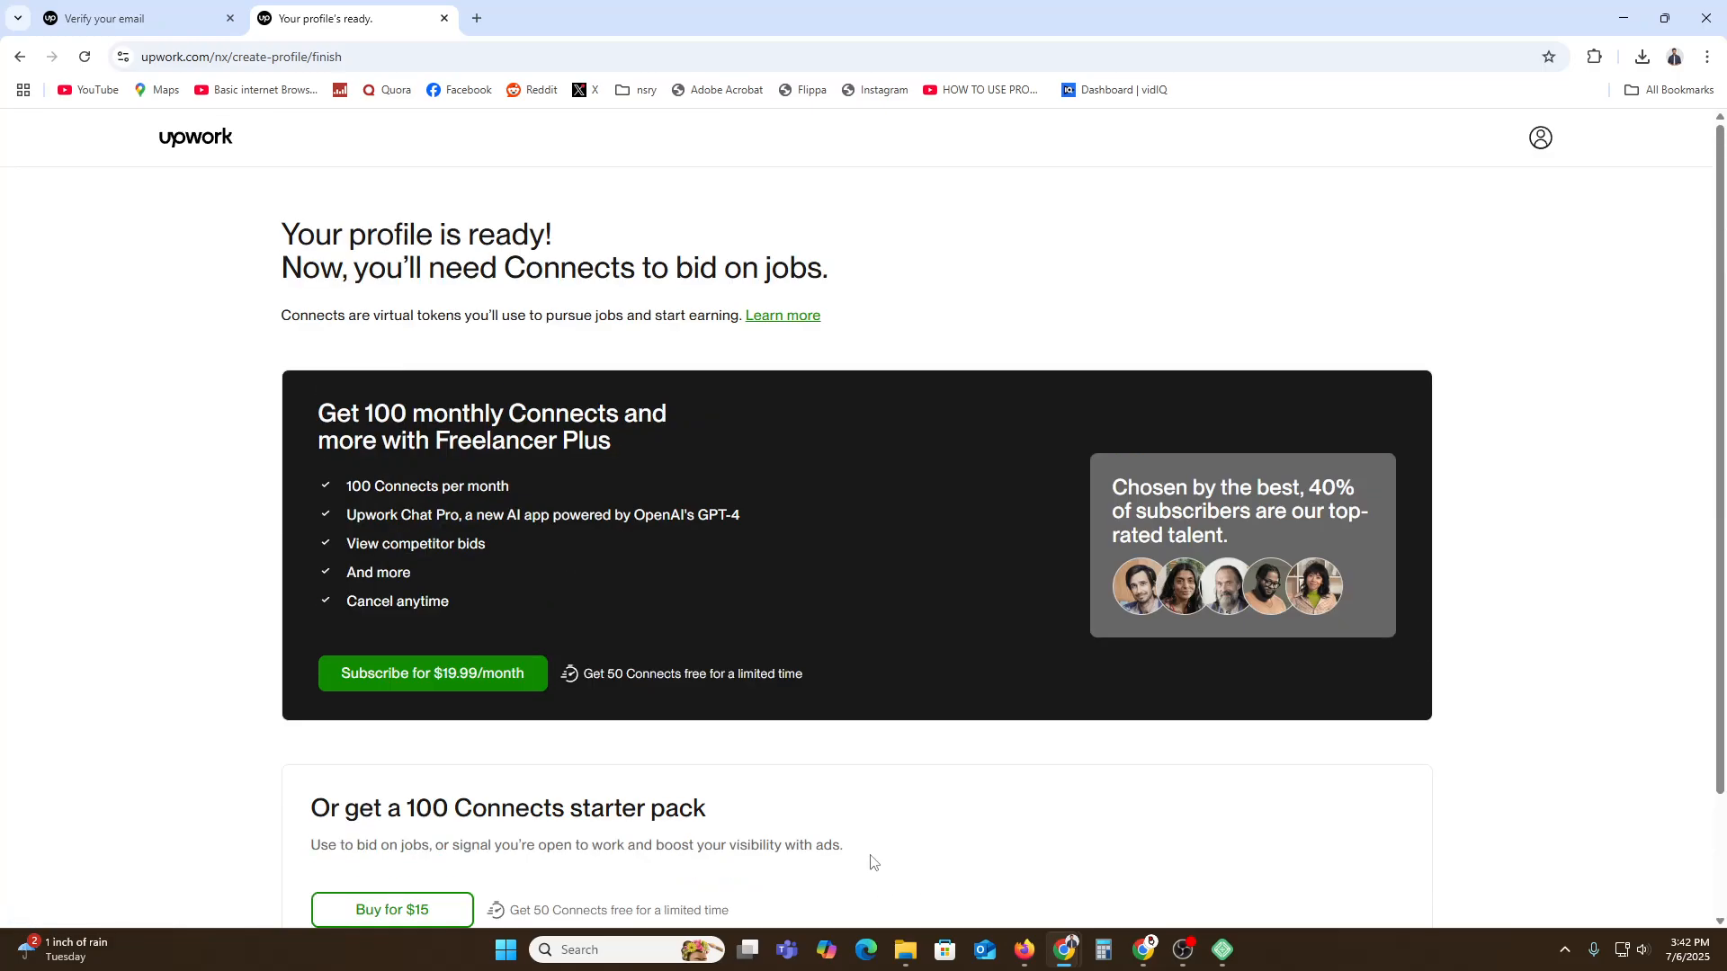
scroll(871, 864, "down", 2)
Browse without buying Connects and close the 40%-complete profile checklist.
left_click(670, 868)
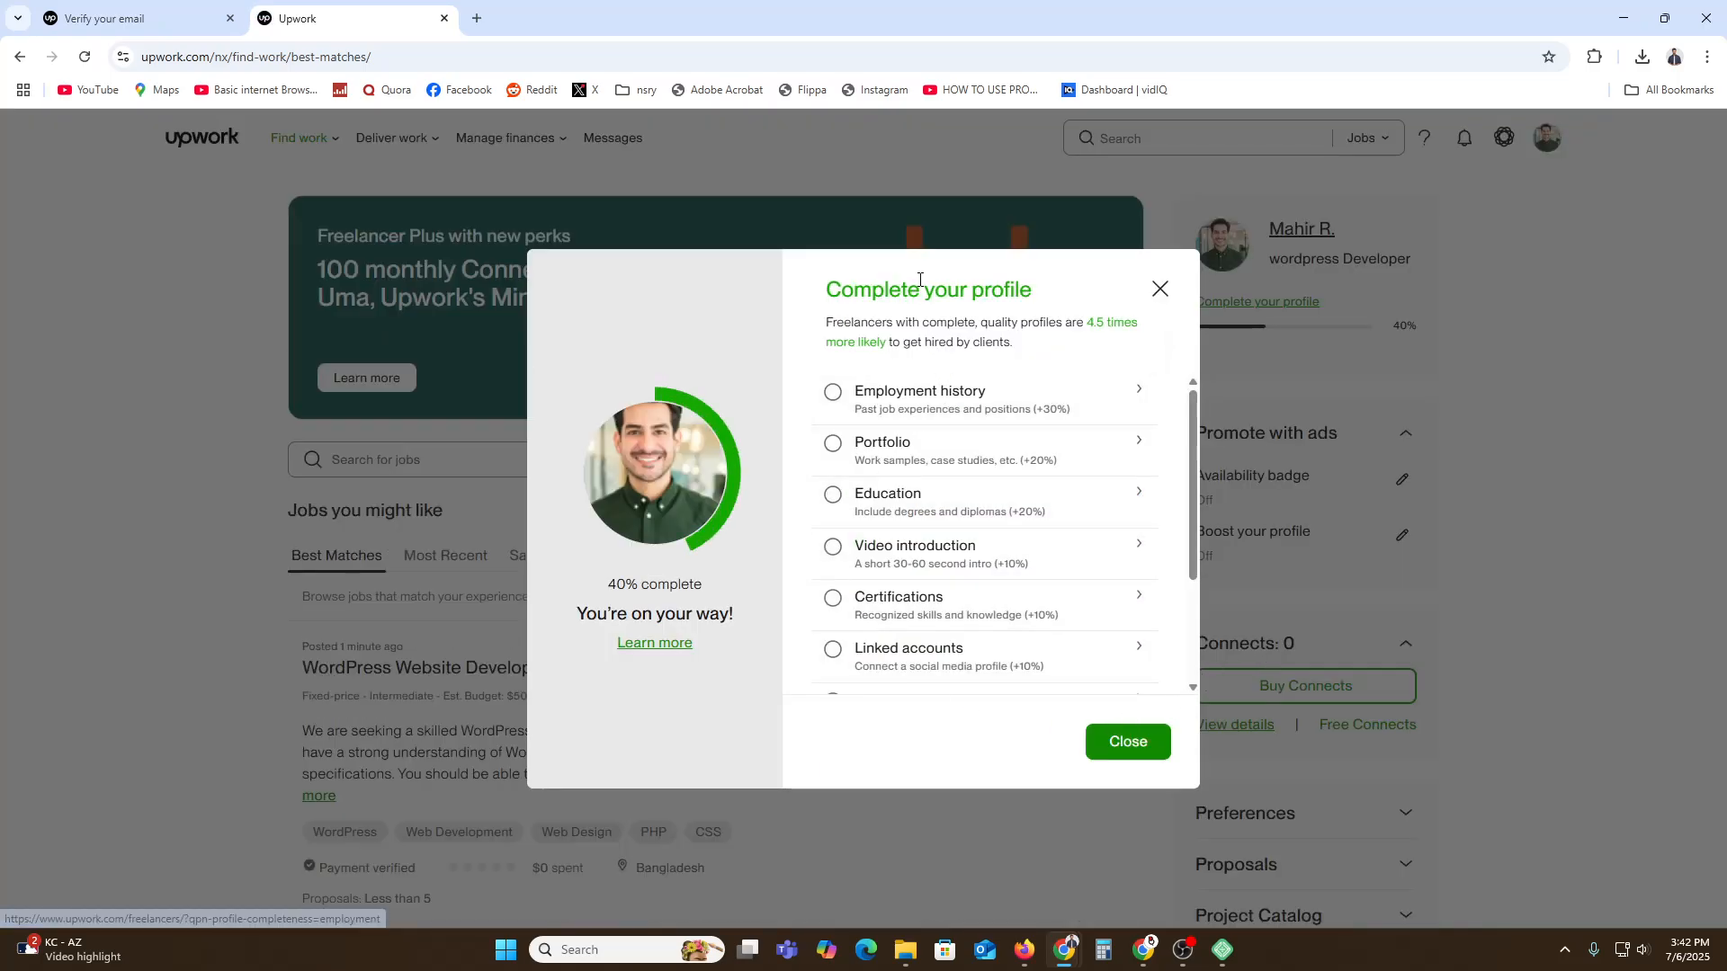
scroll(948, 495, "down", 3)
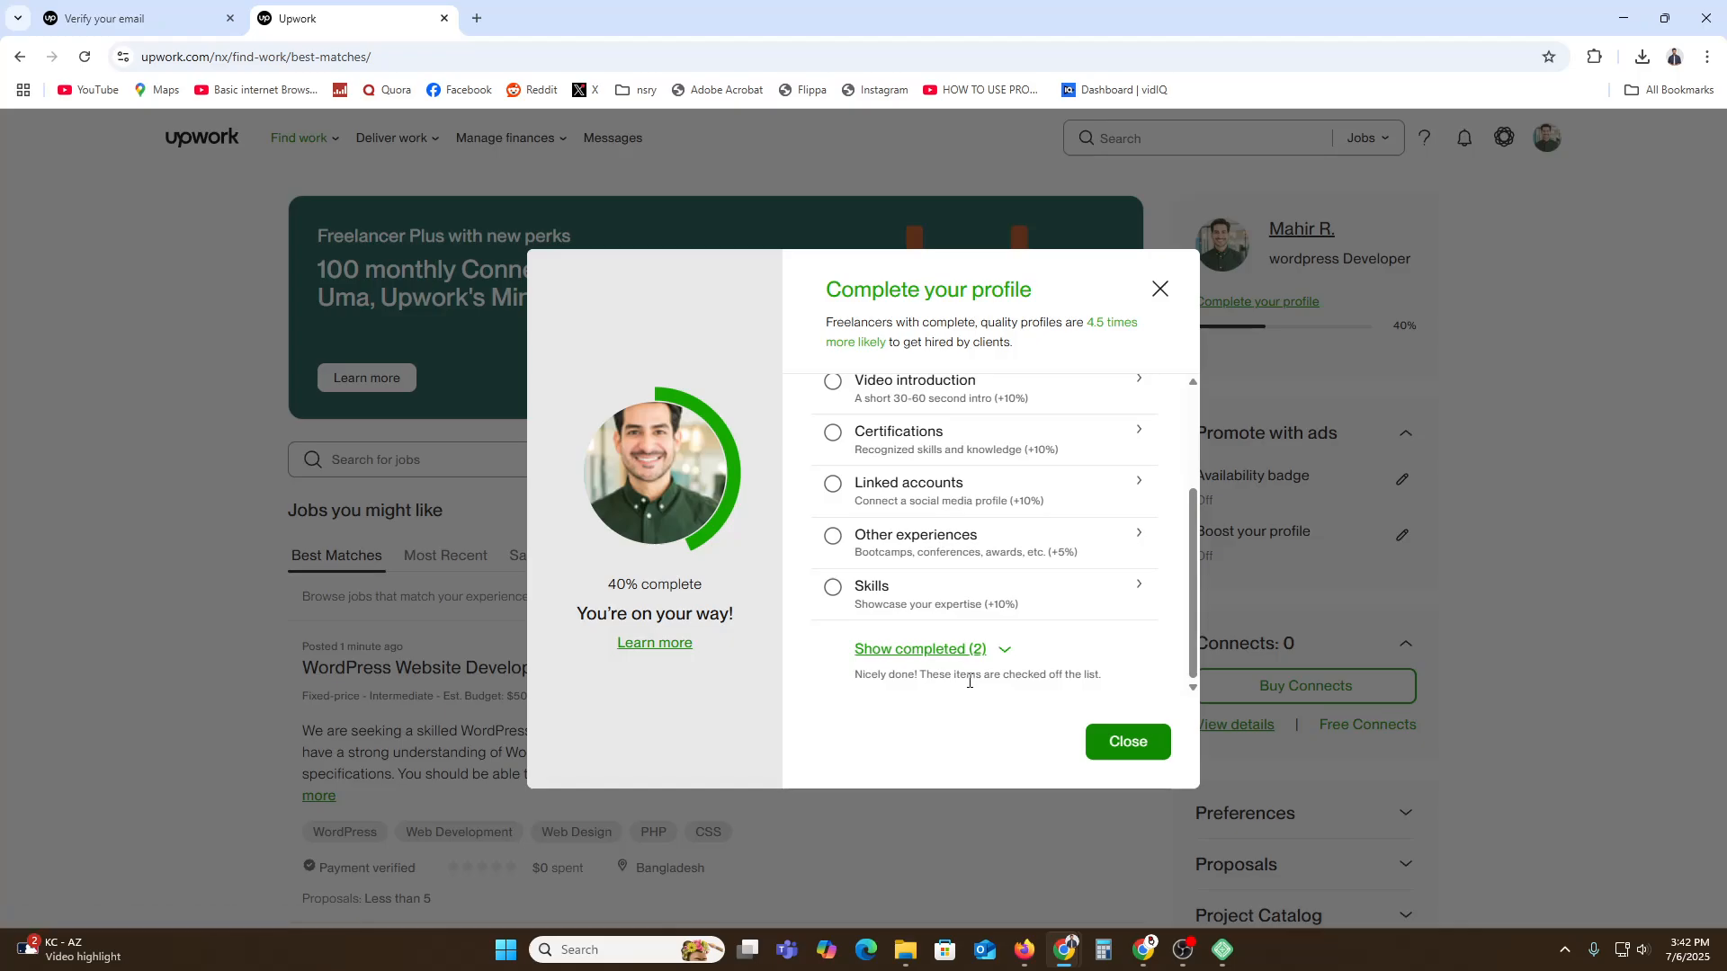
scroll(963, 652, "up", 3)
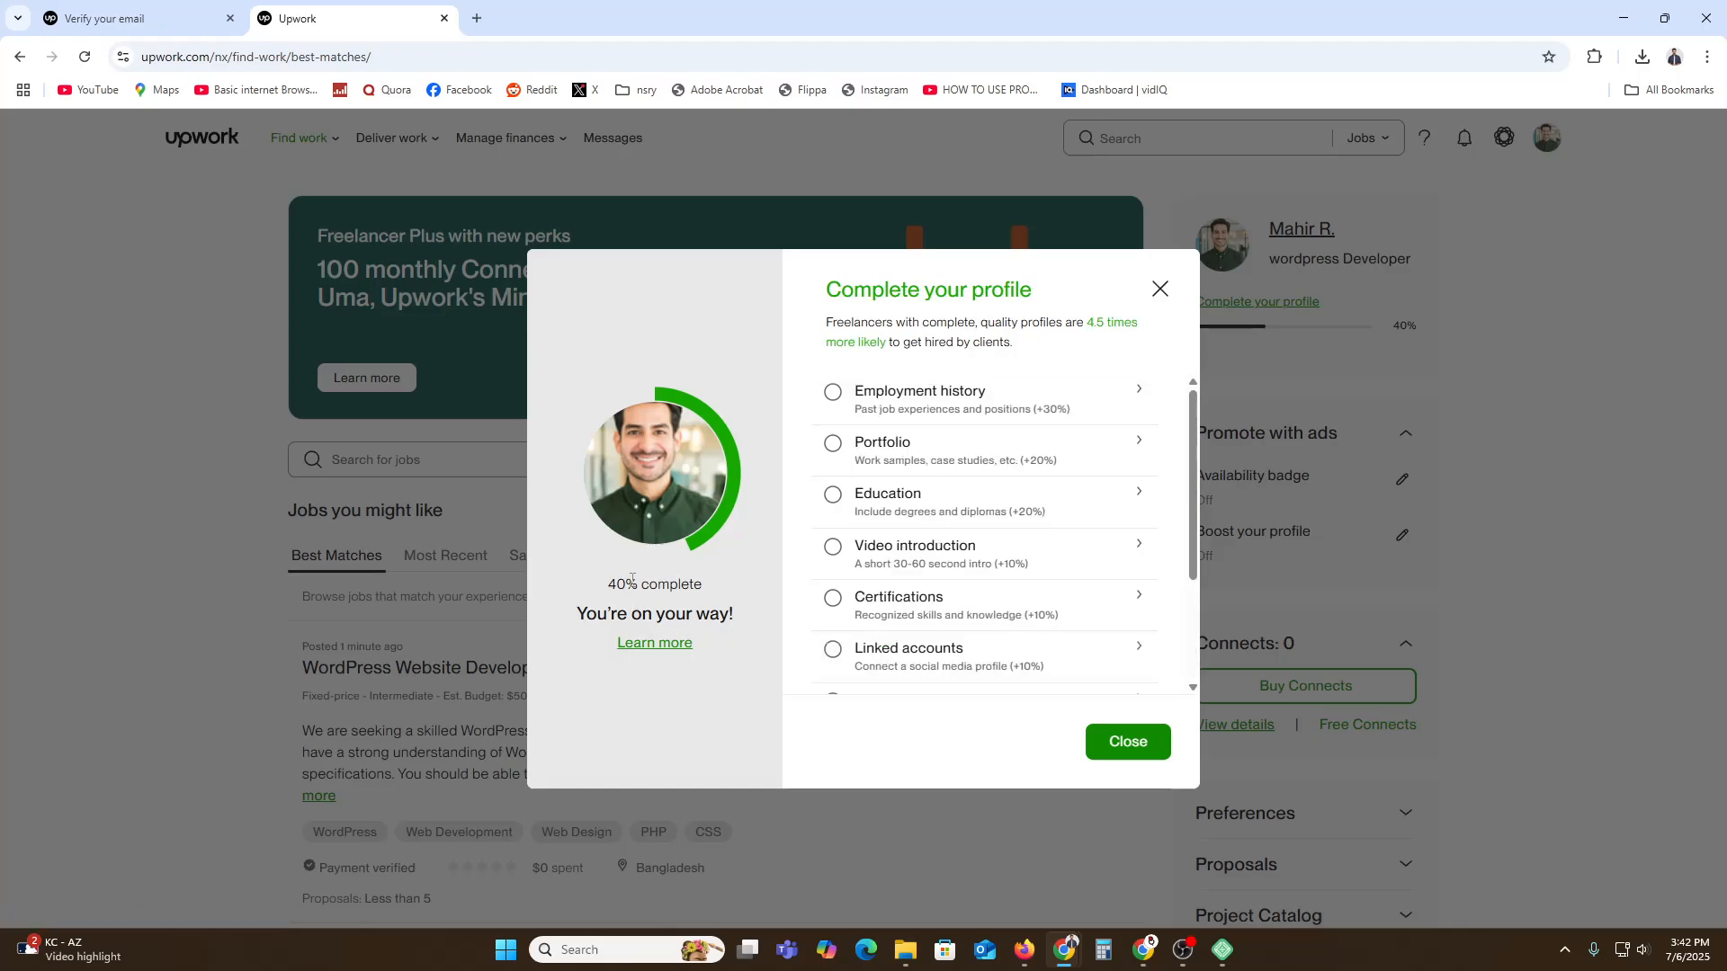
left_click_drag(641, 586, 617, 590)
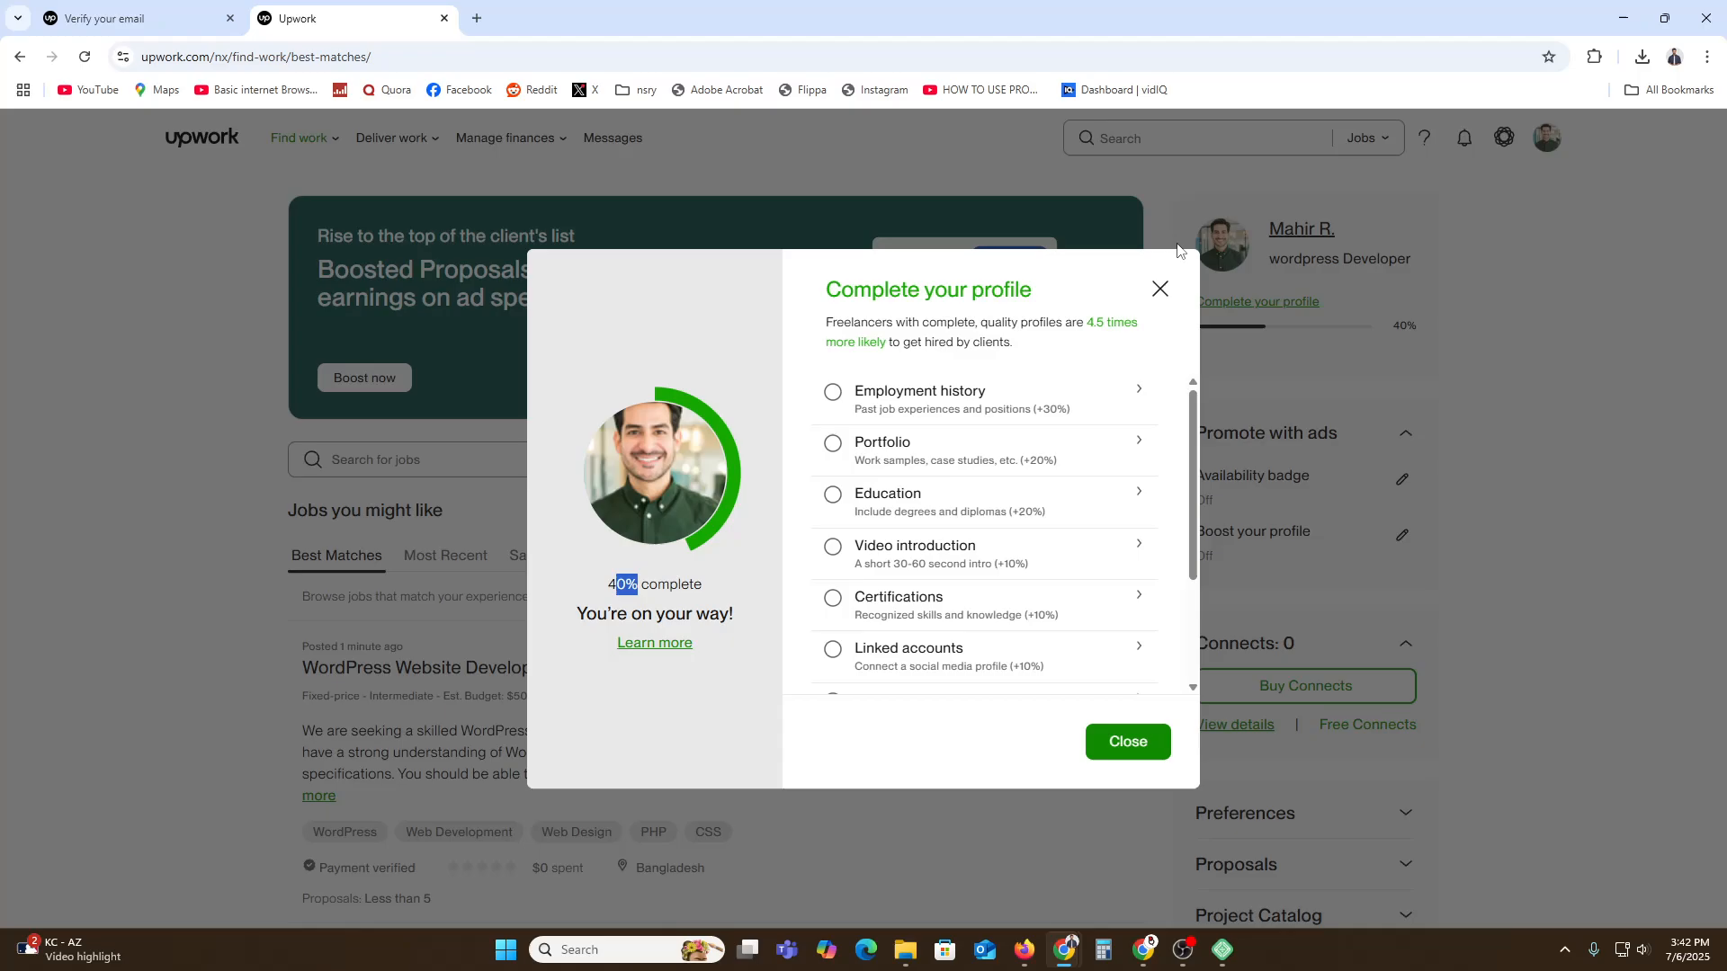
left_click(1161, 289)
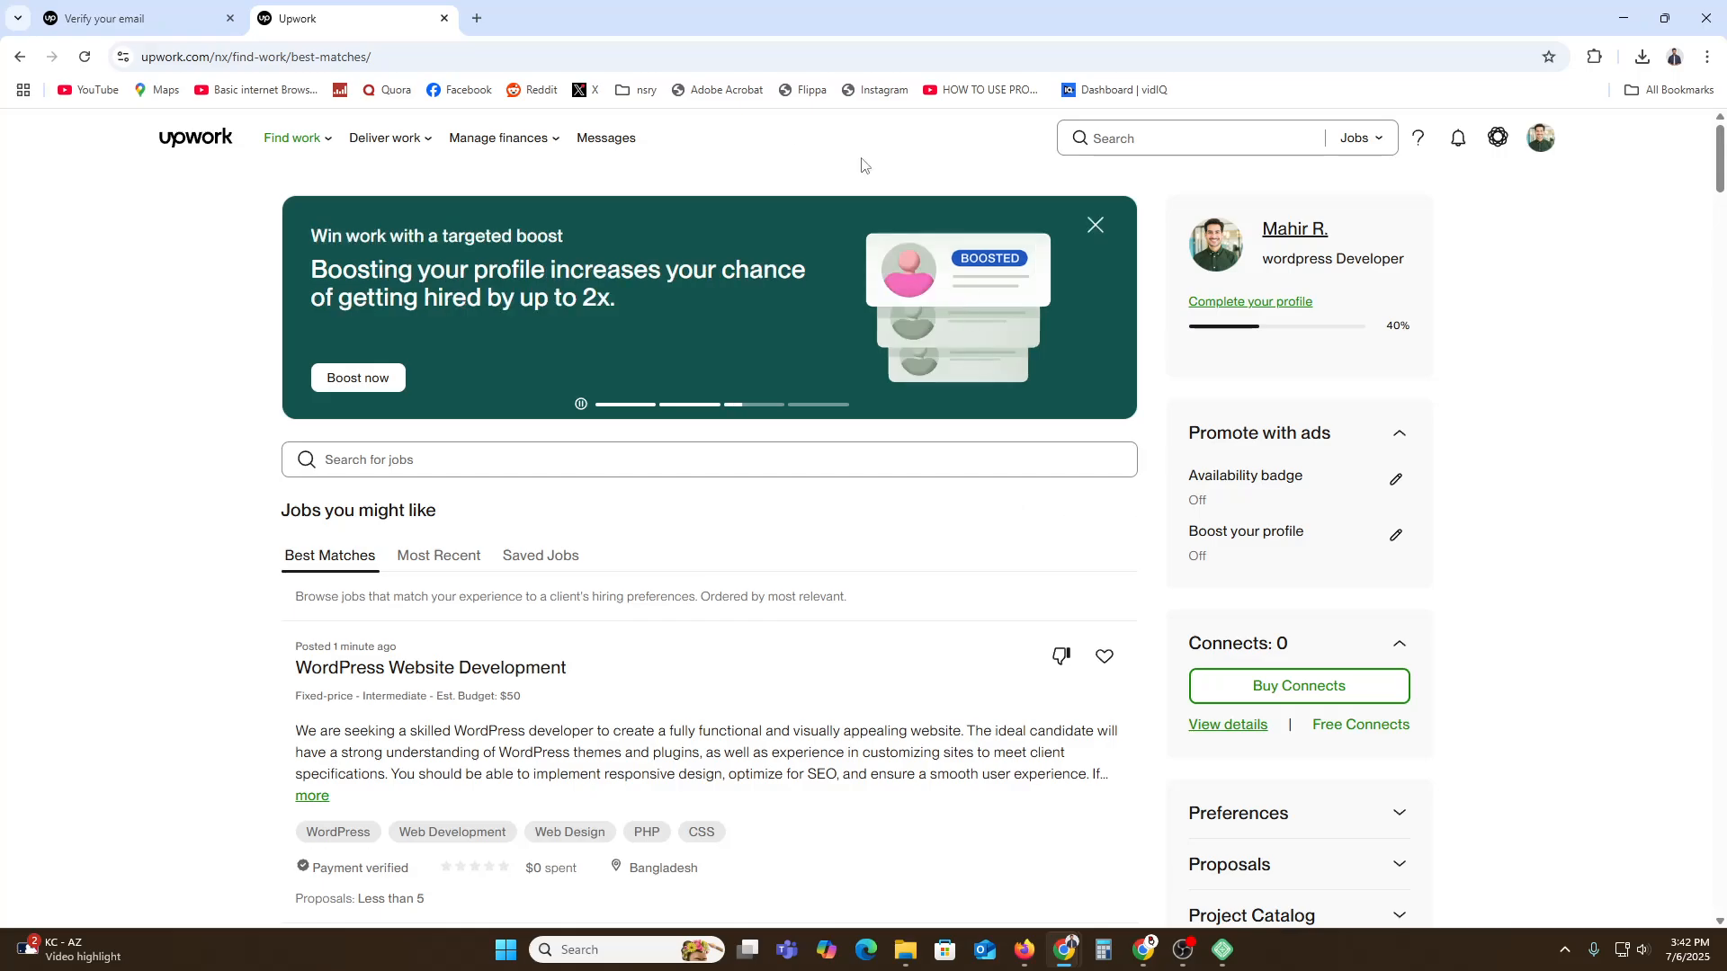
Search Find work for 'website development' jobs.
mouse_move(286, 141)
left_click(291, 191)
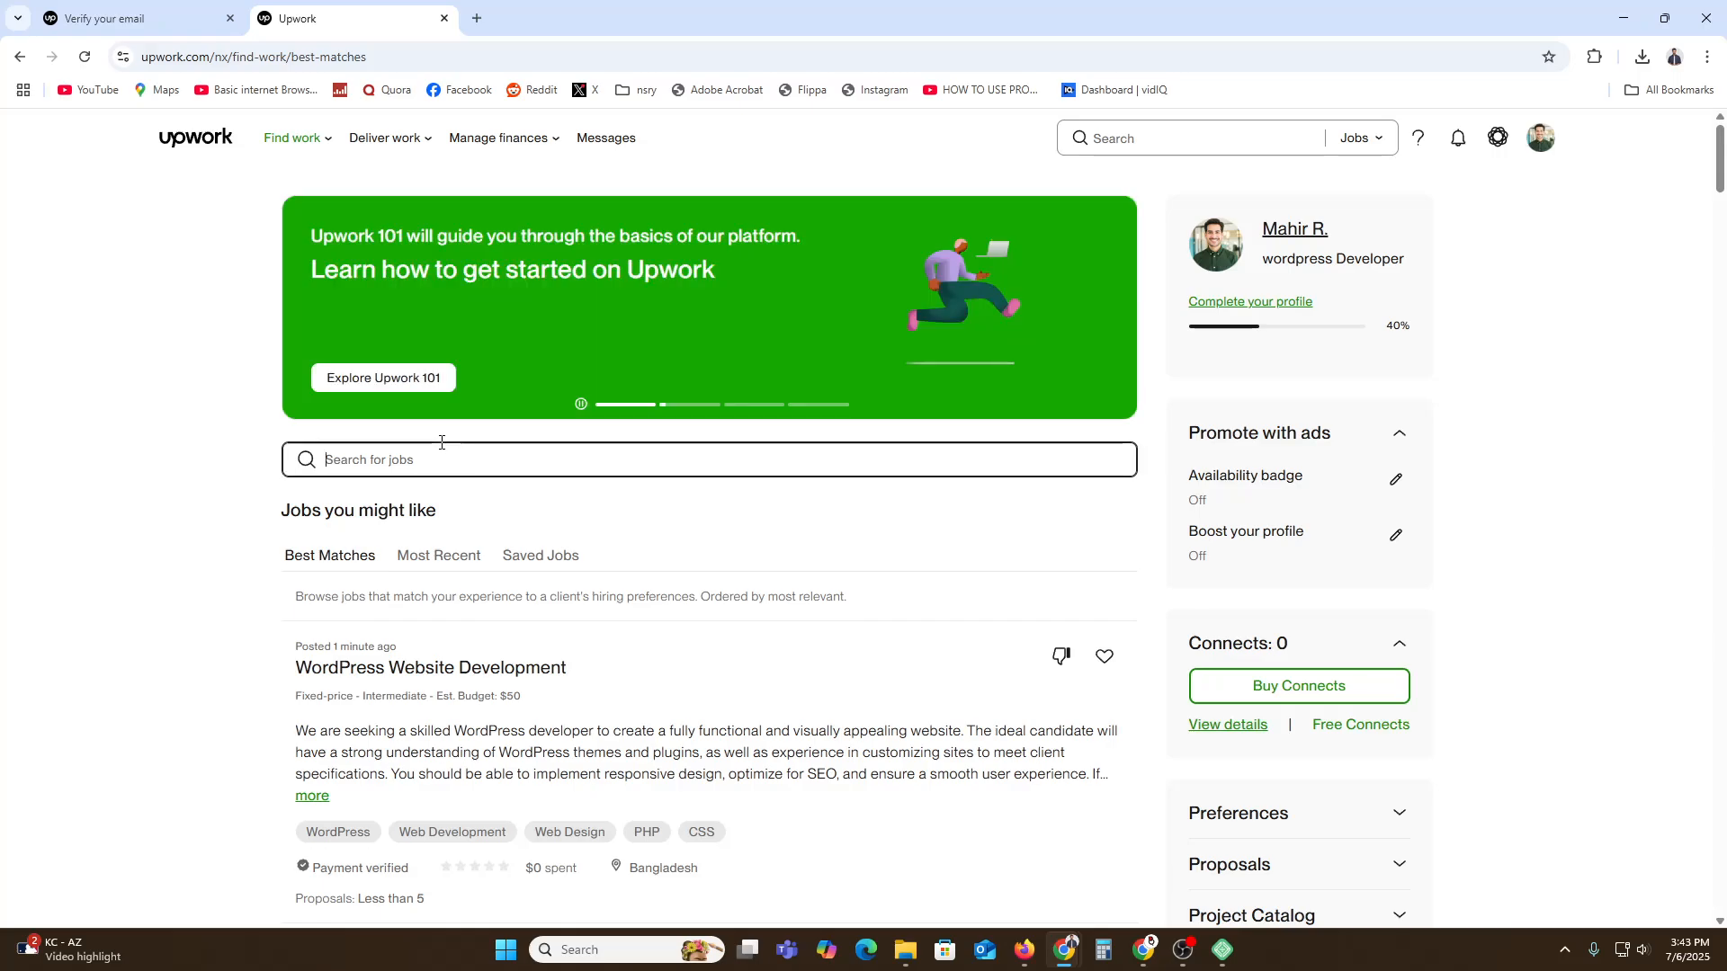
left_click(441, 445)
type("website dele")
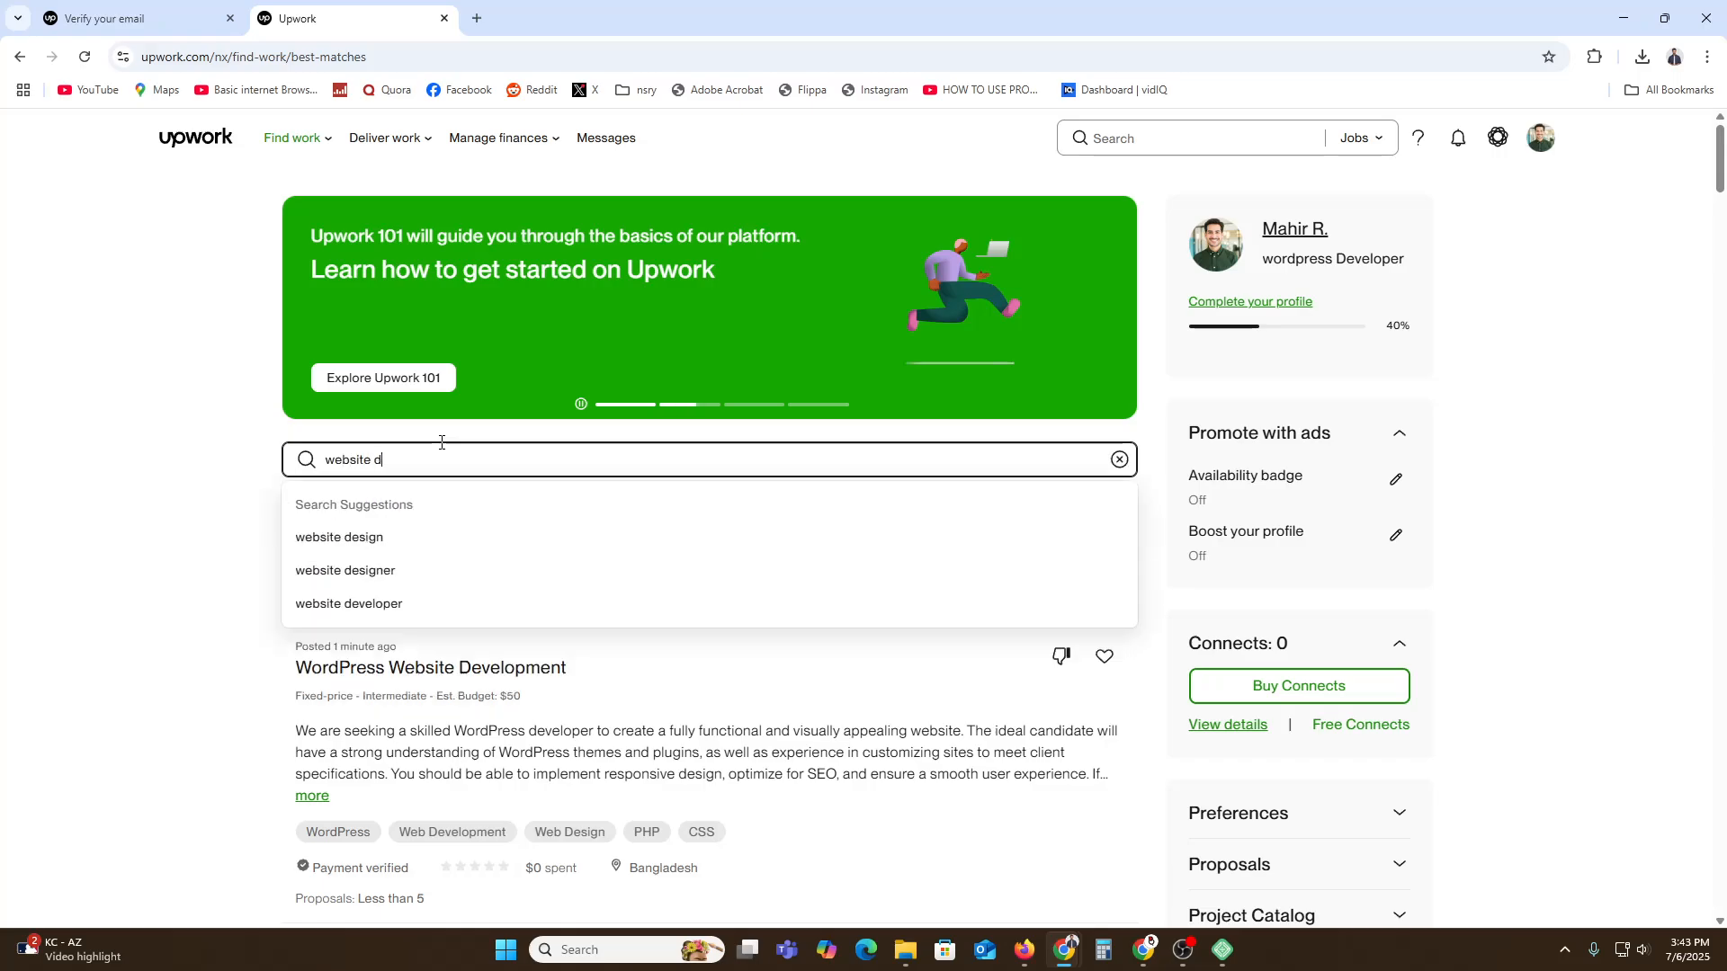
key("BackSpace")
key("BackSpace")
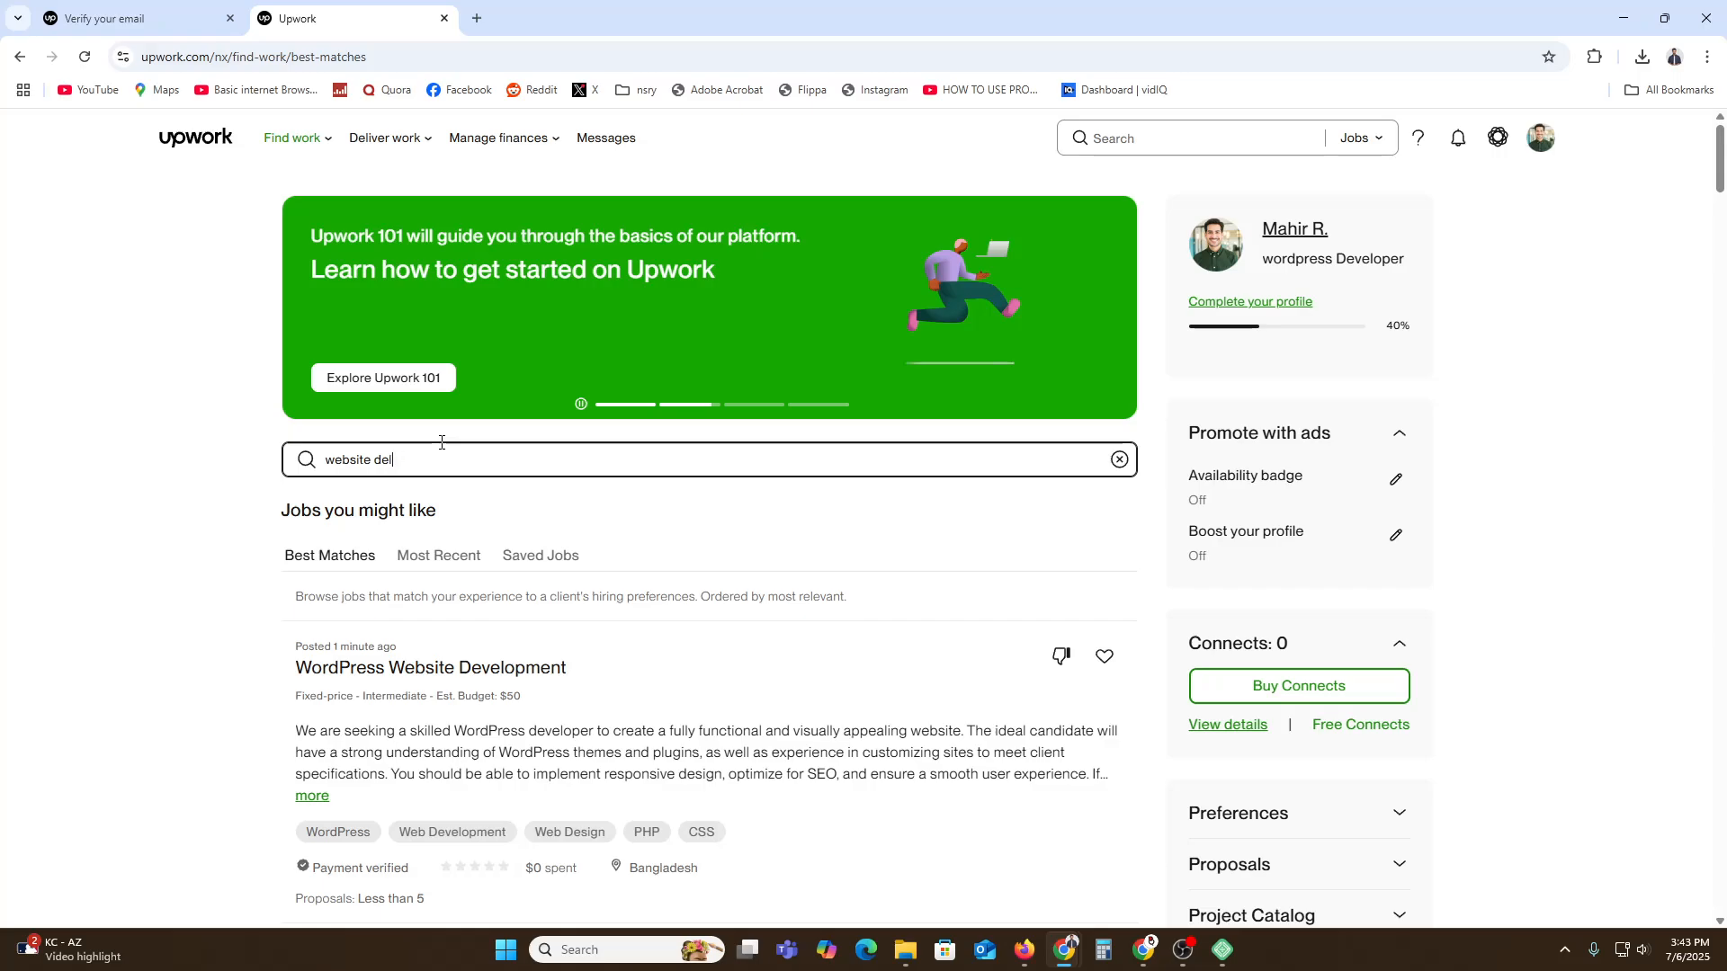
type("velopment")
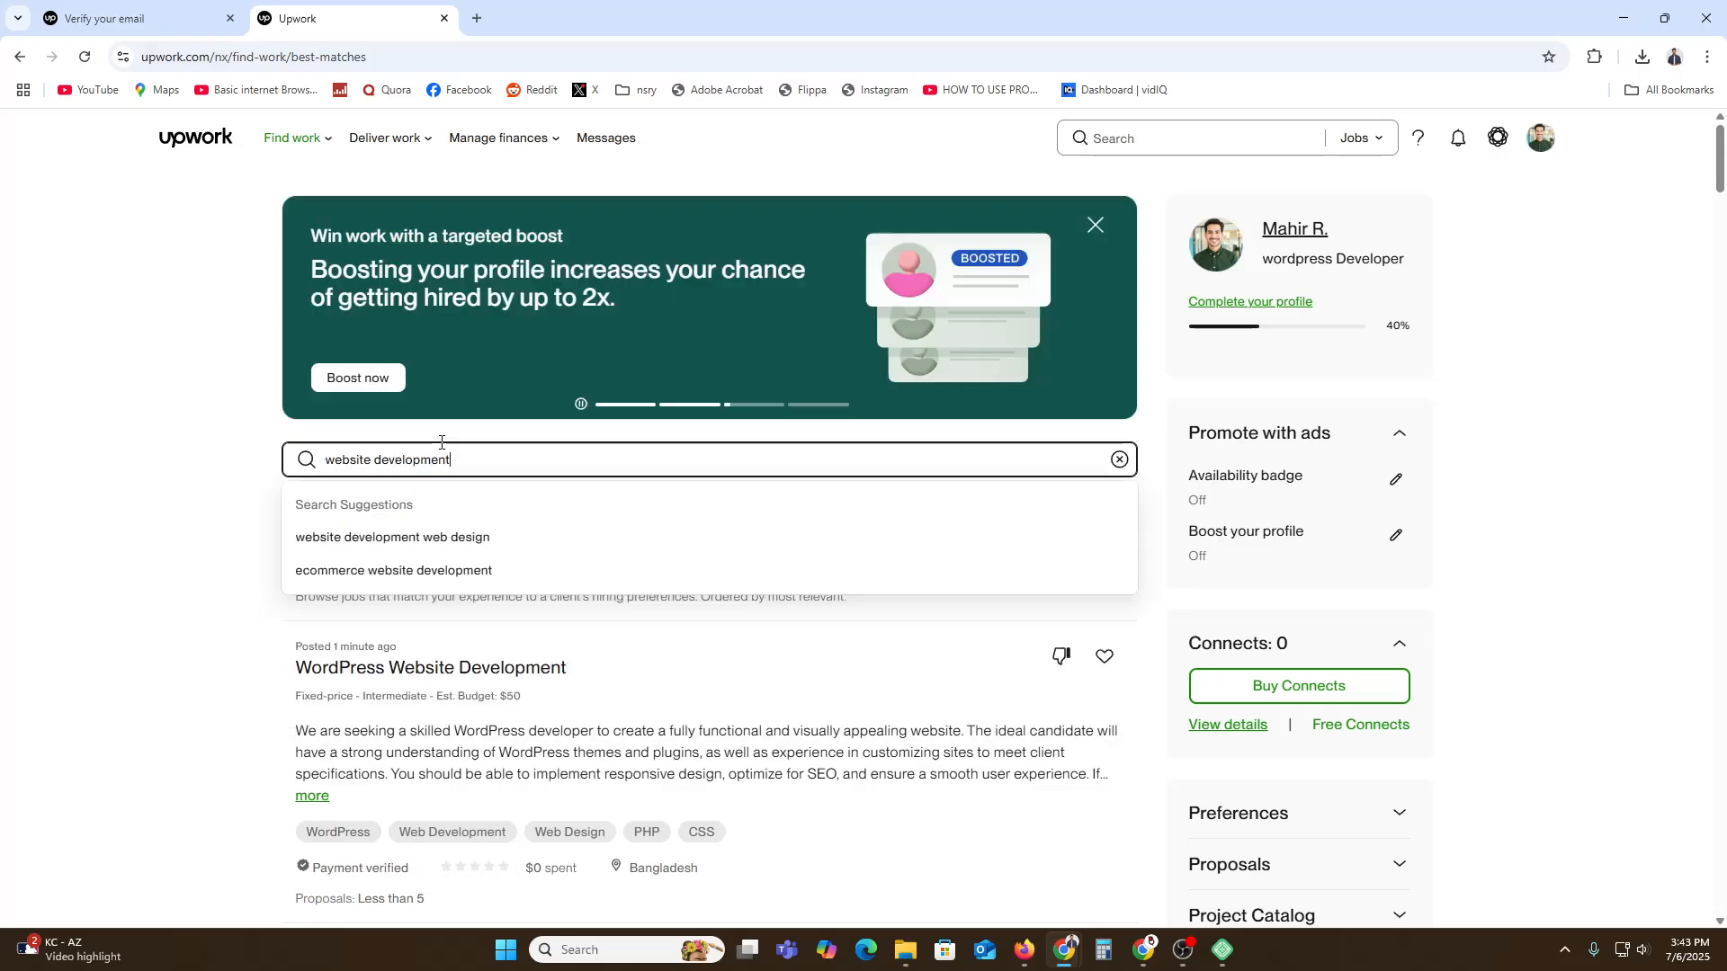
key("Return")
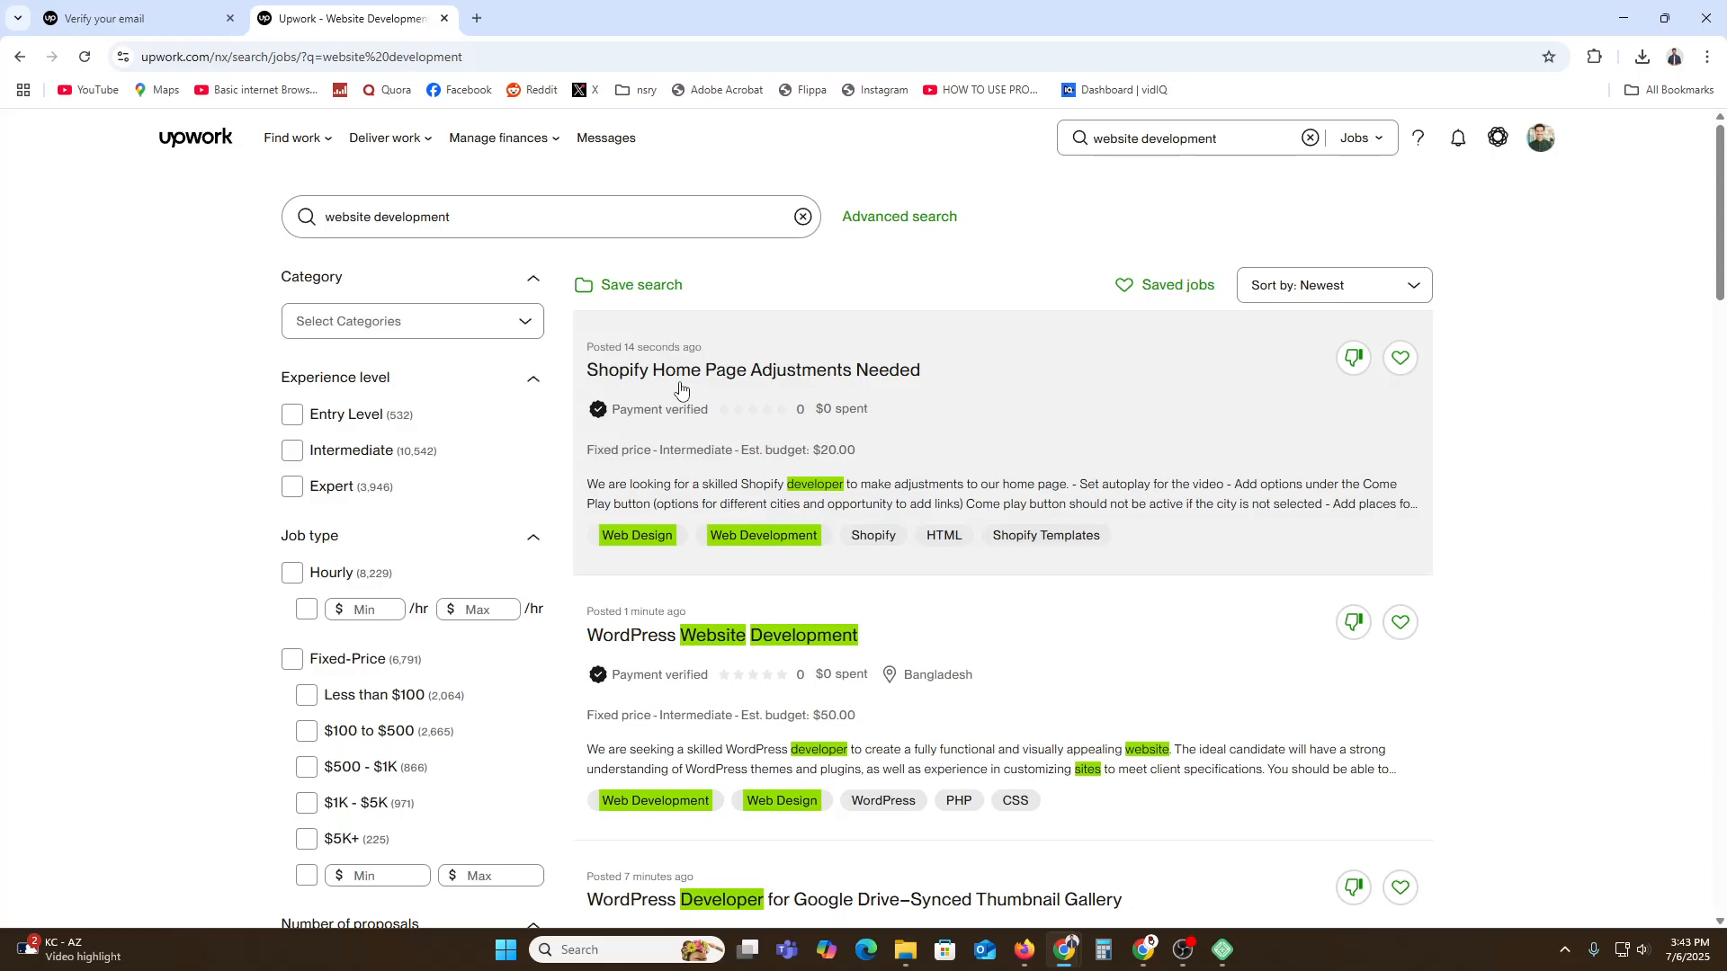
Look over the filter options in the search results sidebar.
scroll(368, 423, "down", 1)
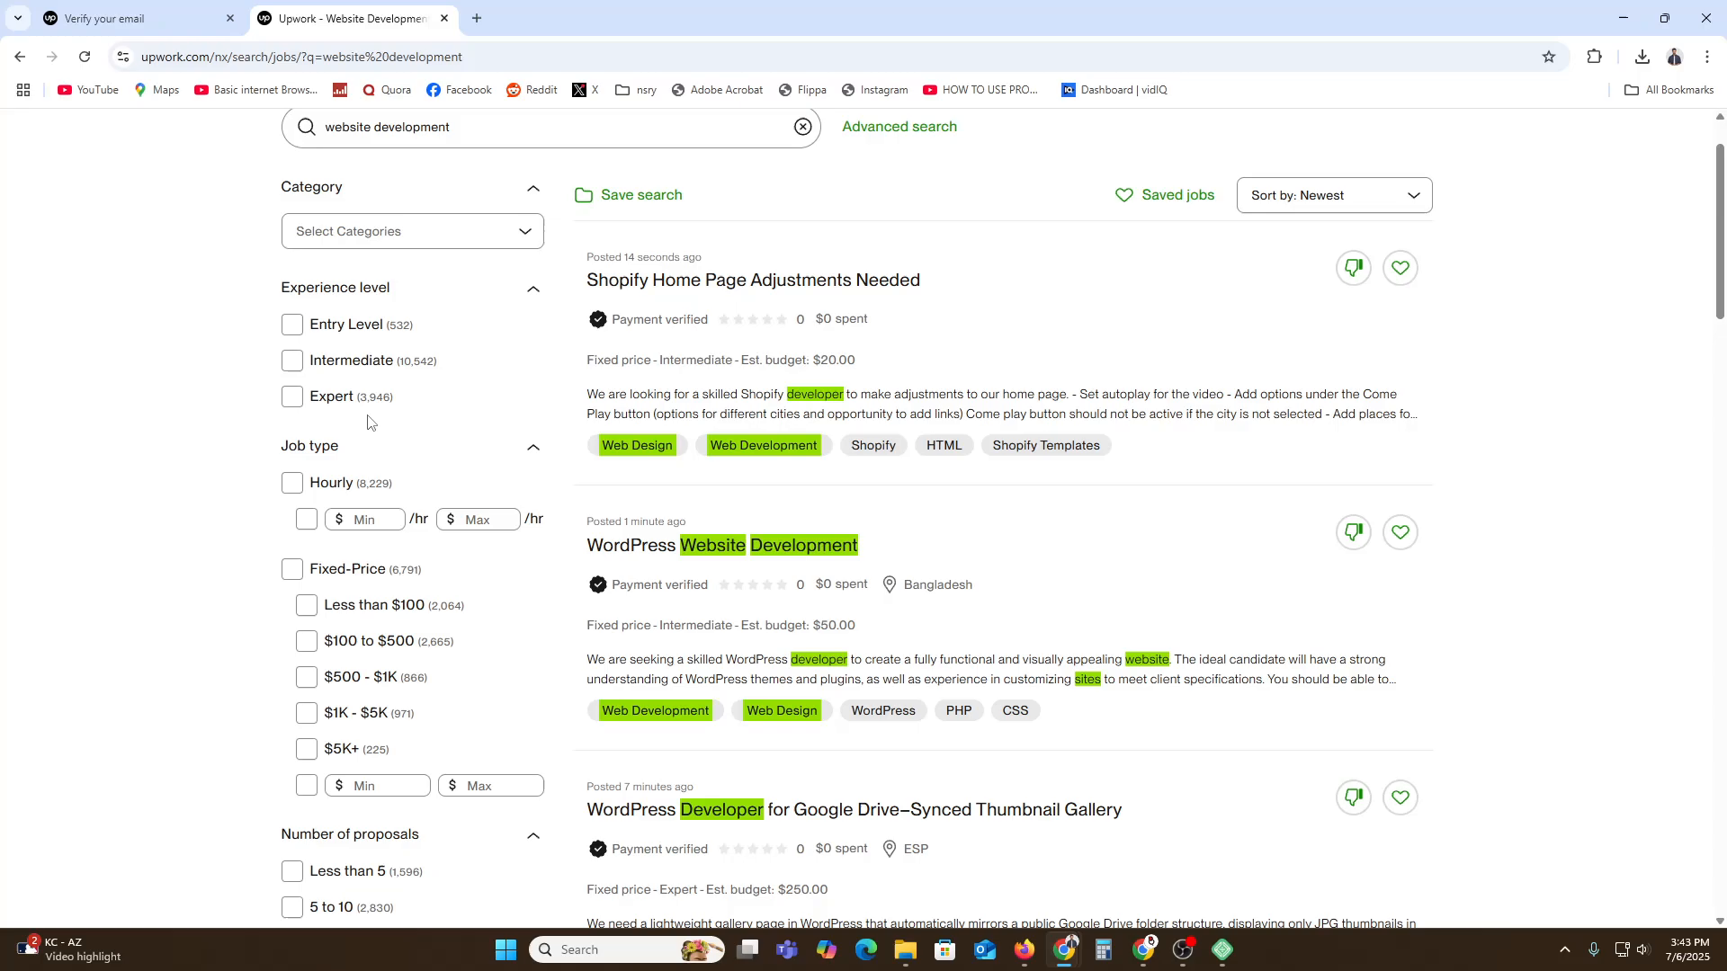
scroll(462, 499, "down", 10)
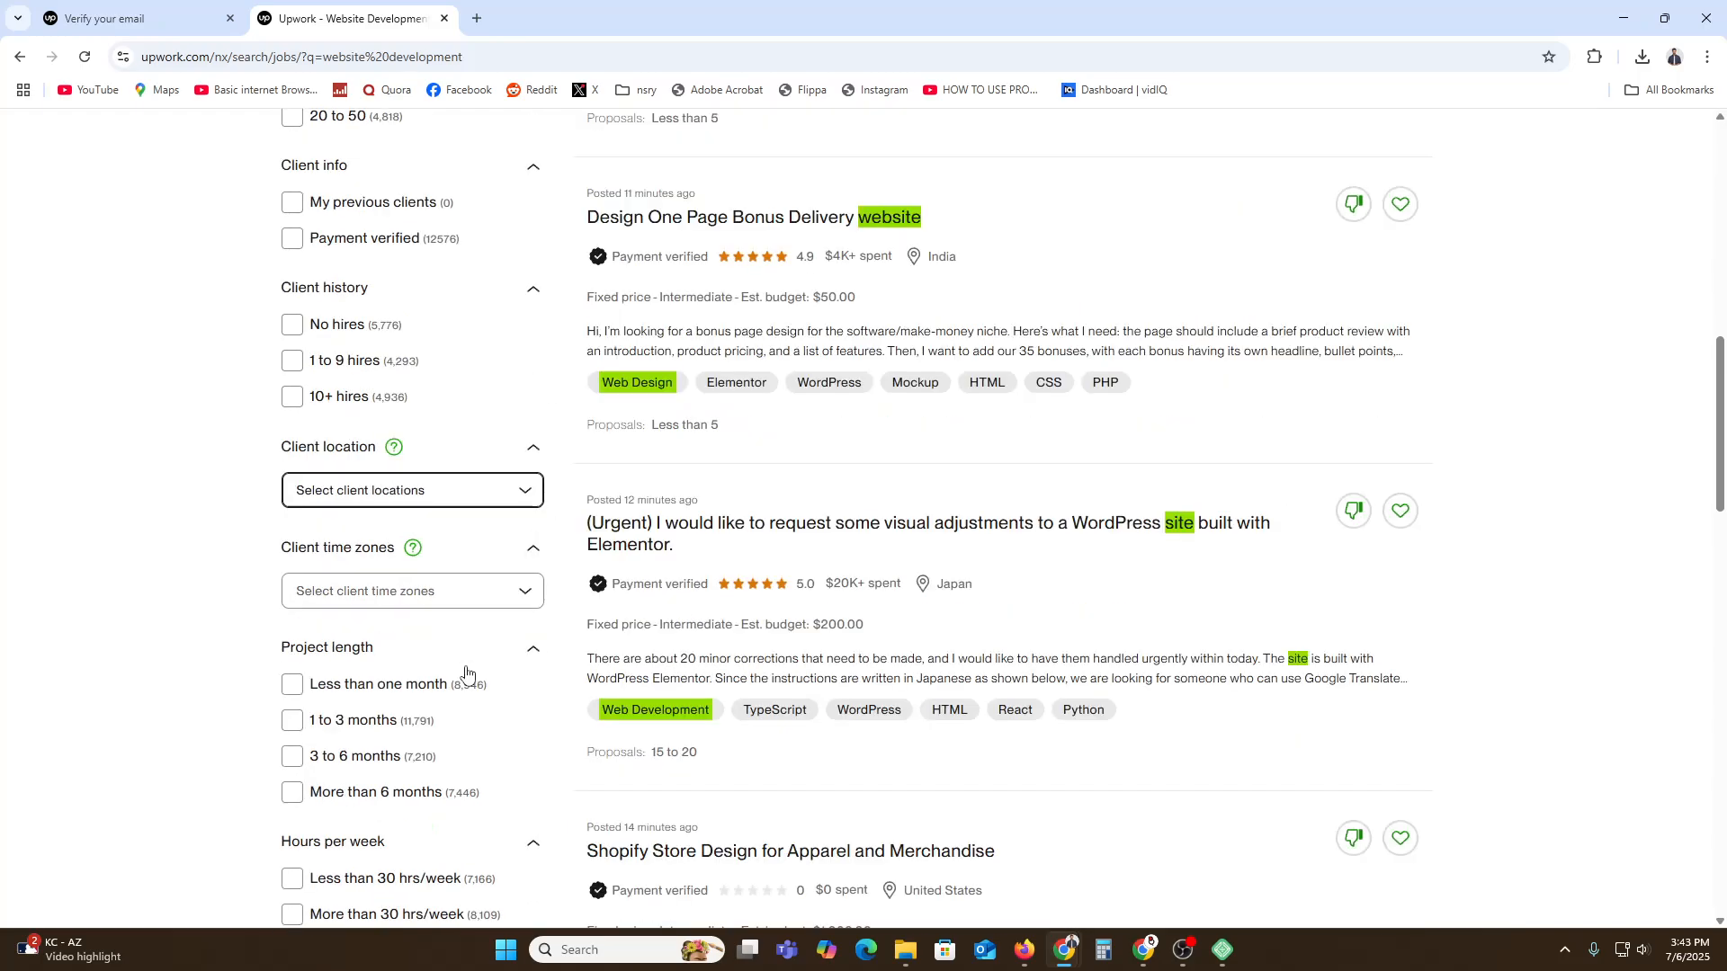
scroll(465, 673, "down", 2)
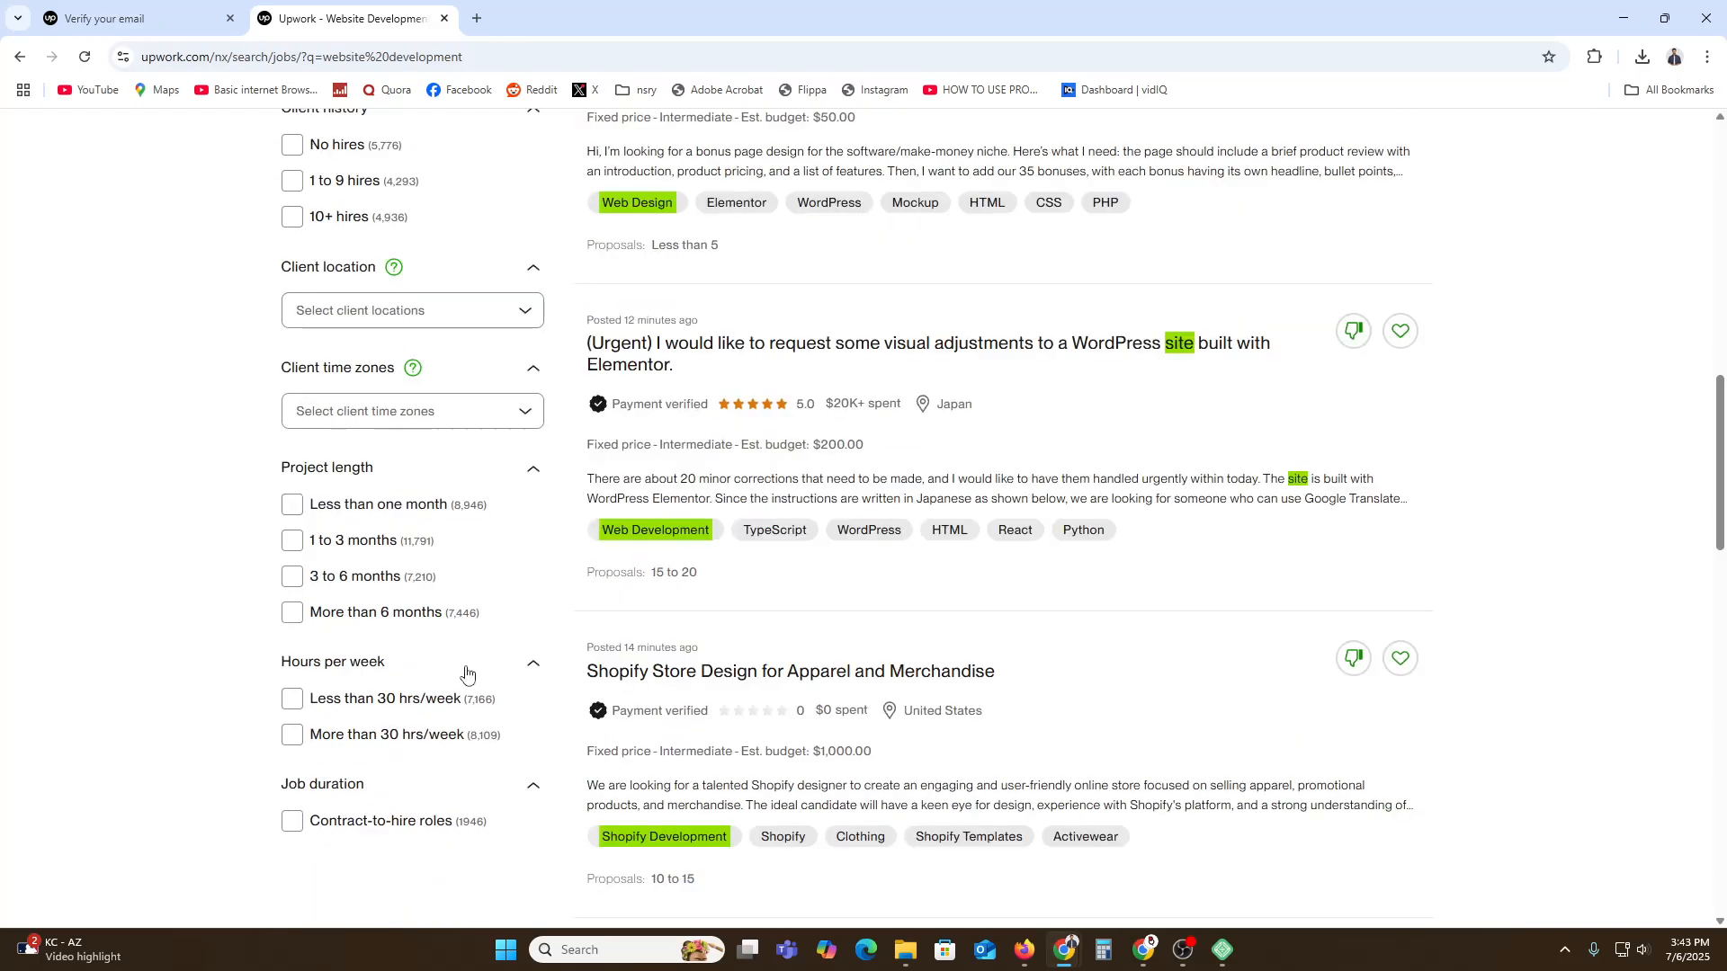
scroll(465, 670, "up", 12)
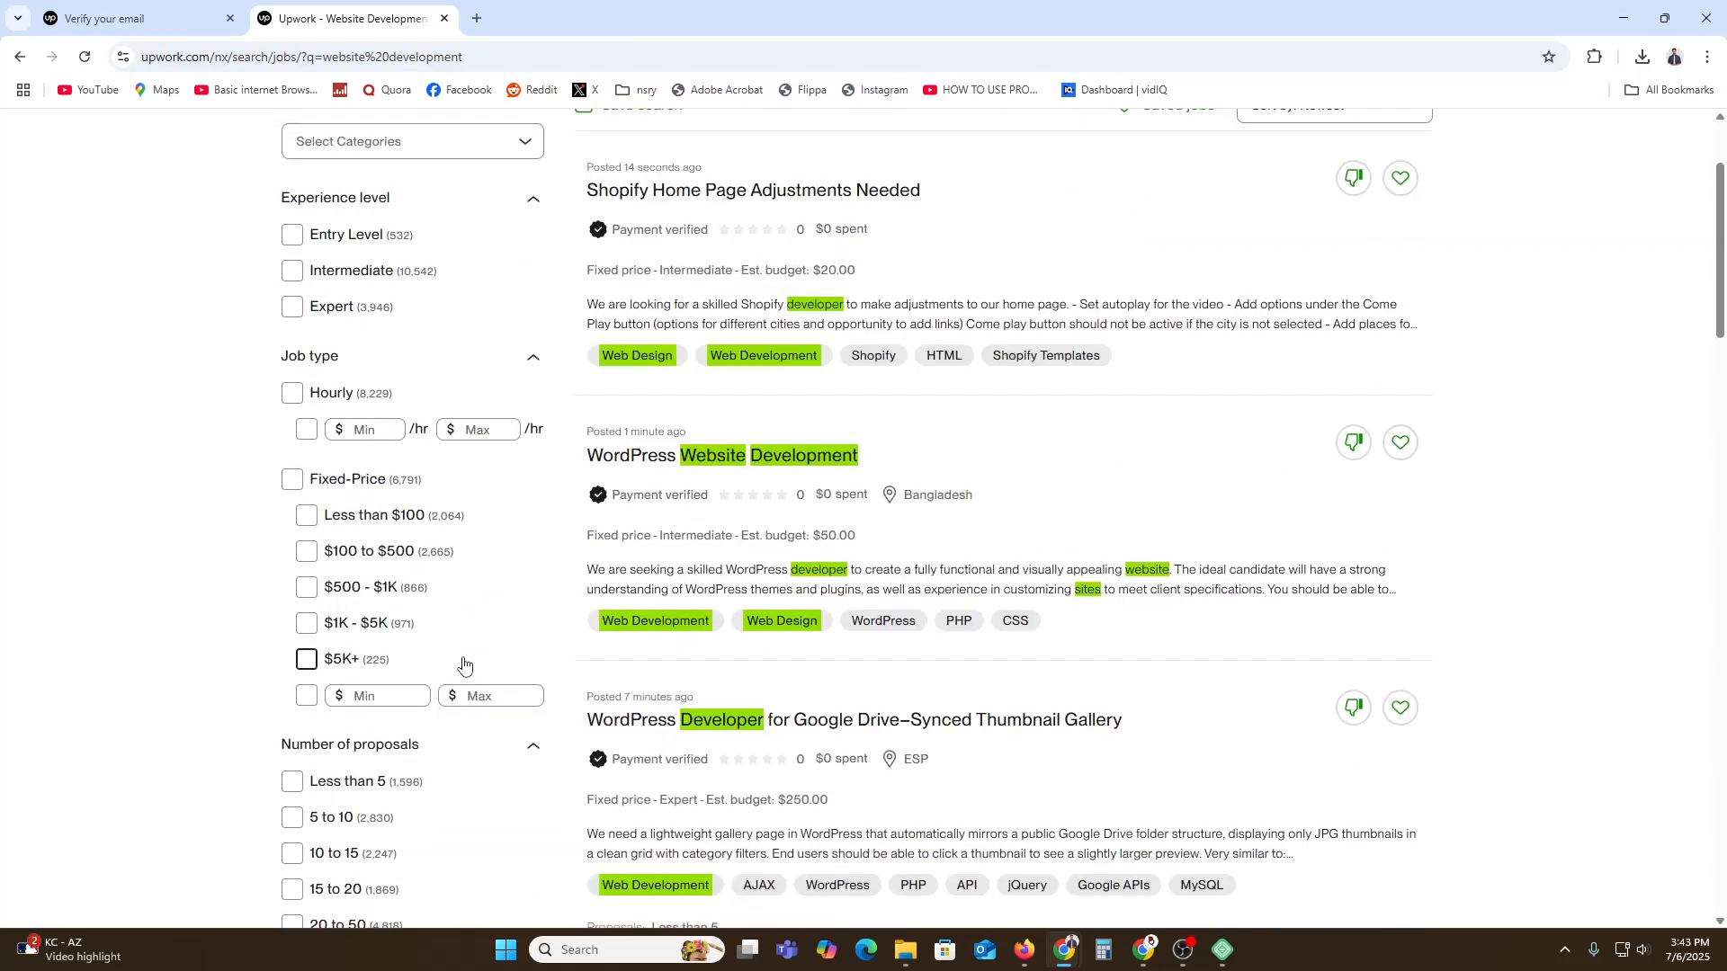
scroll(464, 661, "up", 2)
left_click(477, 610)
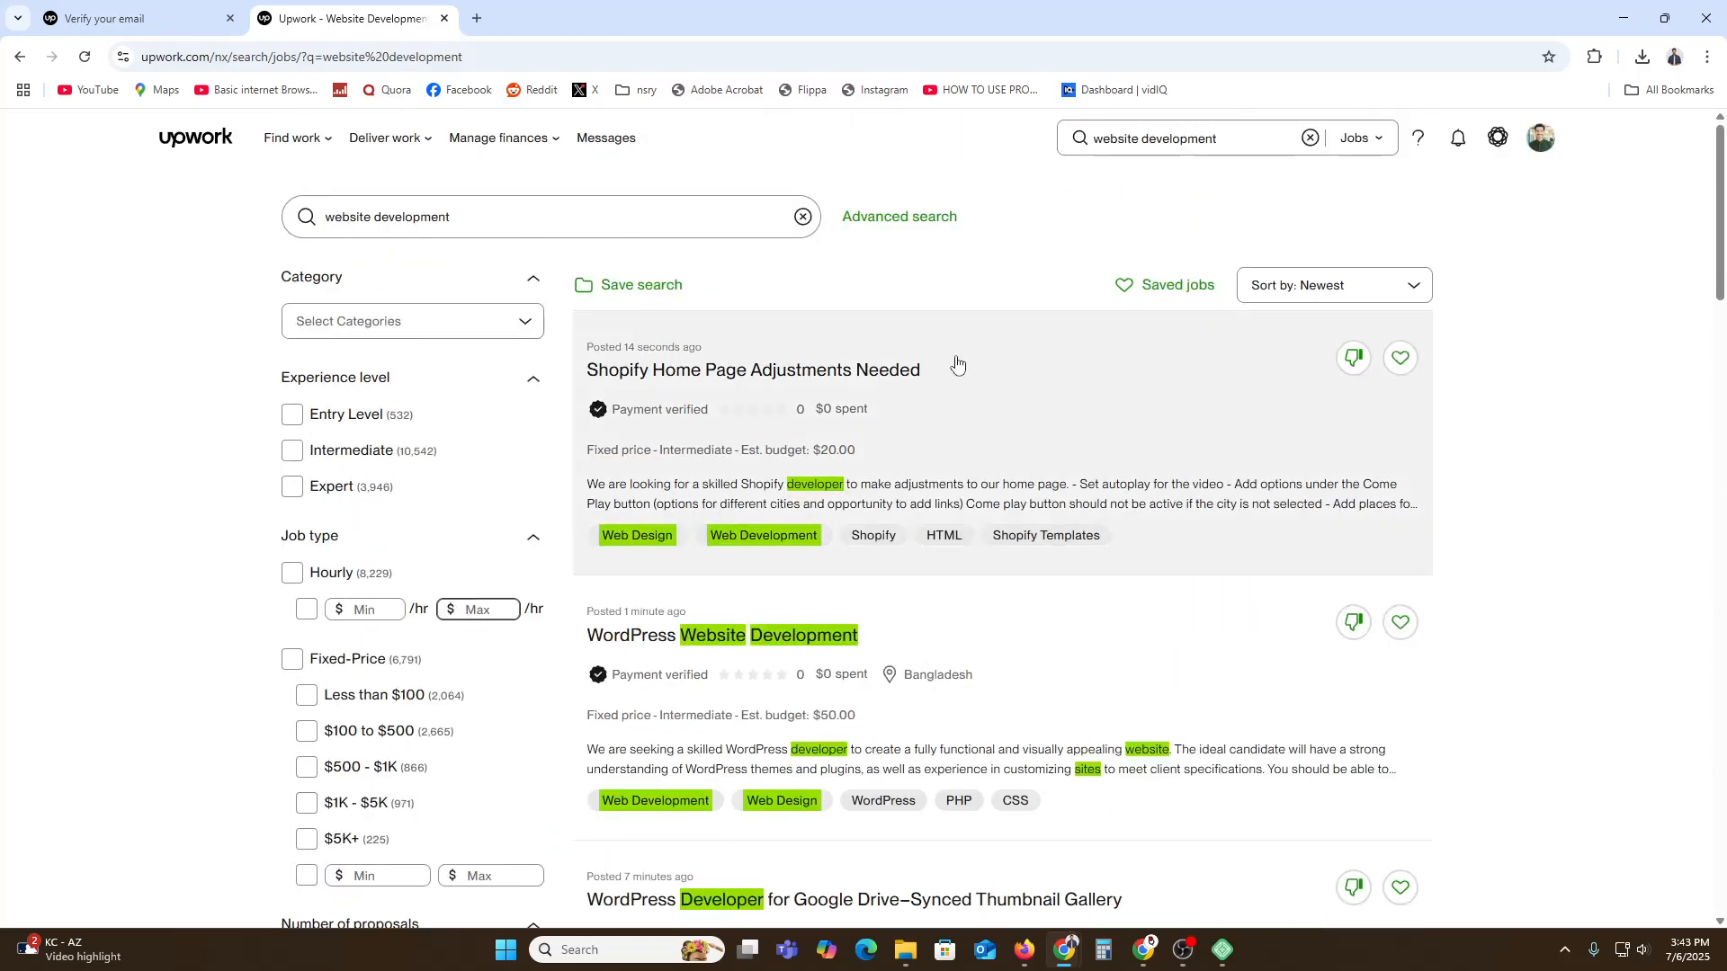
left_click(937, 220)
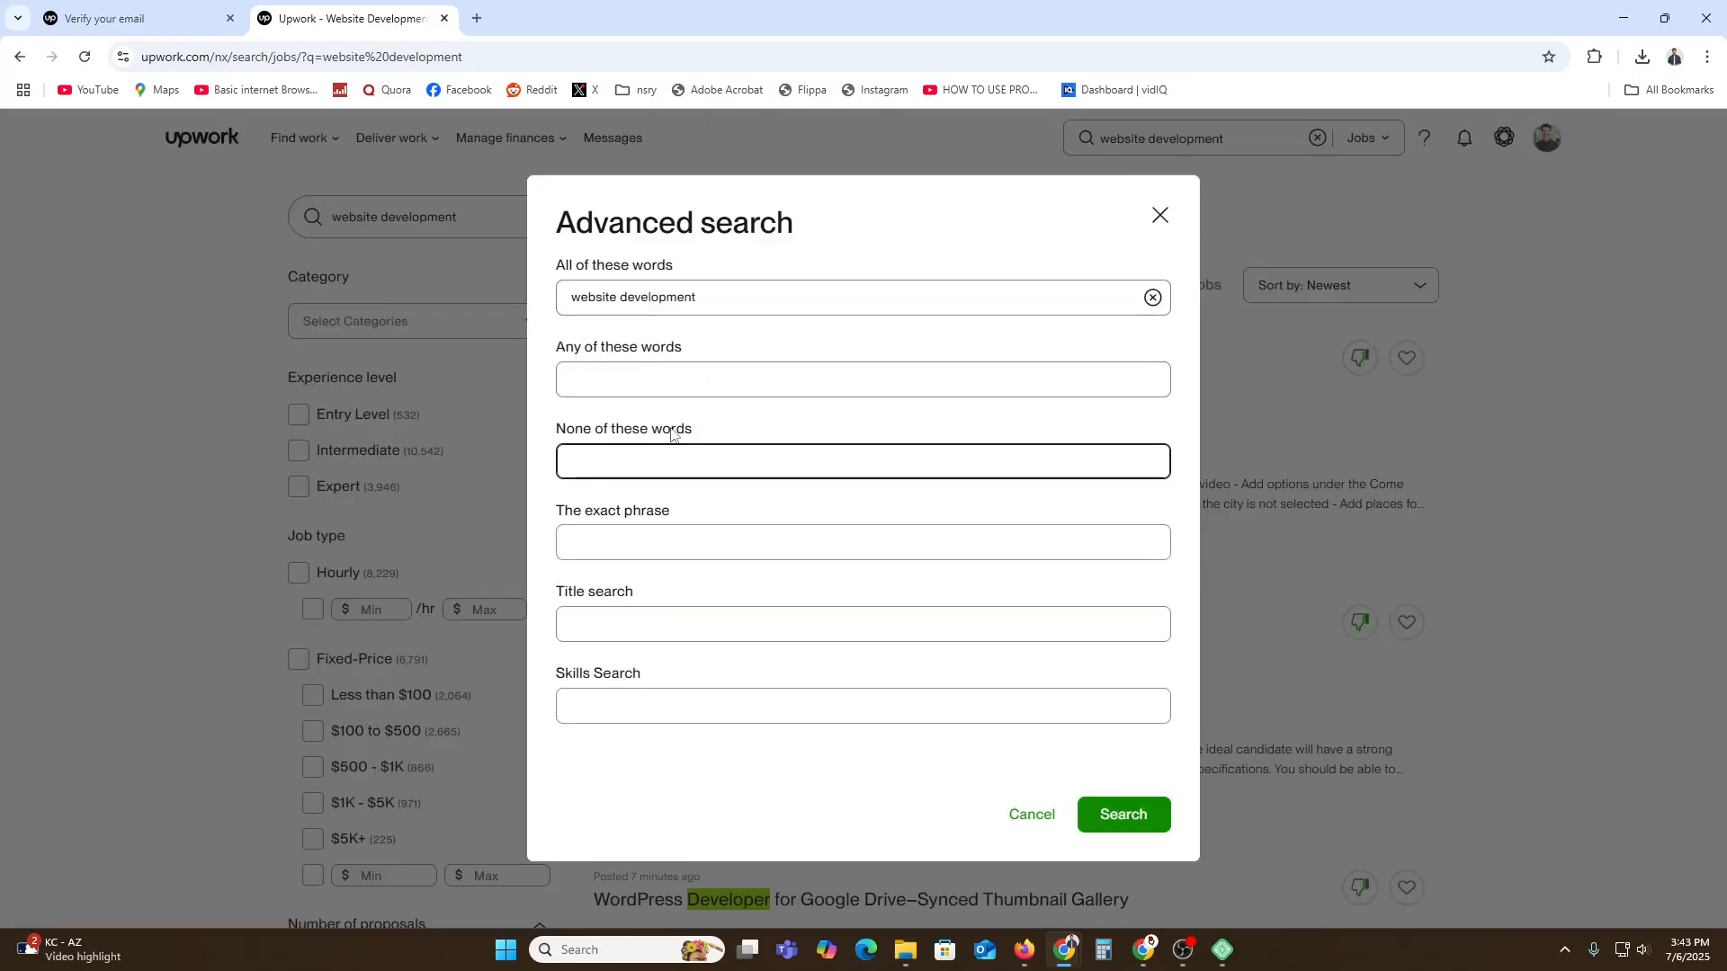
left_click(610, 628)
left_click(1164, 219)
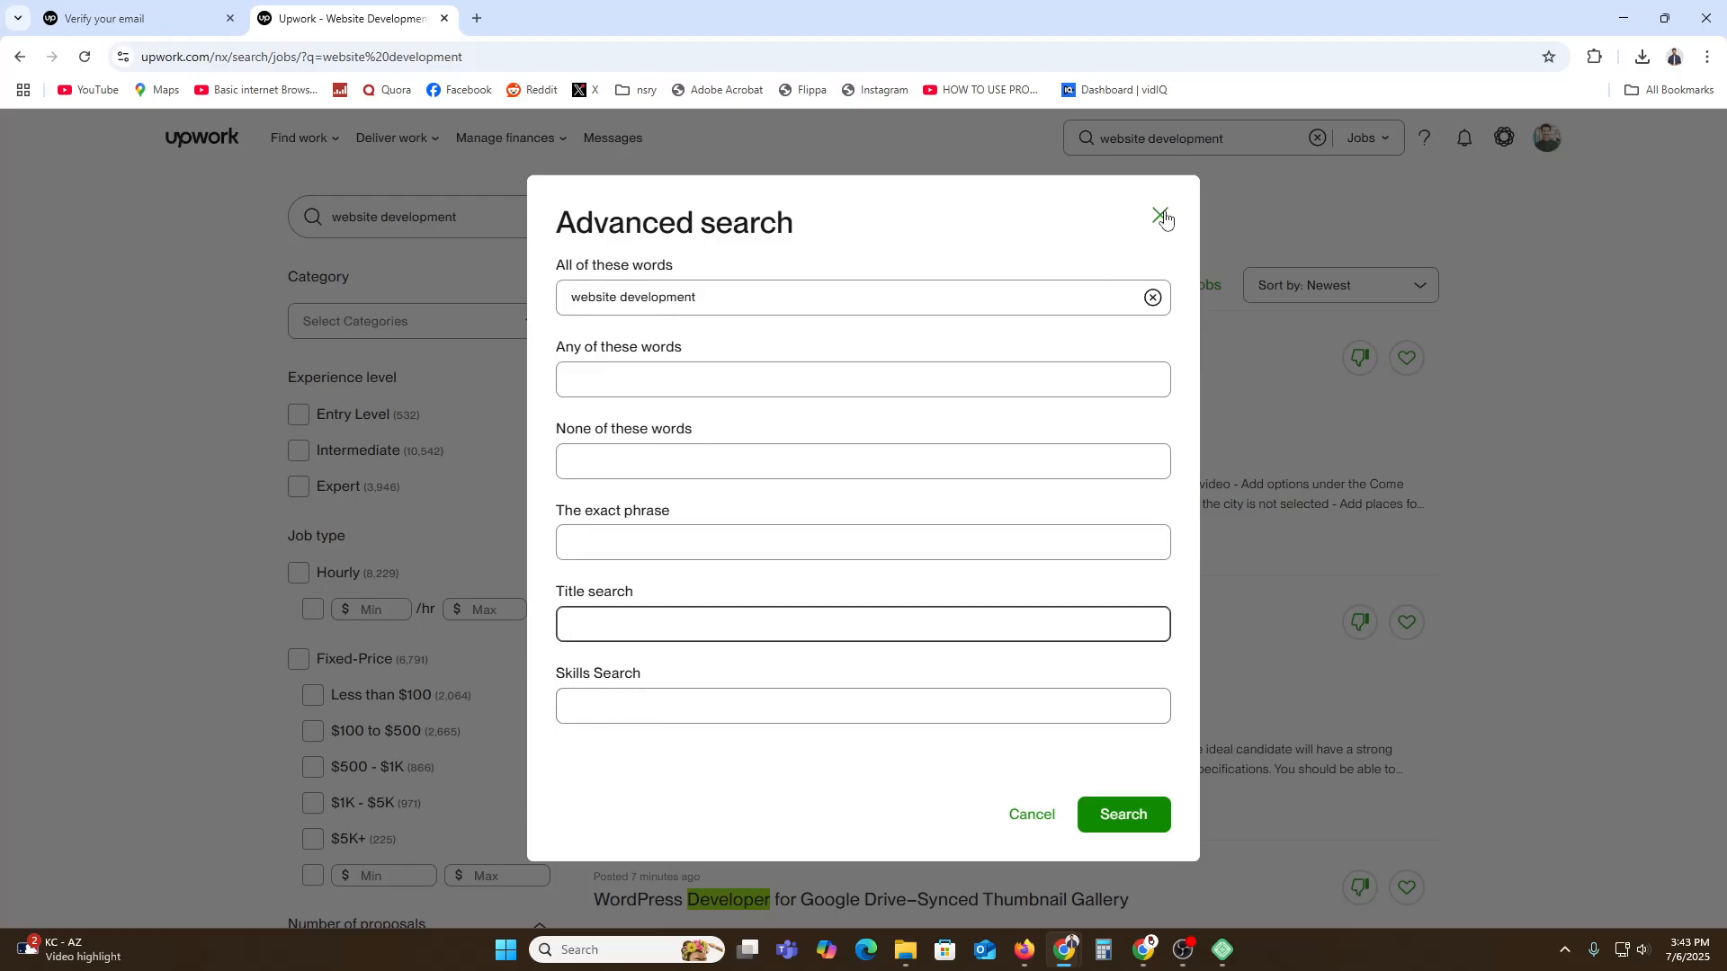
left_click(1389, 291)
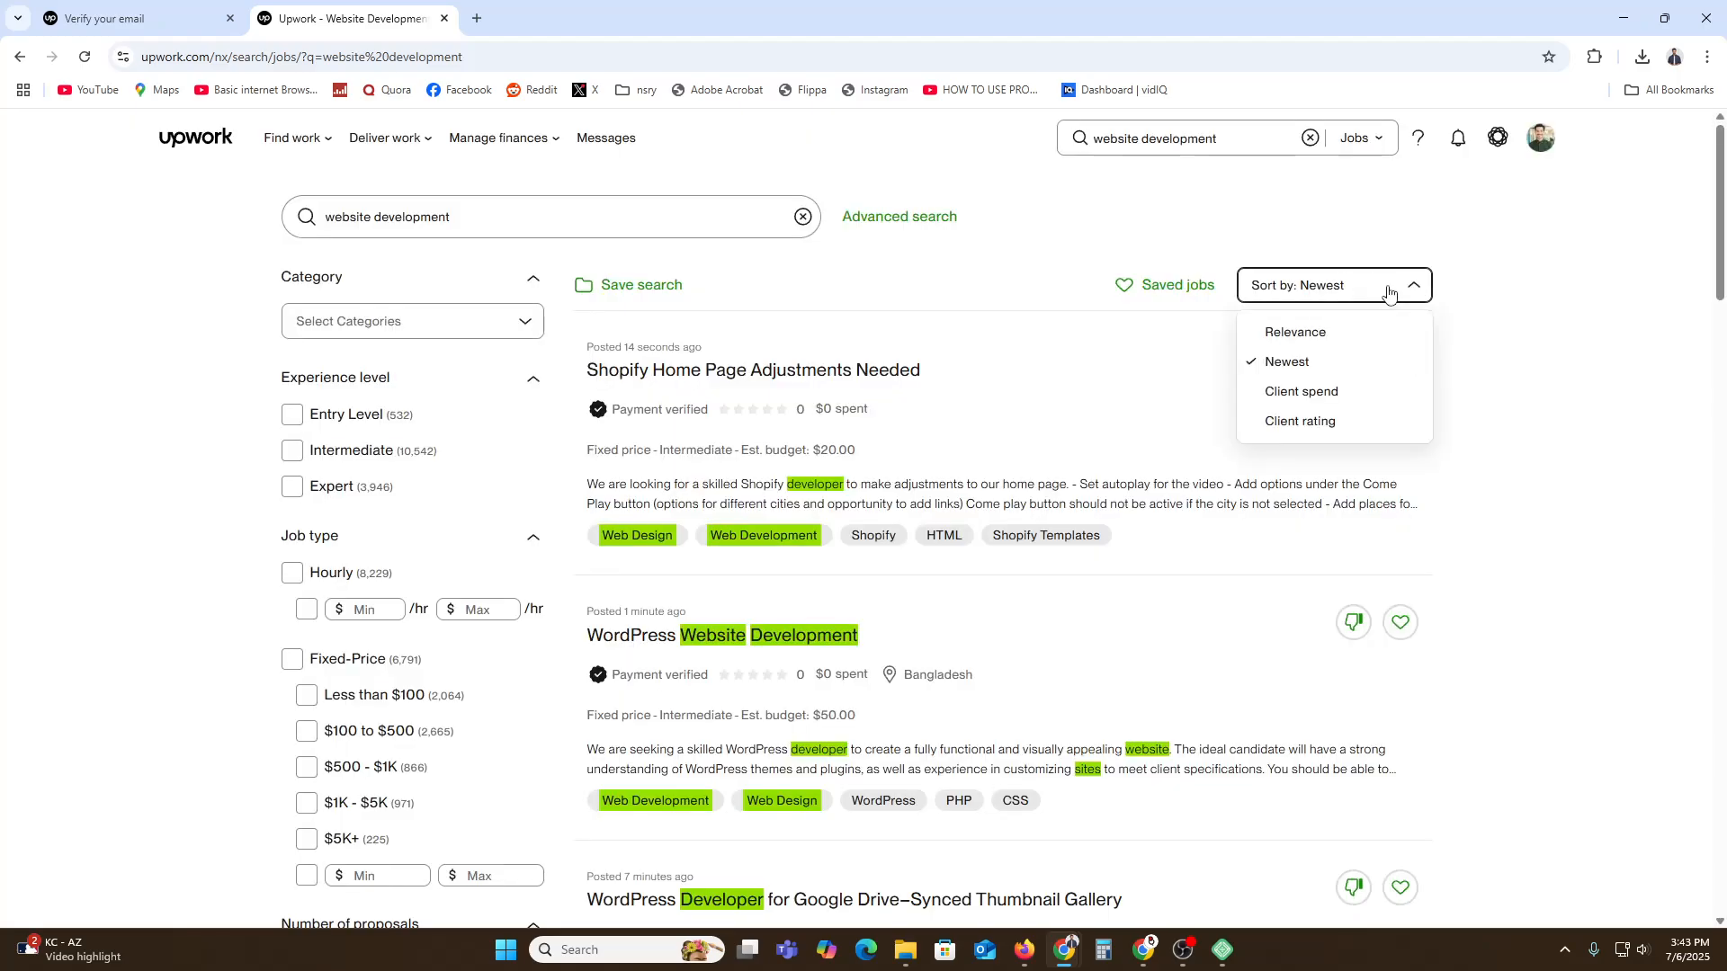
left_click(1389, 292)
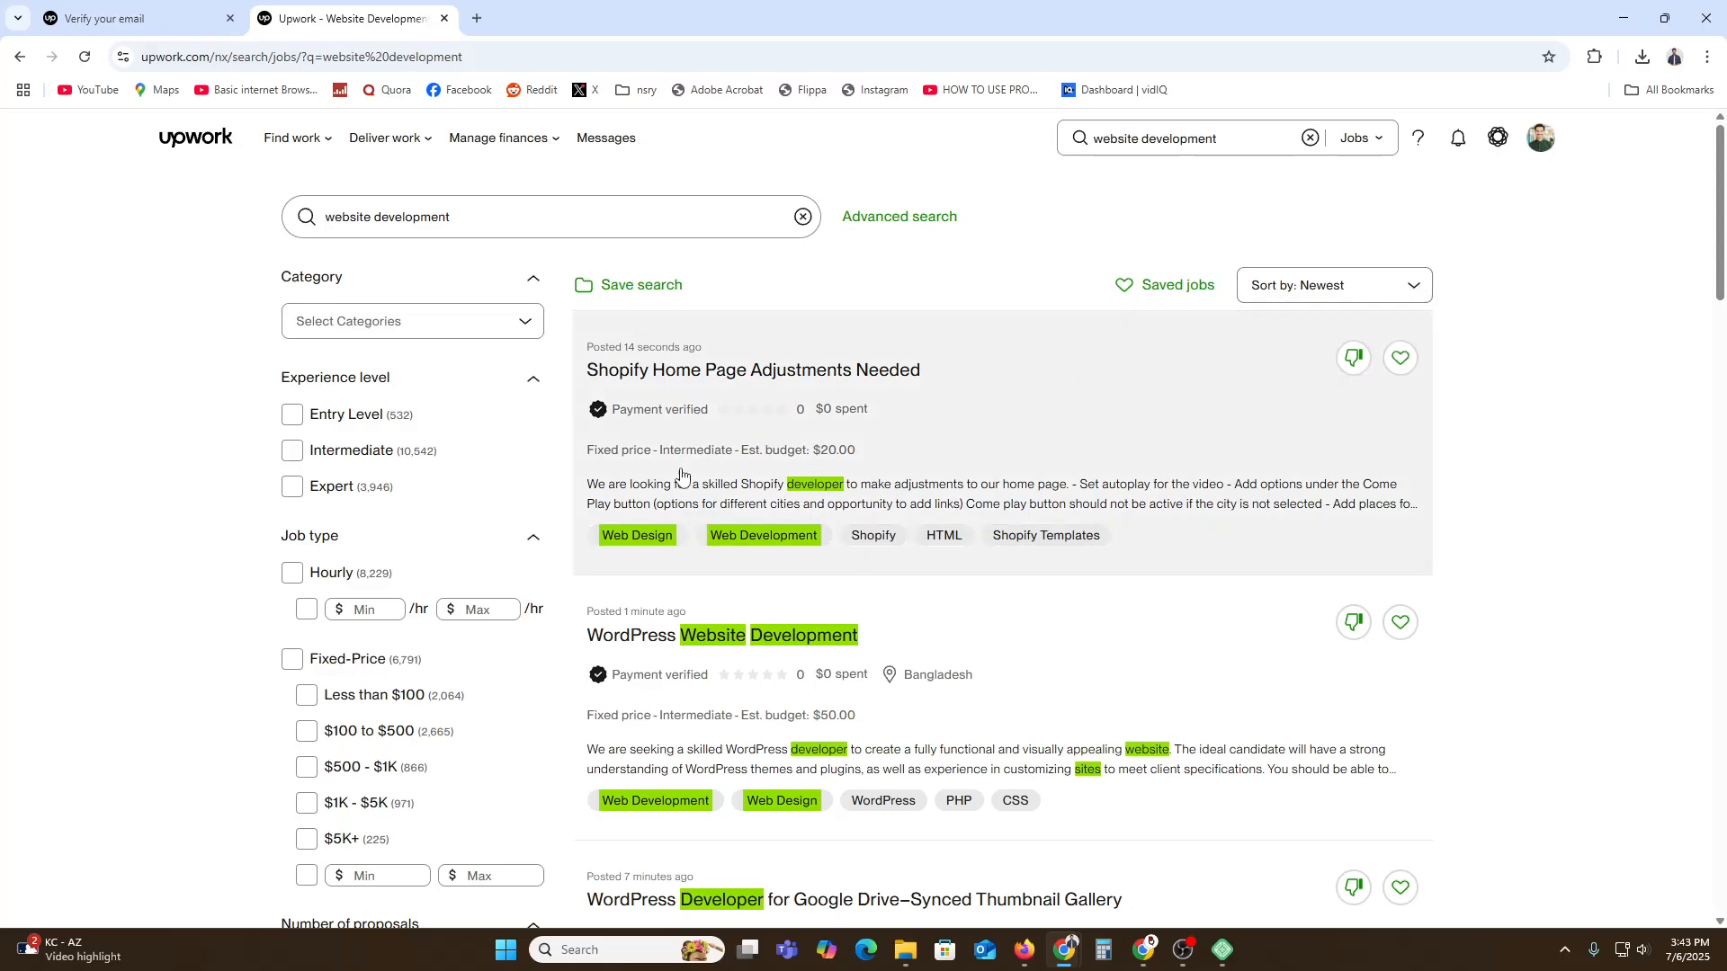
Filter the website development results to Entry Level and scroll the jobs.
left_click(358, 420)
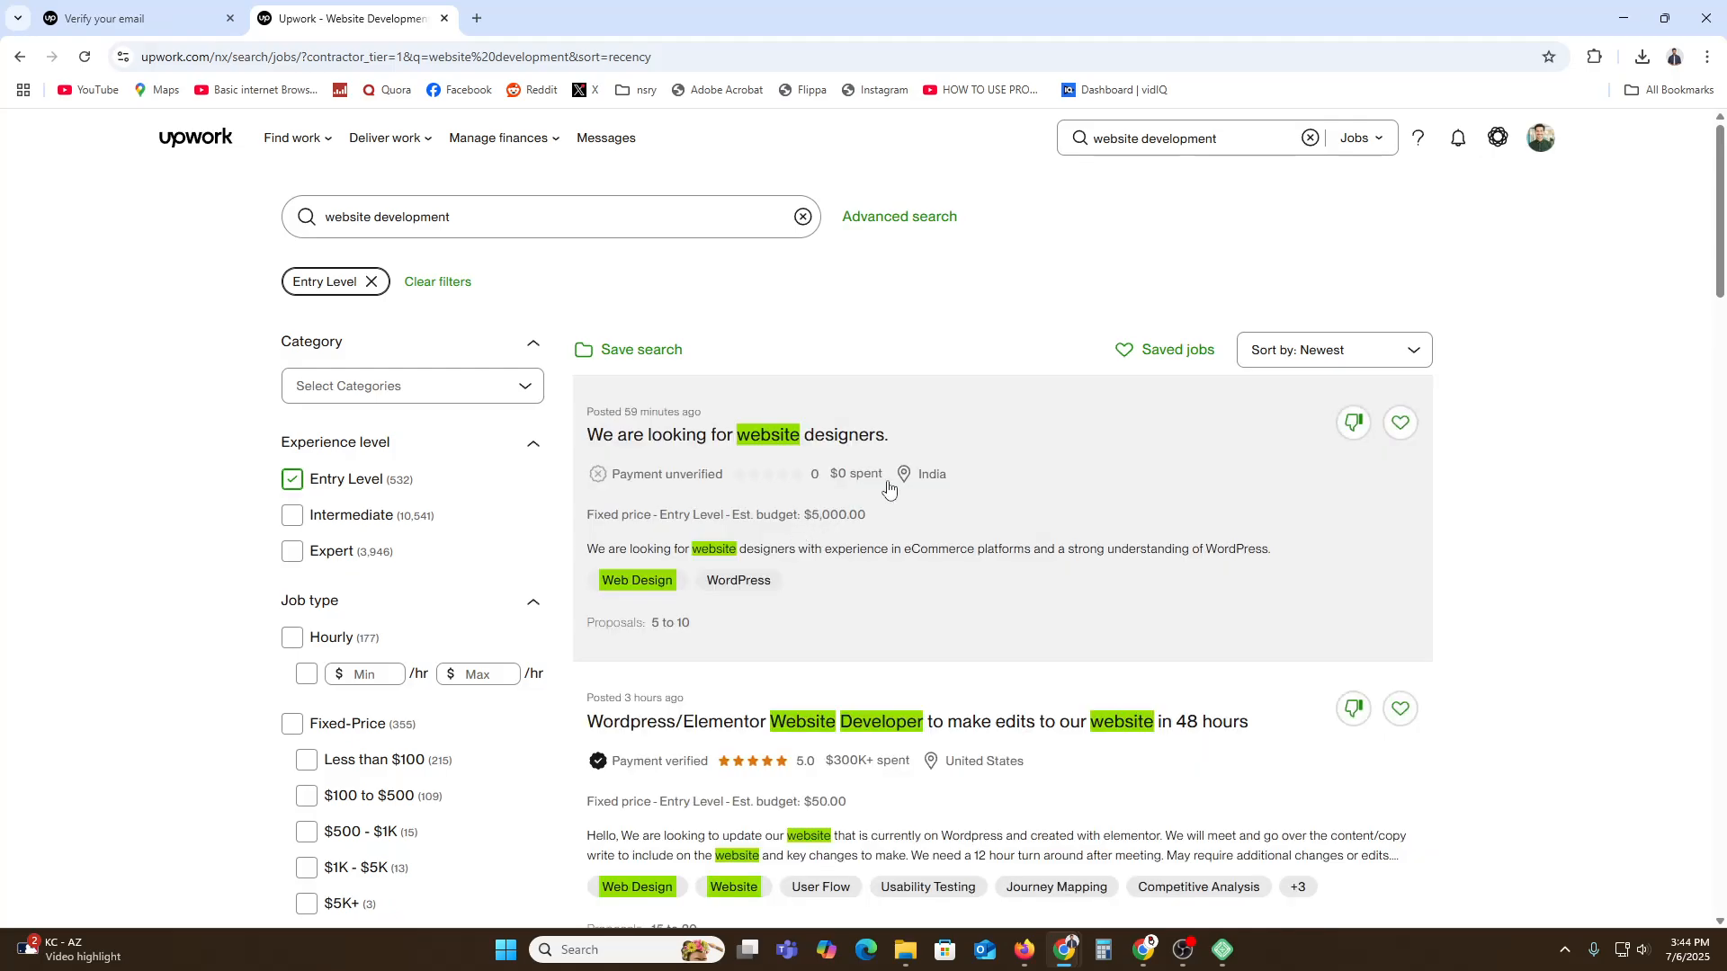
scroll(402, 582, "down", 1)
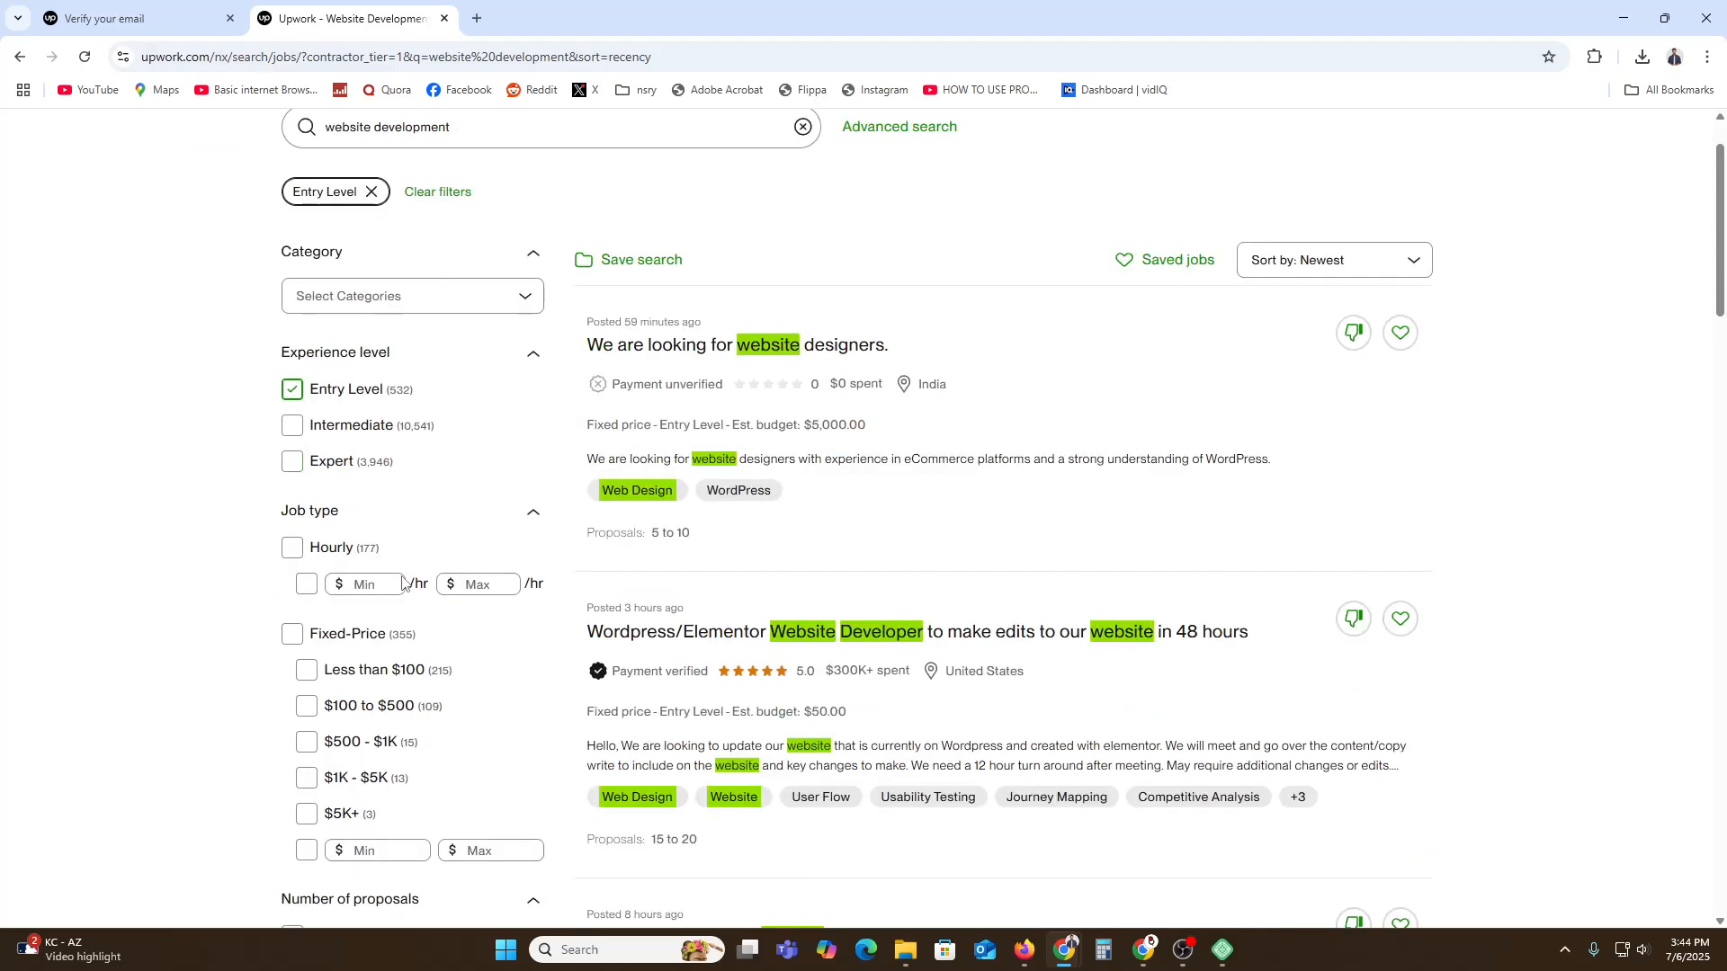
scroll(324, 463, "down", 2)
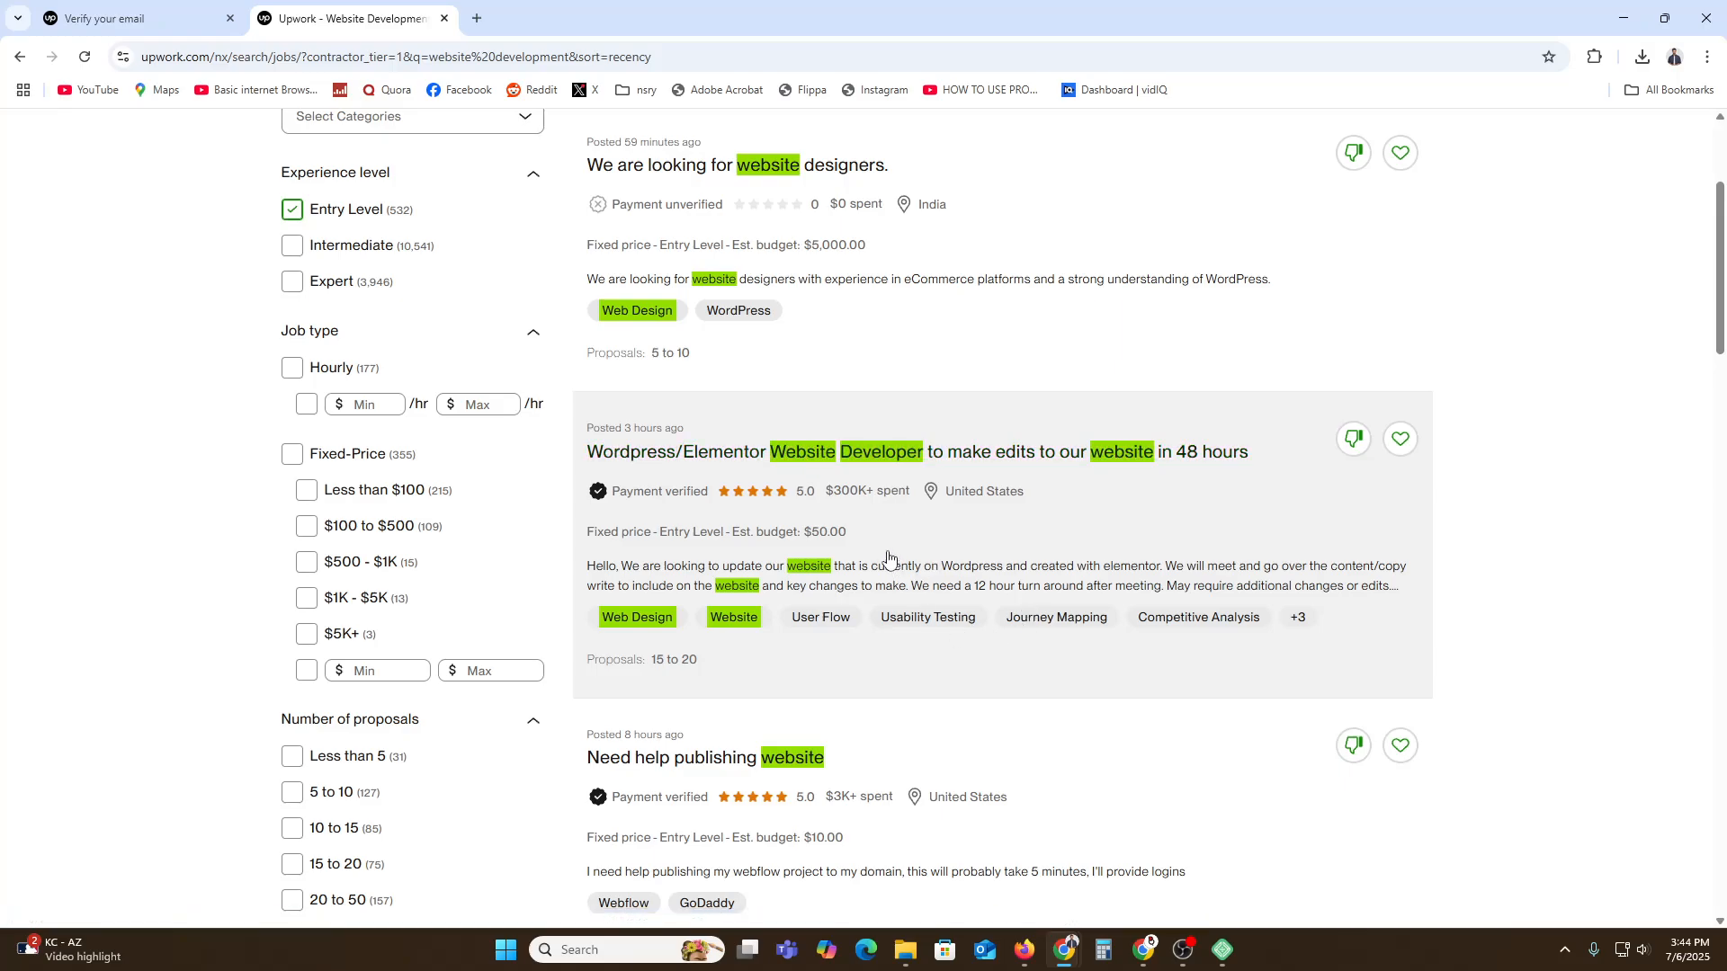
Open the 'Wordpress/Elementor Website Developer' job and read its description.
left_click(810, 465)
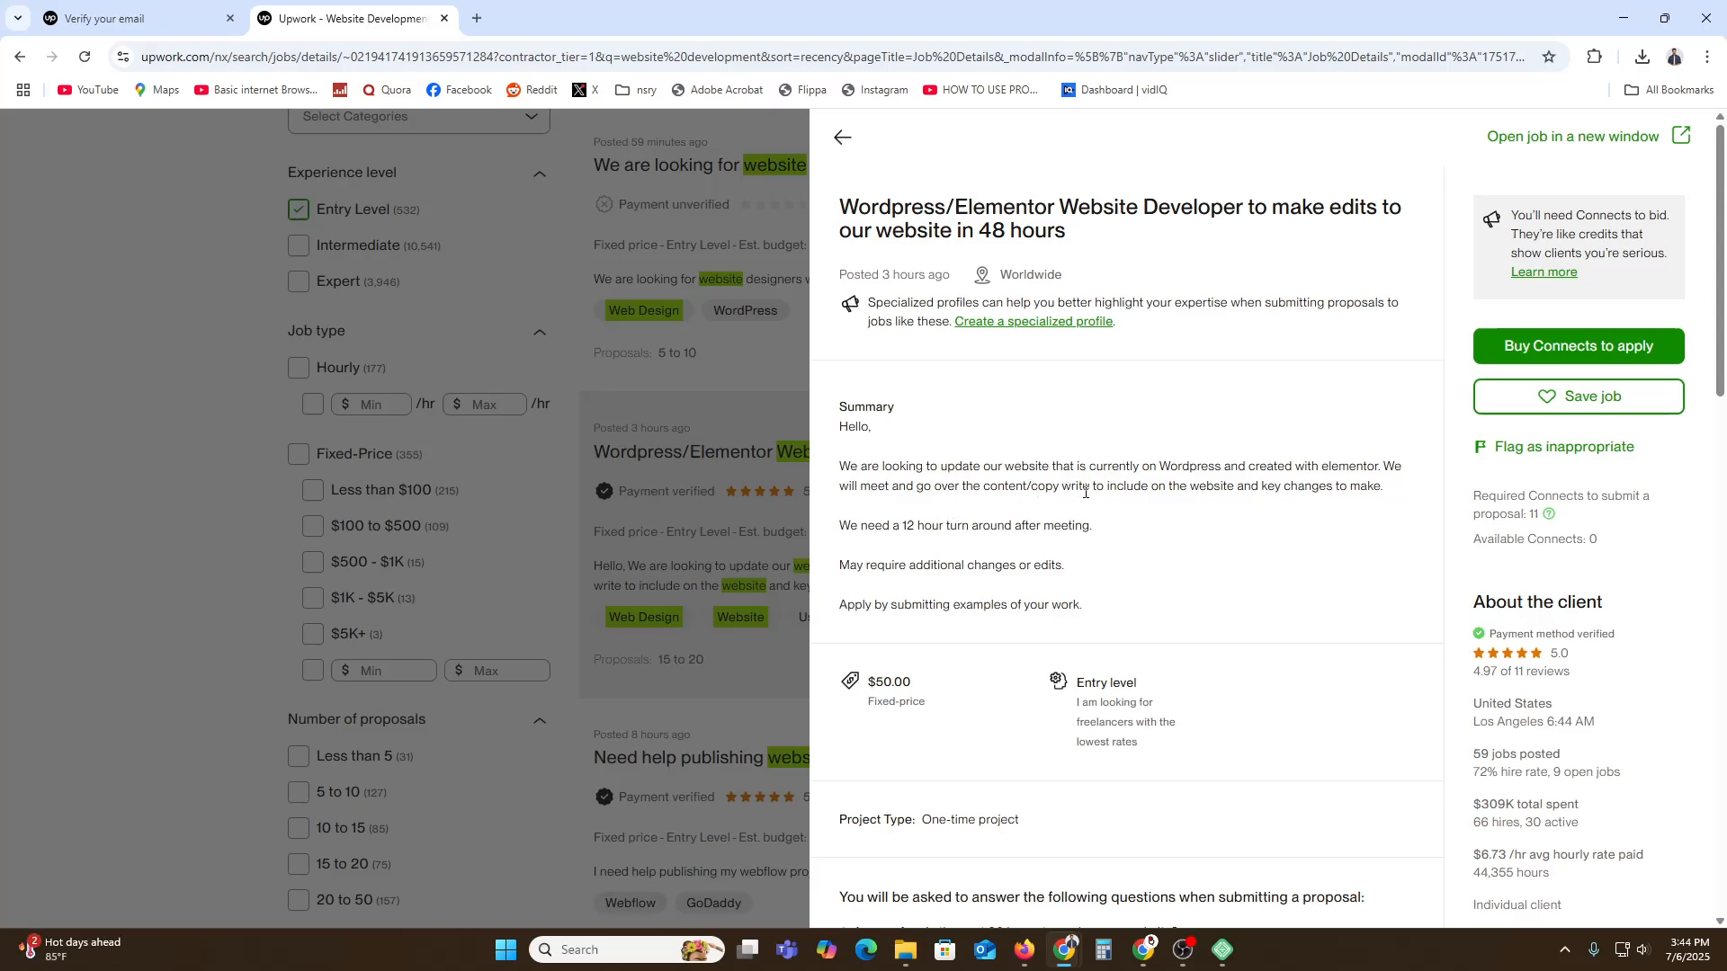
left_click_drag(1085, 492, 1322, 487)
left_click(1224, 492)
left_click(1329, 490)
scroll(1062, 567, "down", 5)
scroll(1091, 595, "up", 5)
Check the $50.00 budget and go to buy Connects to apply.
left_click_drag(881, 683, 910, 687)
left_click(910, 686)
scroll(1118, 644, "down", 17)
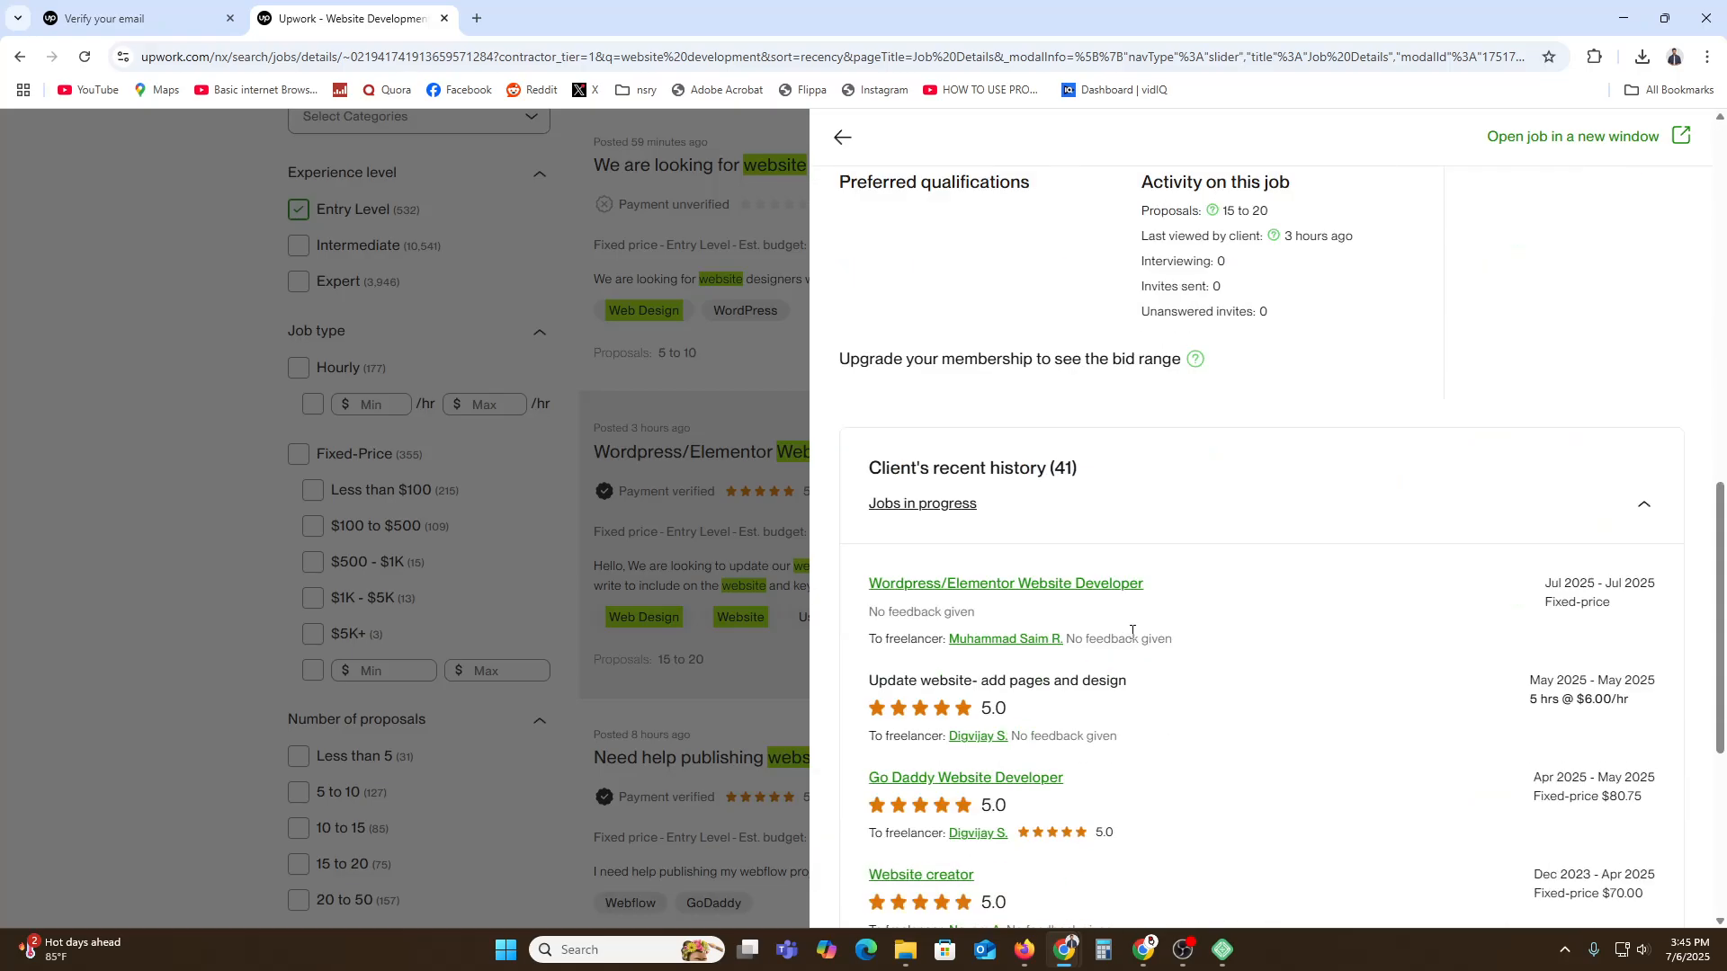
scroll(1172, 636, "up", 13)
scroll(1186, 644, "up", 5)
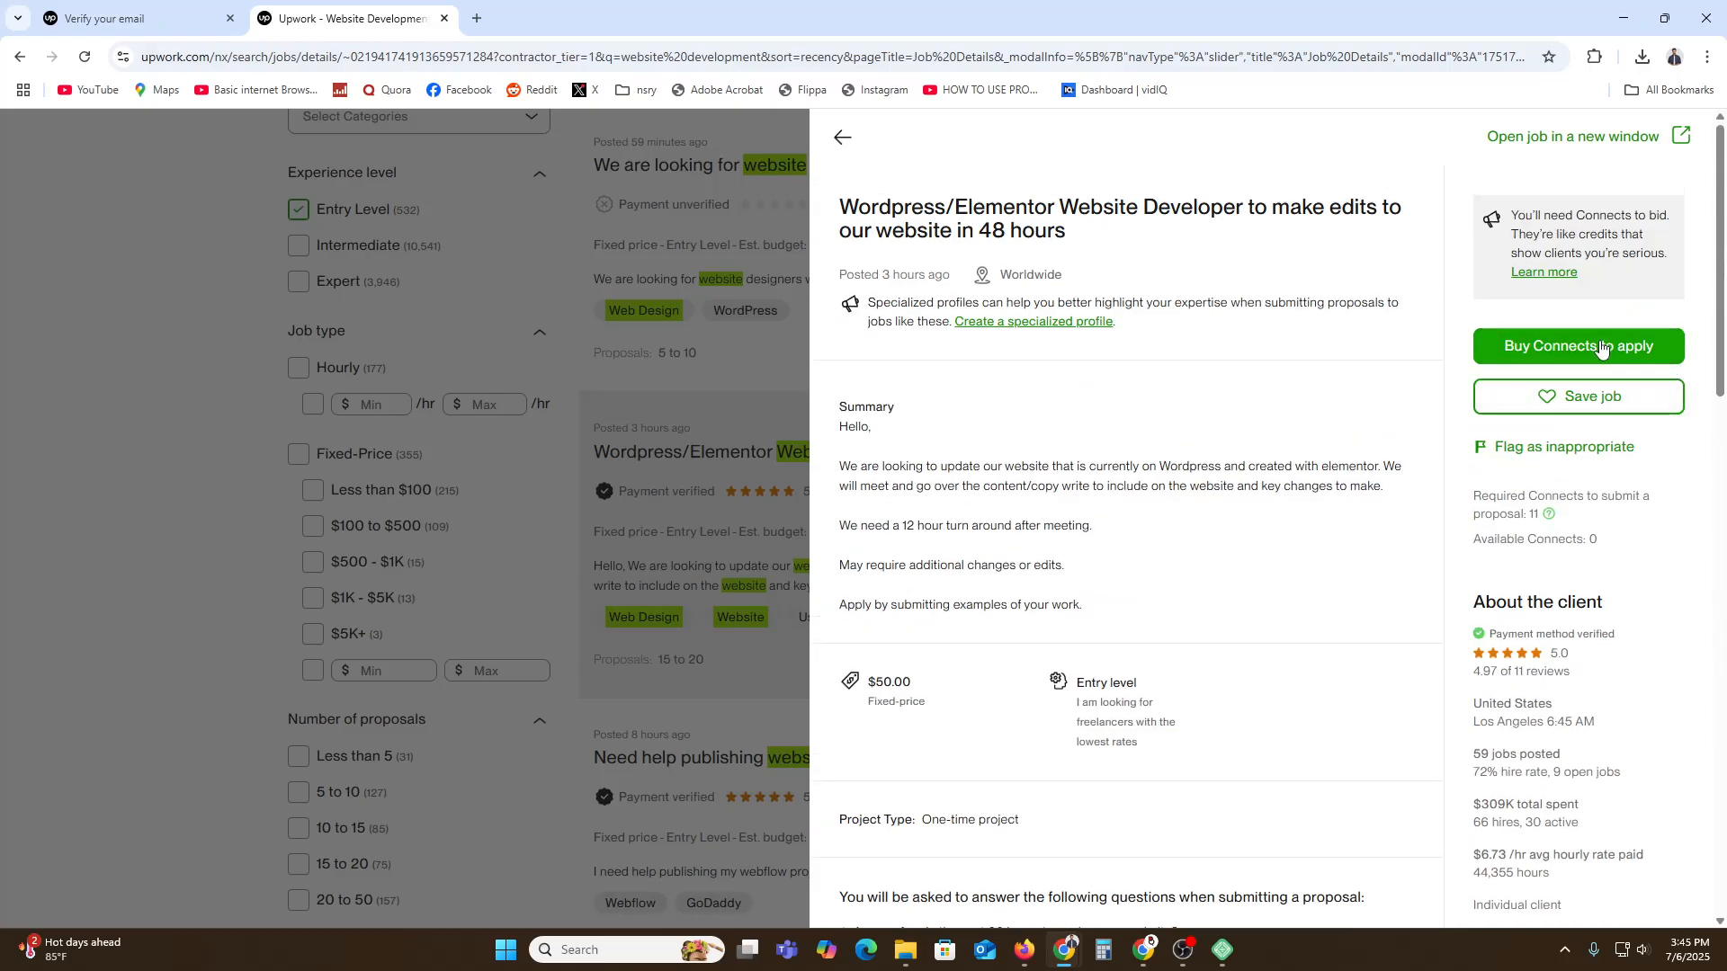
left_click(1569, 356)
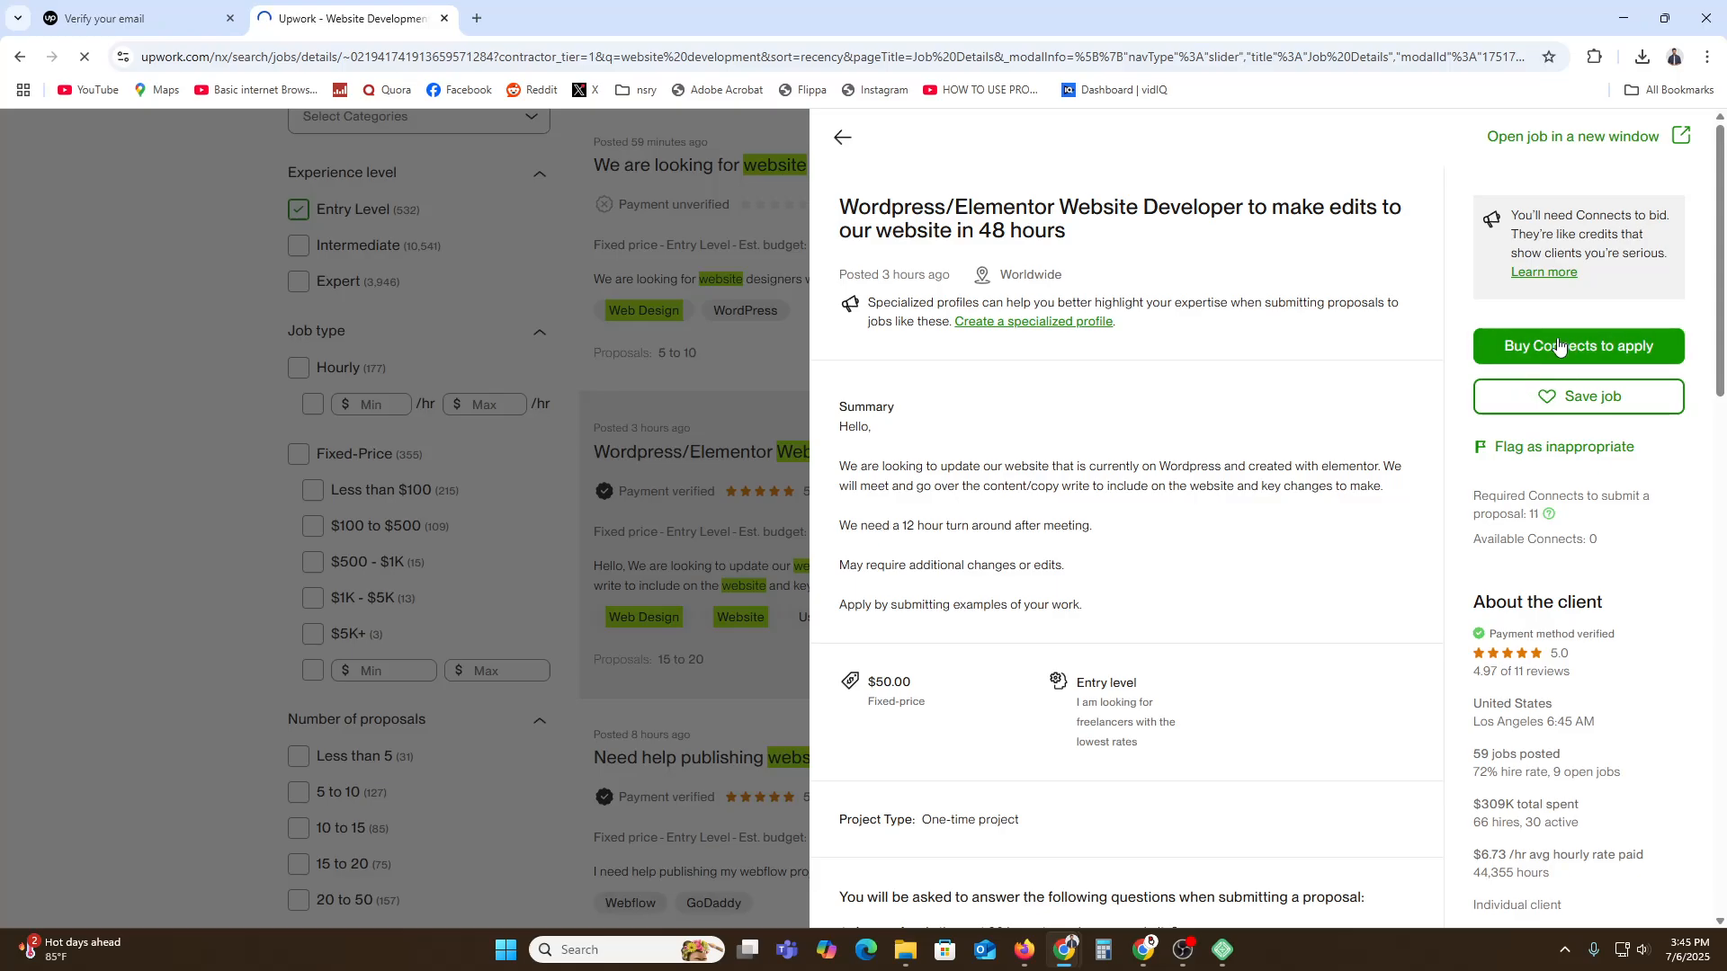
Review the $15.00 charge for 100 Connects and open a new Chrome tab.
scroll(956, 513, "down", 5)
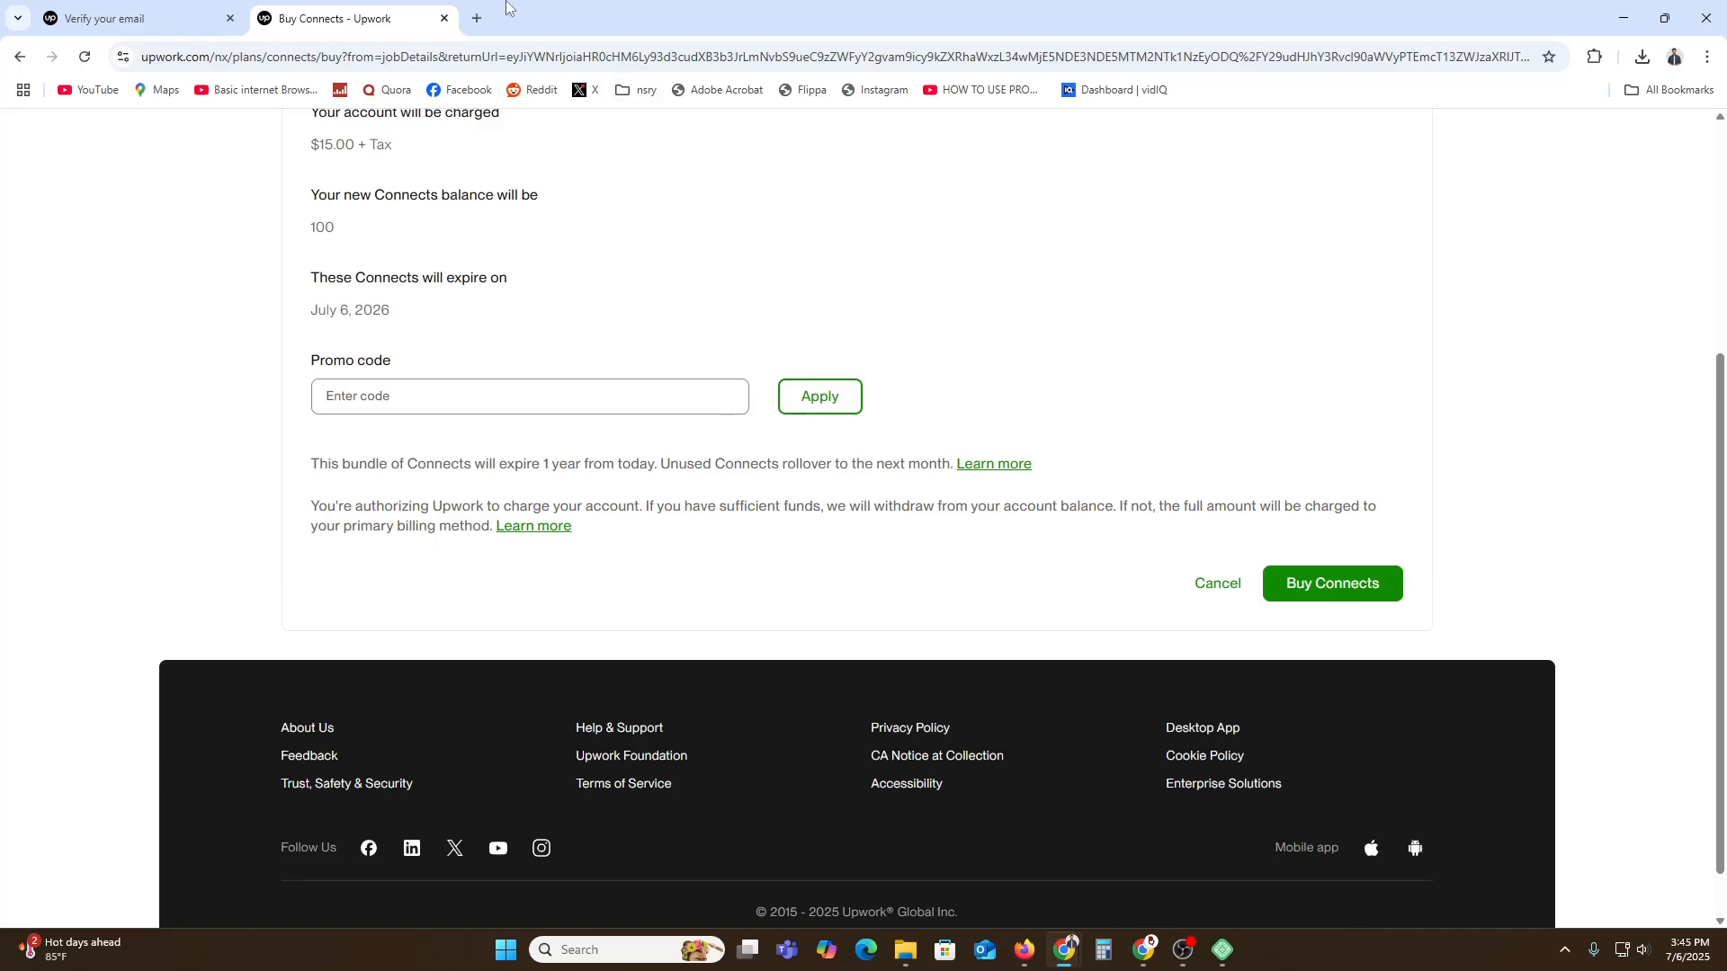
left_click(477, 18)
Create a new blank Google Docs document via the Google apps grid.
left_click(1653, 137)
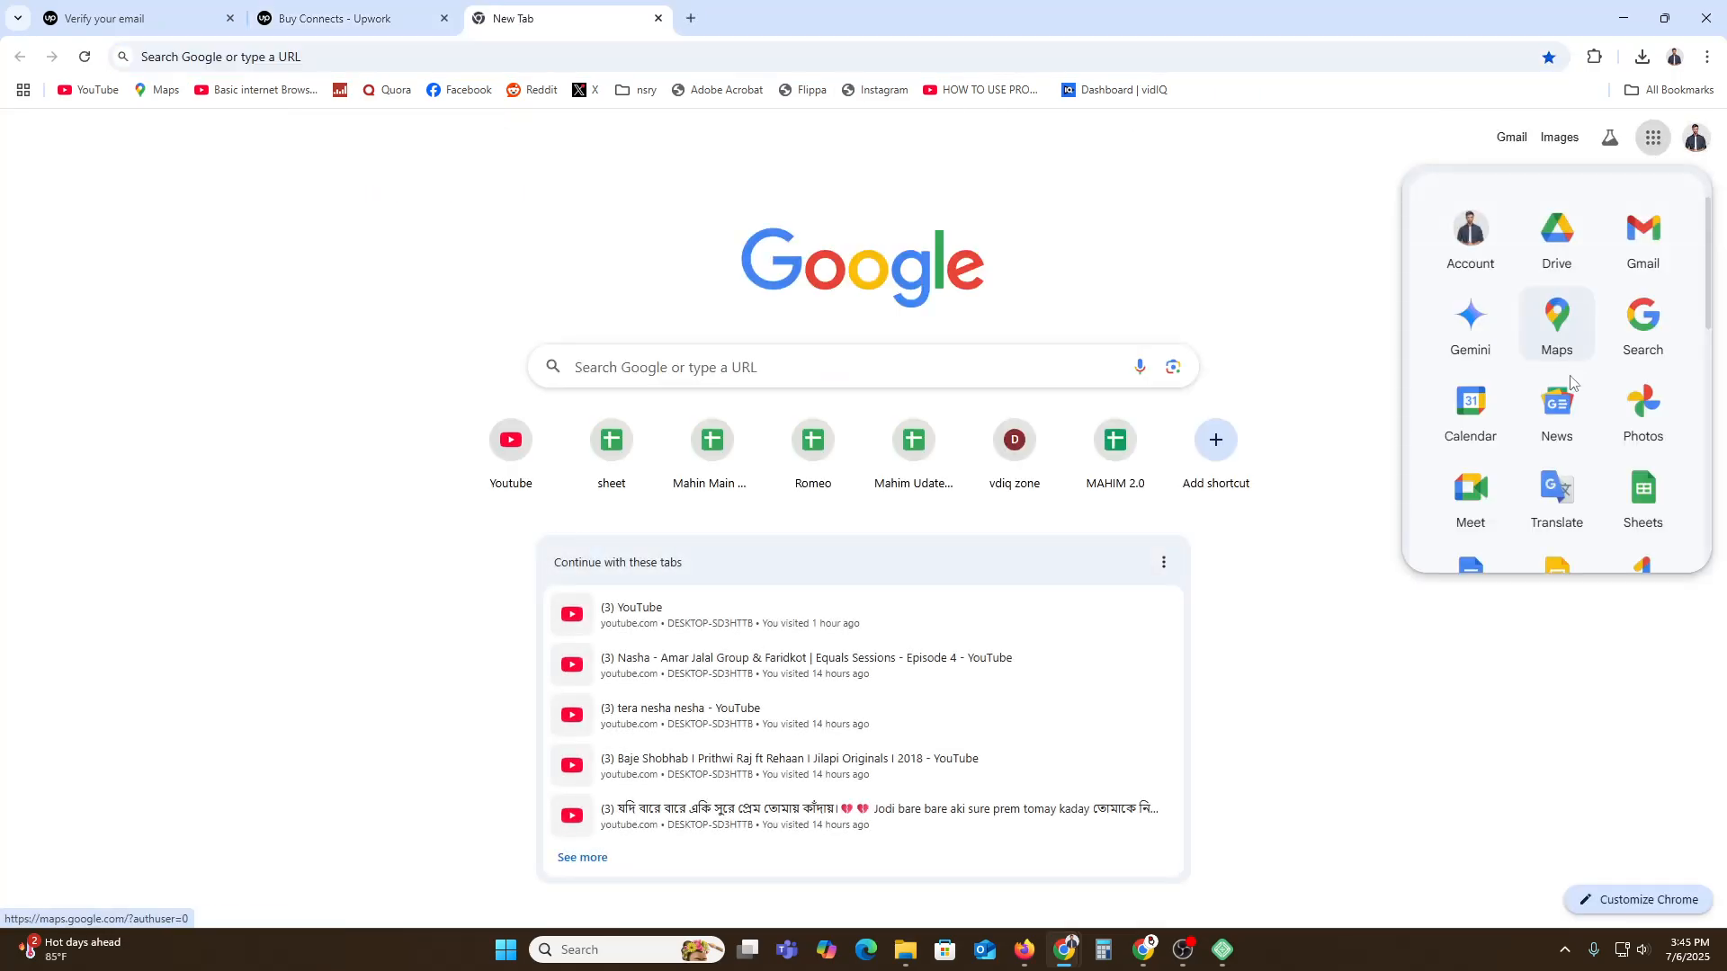
scroll(1559, 450, "down", 2)
left_click(1464, 415)
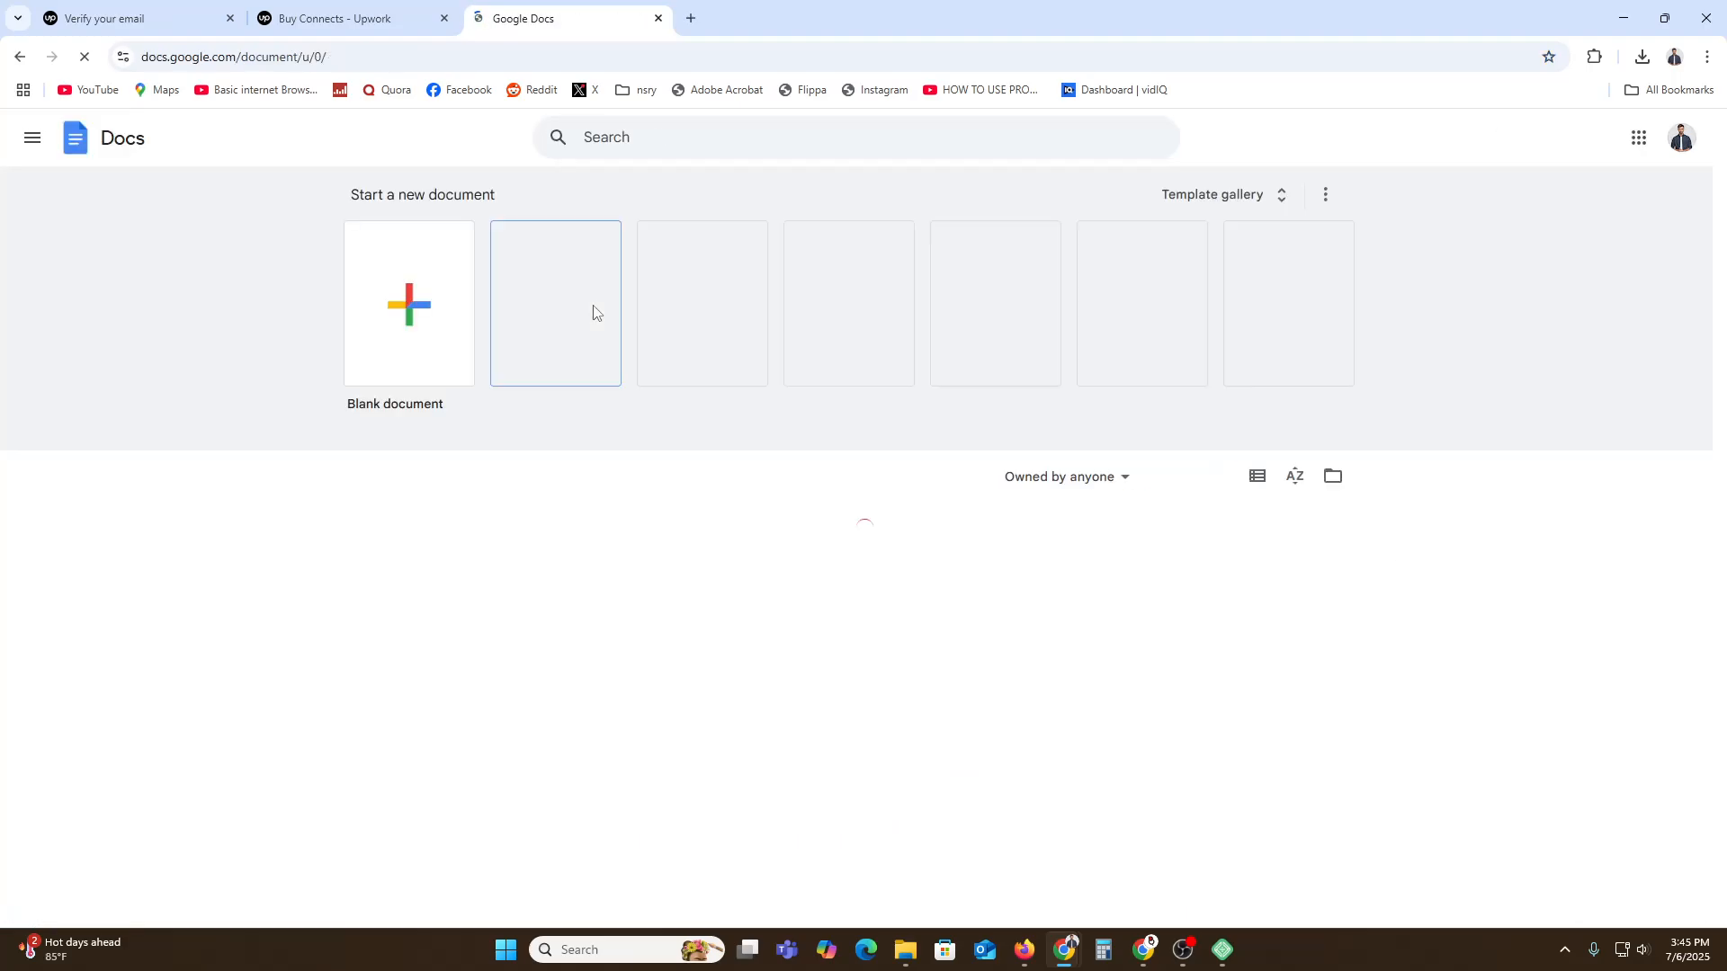
left_click(385, 286)
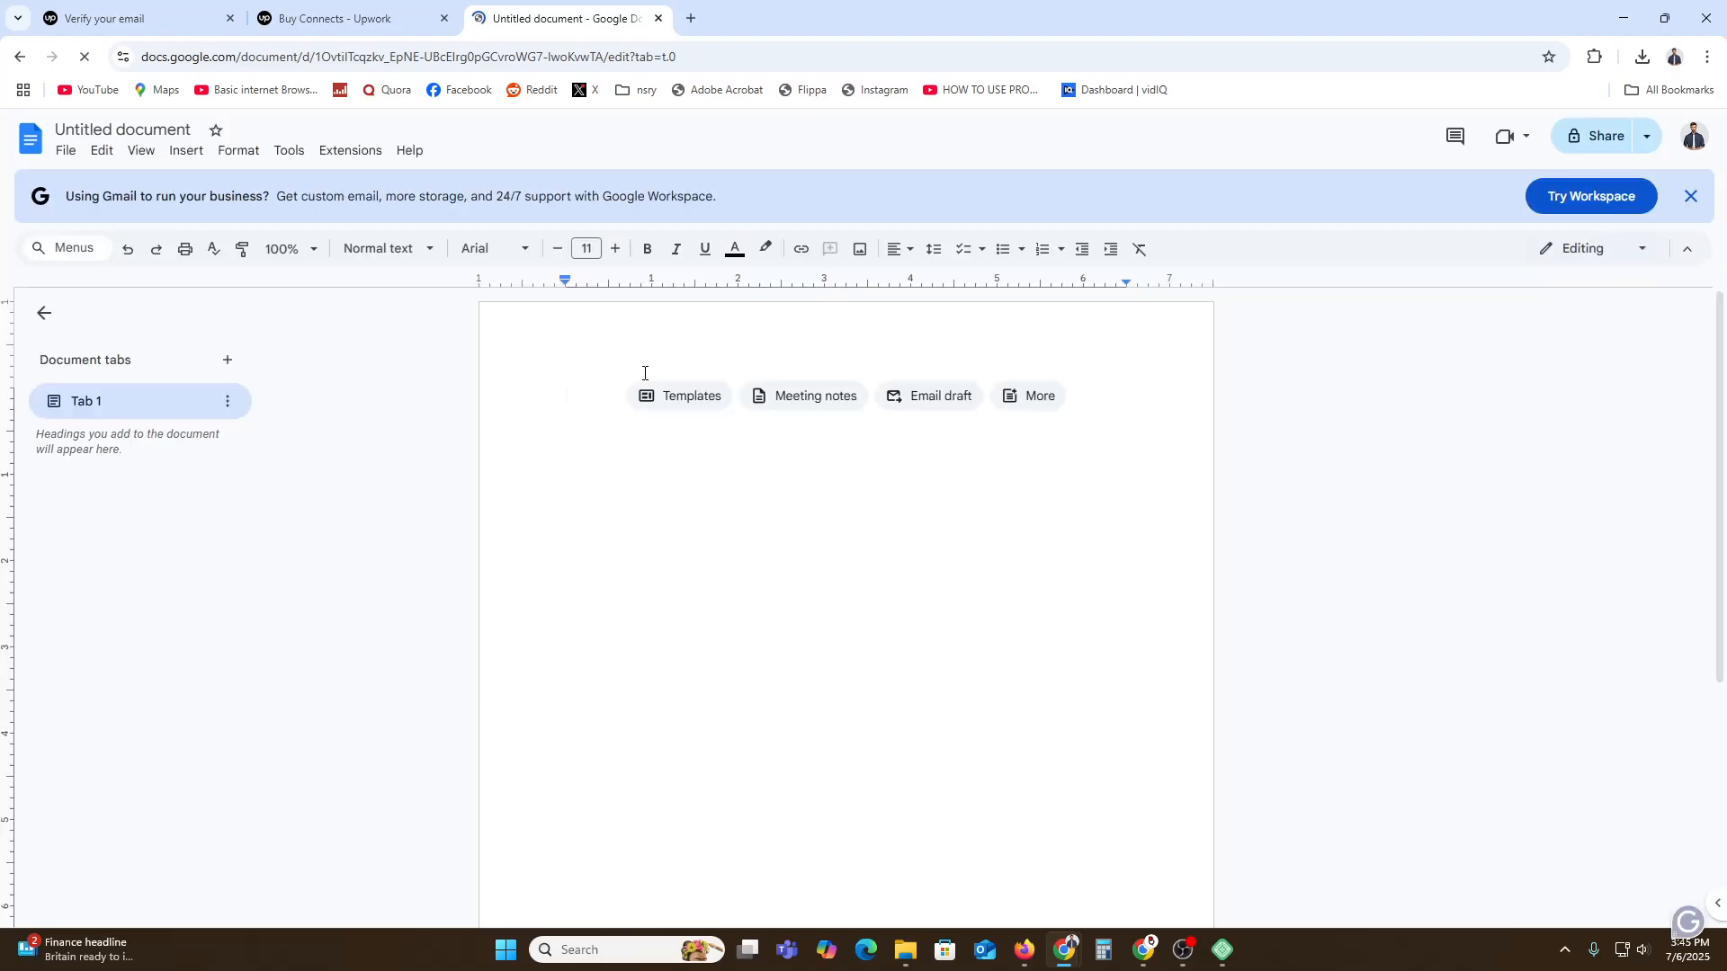
Type the line 'Greeting - Address the client by name if you can' with 'Greeting' in bold.
type("Gr")
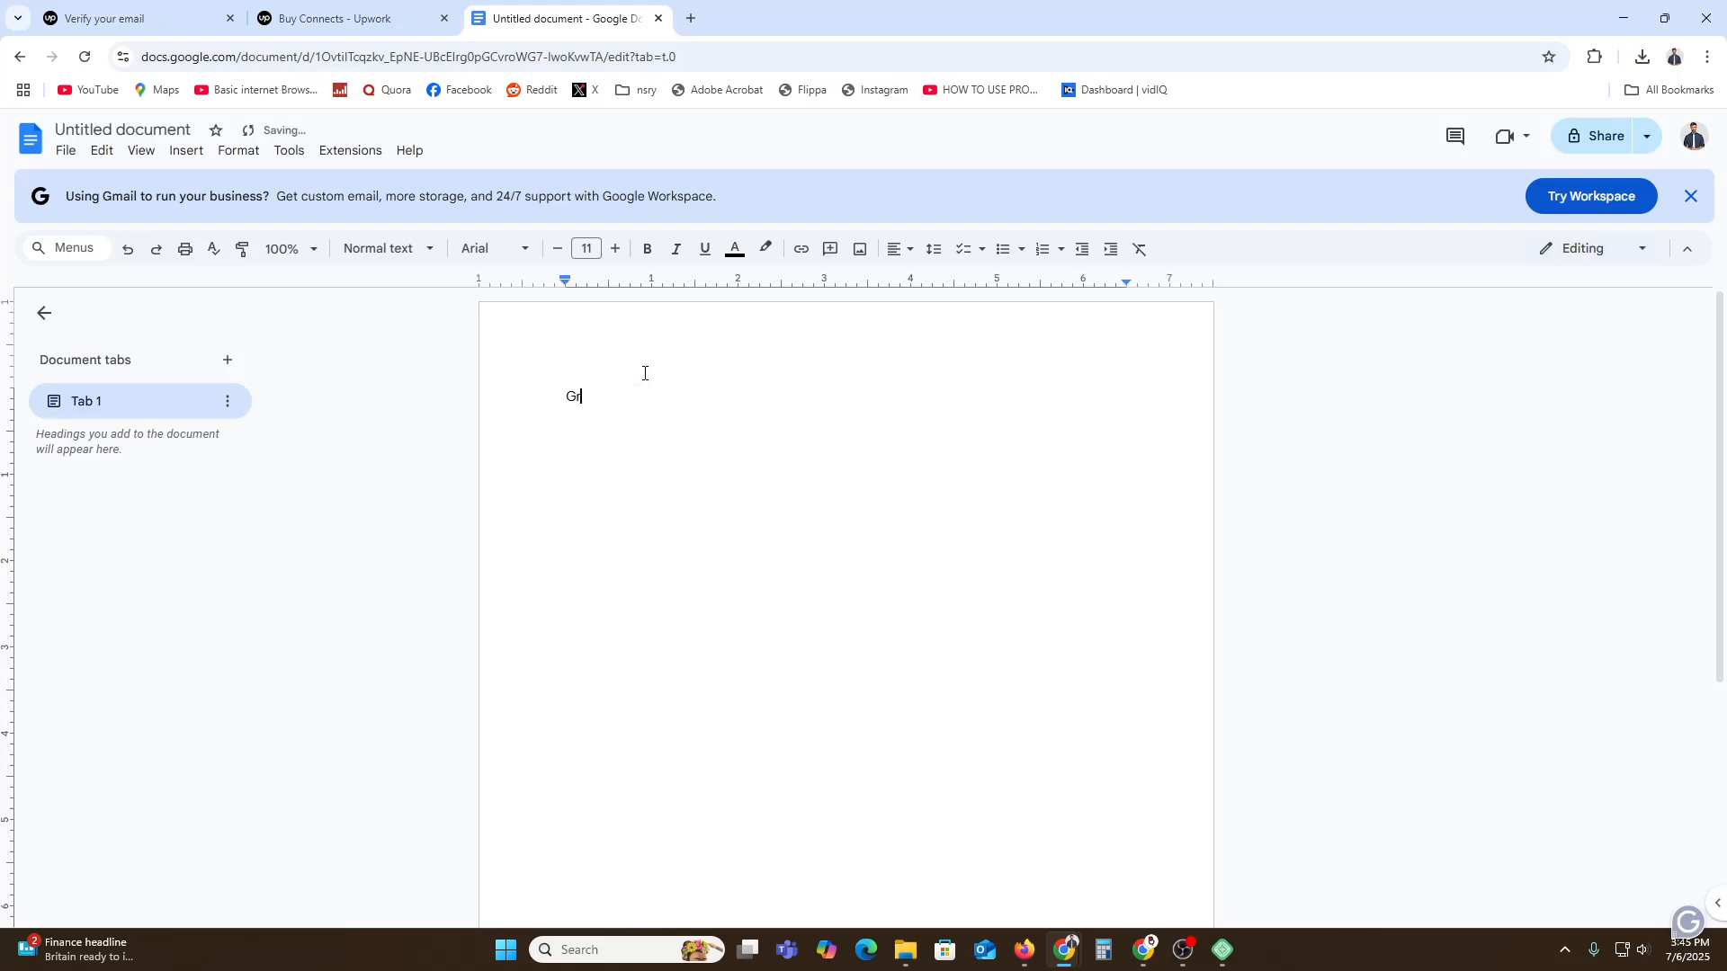
type("eeting - Address the client ")
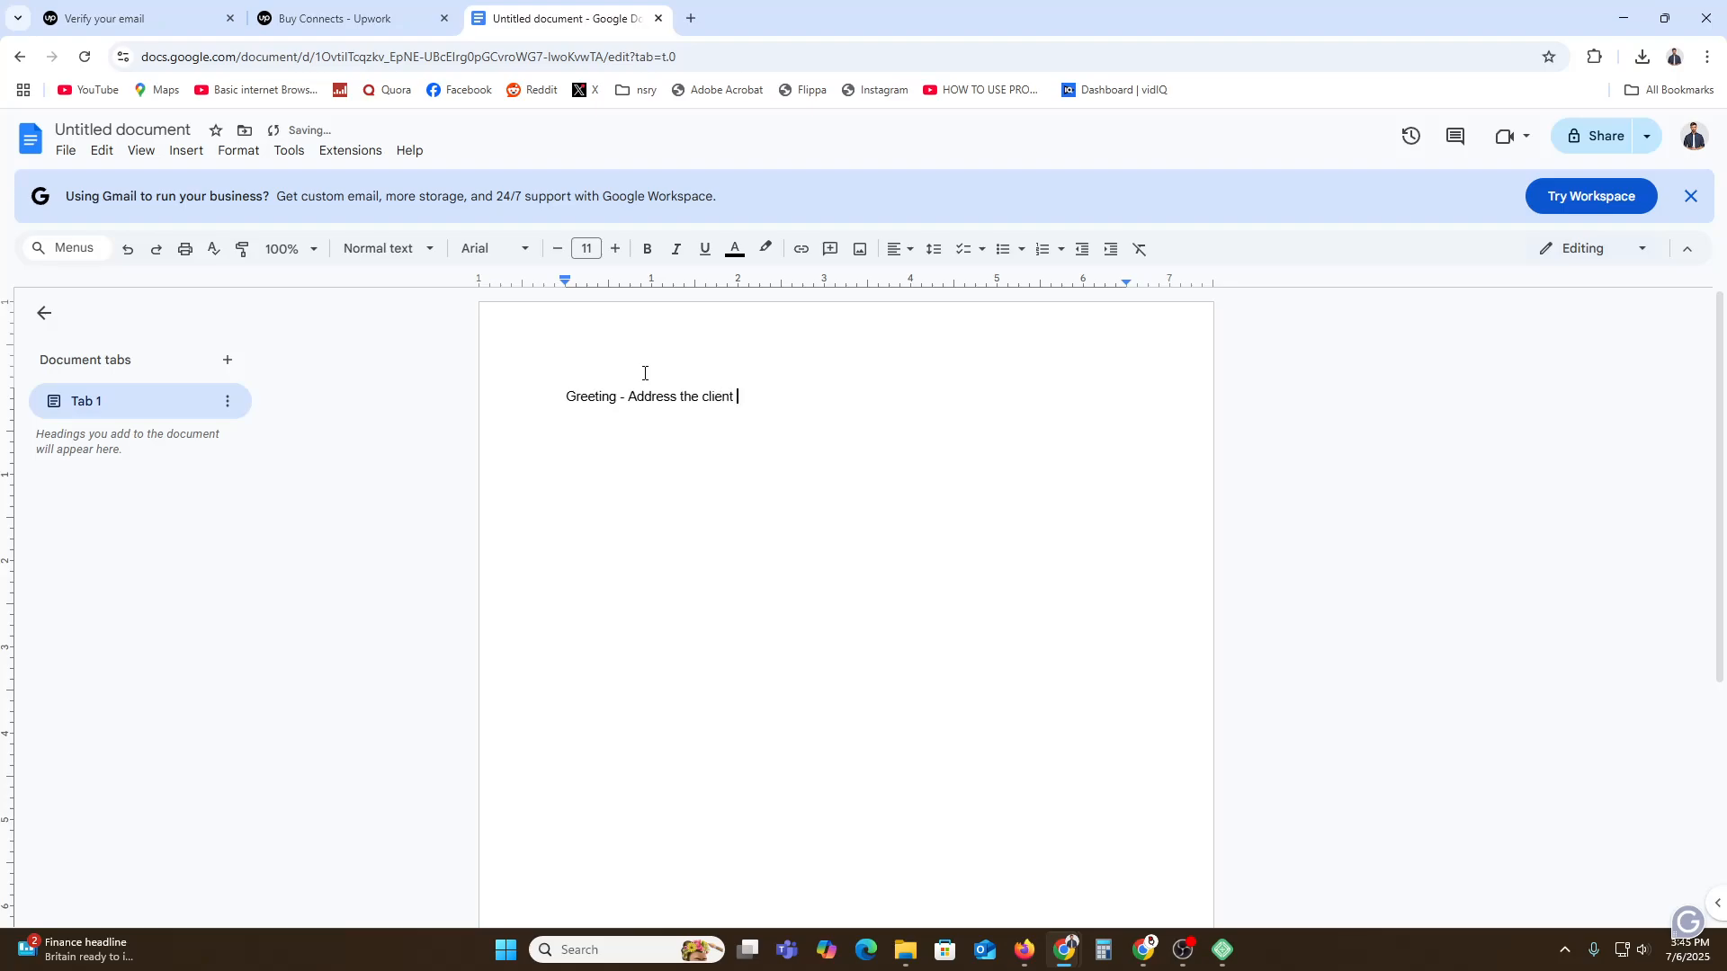
type("by name if you can")
left_click_drag(550, 389, 617, 396)
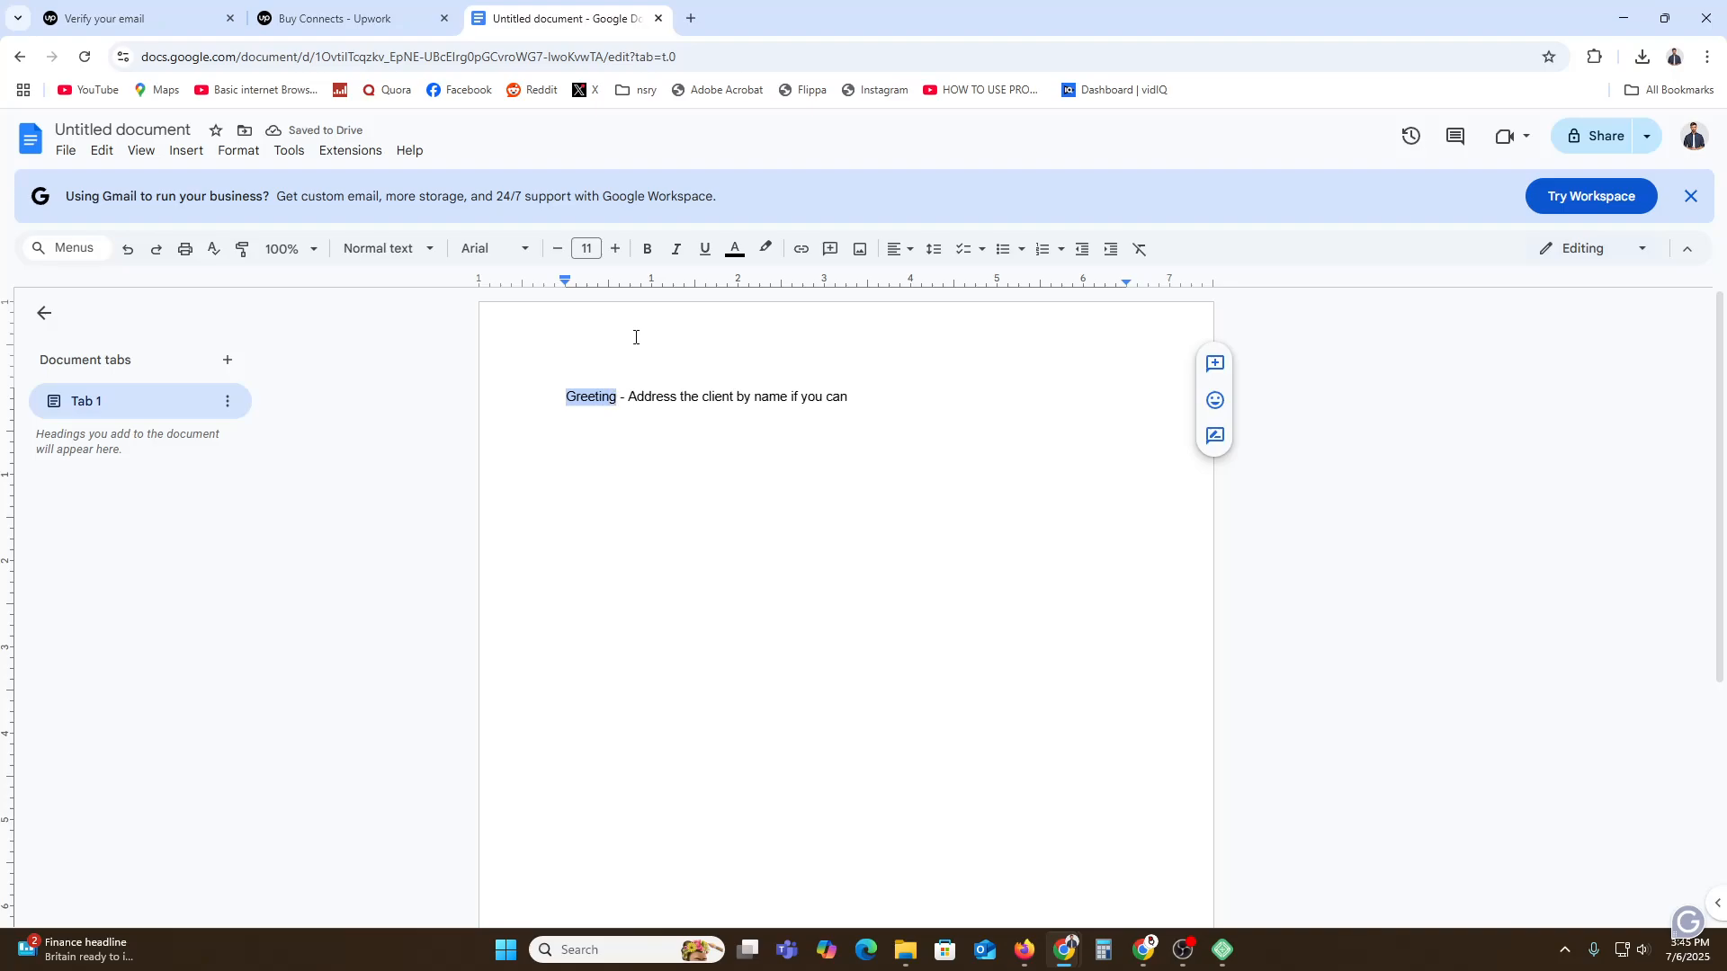
left_click(644, 259)
left_click(918, 388)
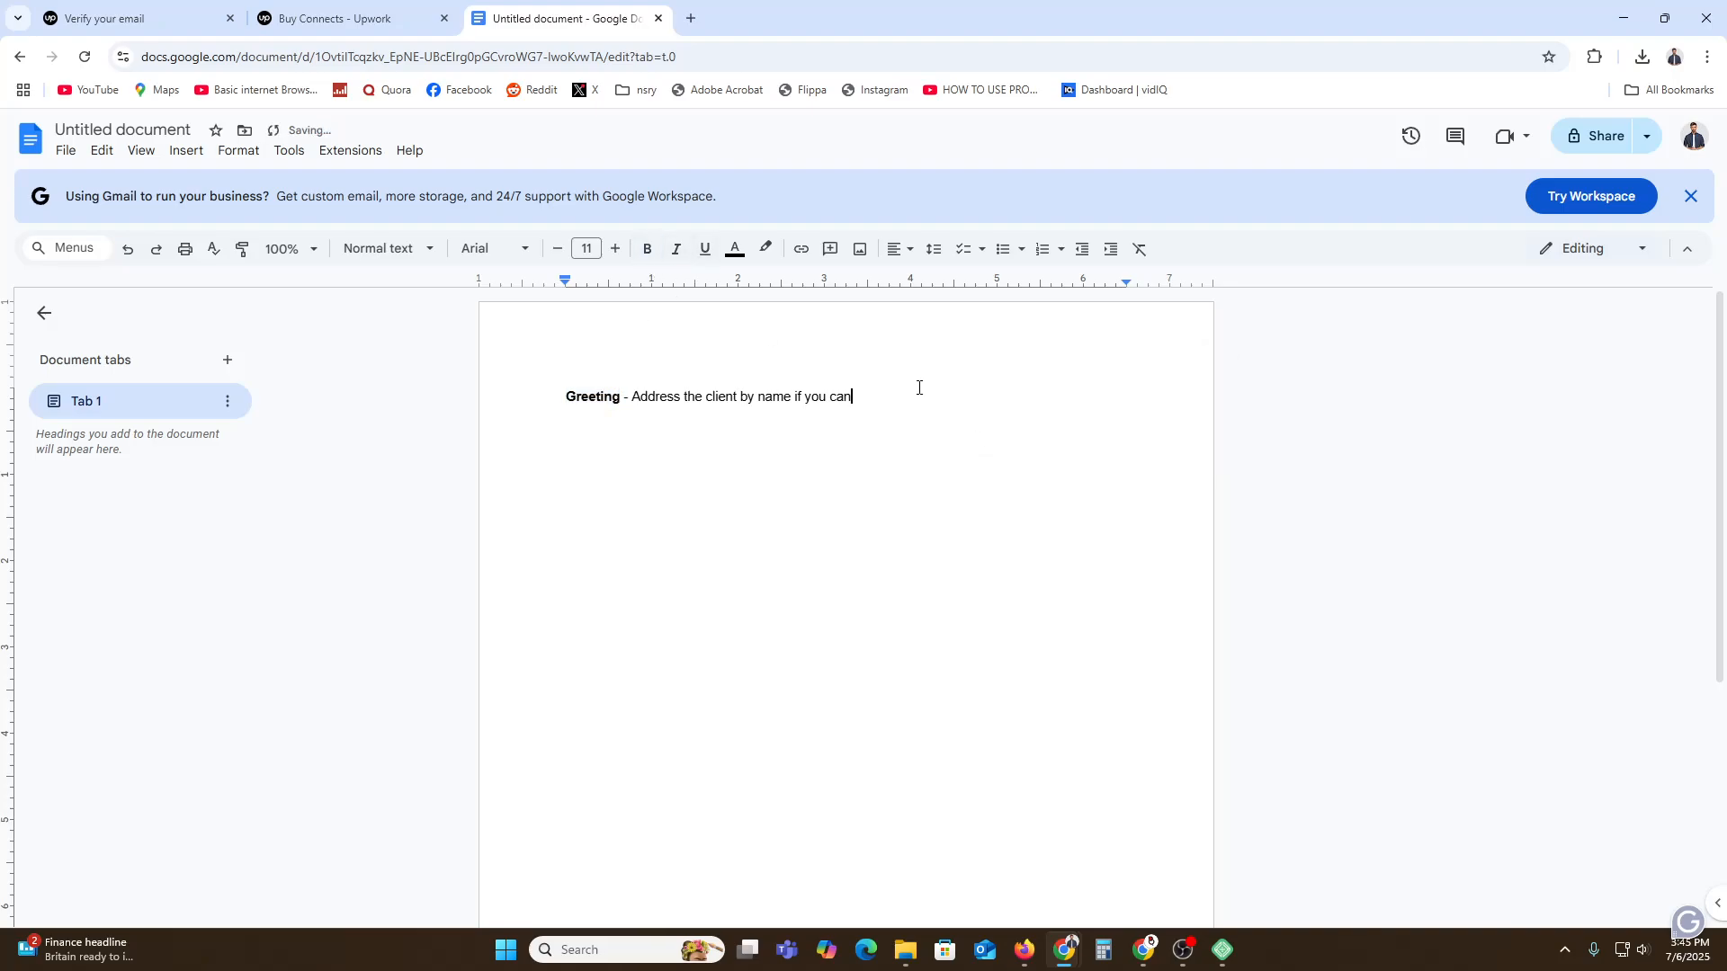
key("Return")
Add the line 'Intro: Who you are & what you do' with 'Intro:' in bold.
type("Intro: Who you are & what you do")
left_click_drag(566, 414, 597, 414)
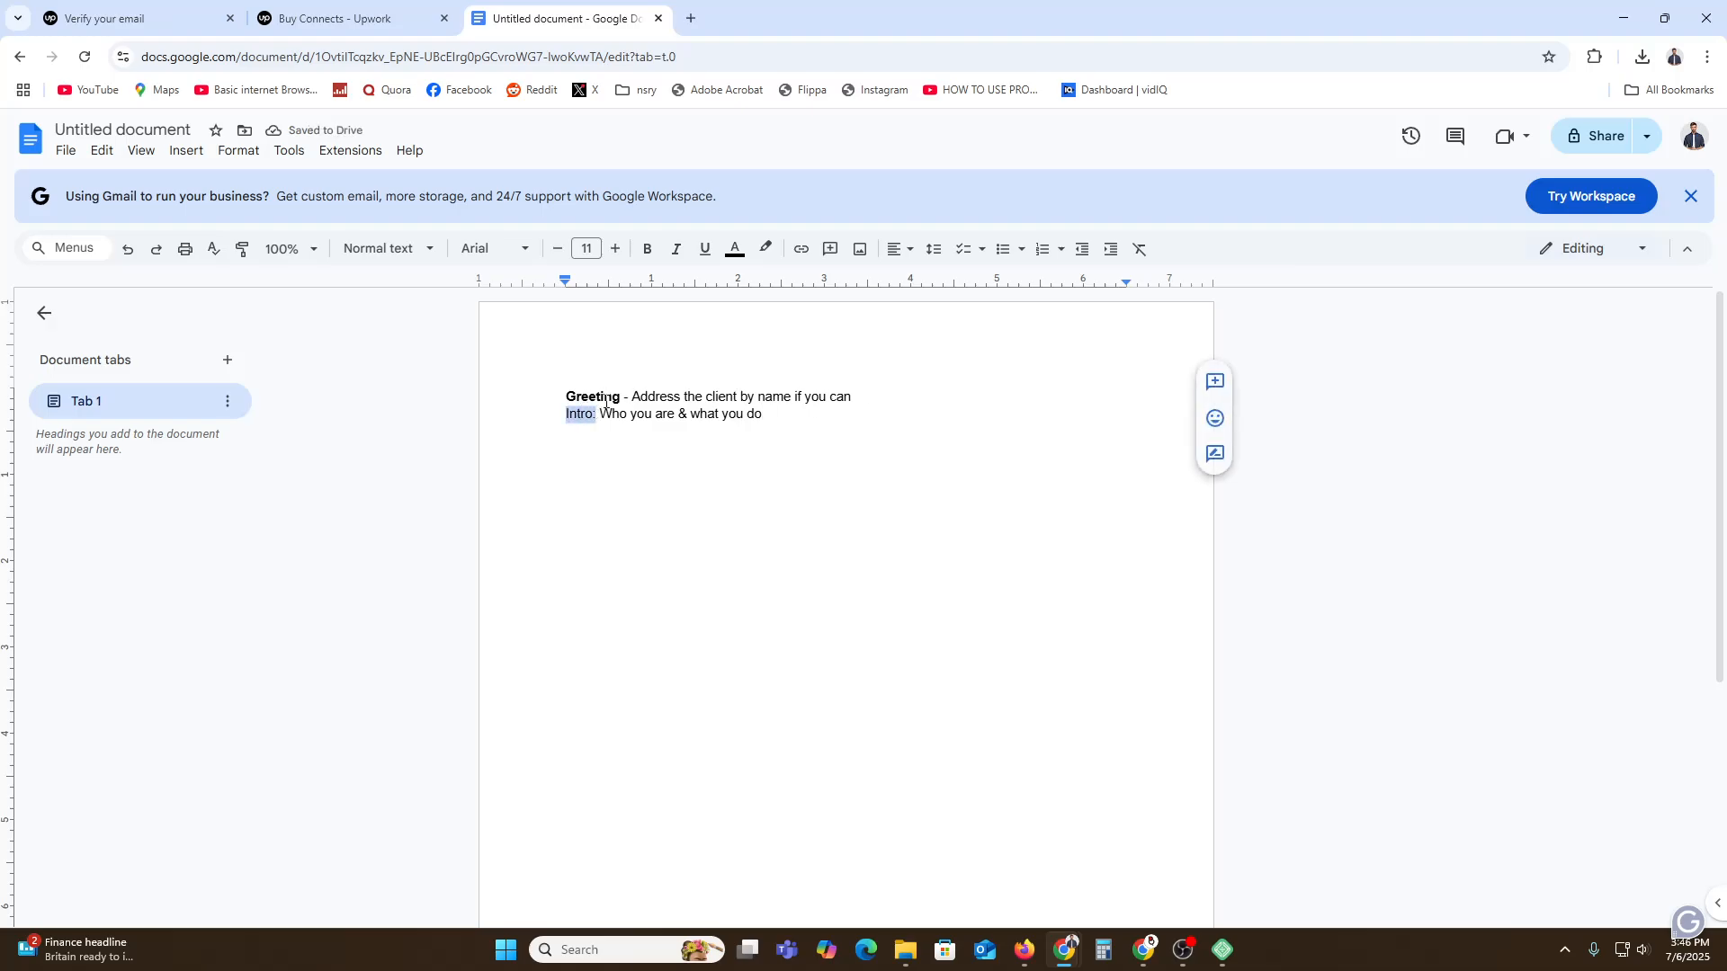
left_click(647, 250)
left_click(778, 415)
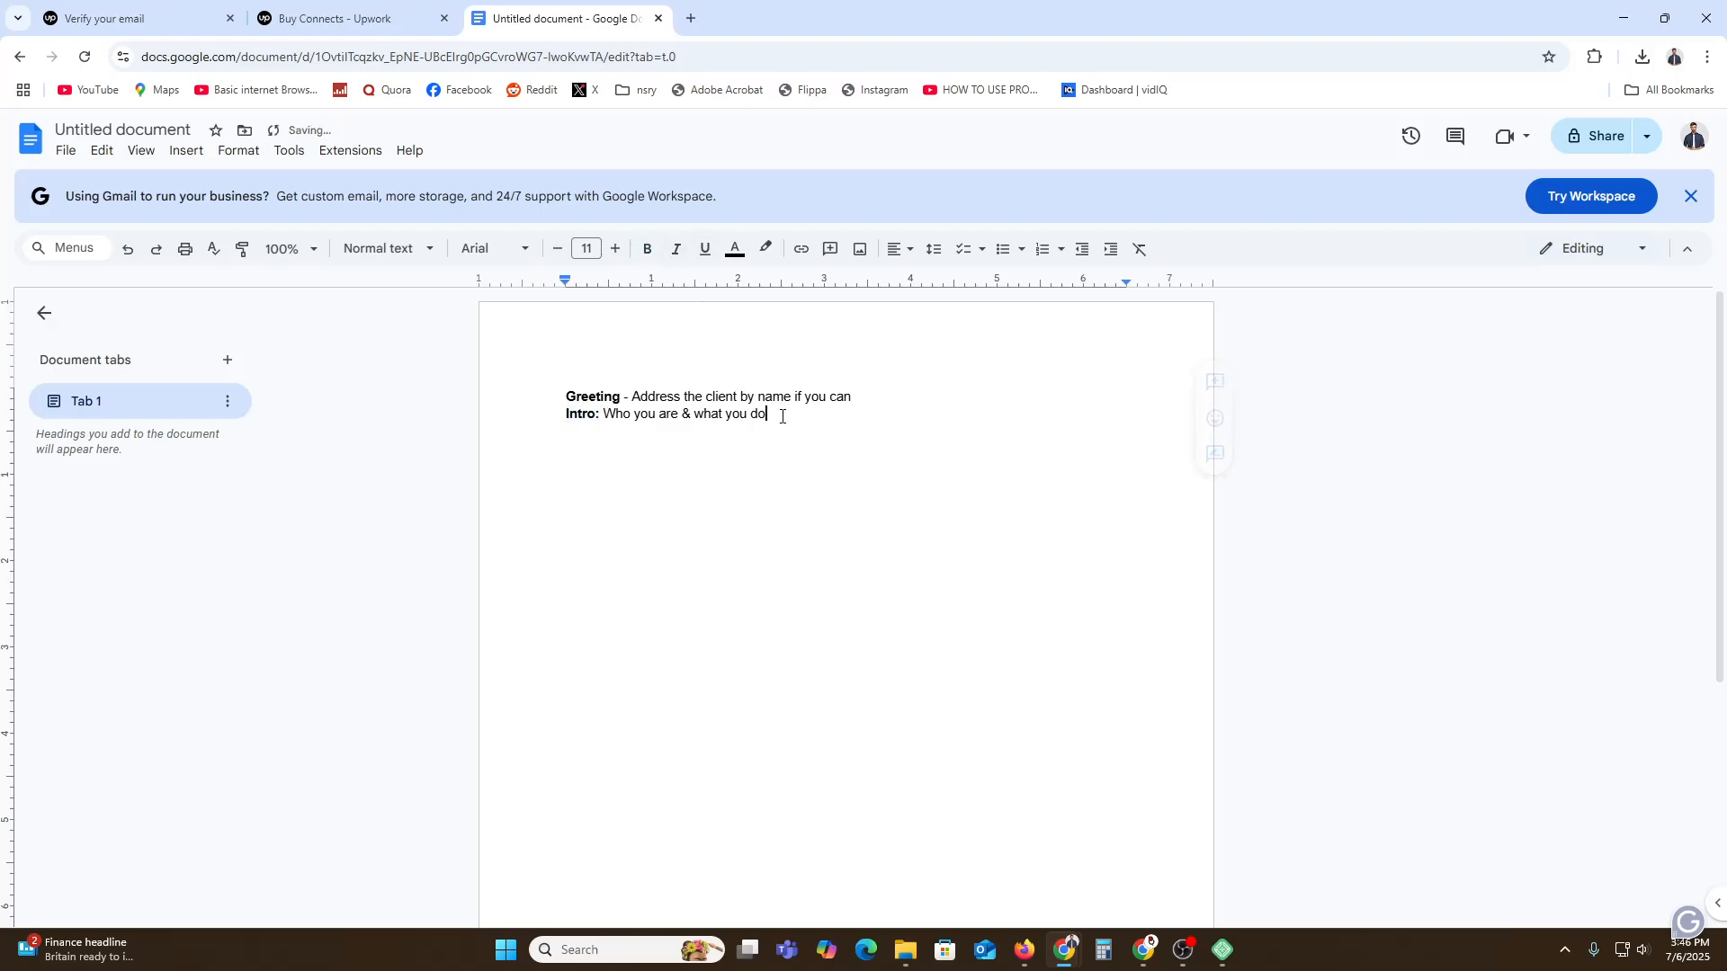
key("Return")
Add 'Why you are perfect: Explain how your skills match their needs' and a Proof line about a similar project.
type("Why you are perfect")
key("super+period")
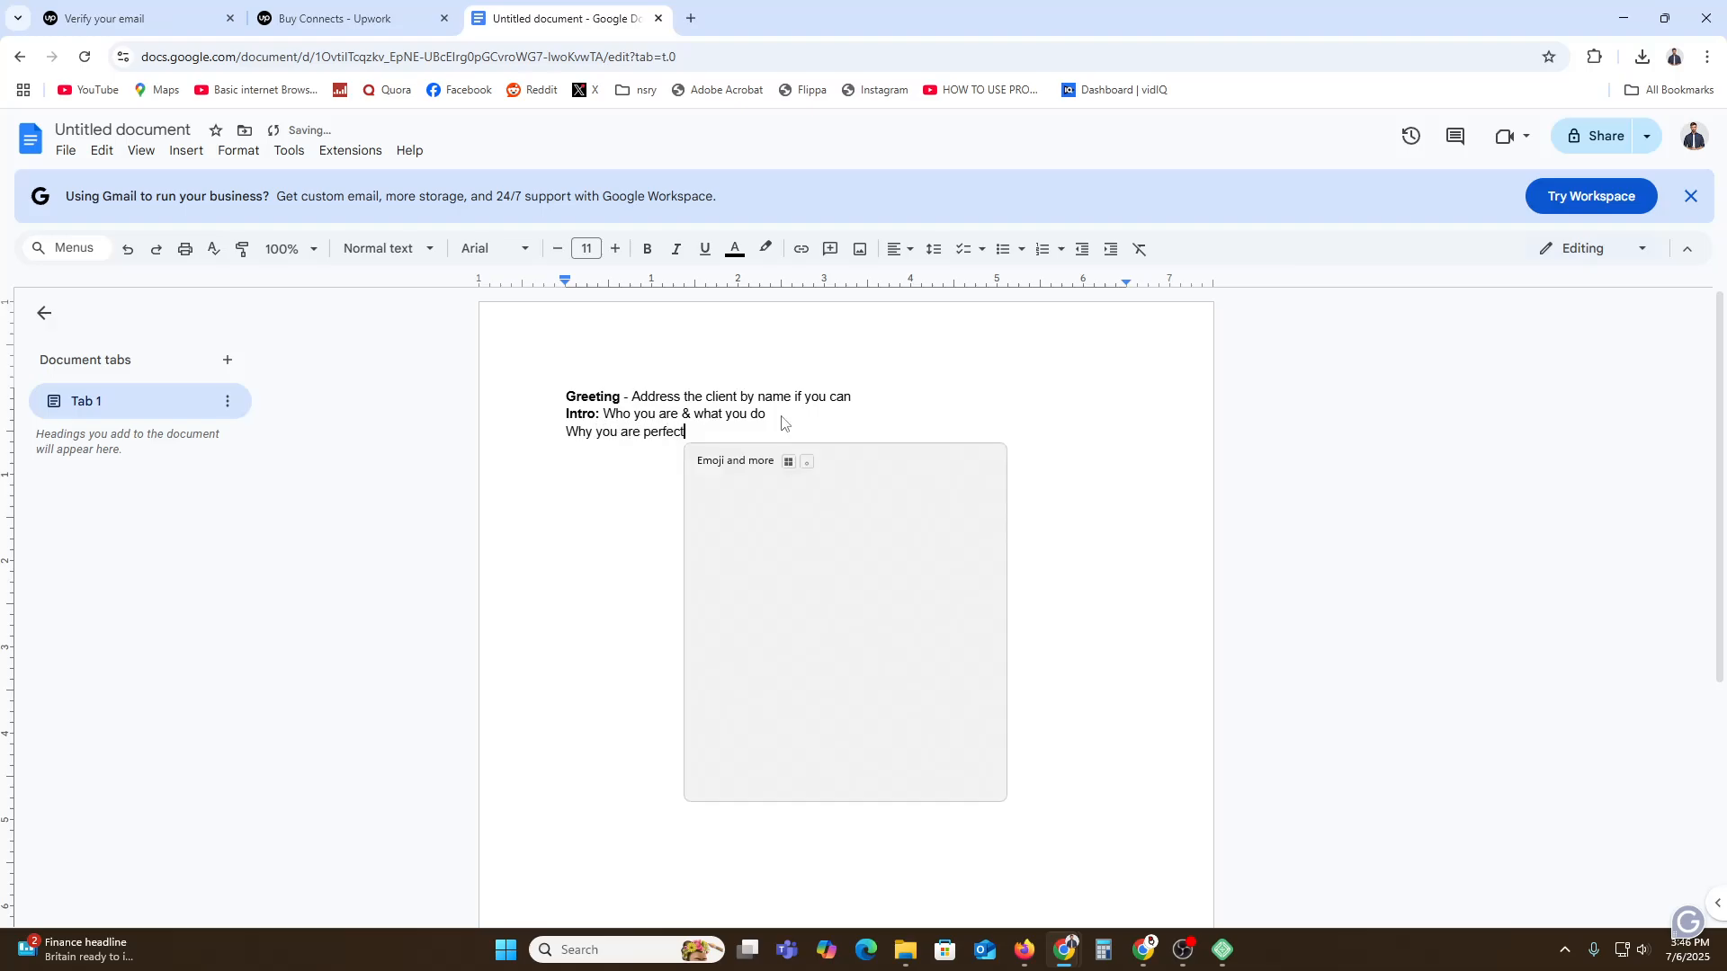
key("Escape")
type("t:")
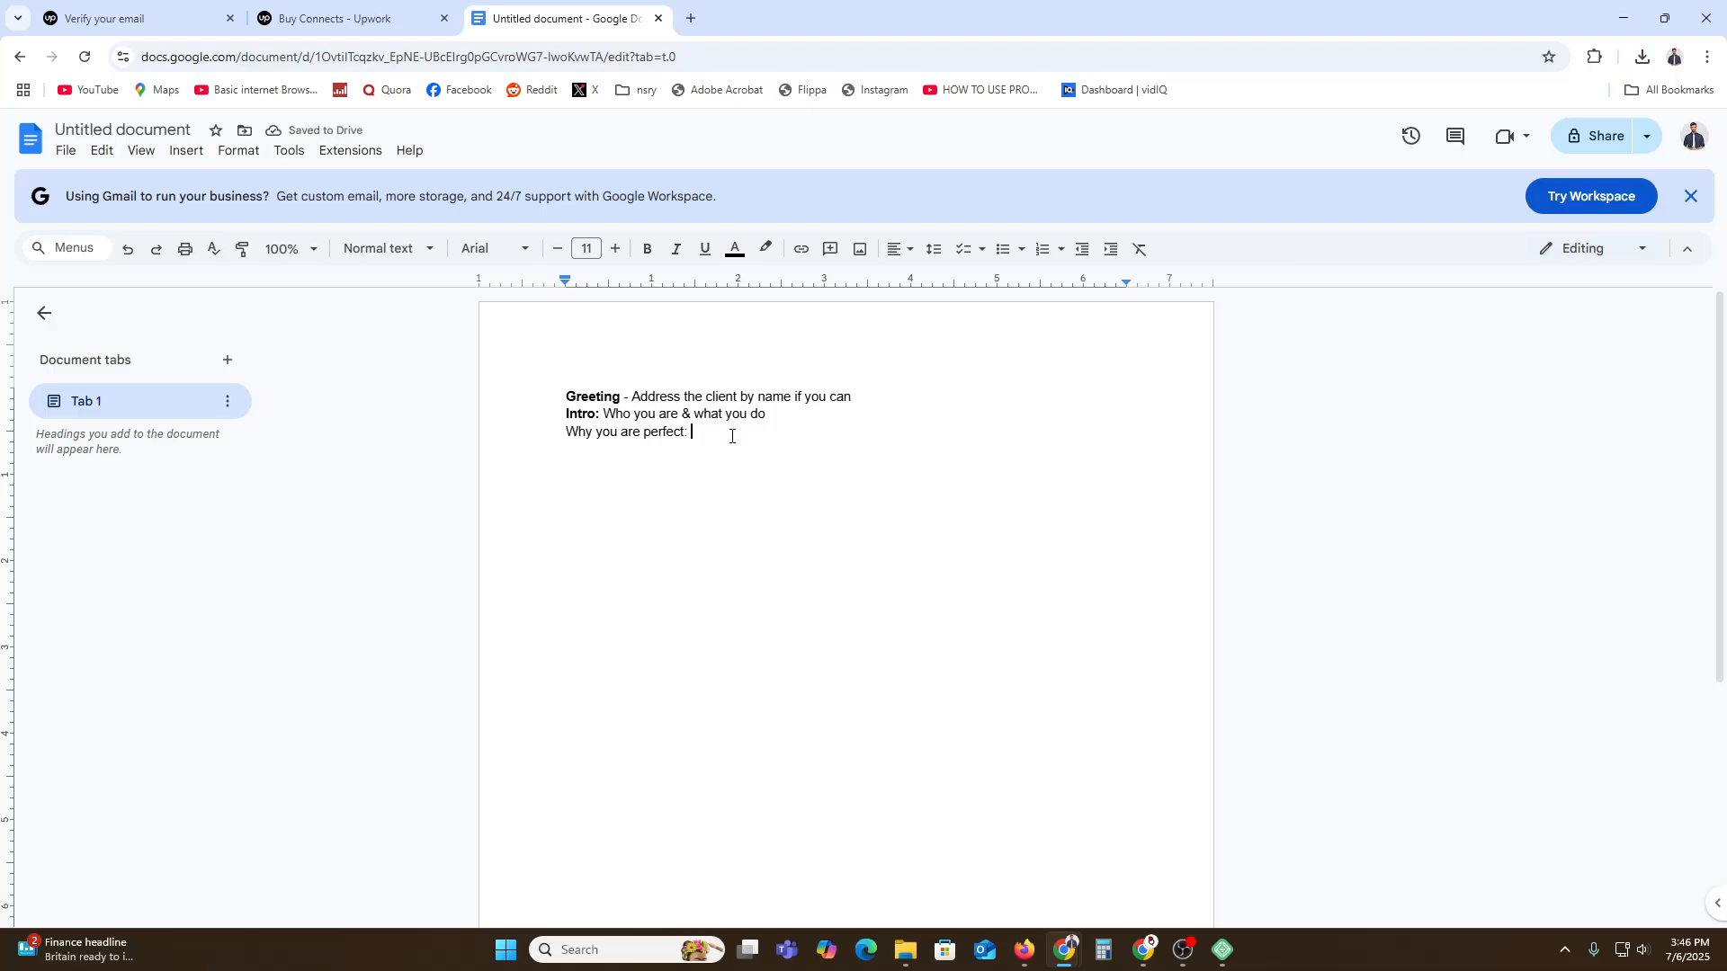
type("Explain how your ")
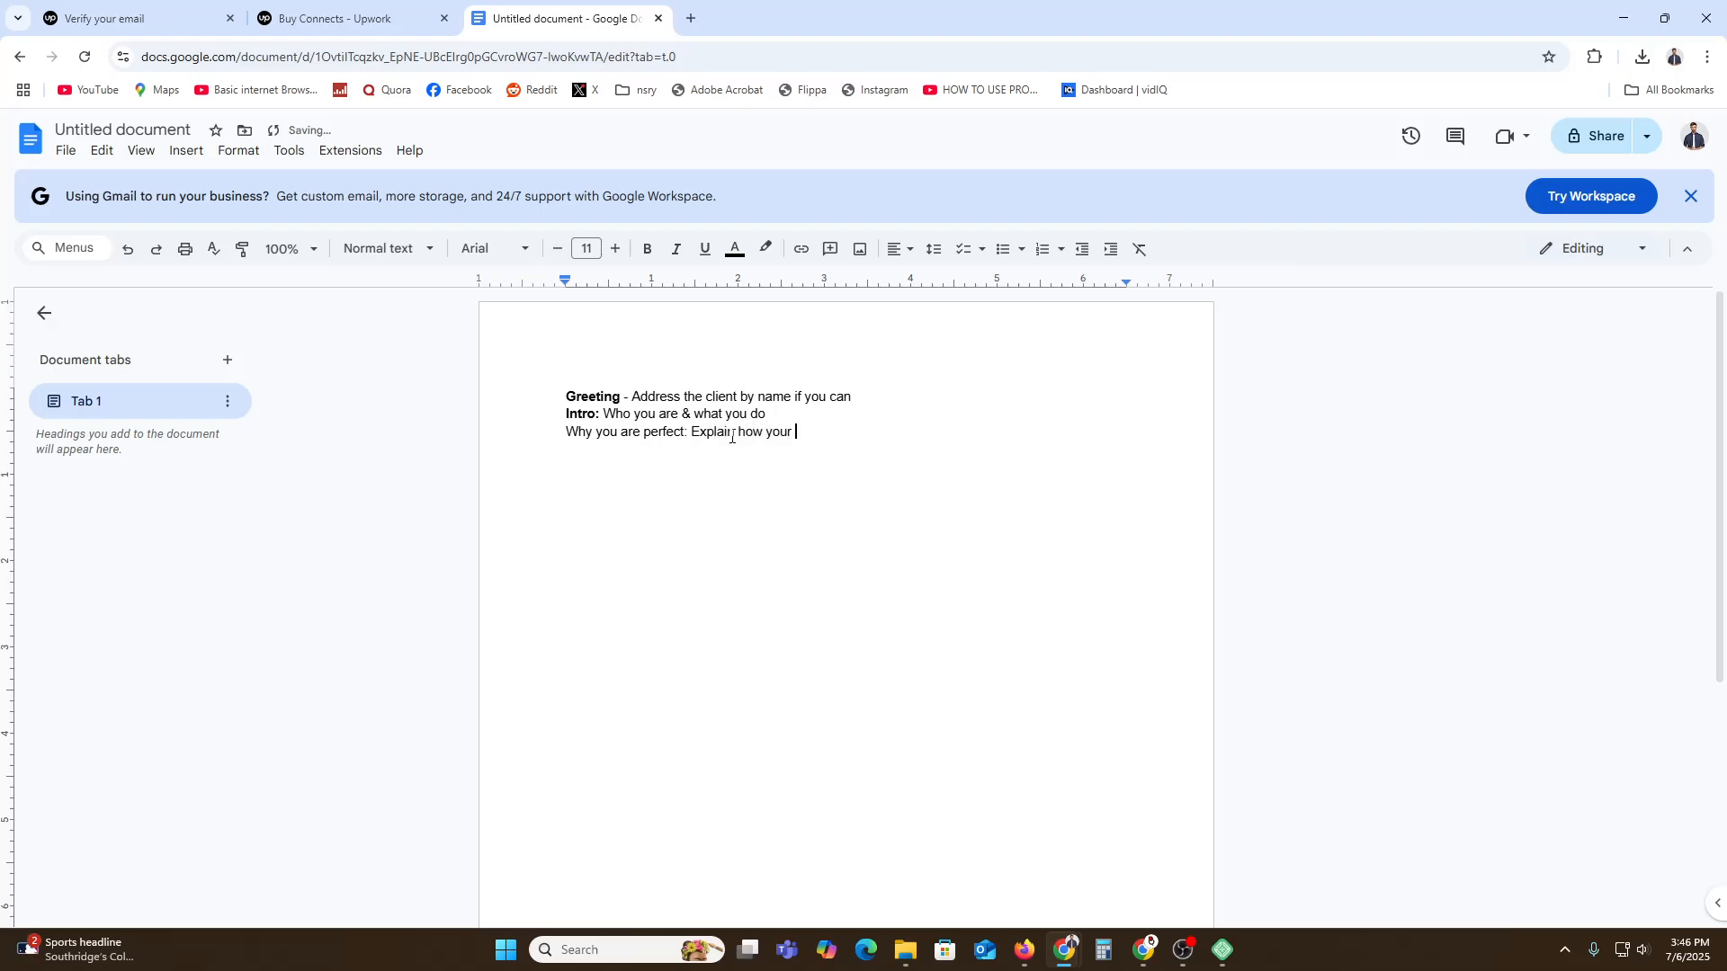
type("skills mathch")
key("BackSpace")
key("BackSpace")
key("BackSpace")
type("ch their needs")
key("Return")
type("proof: Ment")
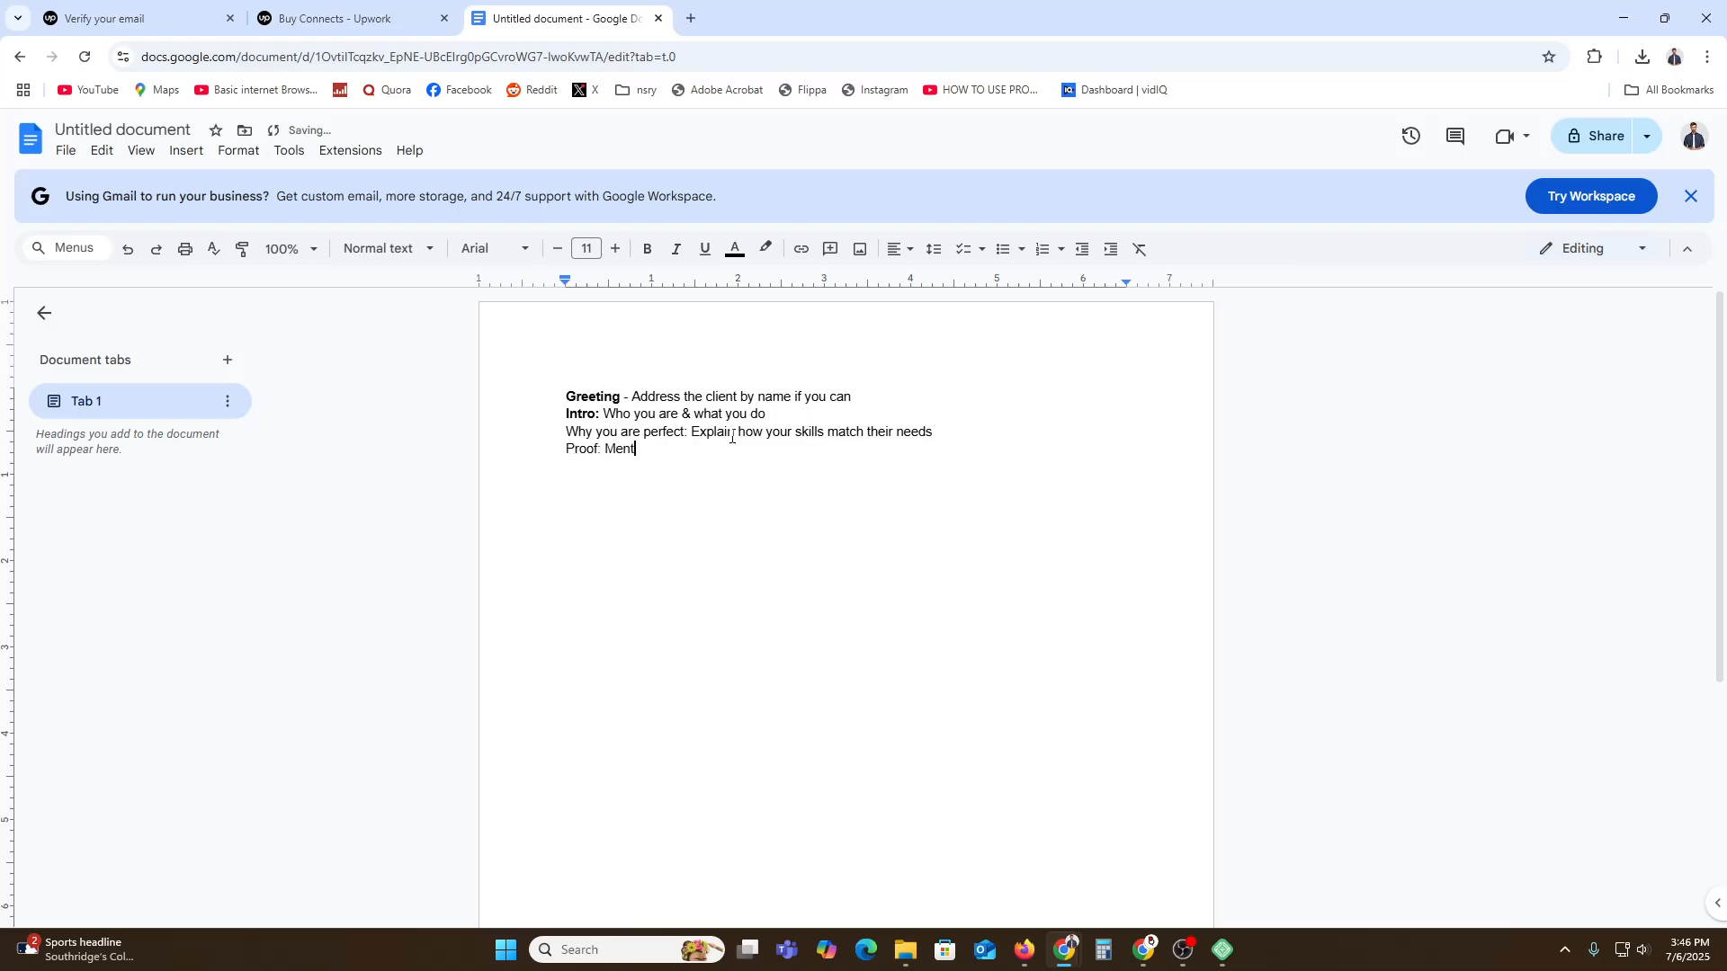
type("ion a similar project you have done")
Bold the 'Why you are perfect:' and 'Proof:' labels.
left_click_drag(539, 432, 688, 432)
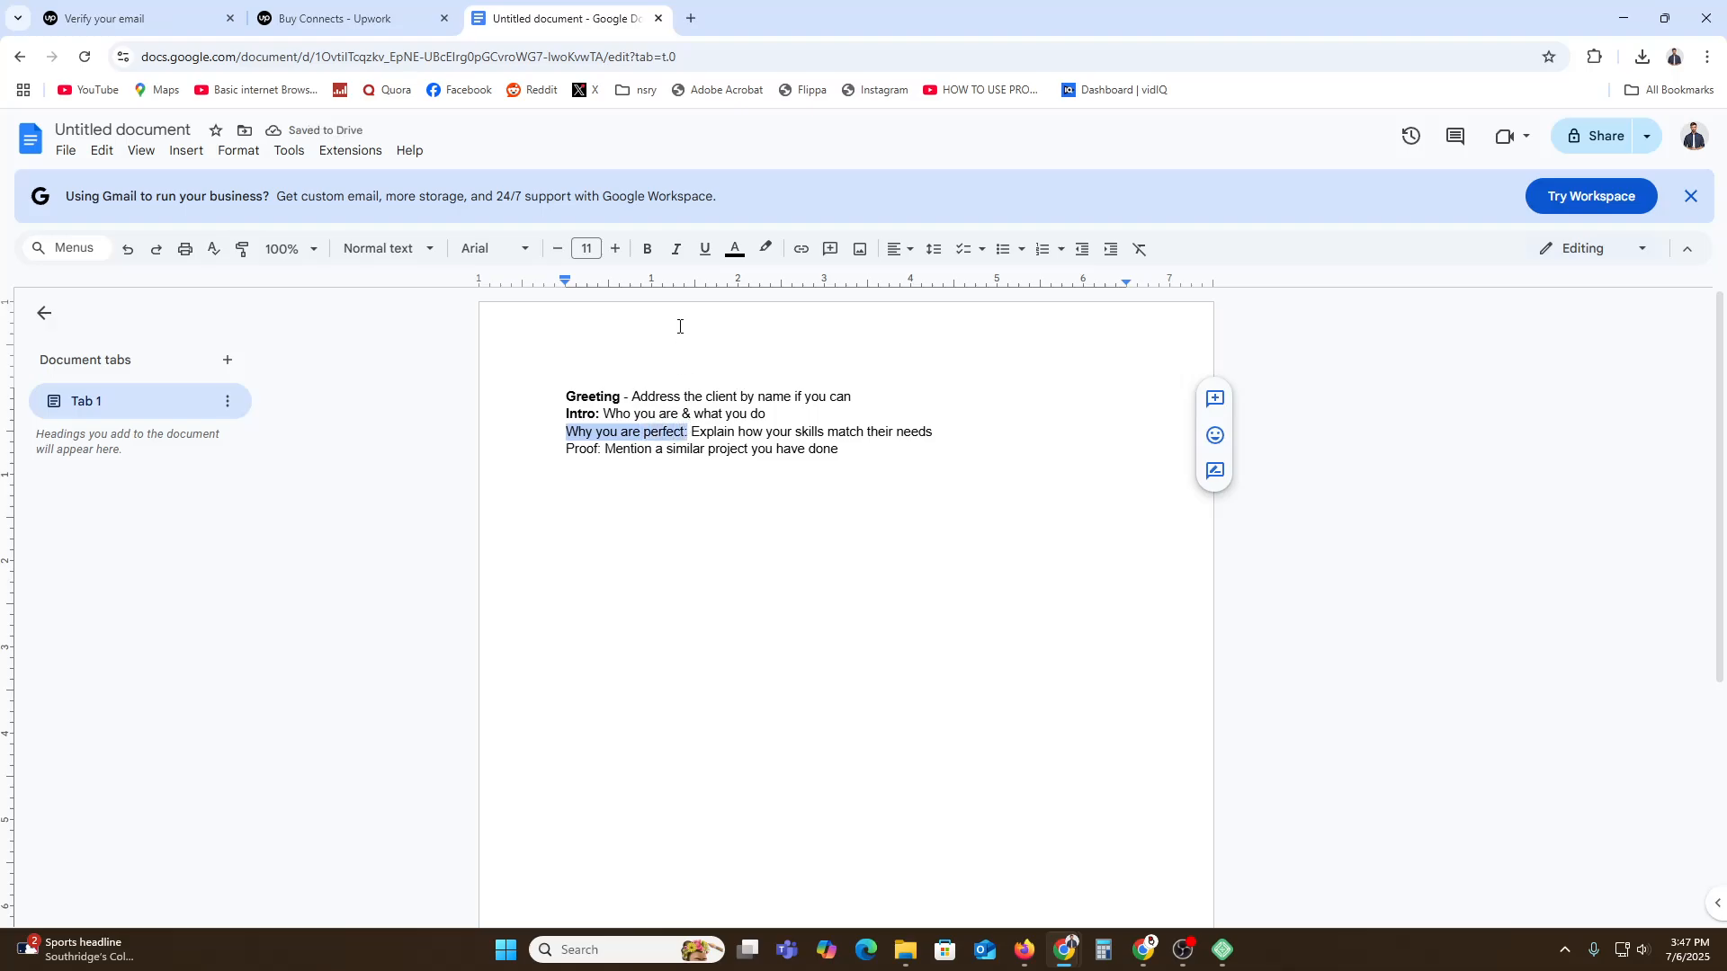
left_click(647, 249)
left_click_drag(566, 448, 606, 450)
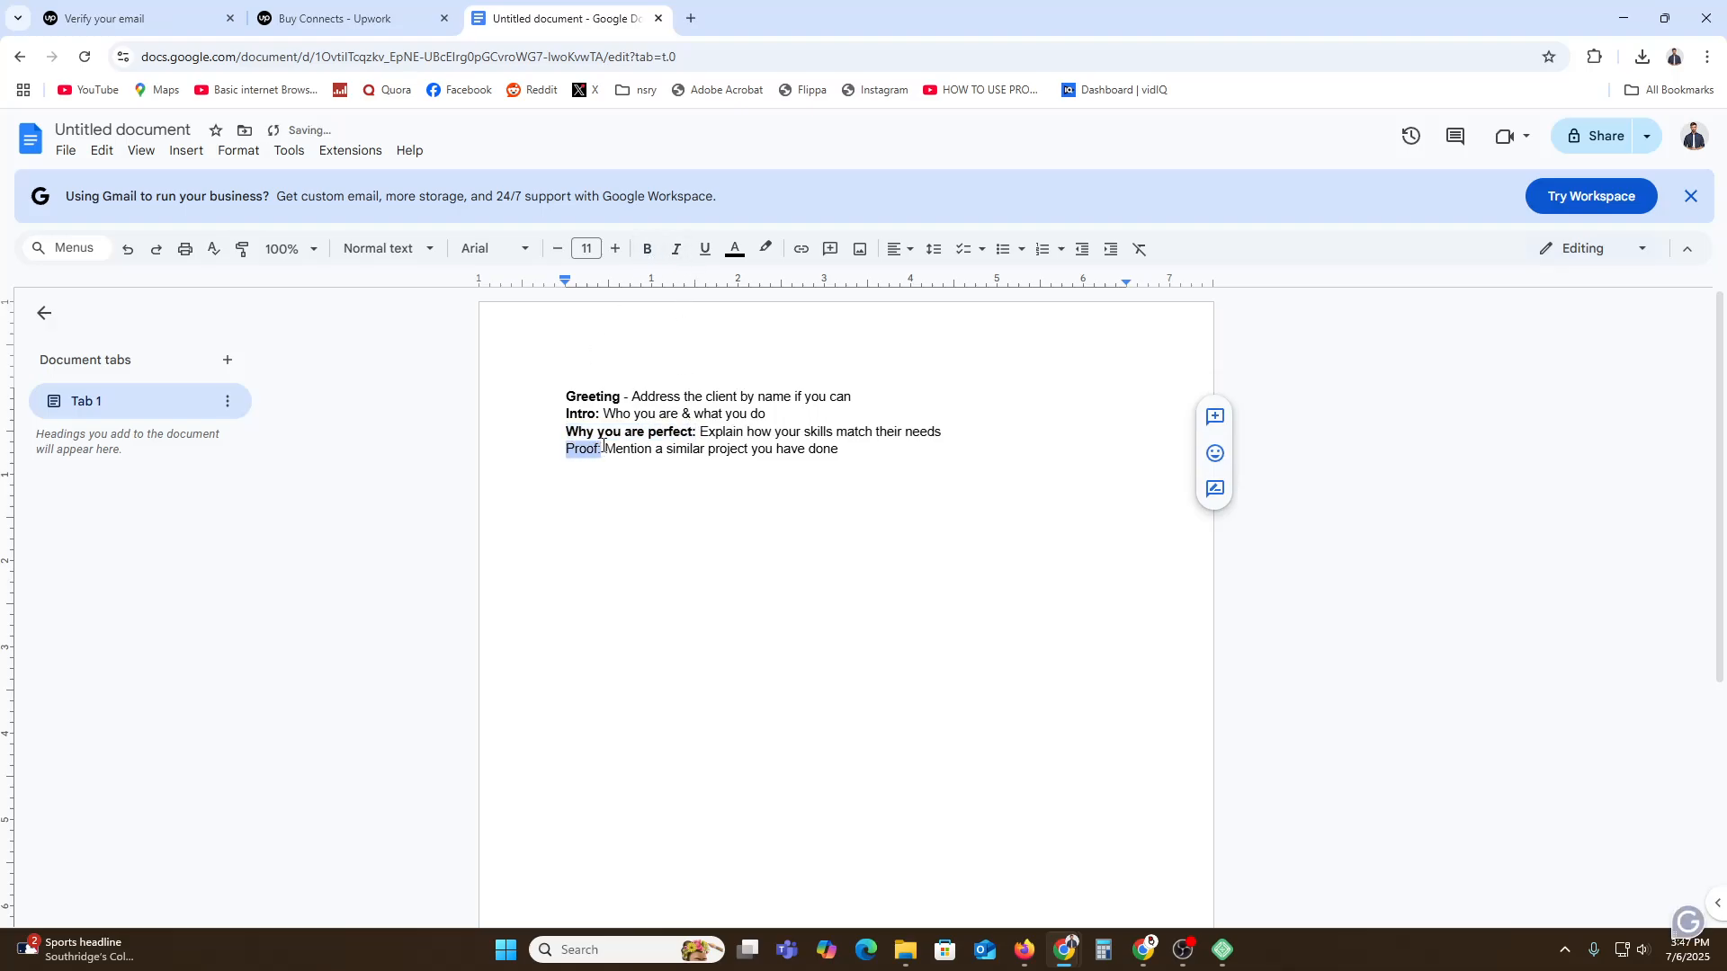
left_click(649, 250)
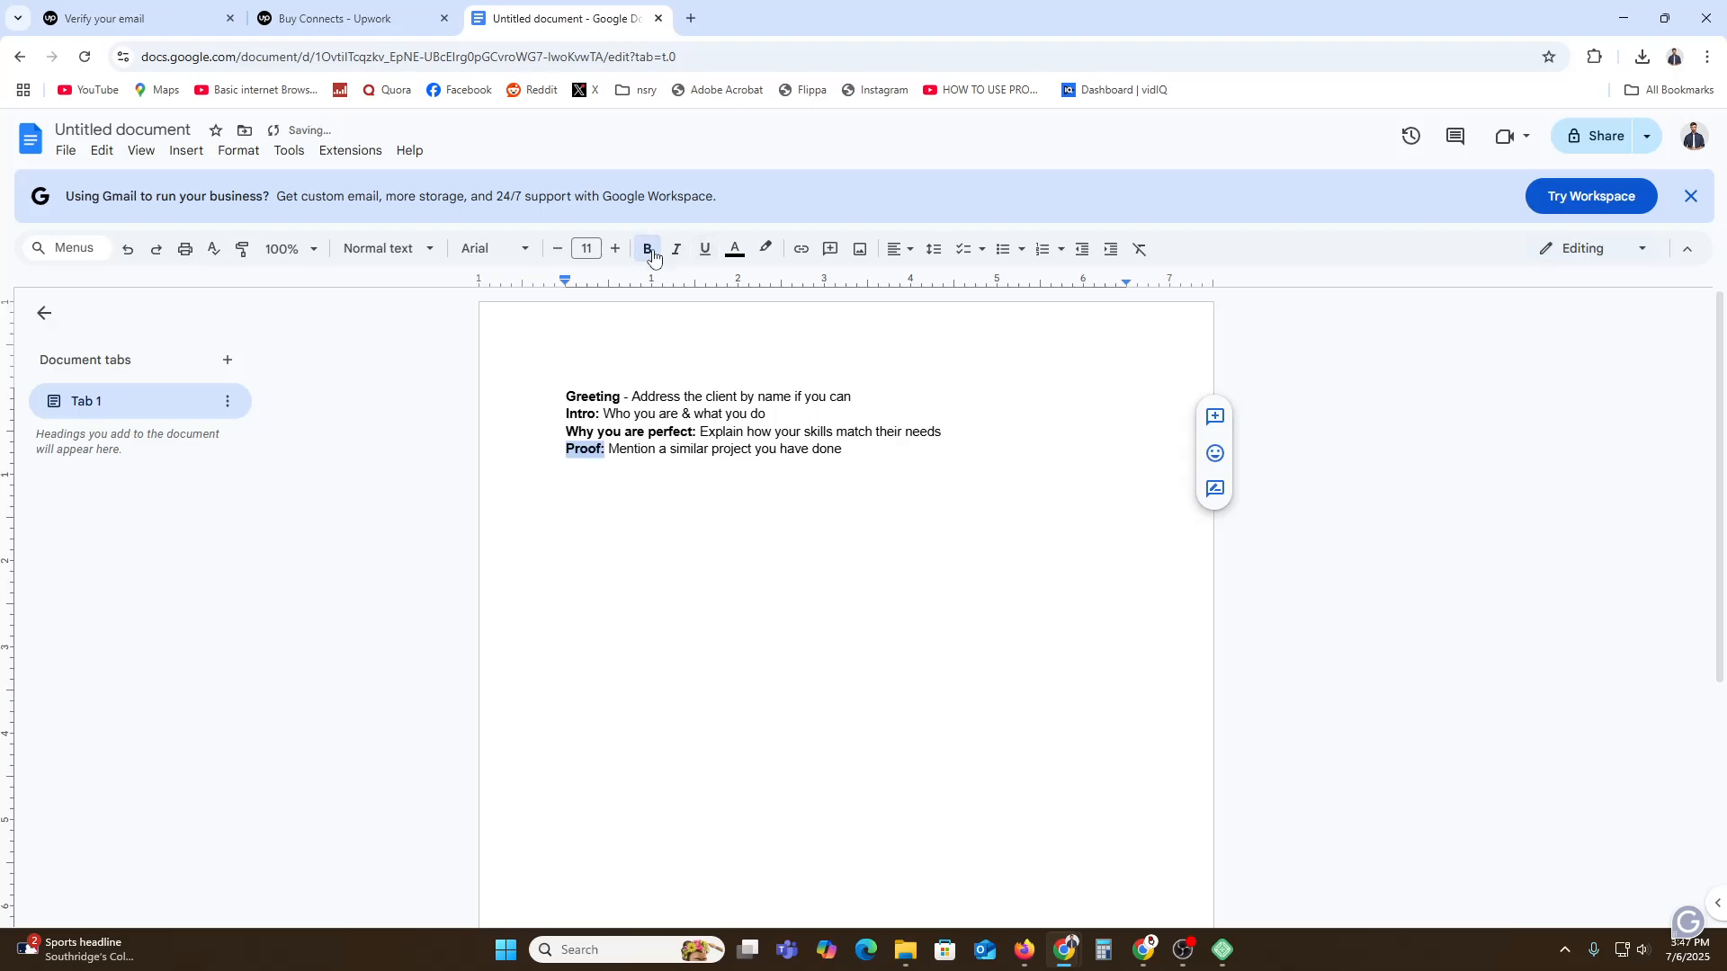
Add a final line 'CTA: End with question' with 'CTA:' in bold.
left_click(872, 484)
key("Return")
type("CTA: ")
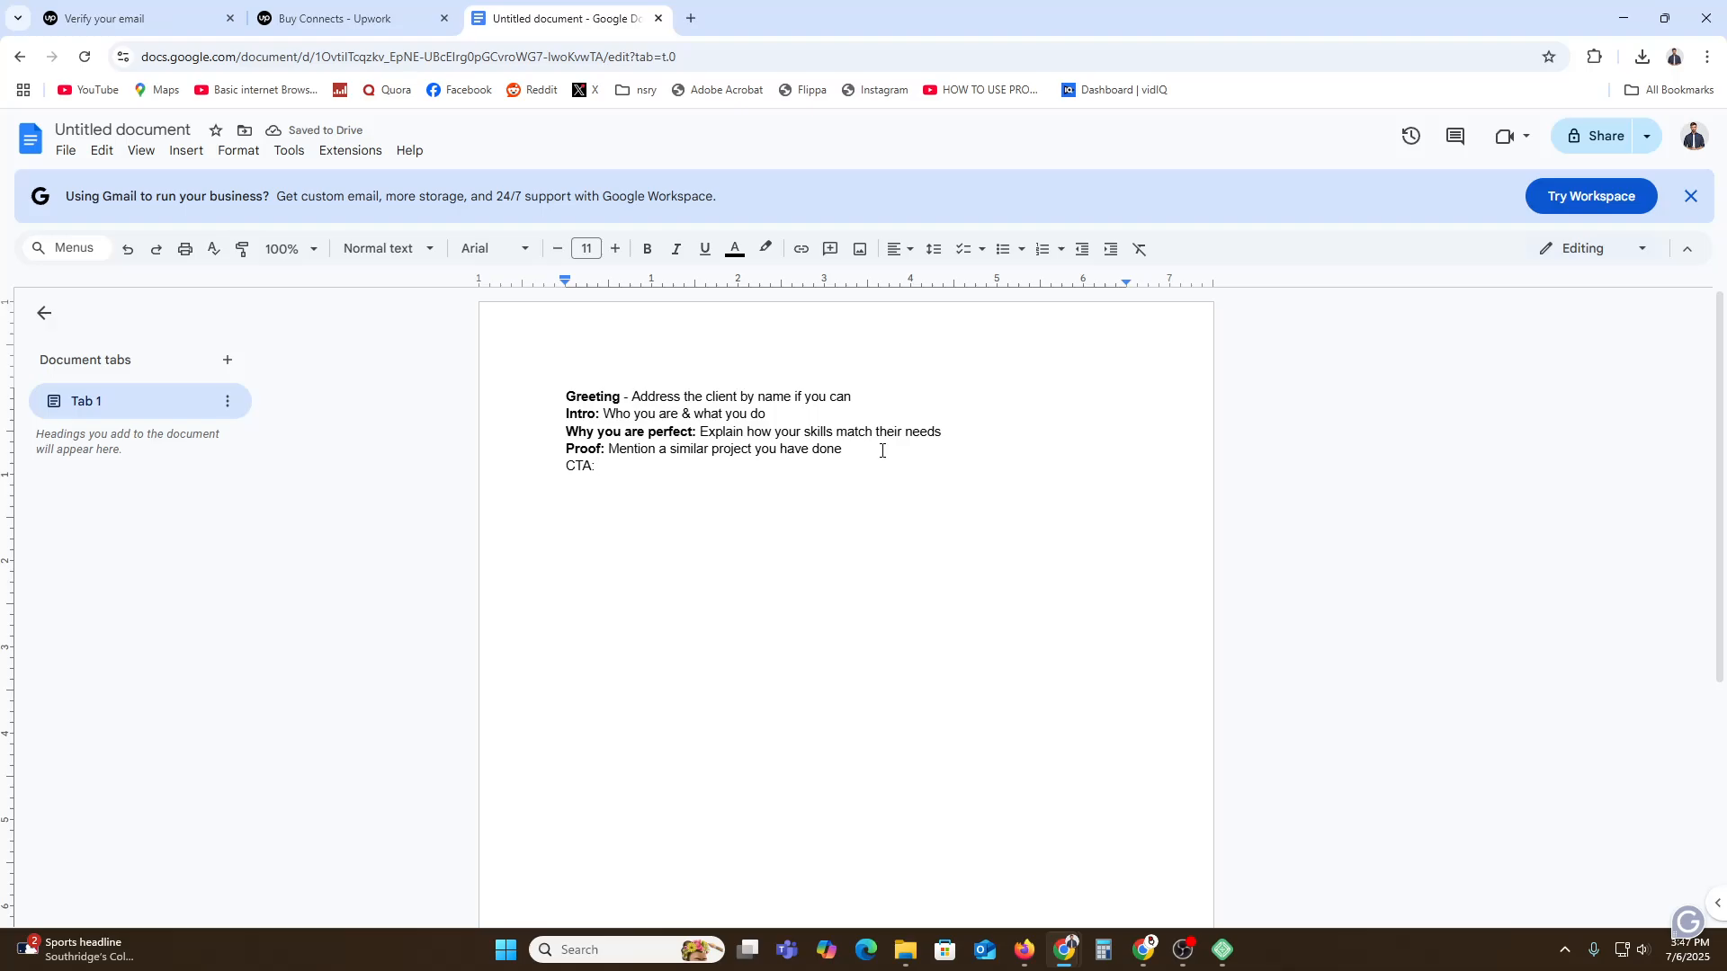
type("End with question")
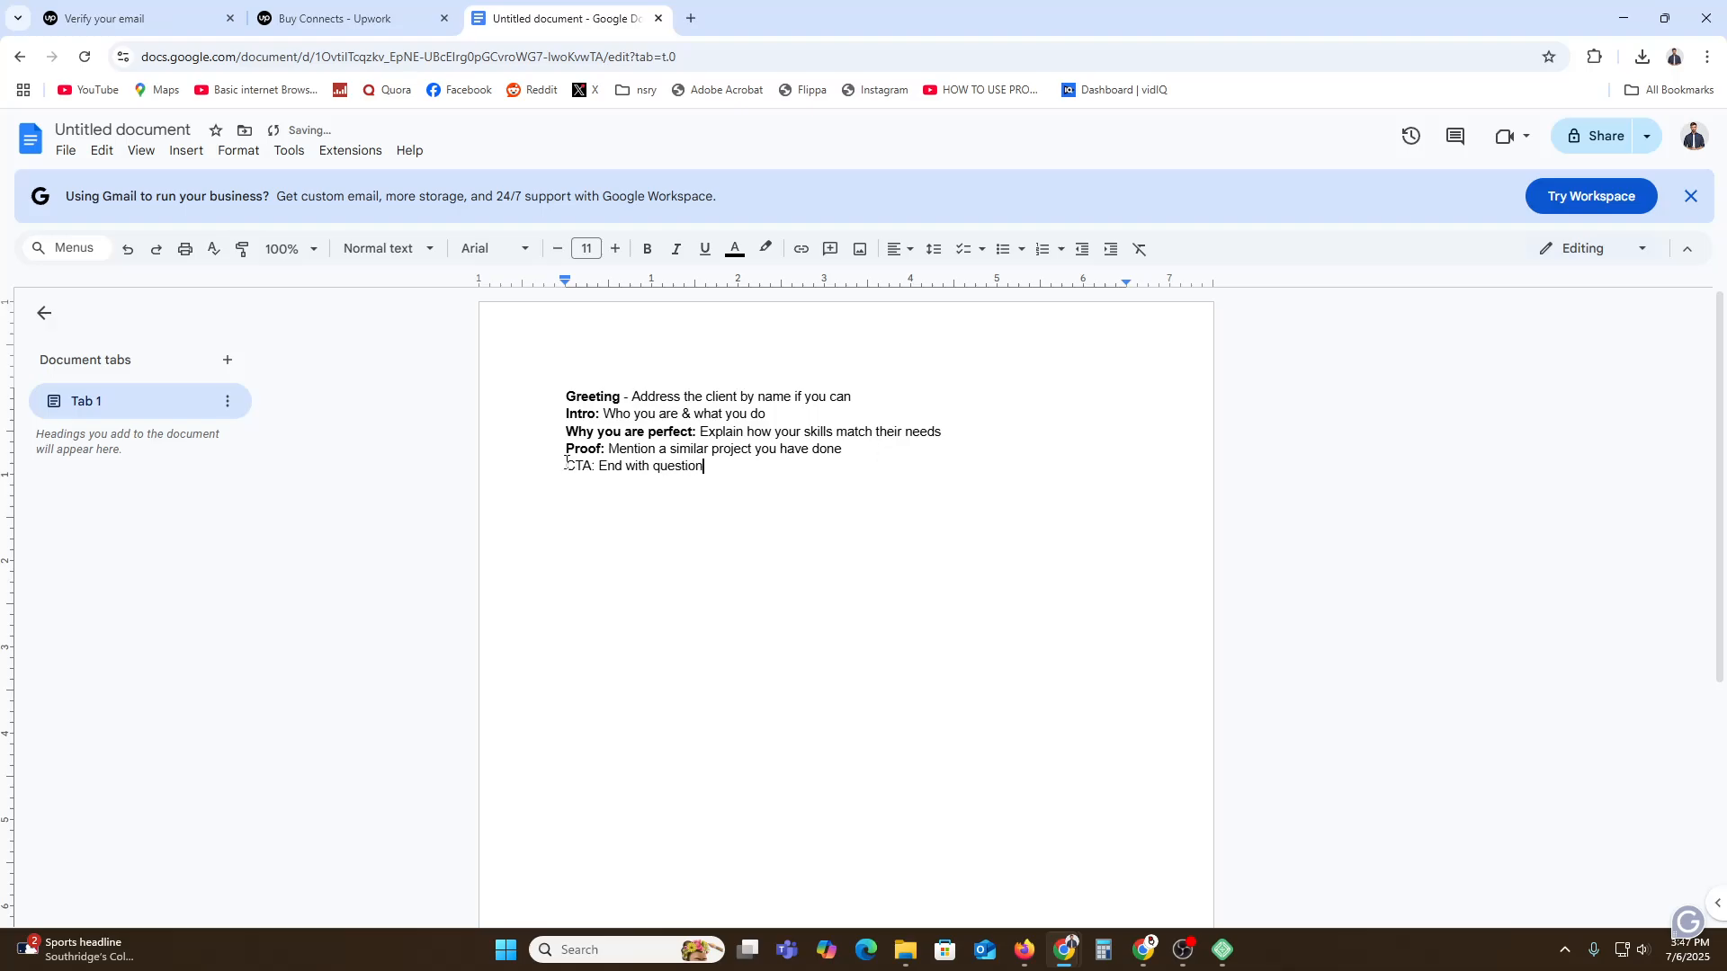
left_click_drag(567, 466, 597, 468)
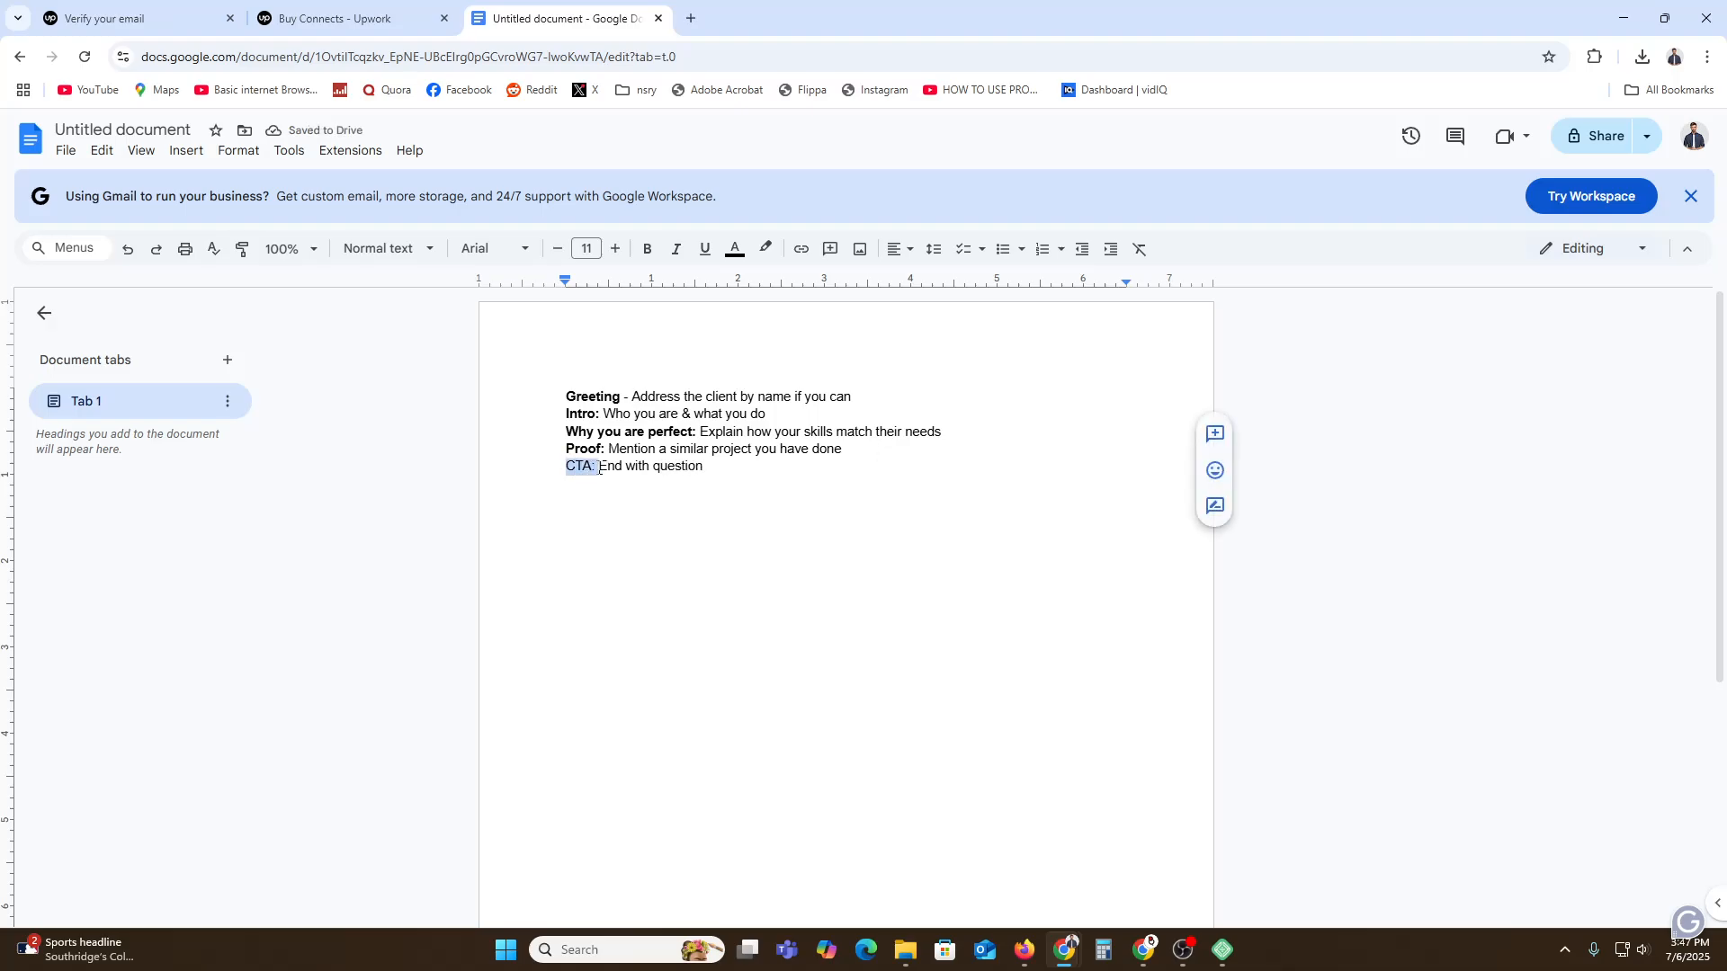
left_click(649, 250)
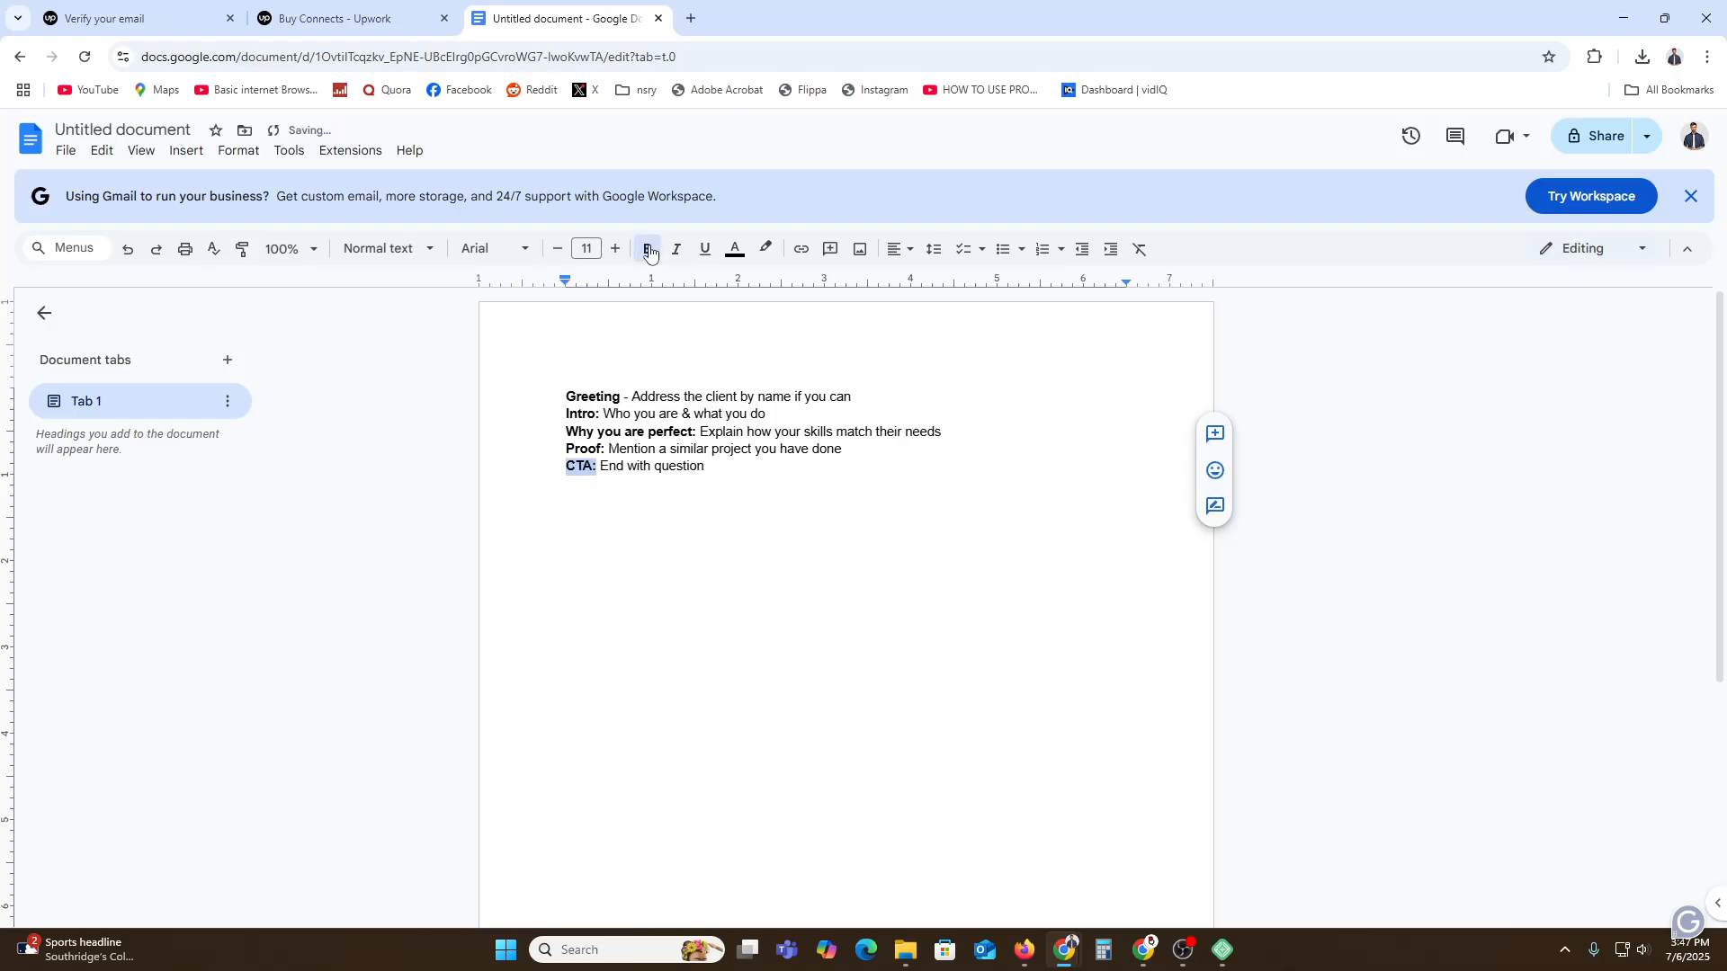
left_click(755, 466)
Below the outline, greet the client by name and write 'I am a graphics designer with 3+ years experience'.
key("Return")
key("Return")
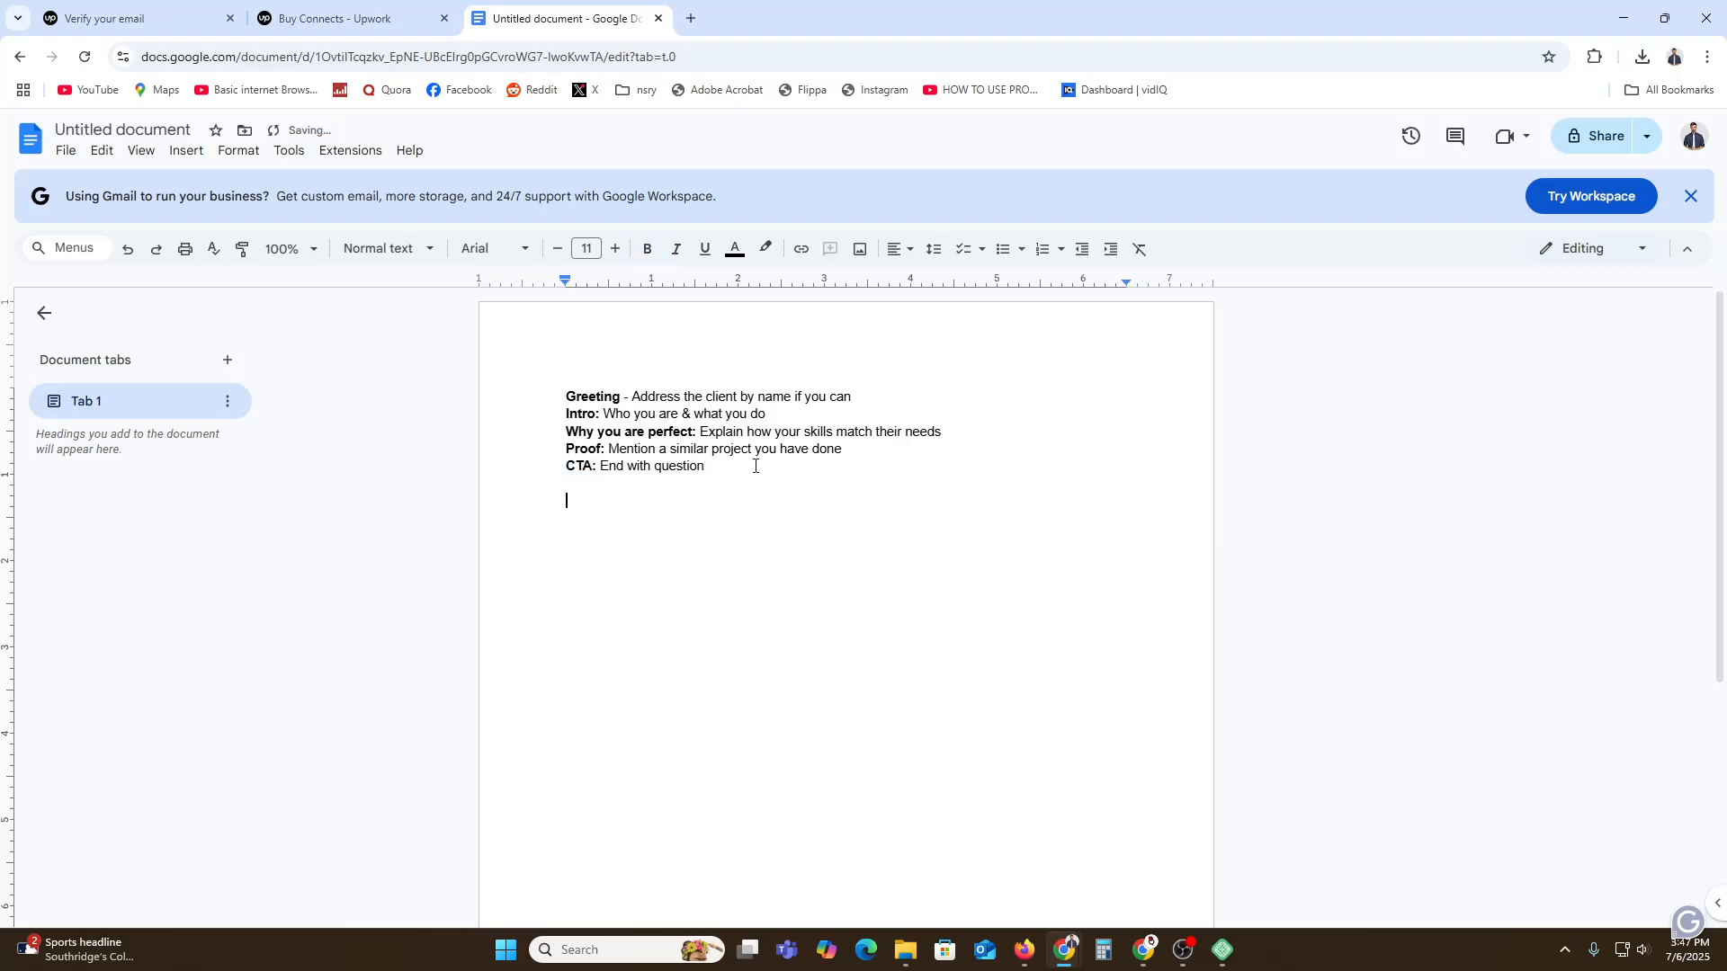
type("Hi Jhon,")
key("Return")
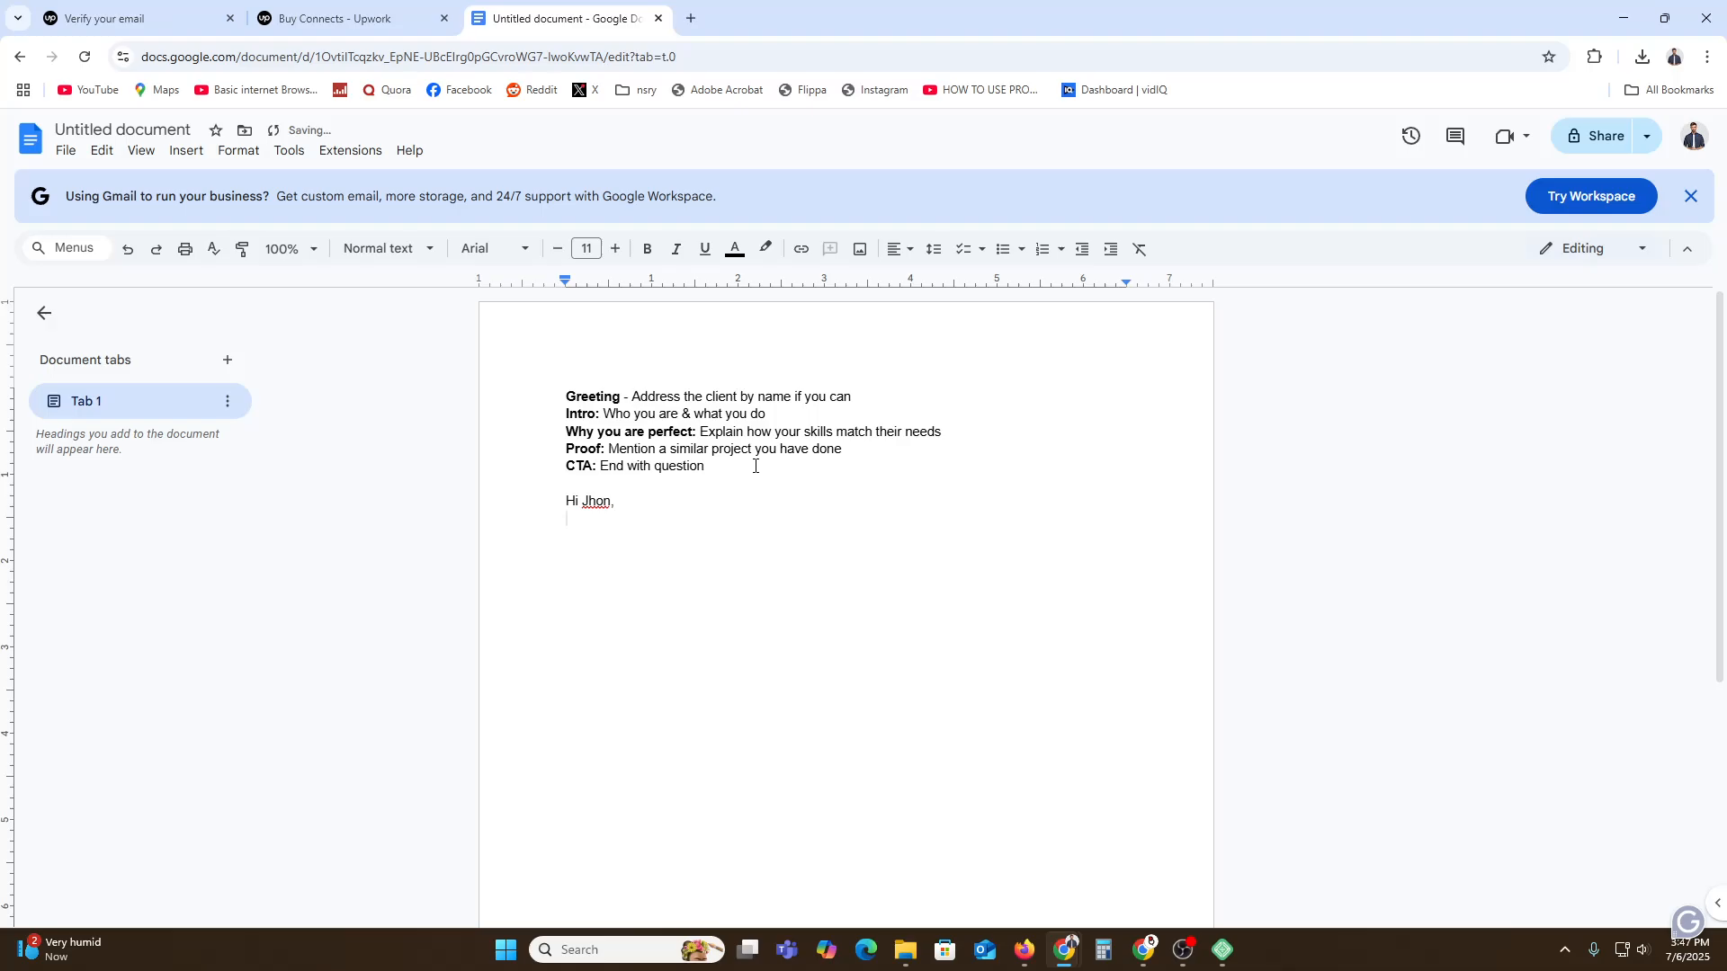
type("I am a graphics designer with 3+ years ")
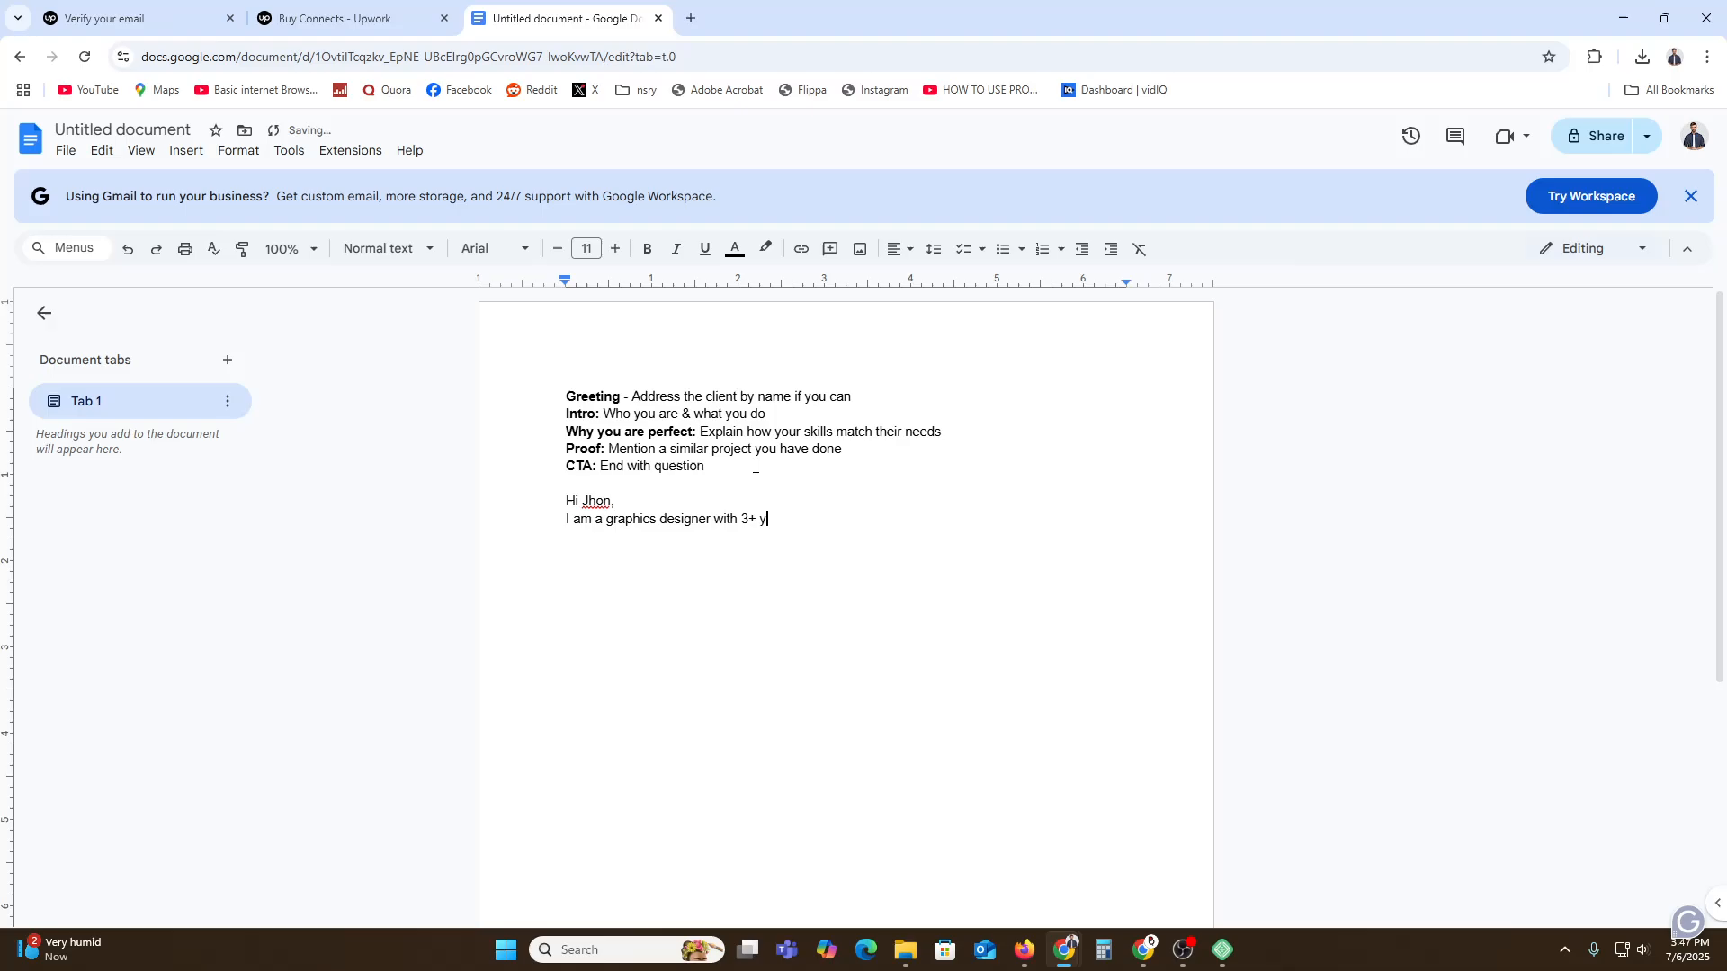
type("expericence designing modern, memorable logos.")
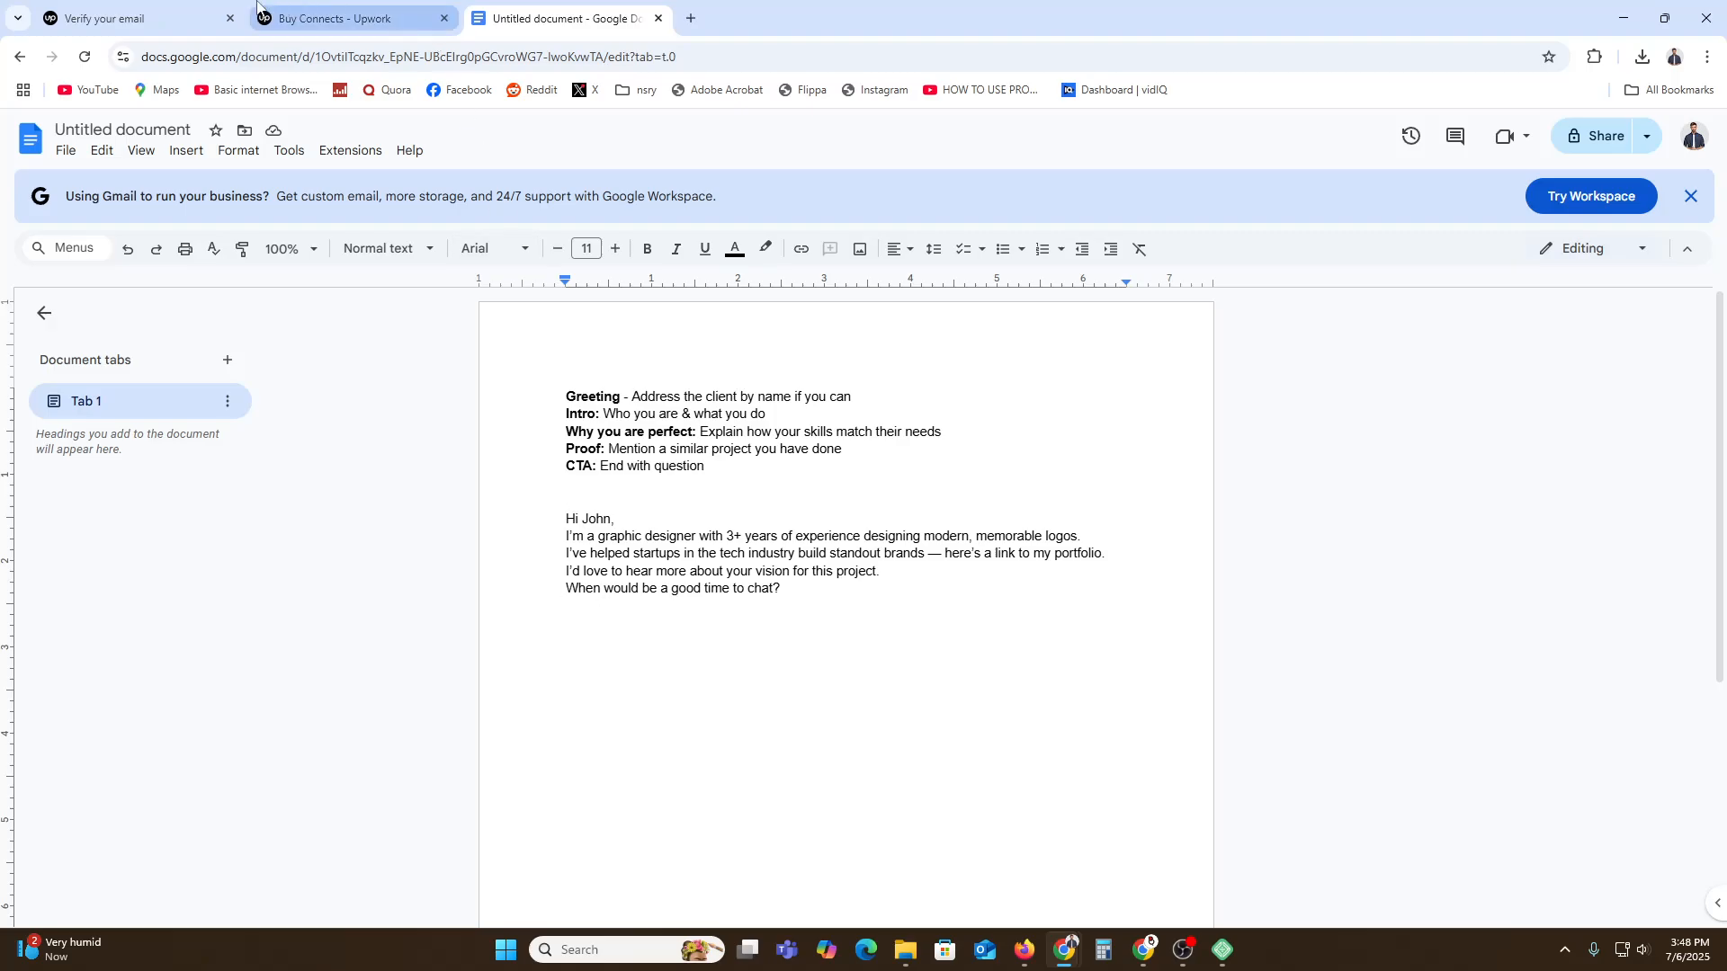
From the Buy Connects tab, return to Upwork's Find work job listings.
left_click(171, 14)
left_click(284, 11)
scroll(41, 550, "up", 3)
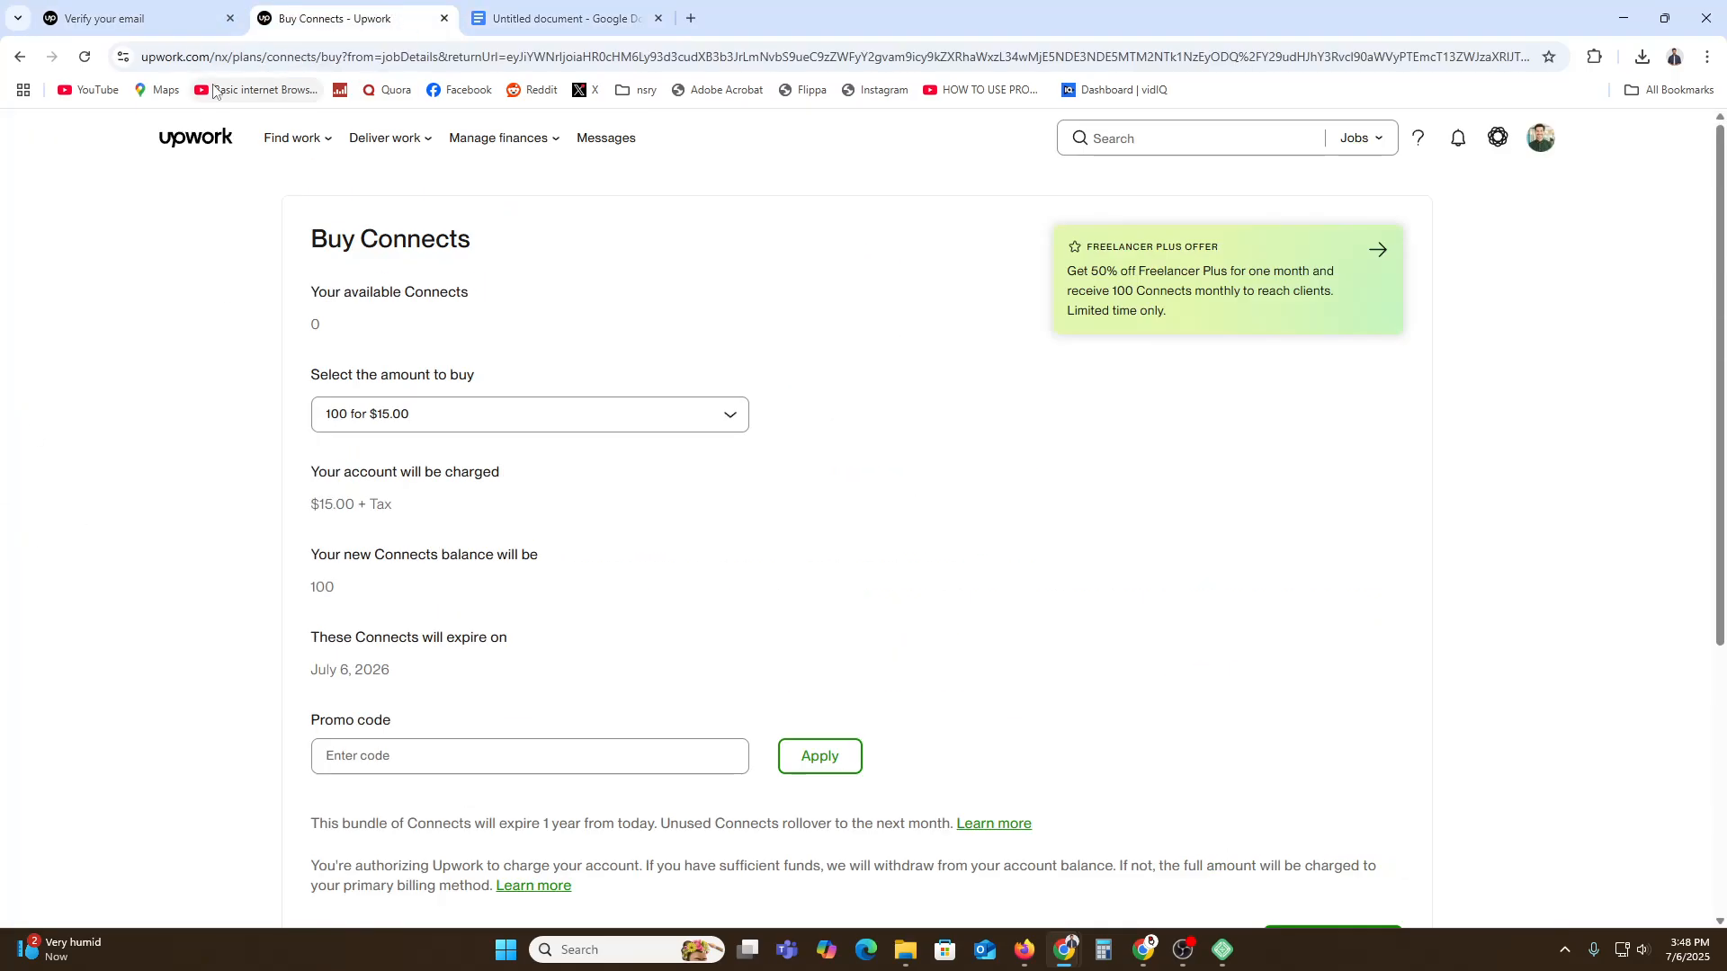
mouse_move(281, 142)
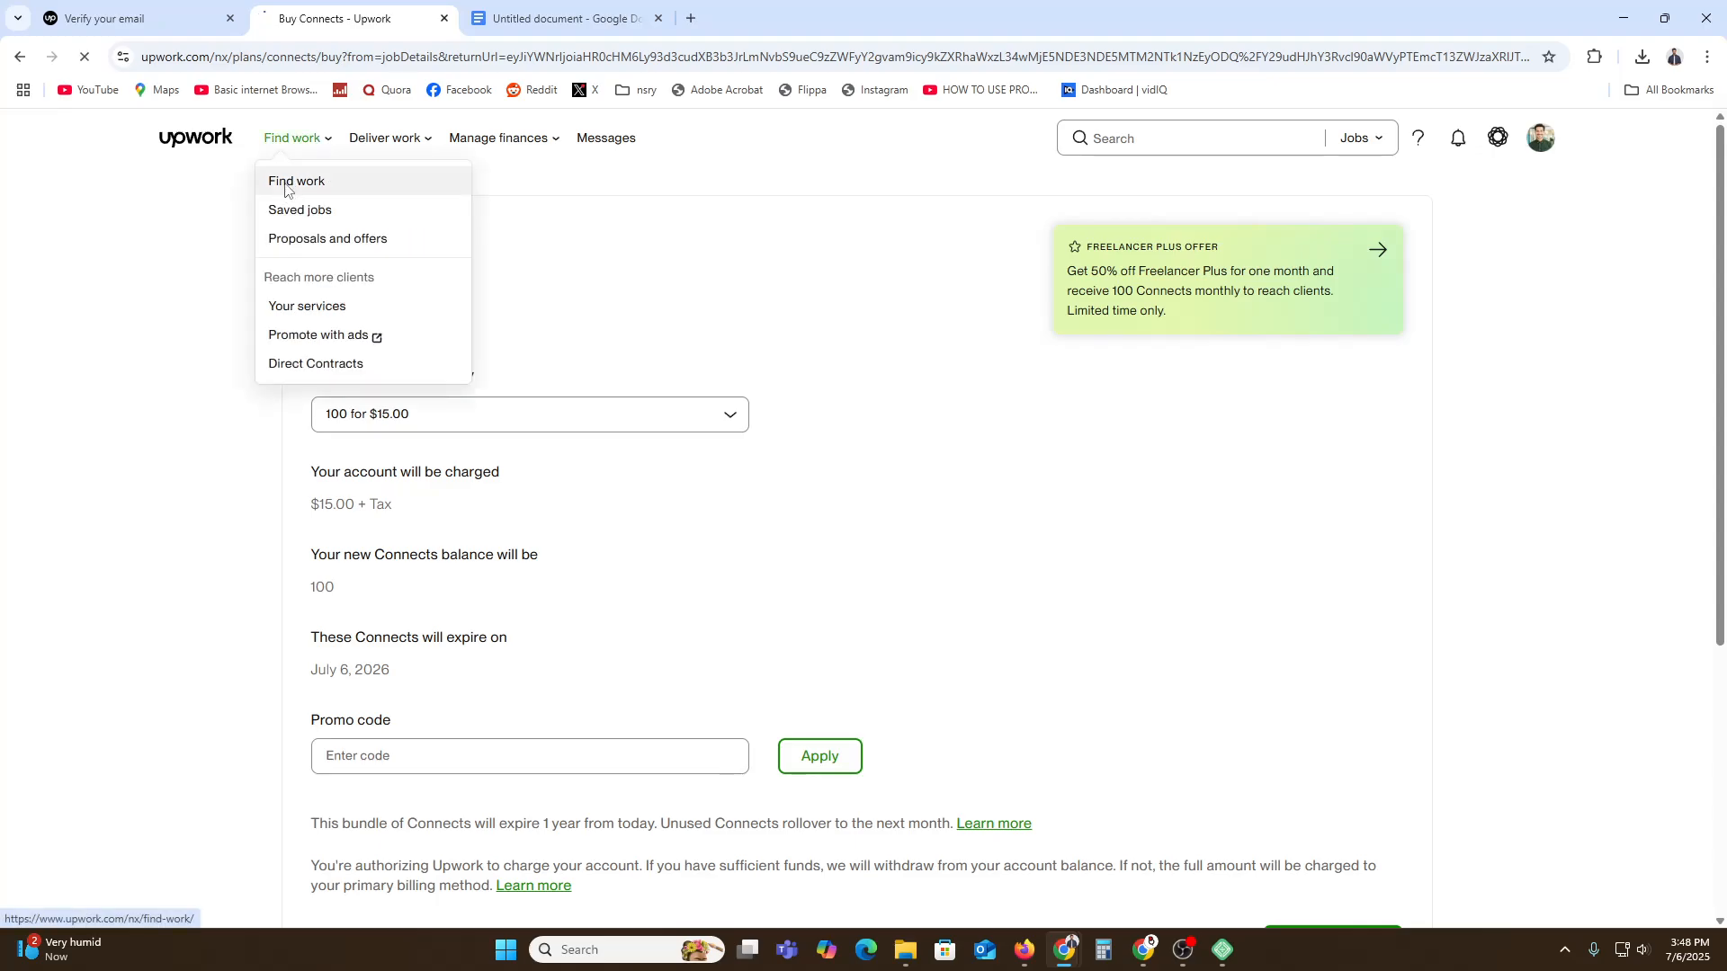
left_click(285, 185)
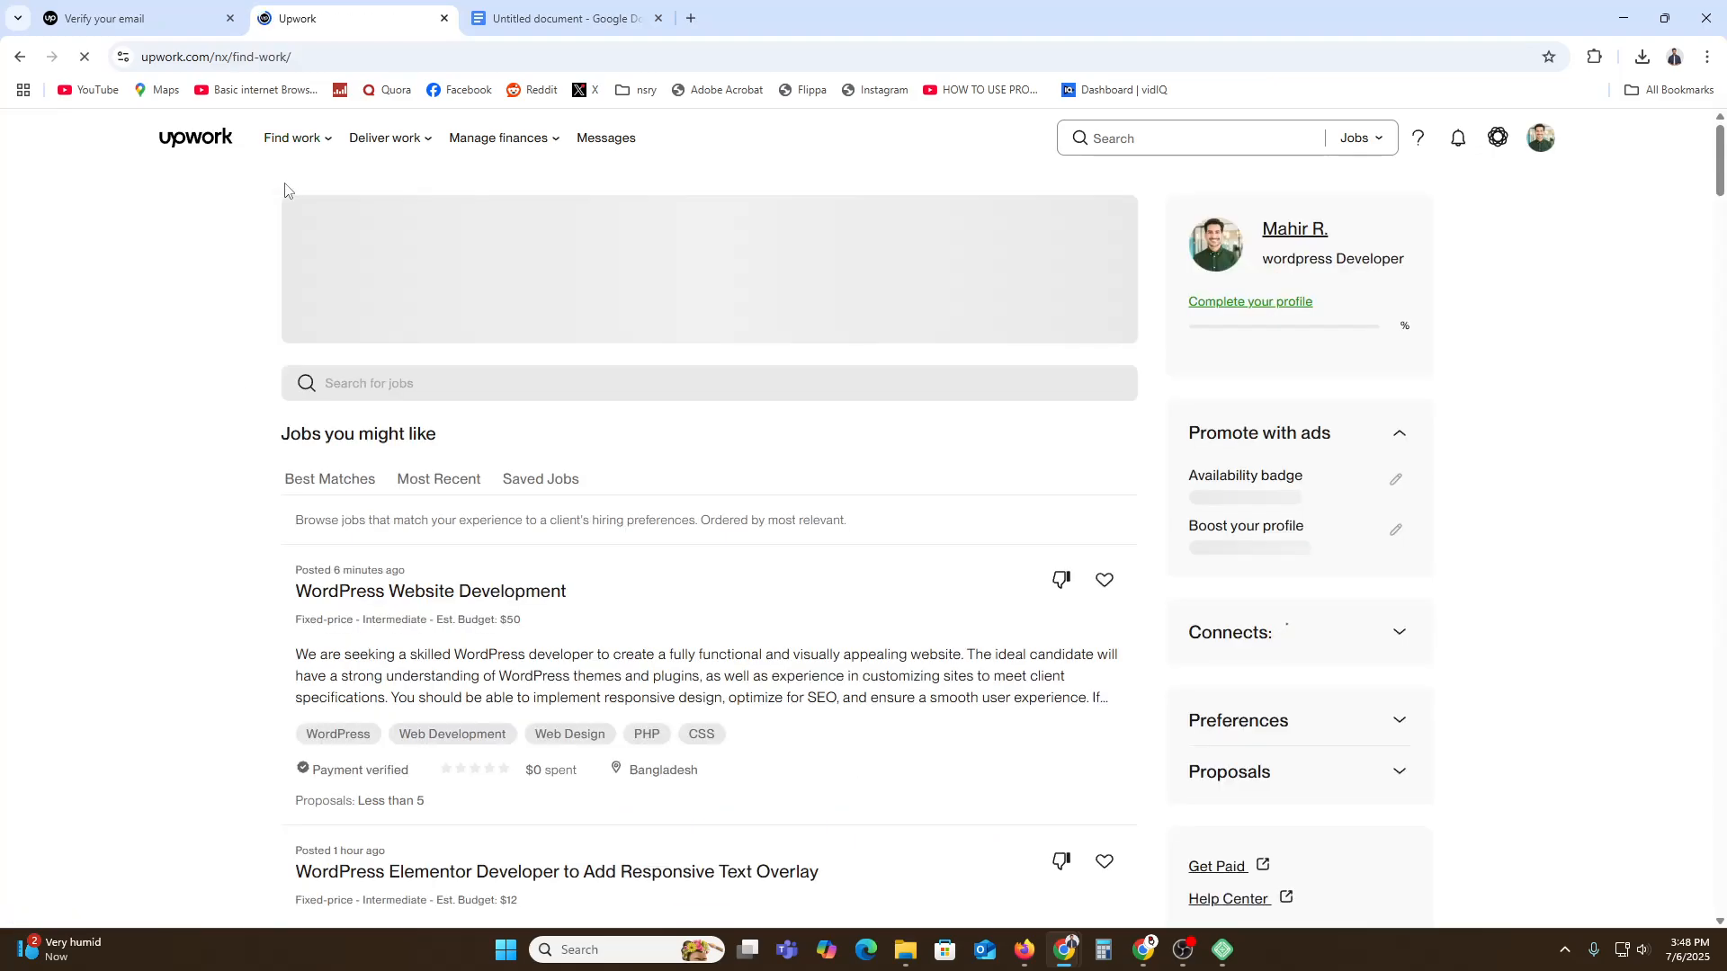